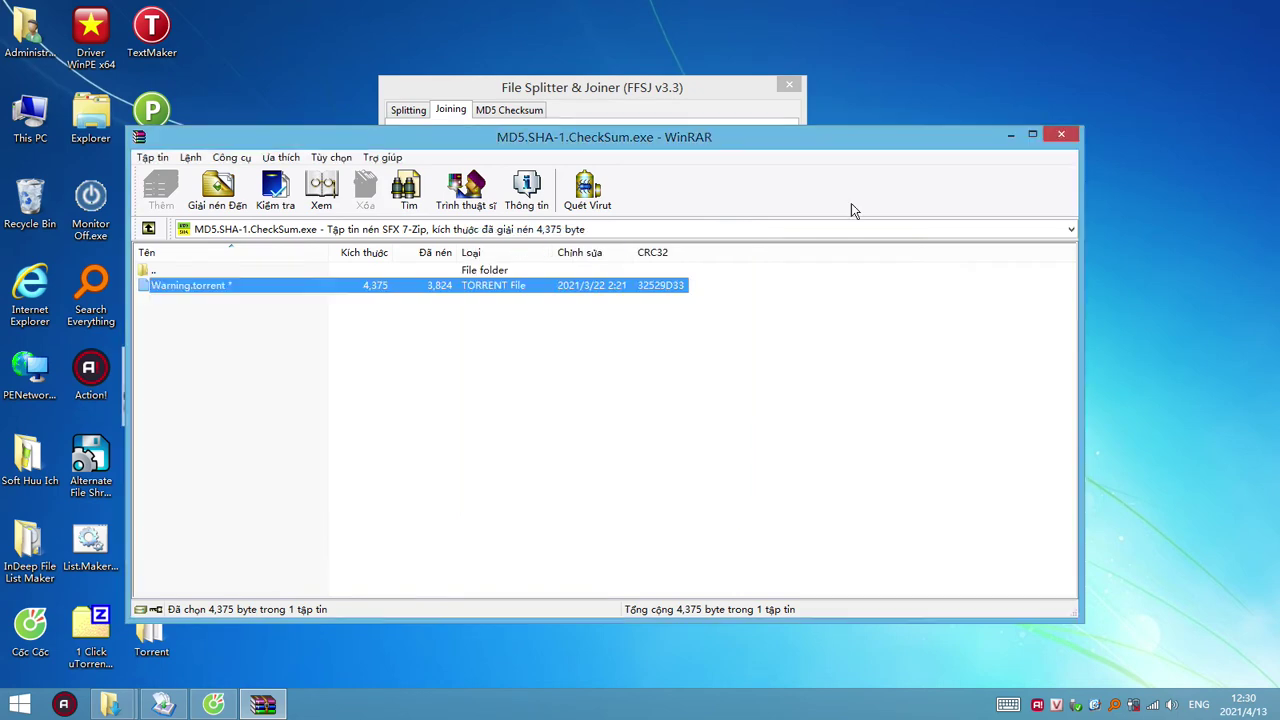
# Step: Close the WinRAR and File Splitter & Joiner windows and permanently delete the three MD5.SHA items from the desktop
pyautogui.press('Escape')
pyautogui.click(789, 85)
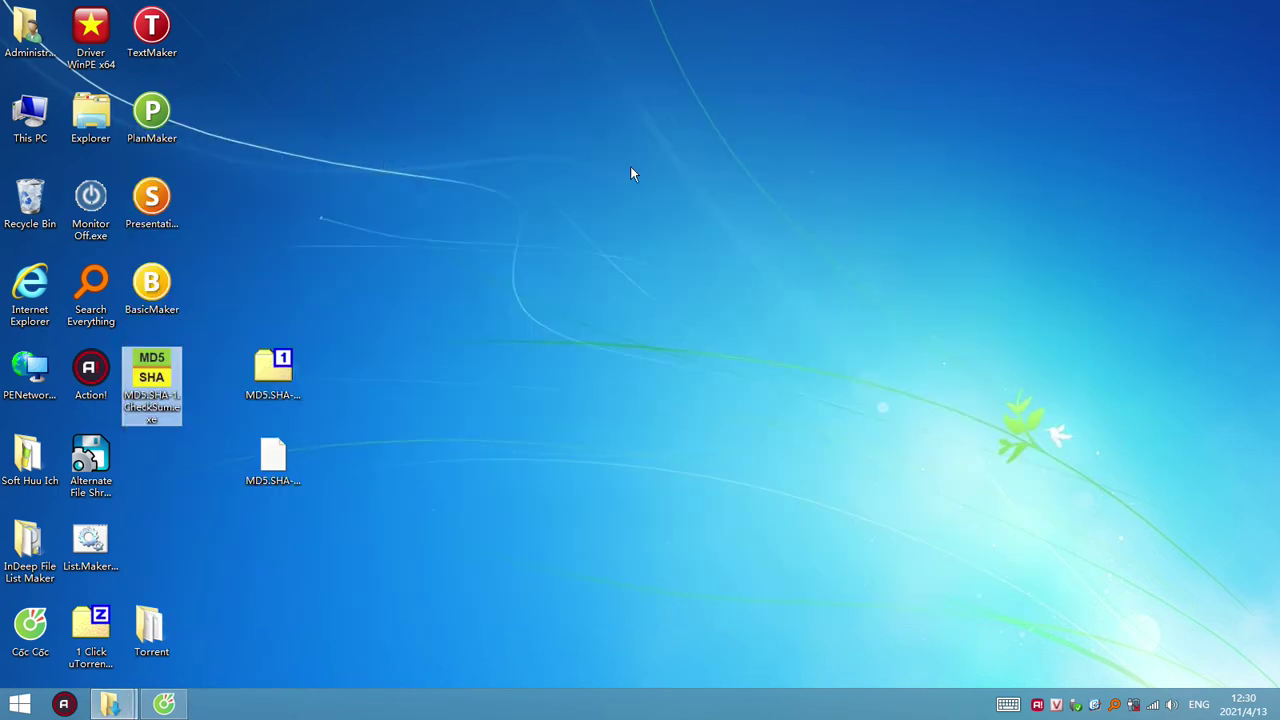
pyautogui.moveTo(326, 537); pyautogui.dragTo(156, 356)
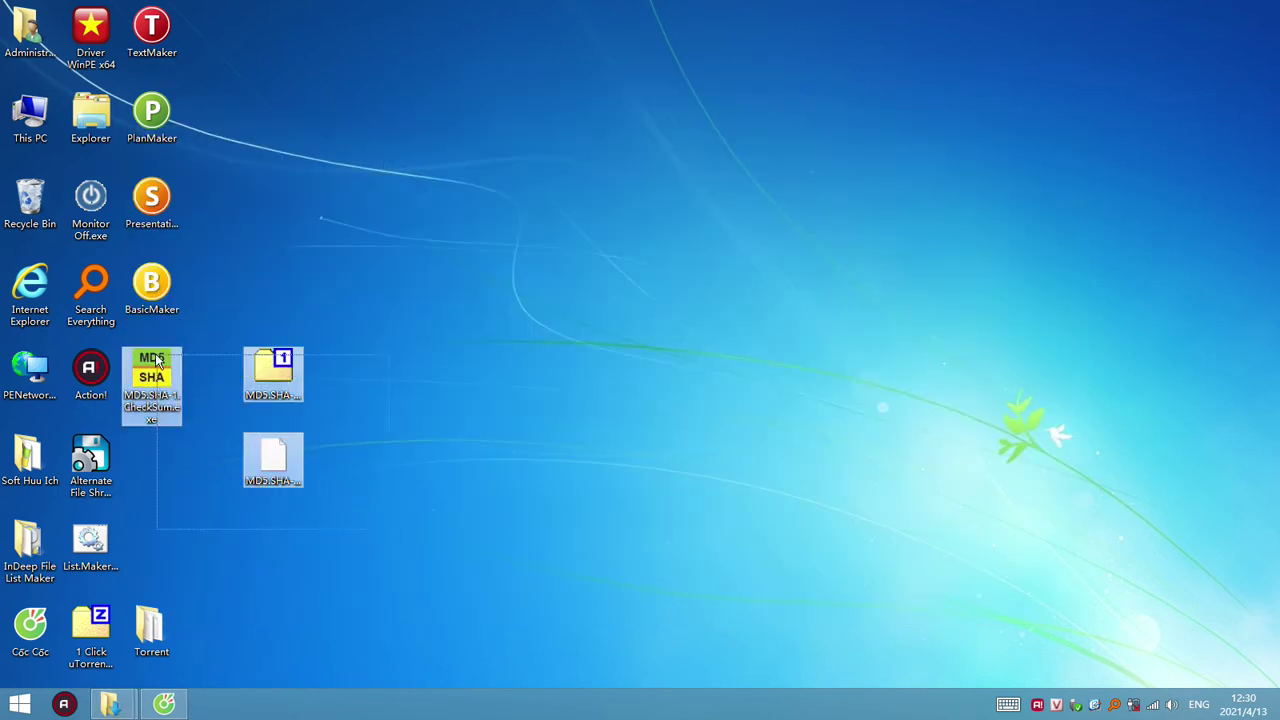
pyautogui.rightClick(155, 357)
pyautogui.click(217, 622)
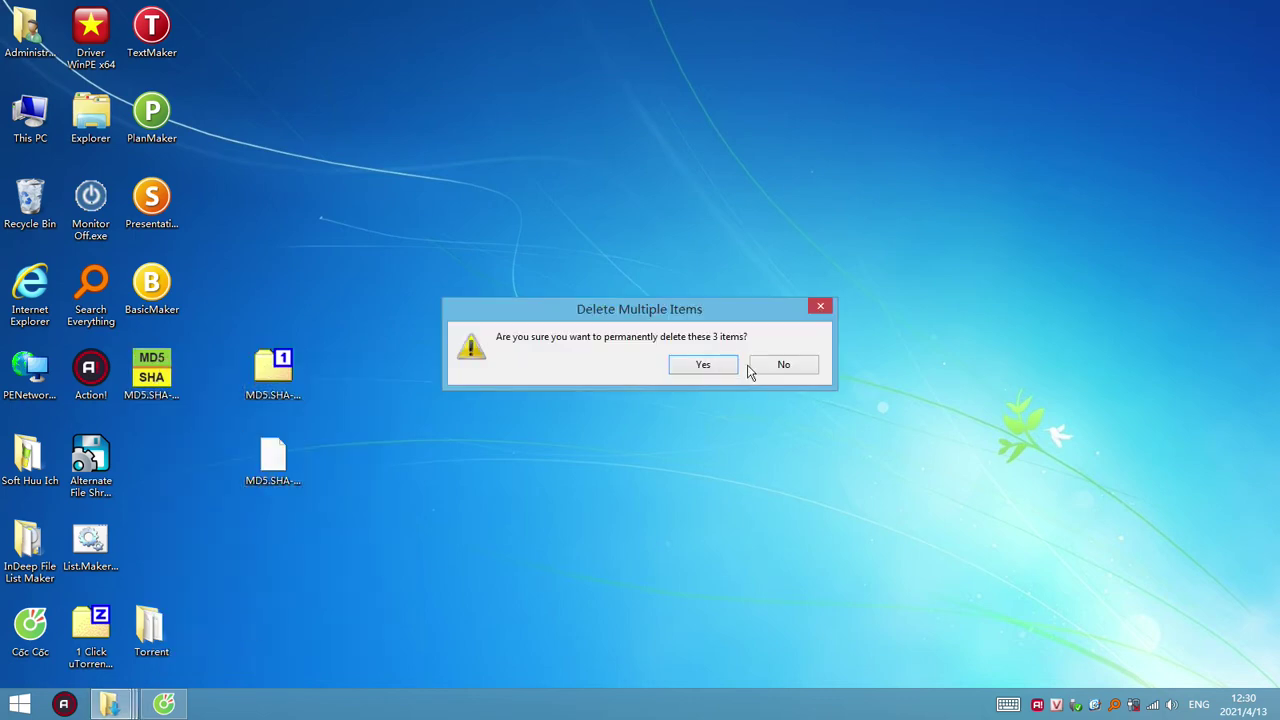
pyautogui.click(715, 363)
# Step: Review the files in the desktop's Torrent folder in a maximized window with a widened Name column, and close it
pyautogui.doubleClick(151, 628)
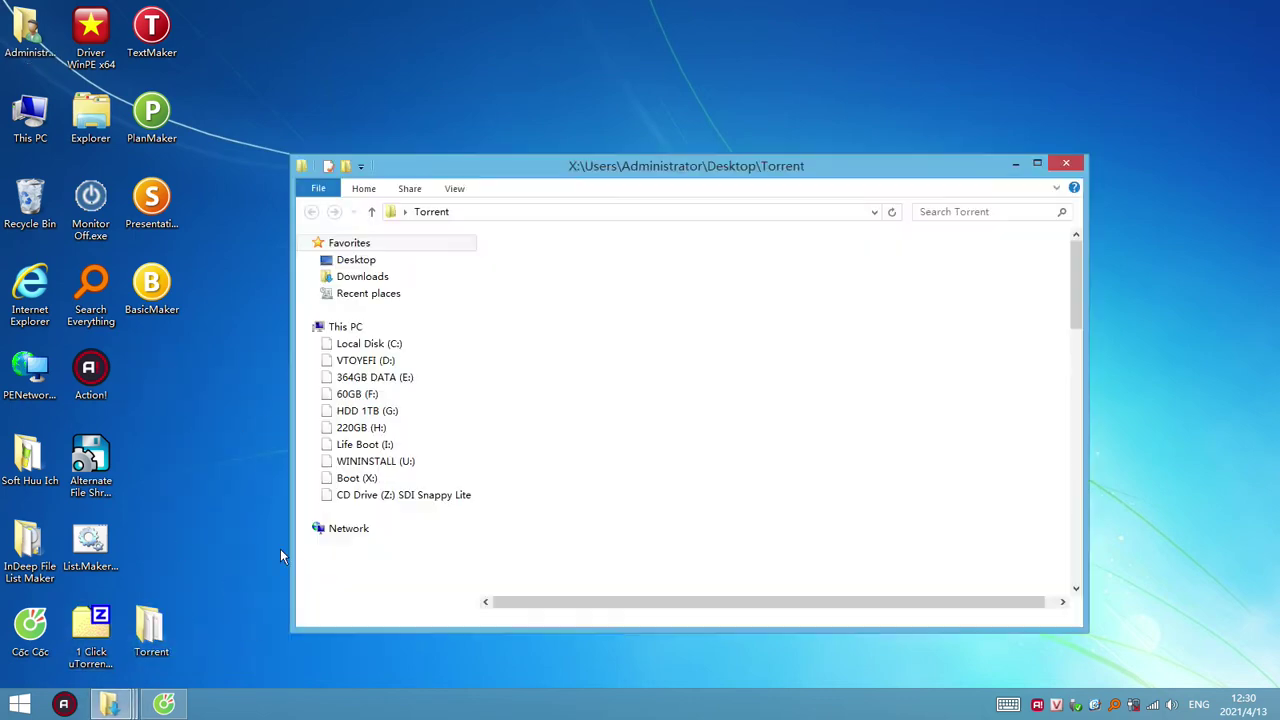
pyautogui.doubleClick(826, 168)
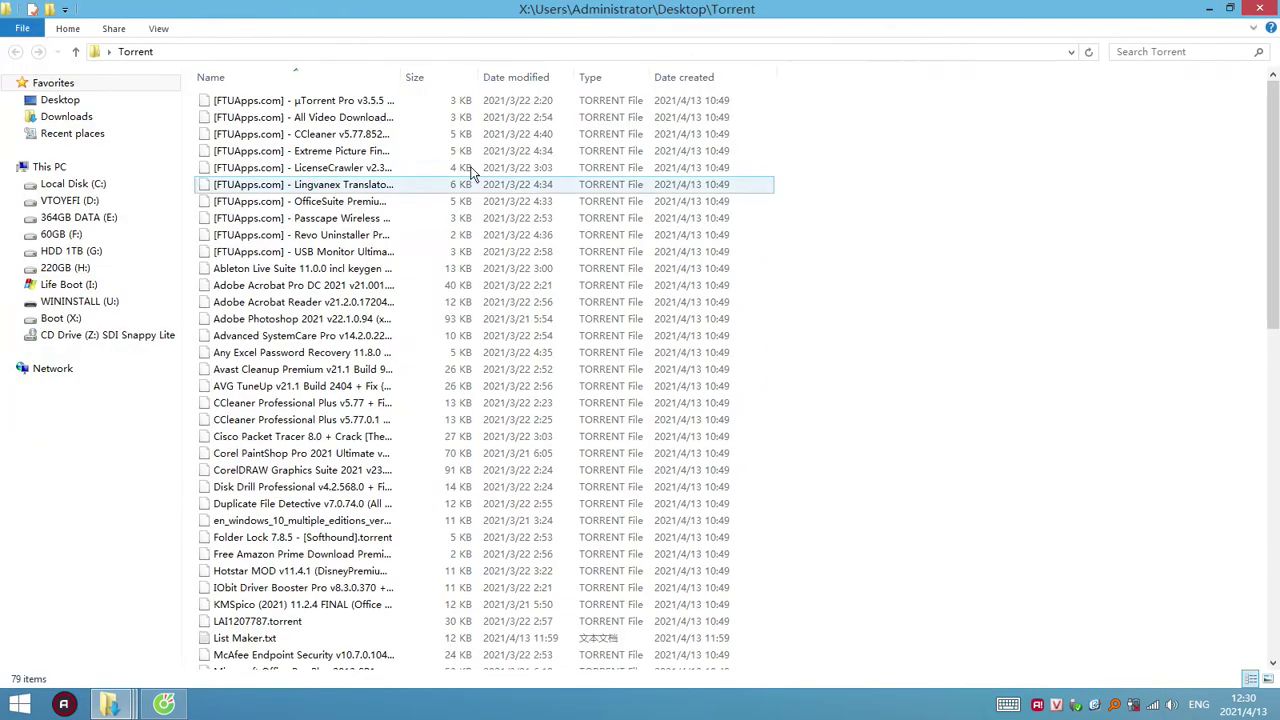
pyautogui.moveTo(400, 70); pyautogui.dragTo(632, 100)
pyautogui.click(632, 100)
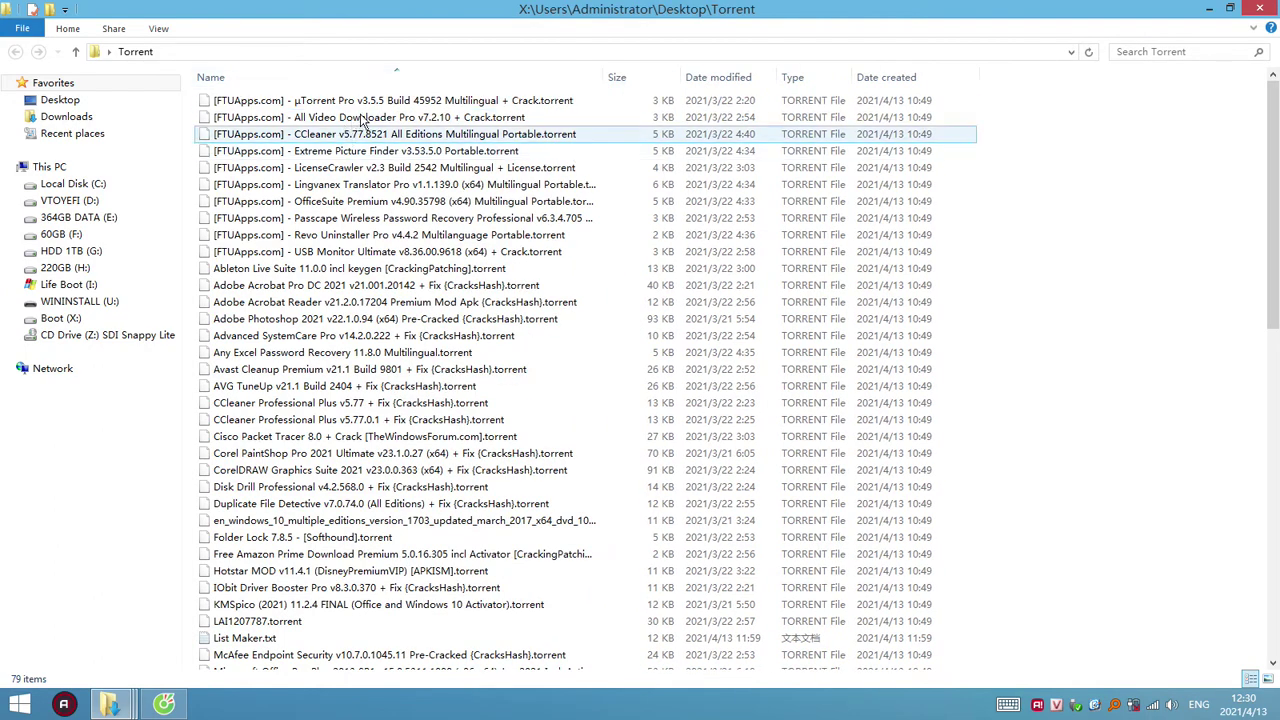
pyautogui.scroll(-15, 518, 483)
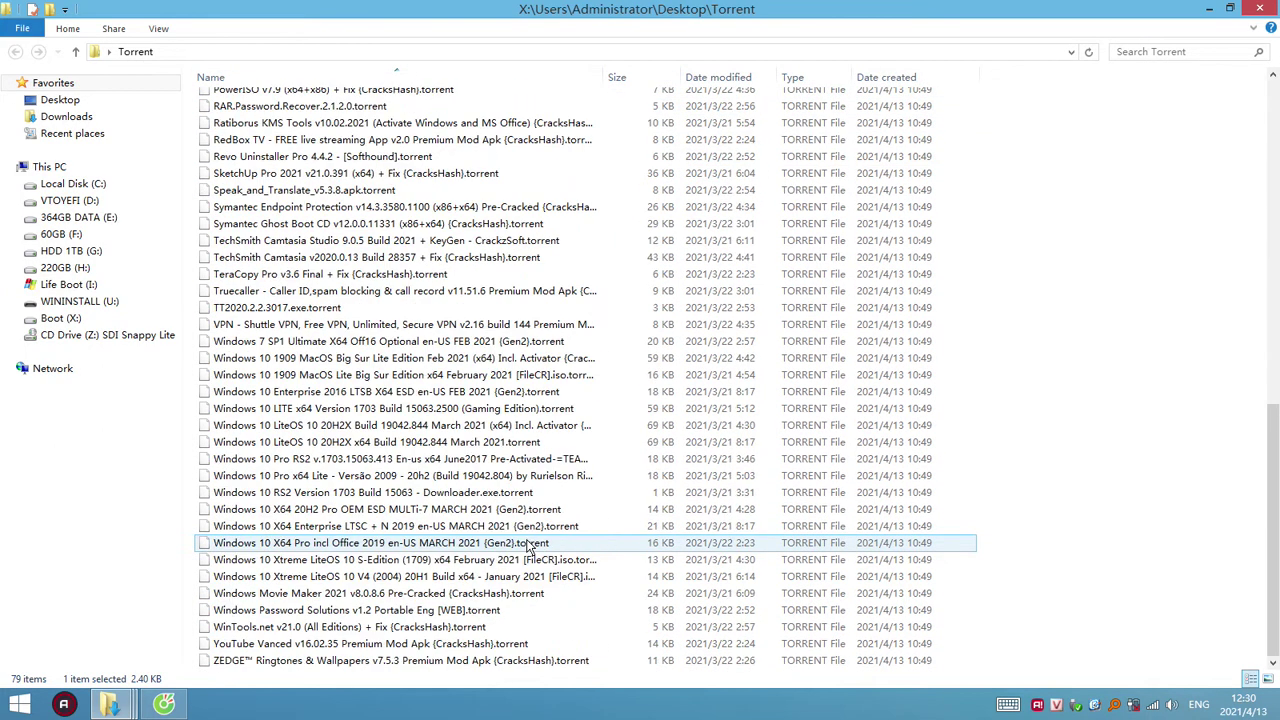
pyautogui.hotkey('ctrl', 'a')
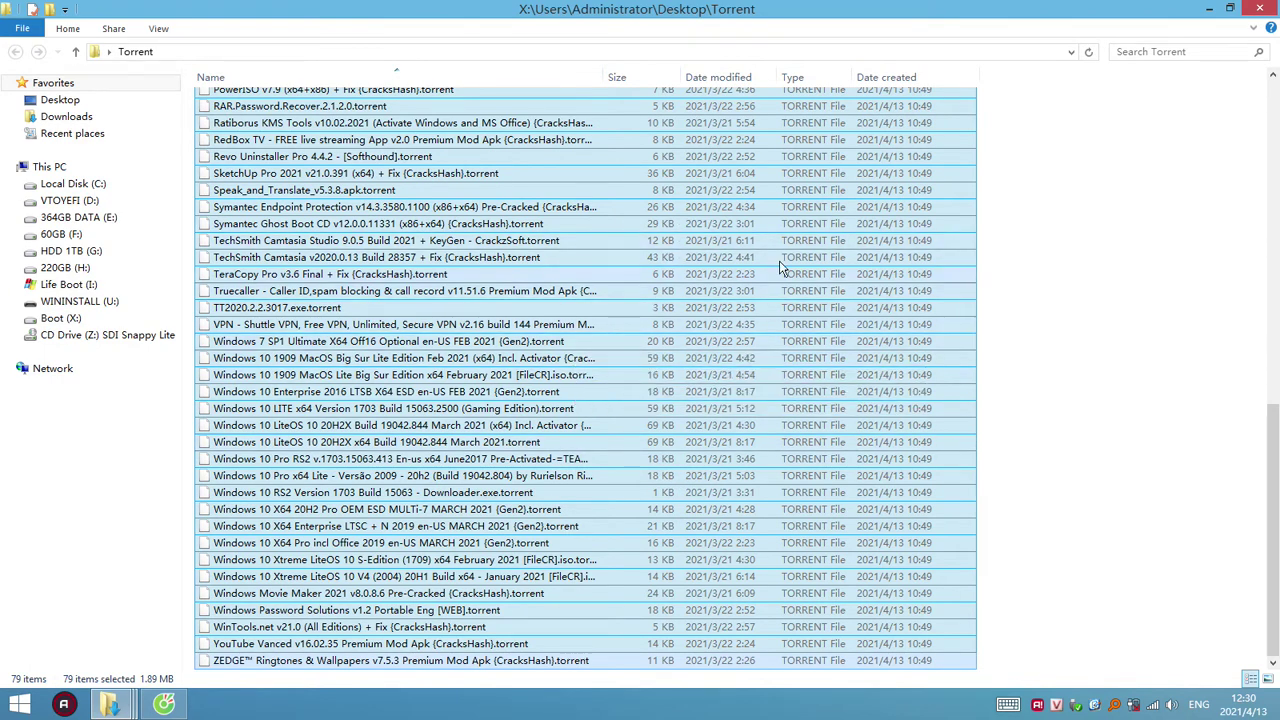
pyautogui.scroll(15, 780, 268)
pyautogui.click(1180, 147)
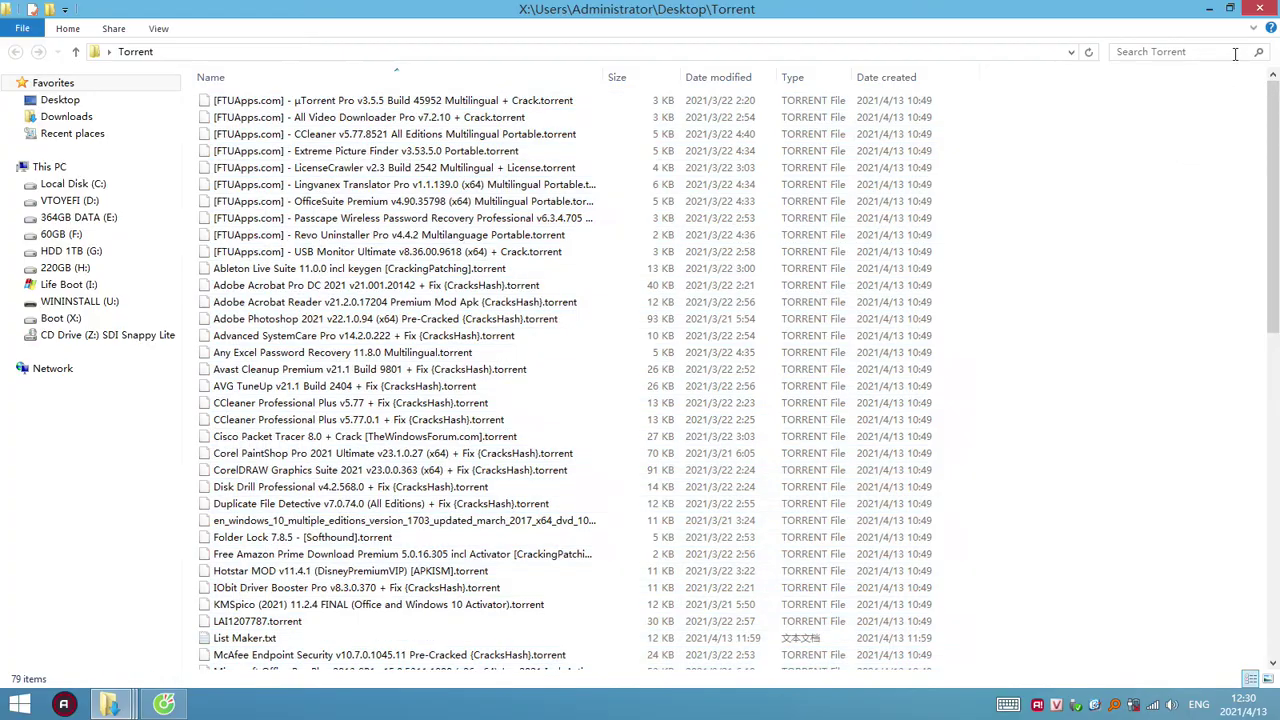
pyautogui.click(1260, 10)
# Step: Move the Torrent folder icon away from the other icons to an empty area of the desktop
pyautogui.moveTo(150, 628); pyautogui.dragTo(403, 245)
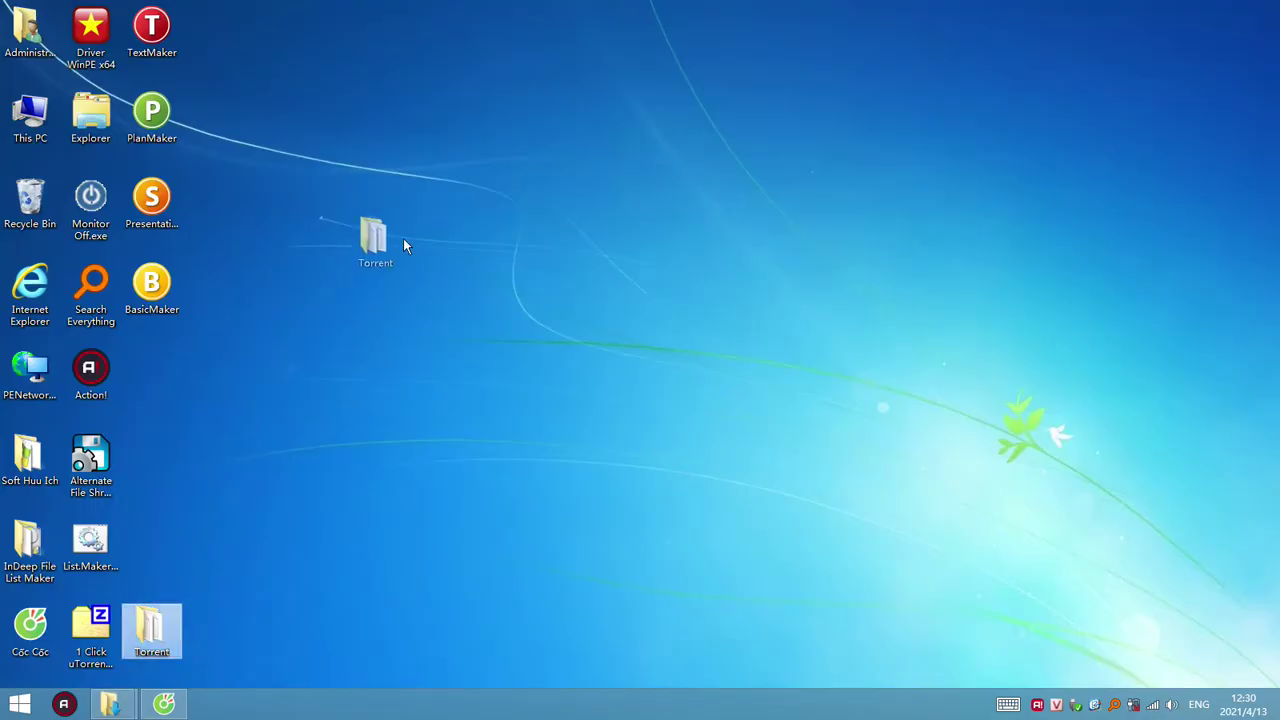
pyautogui.moveTo(458, 195); pyautogui.dragTo(458, 200)
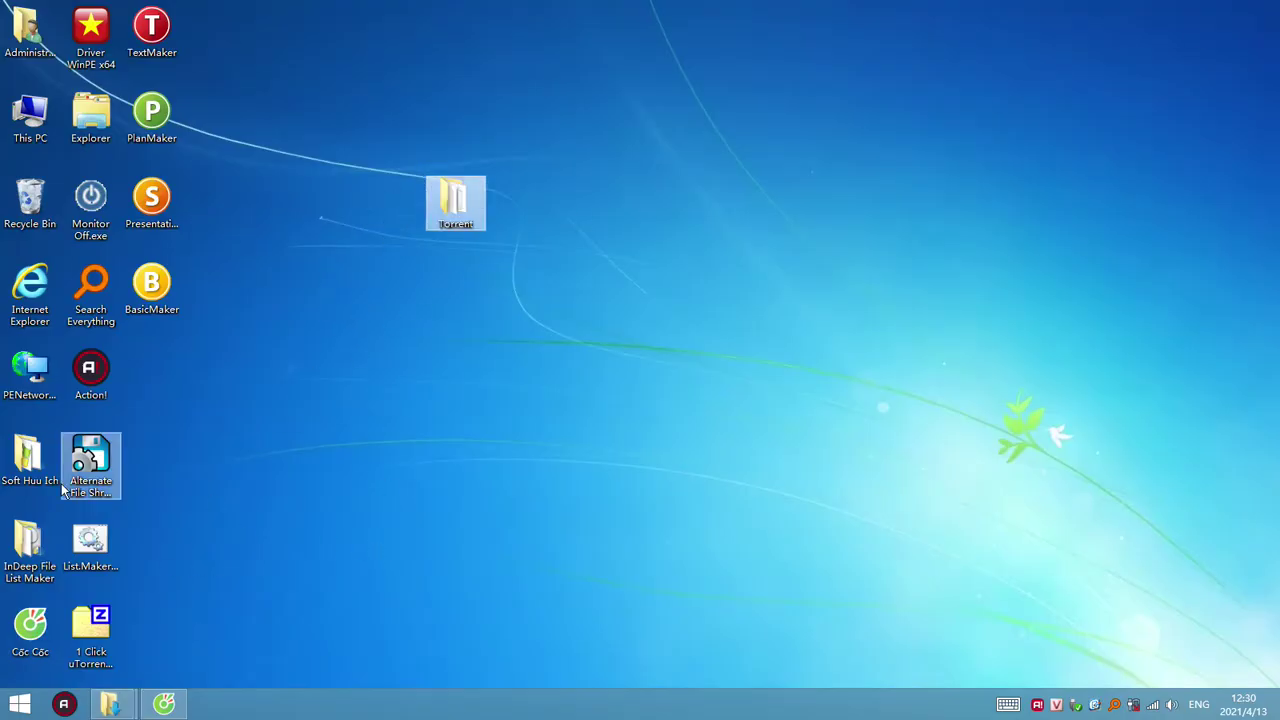
# Step: Try to run FLM.exe from the InDeep File List Maker folder and close the folder window
pyautogui.click(30, 548)
pyautogui.click(83, 560)
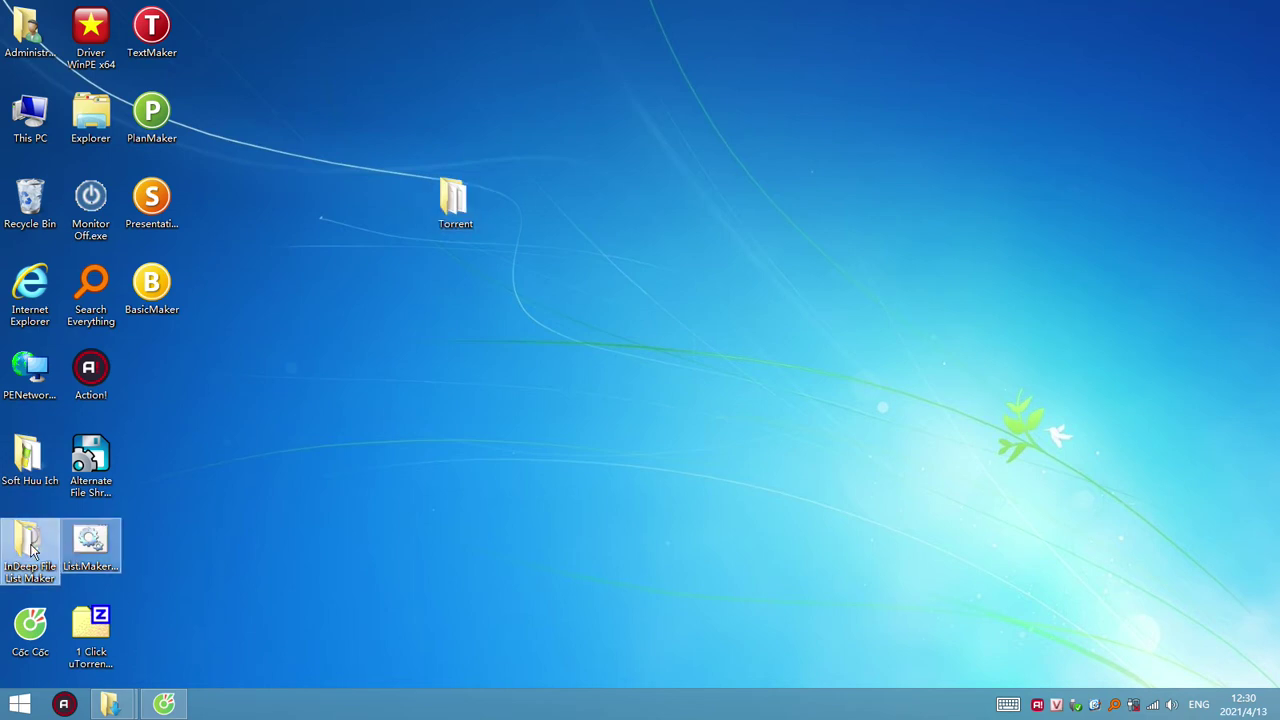
pyautogui.doubleClick(30, 548)
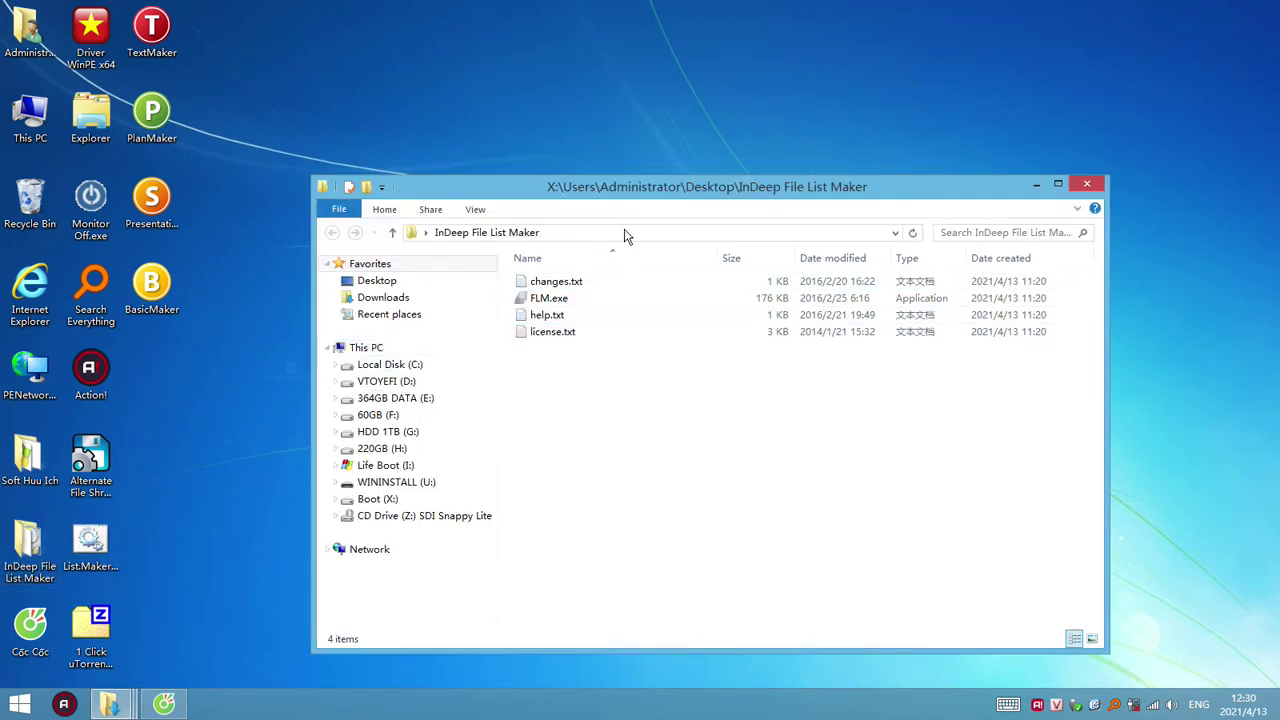
pyautogui.moveTo(683, 190); pyautogui.dragTo(853, 182)
pyautogui.doubleClick(718, 290)
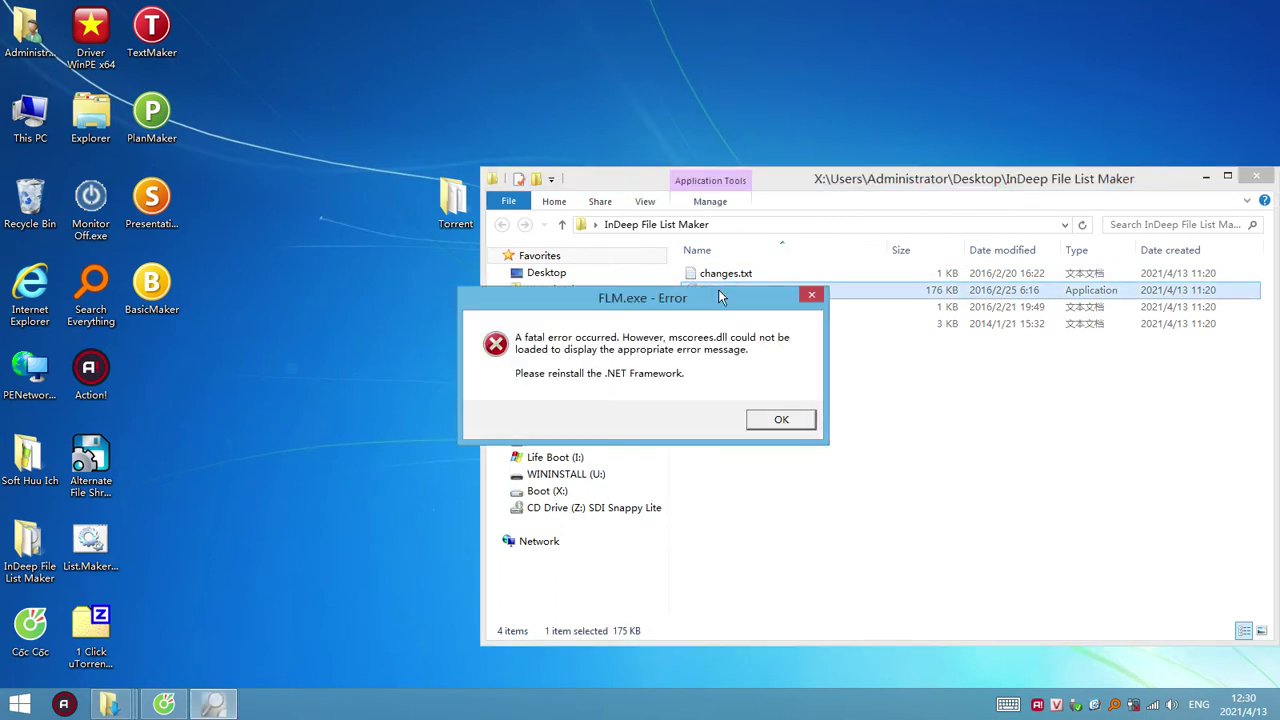
pyautogui.click(781, 420)
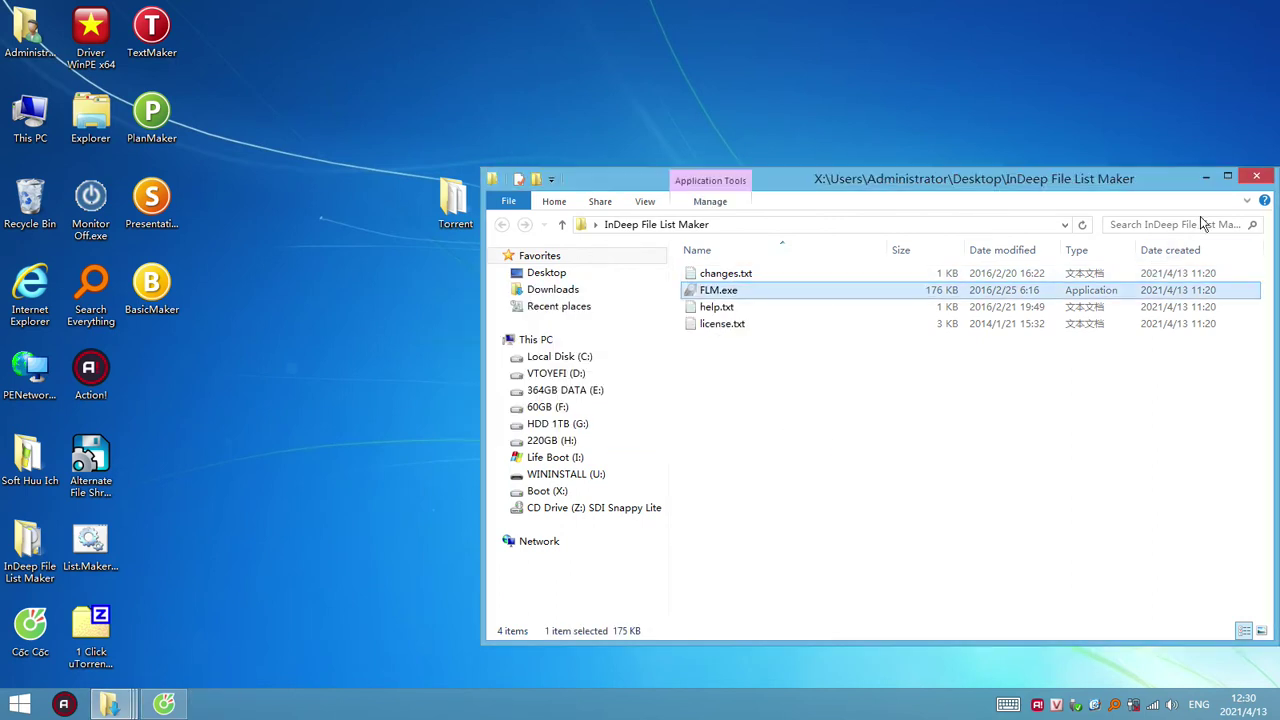
pyautogui.click(1257, 177)
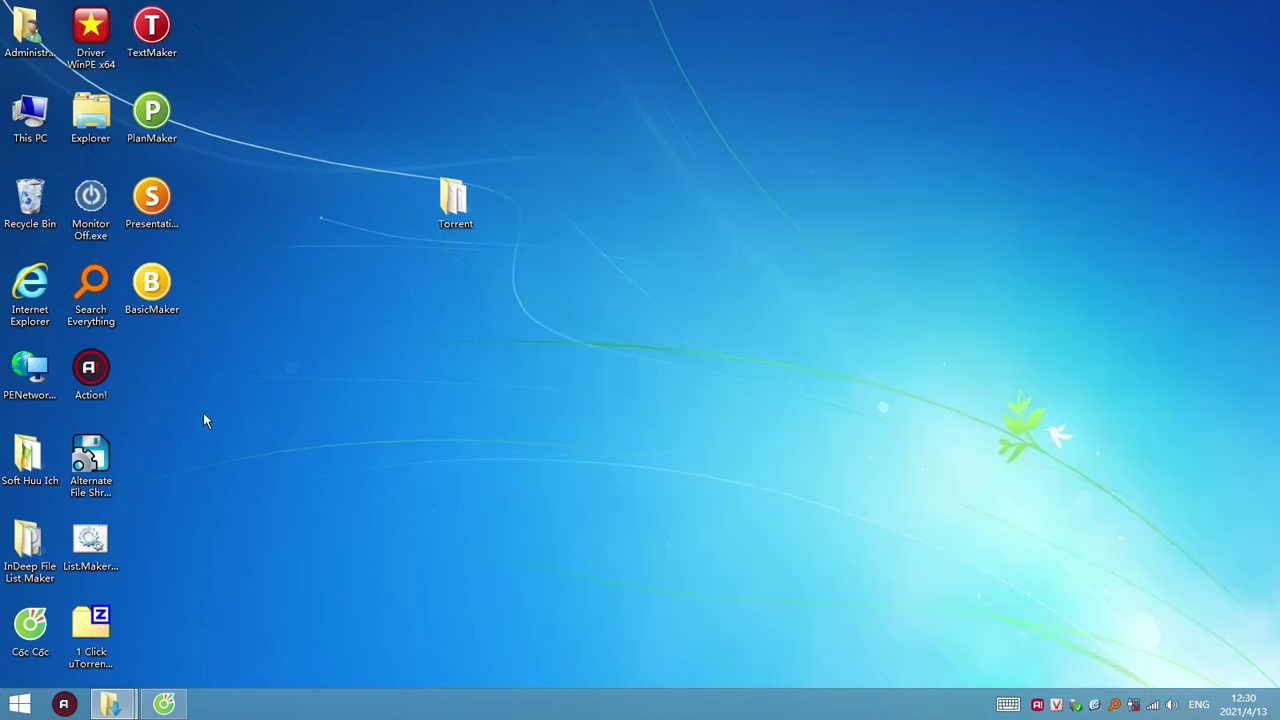
# Step: Permanently delete the InDeep File List Maker folder from the desktop
pyautogui.rightClick(33, 546)
pyautogui.click(130, 490)
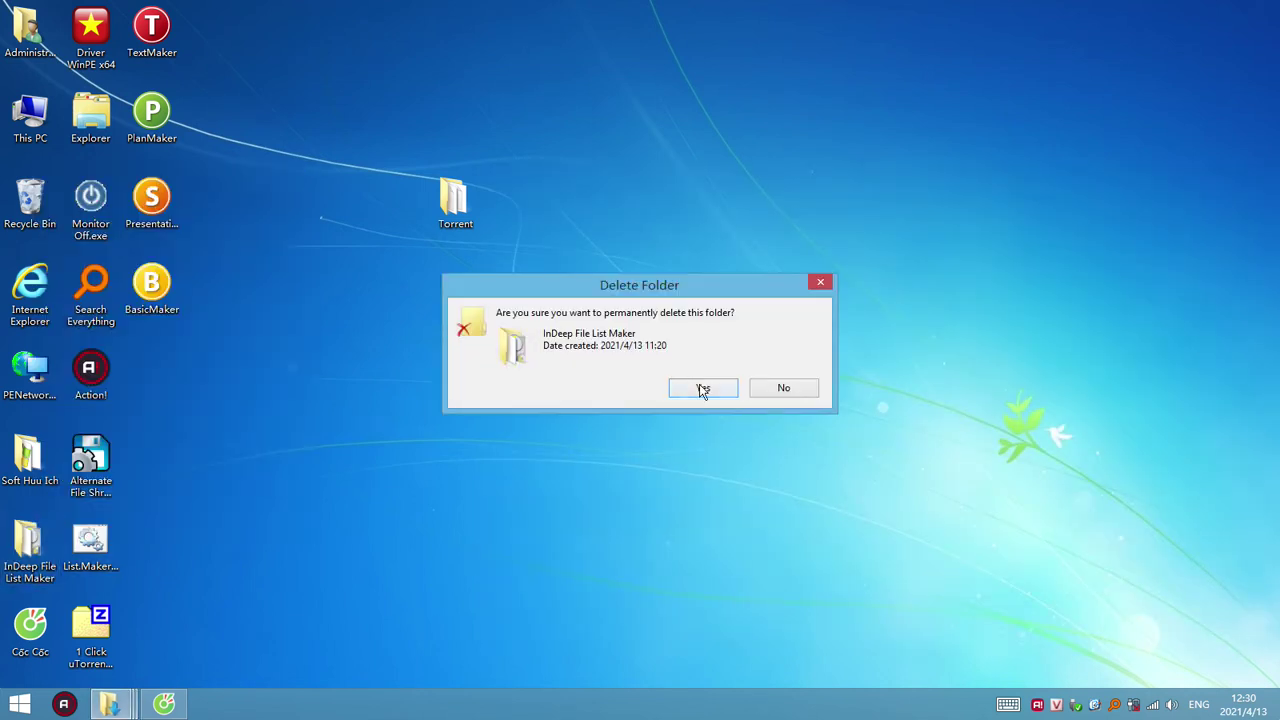
pyautogui.click(700, 388)
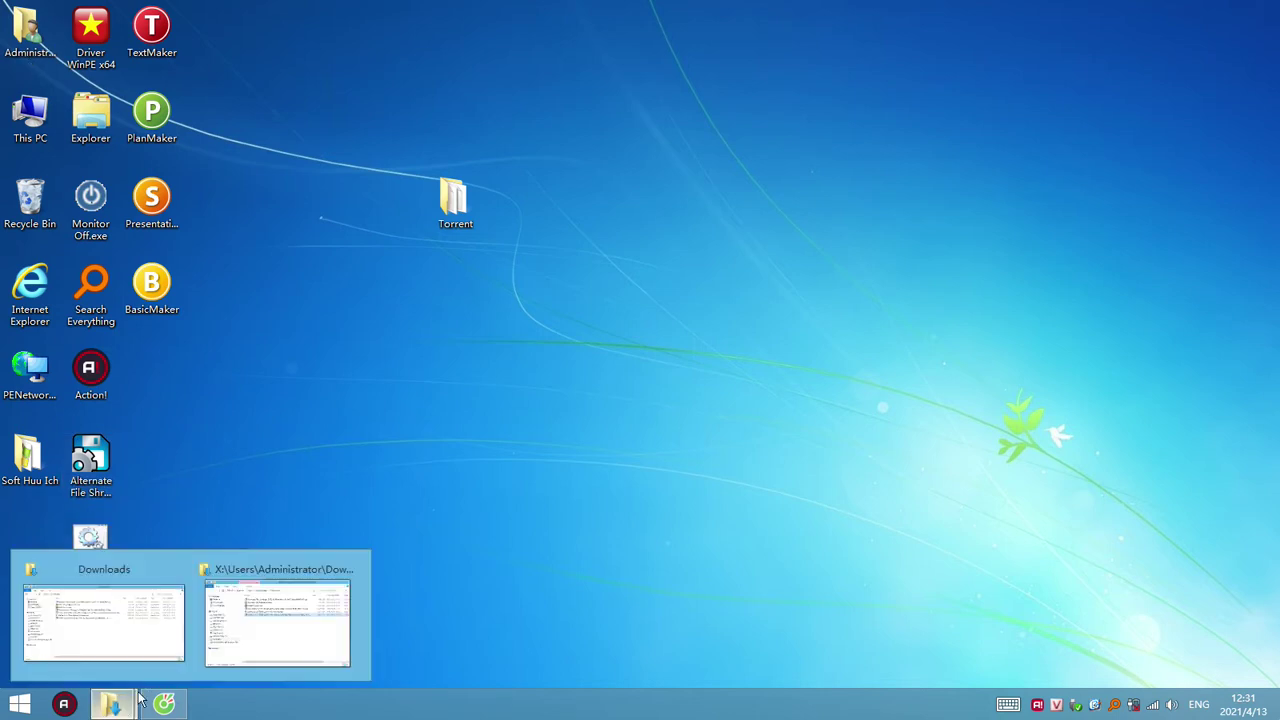
# Step: Launch File Lister 0.2 filelisterv0.2.exe from the Downloads folder and move its window clear of the file list
pyautogui.moveTo(112, 704)
pyautogui.moveTo(252, 626)
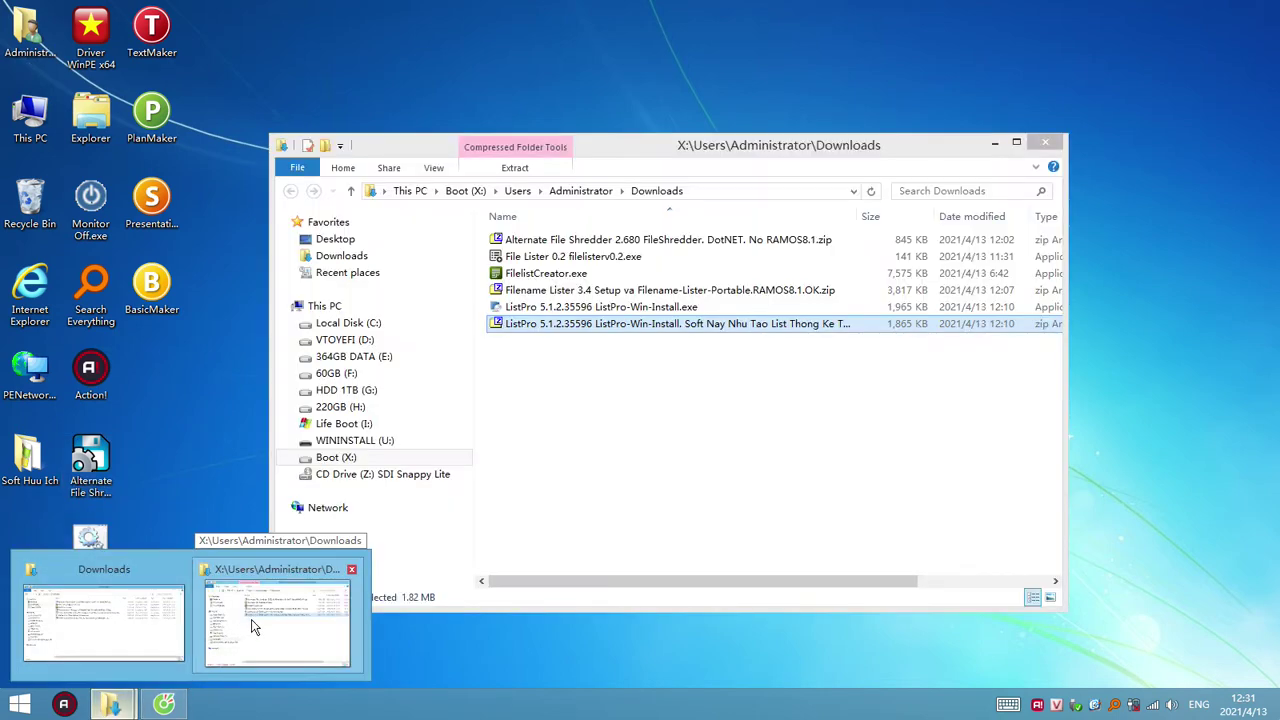
pyautogui.click(336, 585)
pyautogui.click(612, 388)
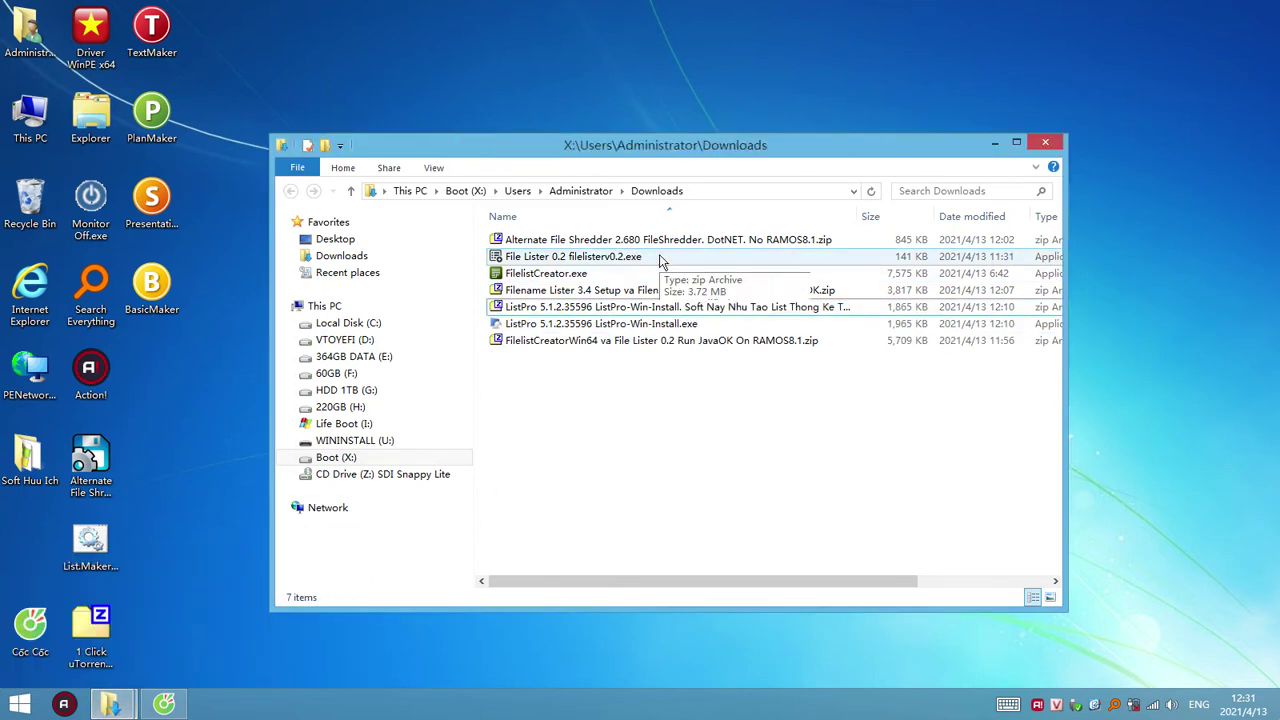
pyautogui.click(603, 260)
pyautogui.doubleClick(603, 260)
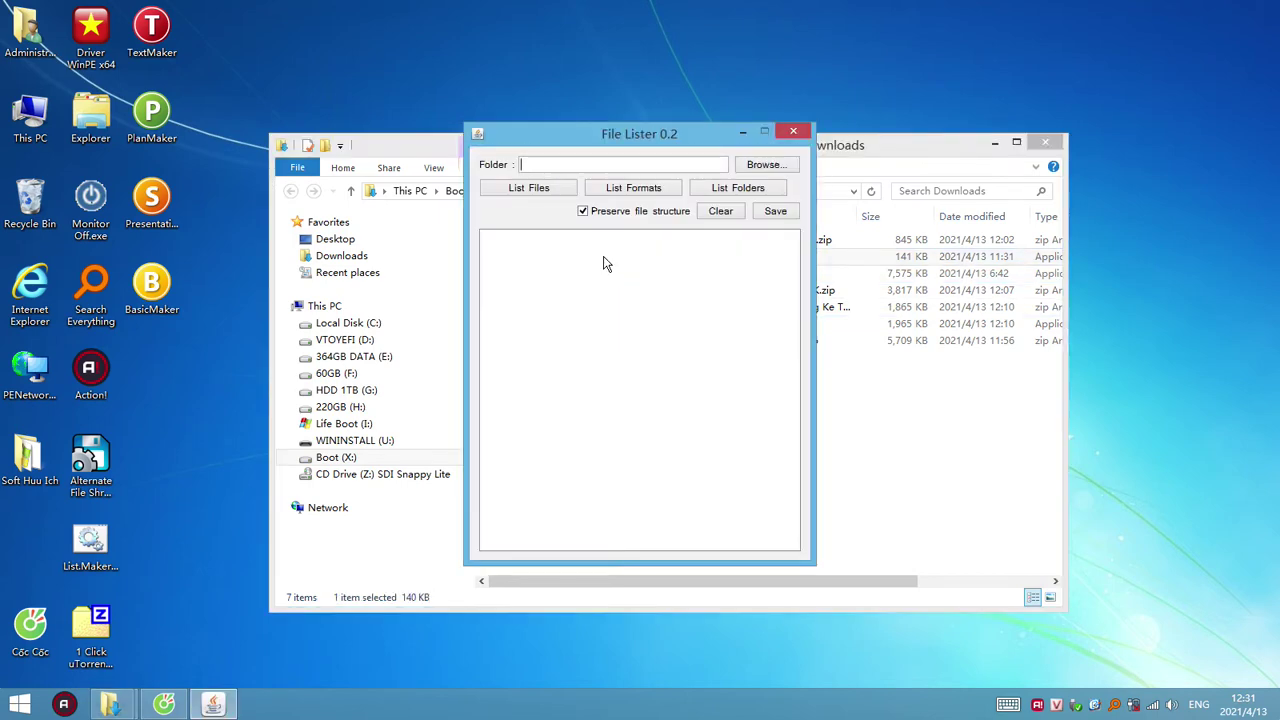
pyautogui.moveTo(693, 132); pyautogui.dragTo(1153, 88)
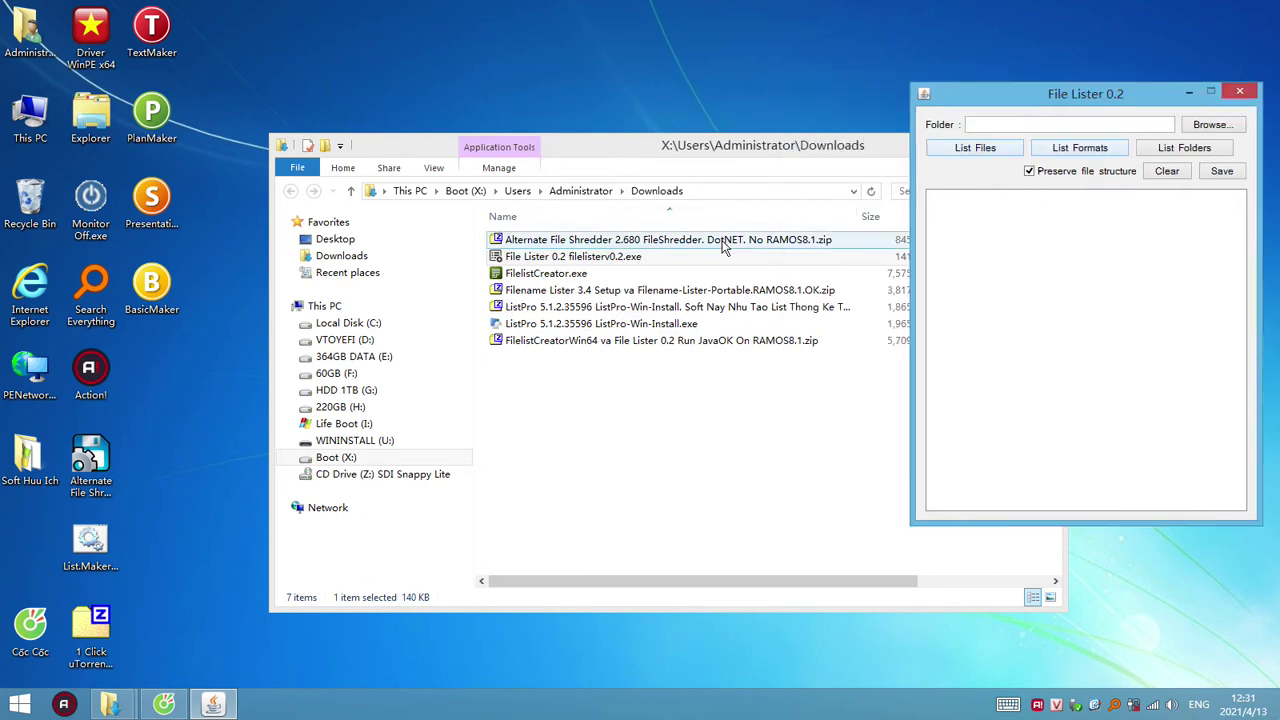
# Step: Extract the five zip files from the "FilelistCreatorWin64 va File Lister 0.2 Run JavaOK On RAMOS8.1.zip" archive into the Downloads folder
pyautogui.click(655, 310)
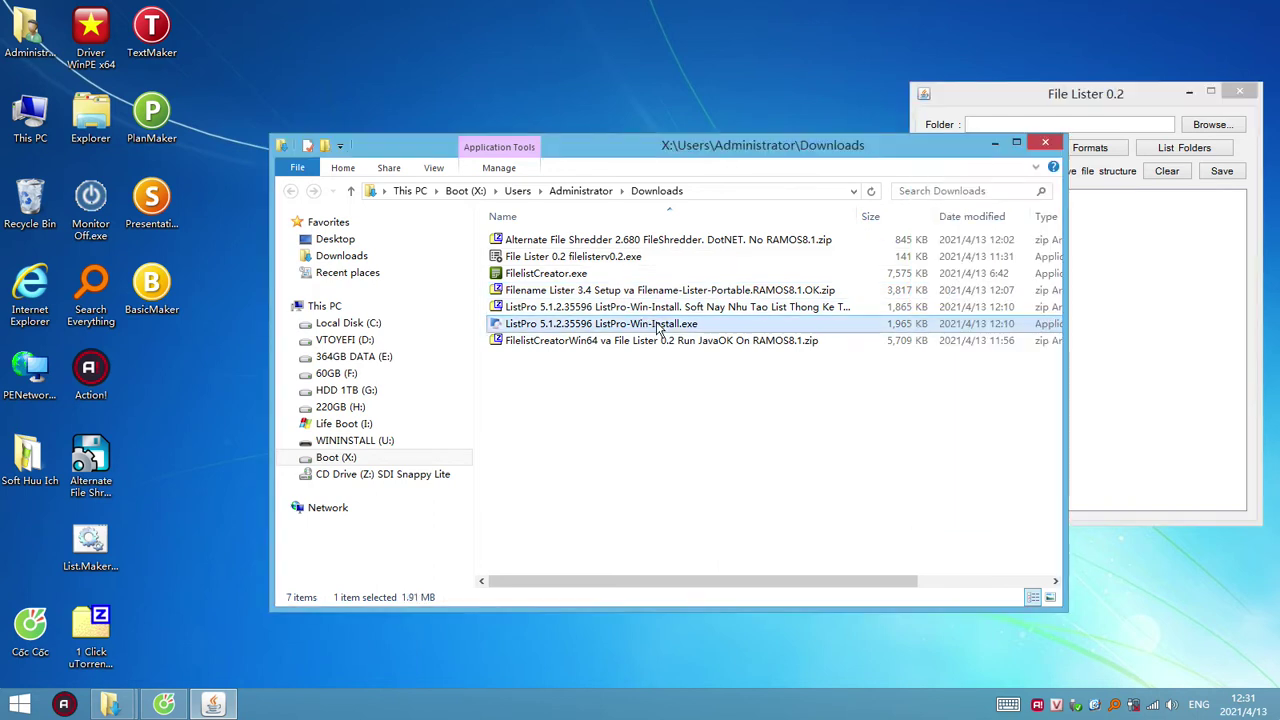
pyautogui.click(572, 290)
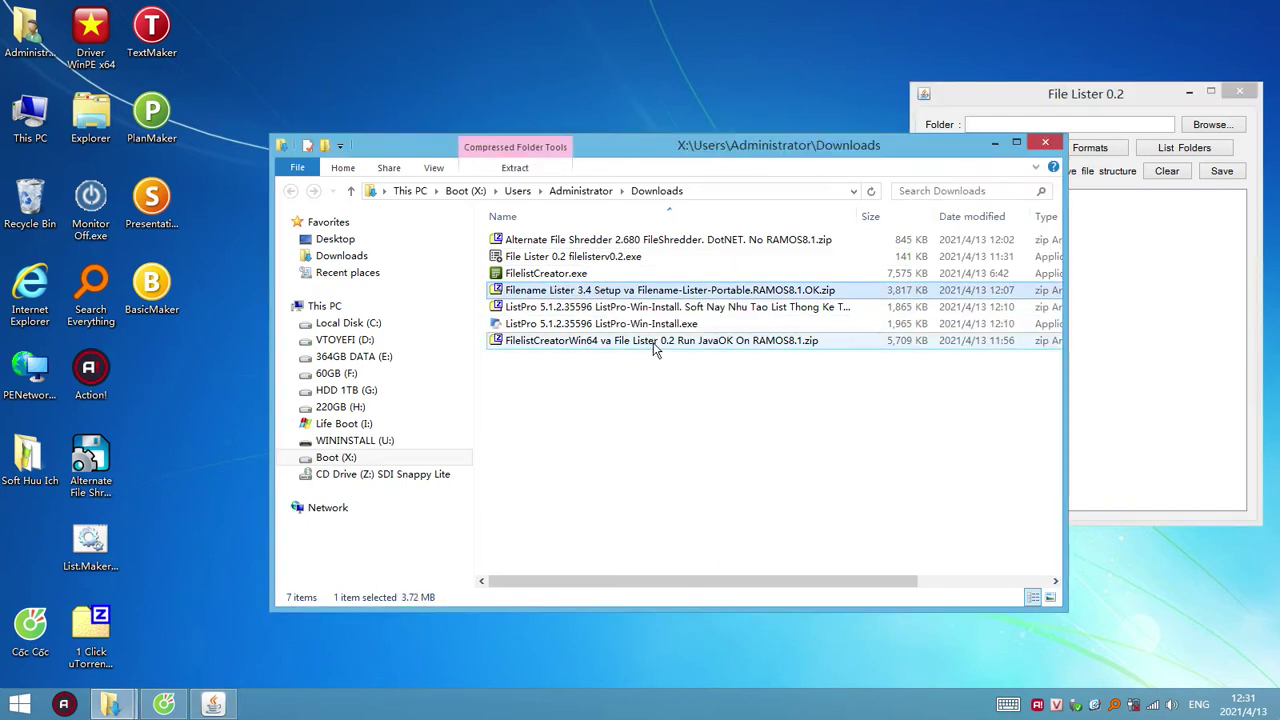
pyautogui.doubleClick(686, 342)
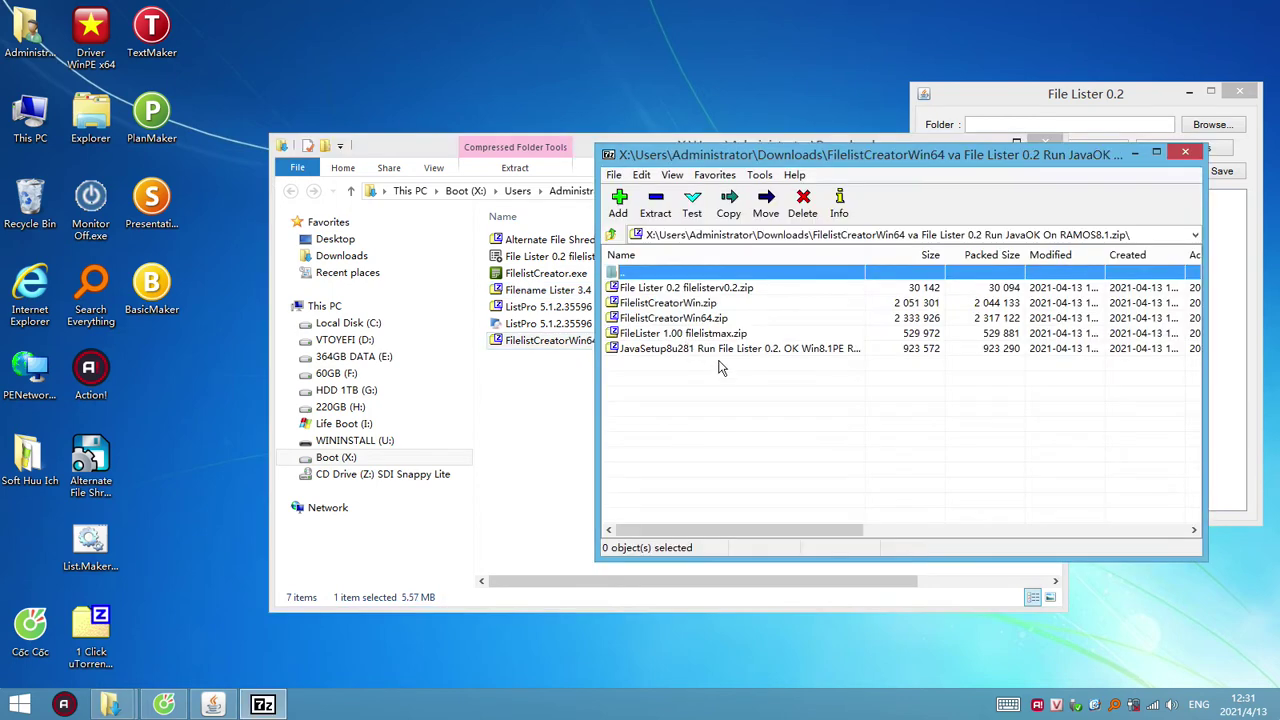
pyautogui.moveTo(712, 352); pyautogui.dragTo(512, 428)
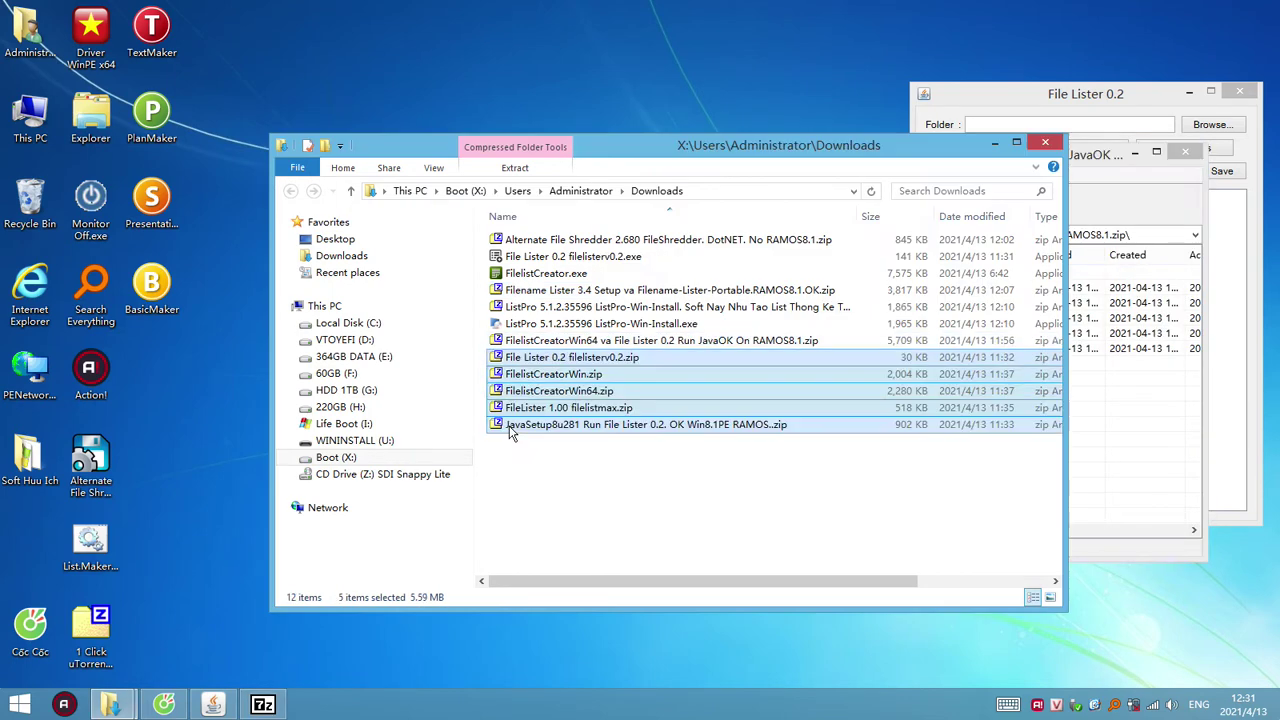
# Step: Run JavaSetup8u281.exe from its zip archive, enable changing the destination folder, and cancel the Java installation
pyautogui.click(586, 443)
pyautogui.doubleClick(590, 426)
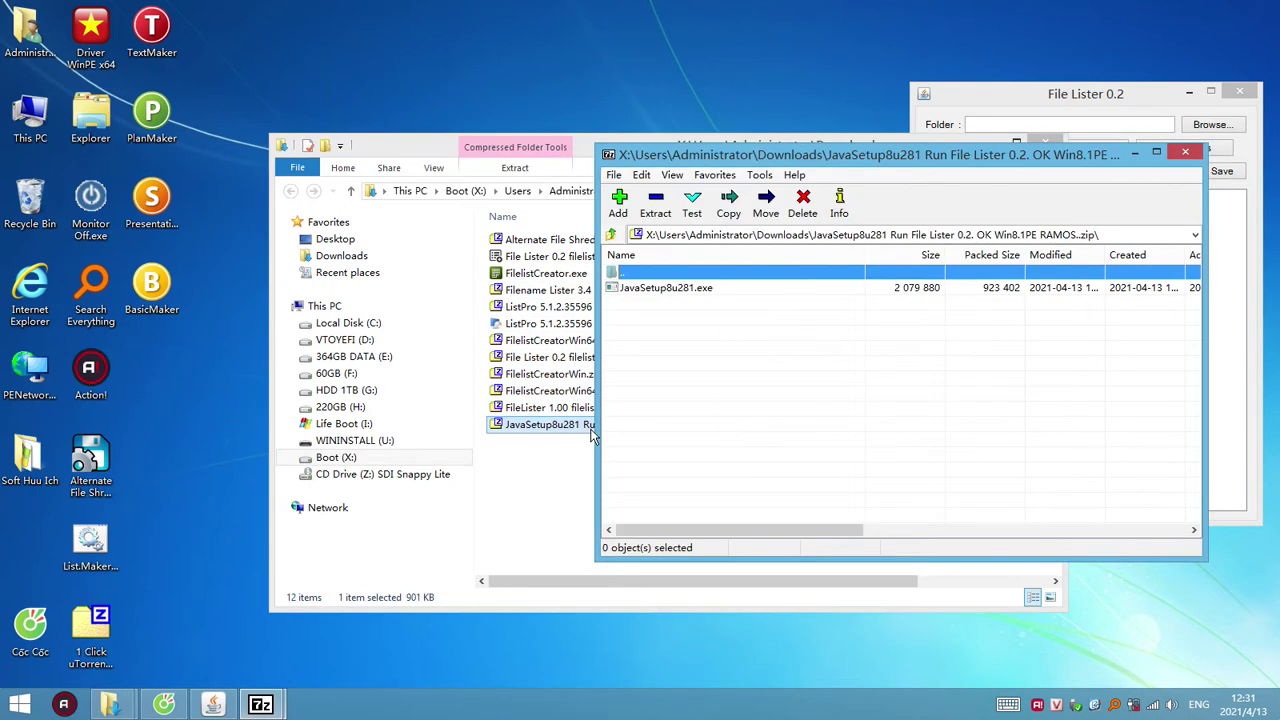
pyautogui.moveTo(688, 293); pyautogui.dragTo(695, 293)
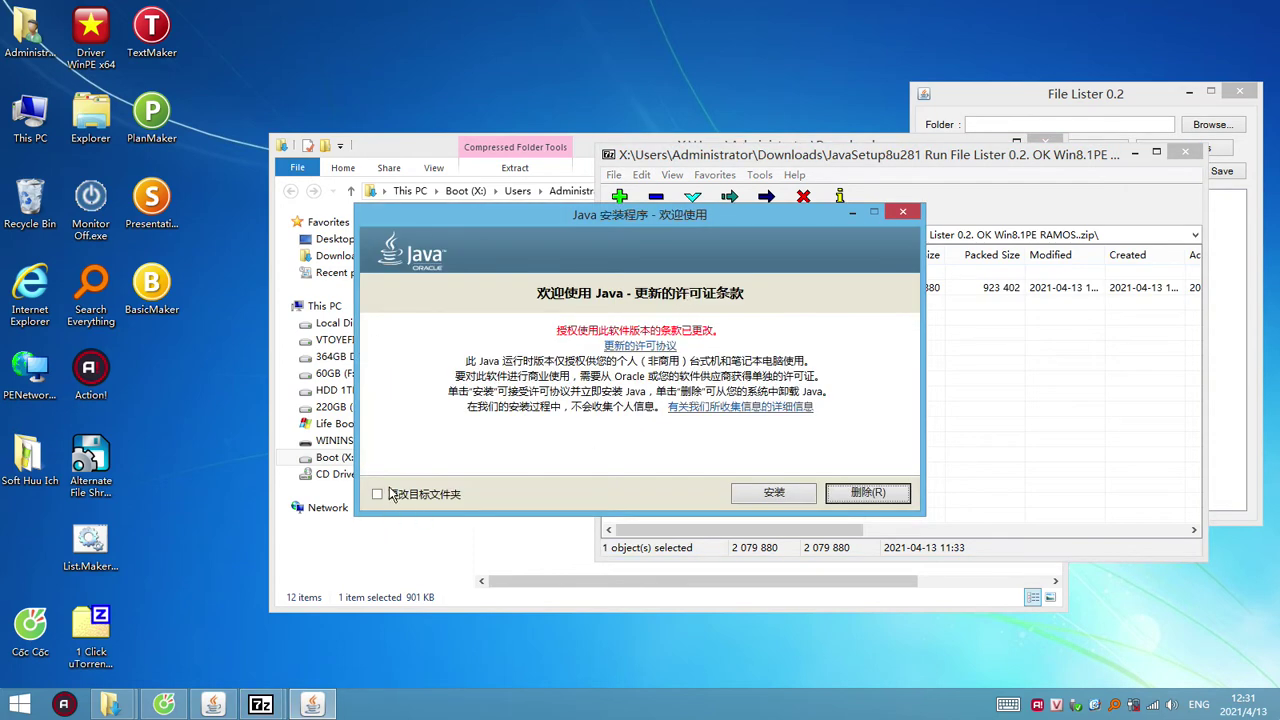
pyautogui.click(392, 494)
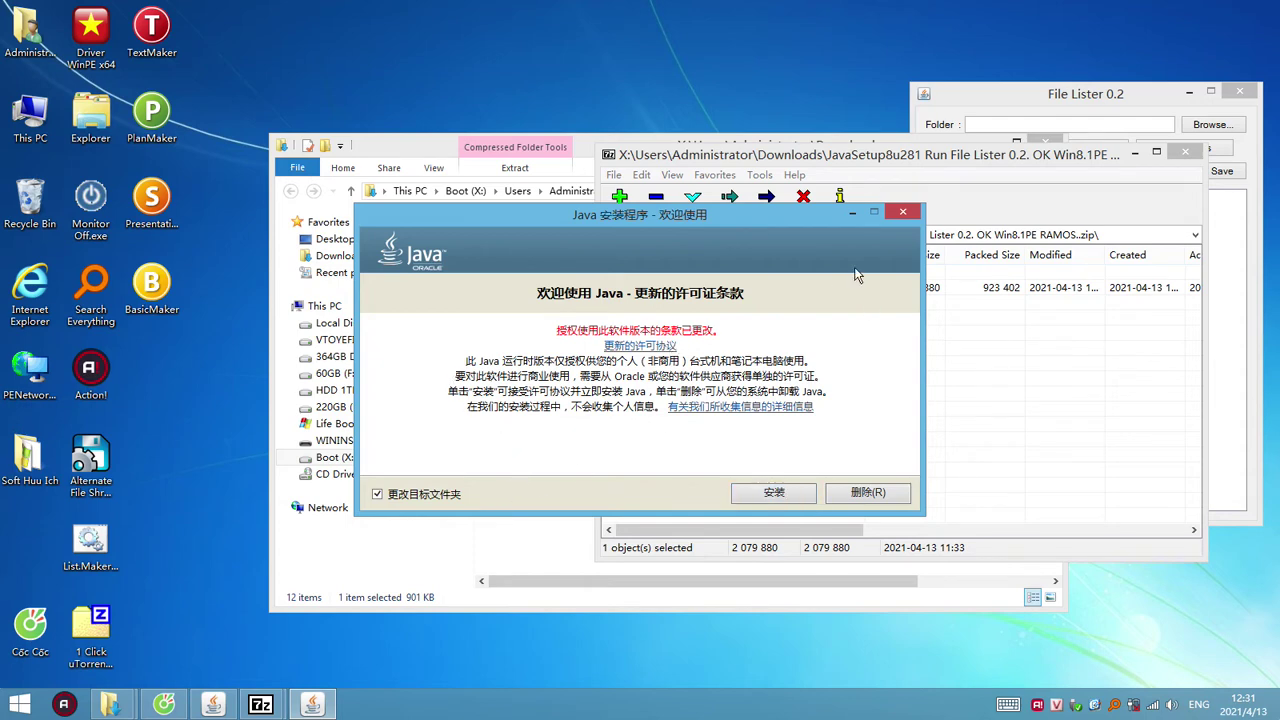
pyautogui.click(901, 214)
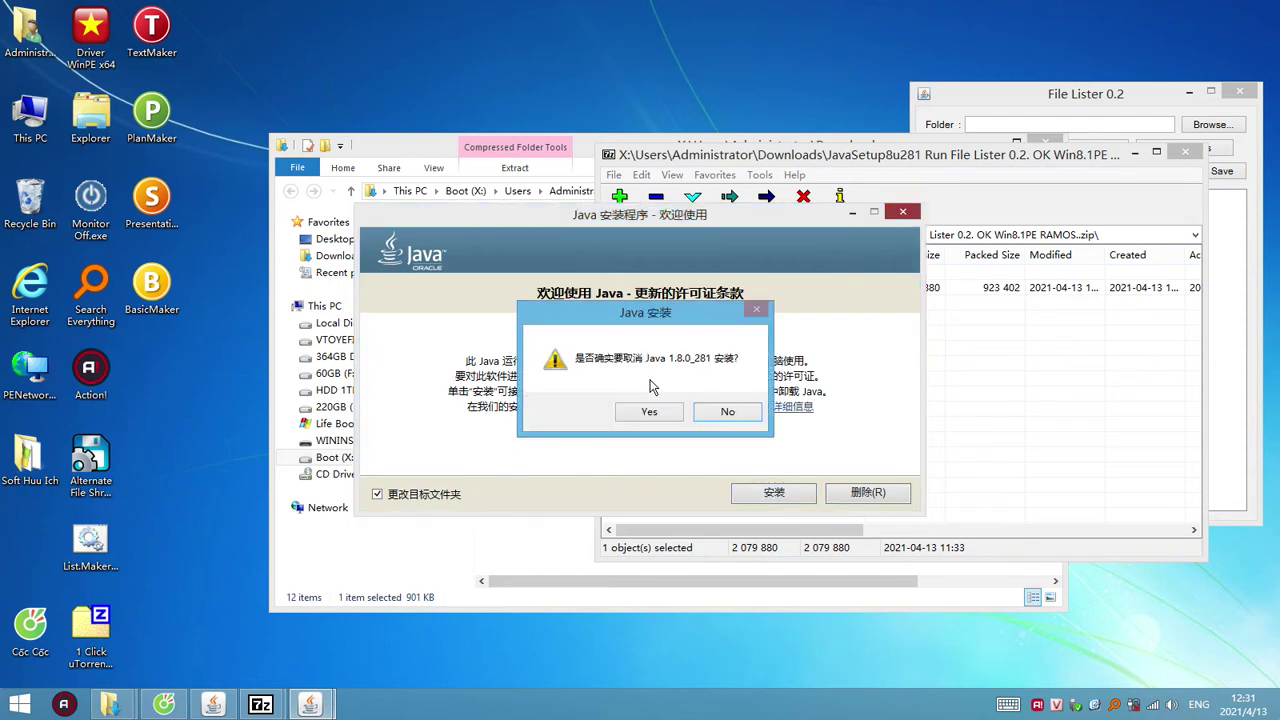
pyautogui.click(668, 416)
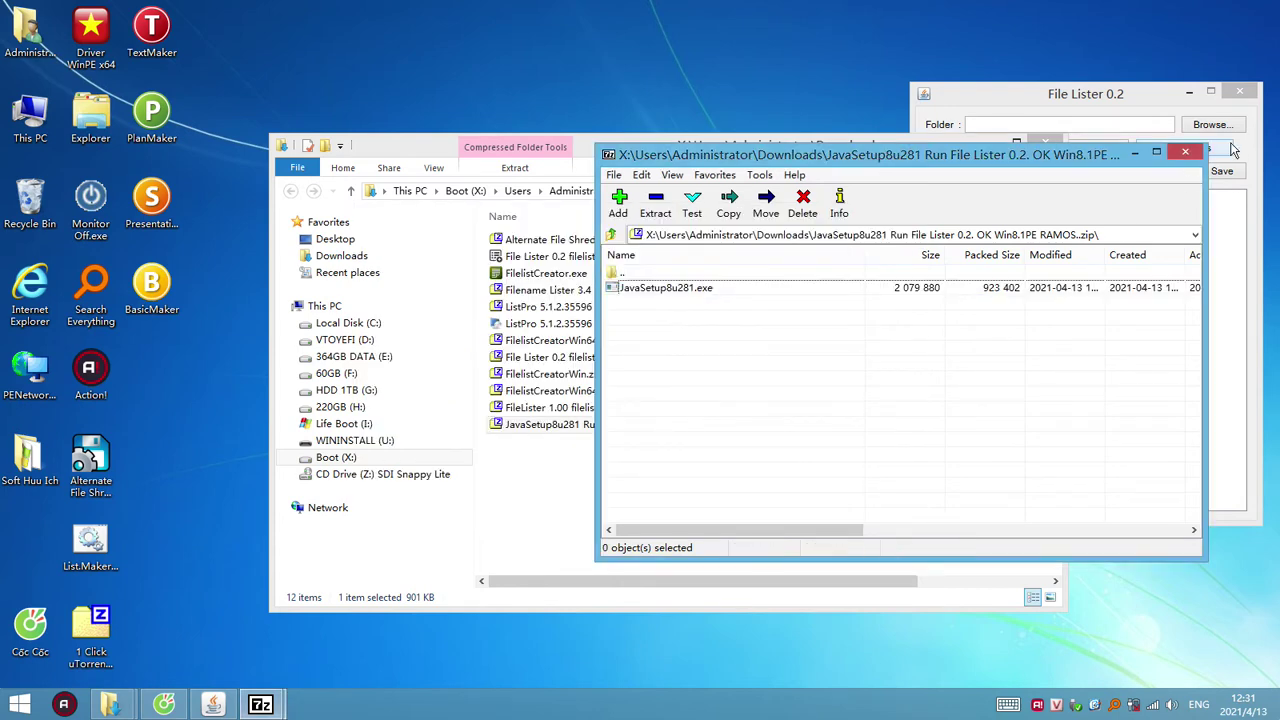
# Step: Close both open 7-Zip archive windows and switch to the MEGA page in the Cốc Cốc browser
pyautogui.click(1183, 153)
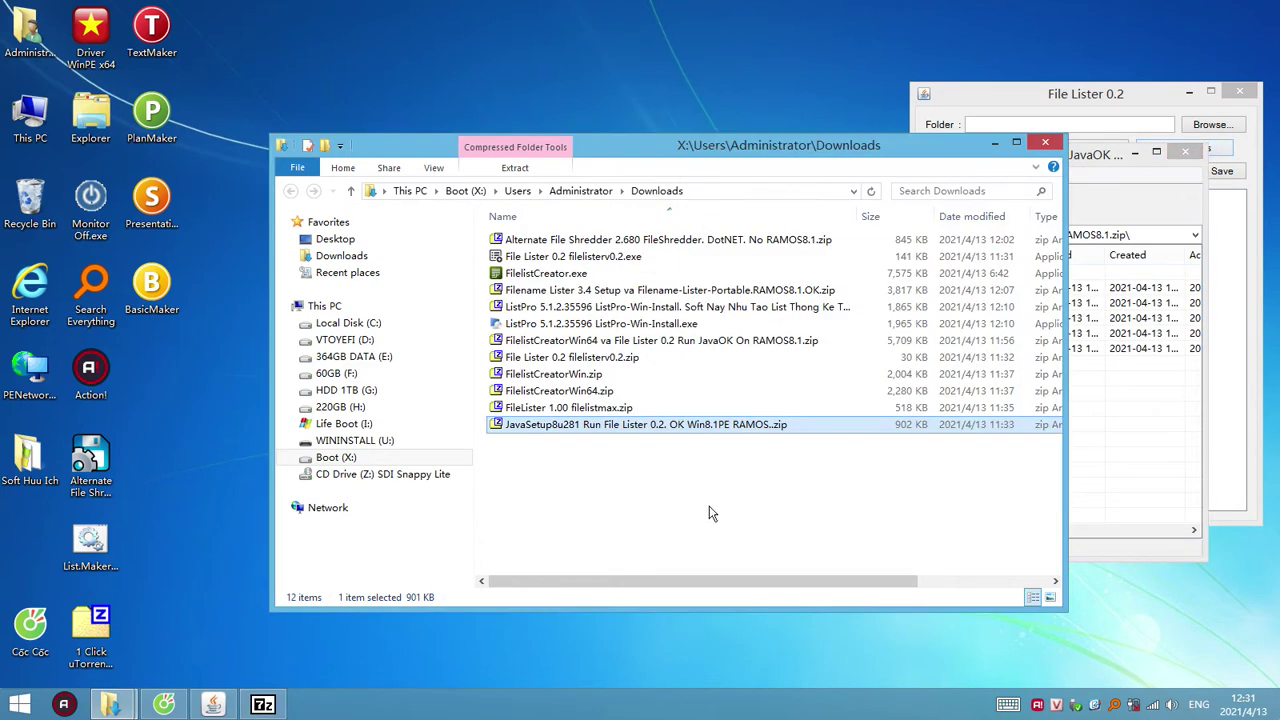
pyautogui.click(1197, 455)
pyautogui.keyDown('ctrl'); pyautogui.click(1097, 318); pyautogui.keyUp('ctrl')
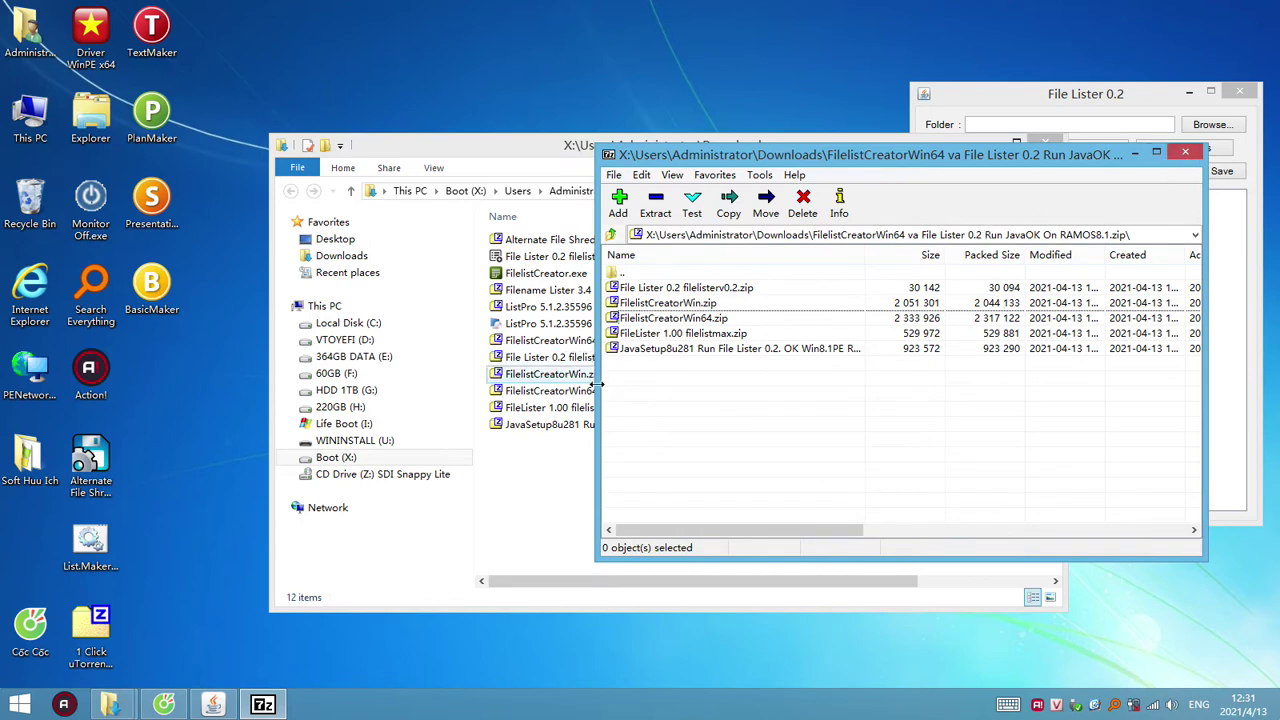
pyautogui.click(1184, 154)
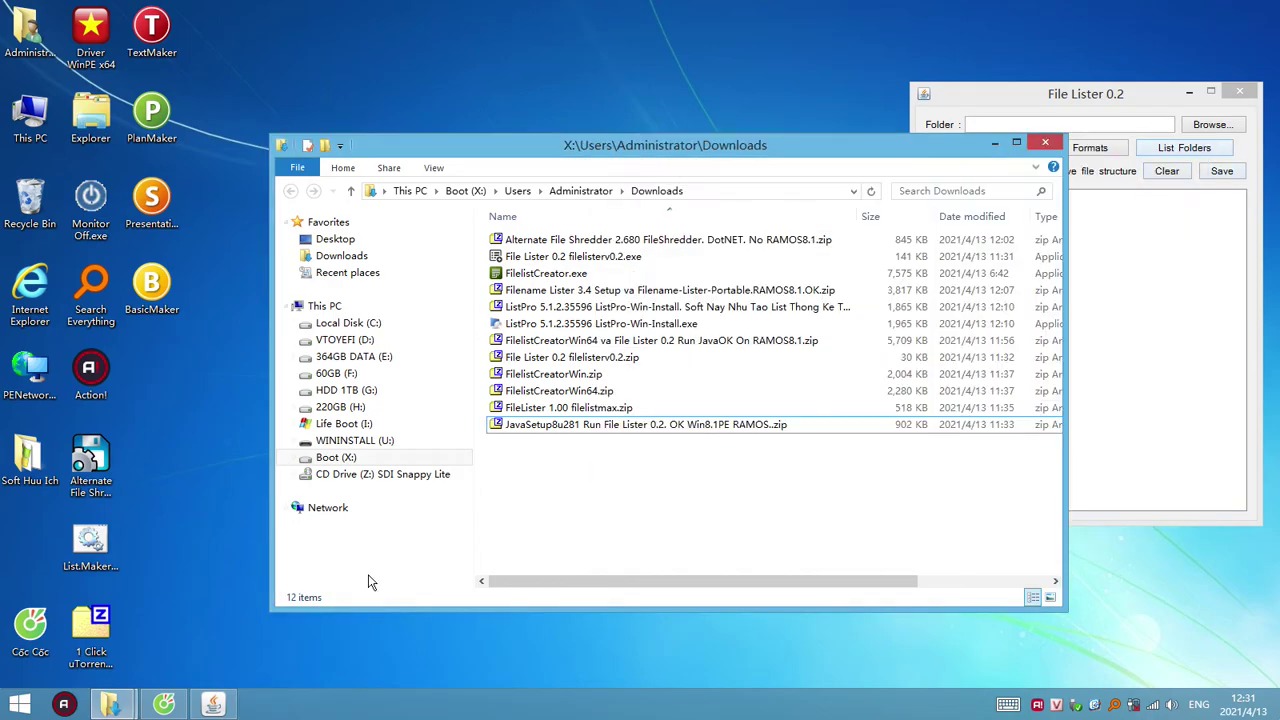
pyautogui.click(163, 702)
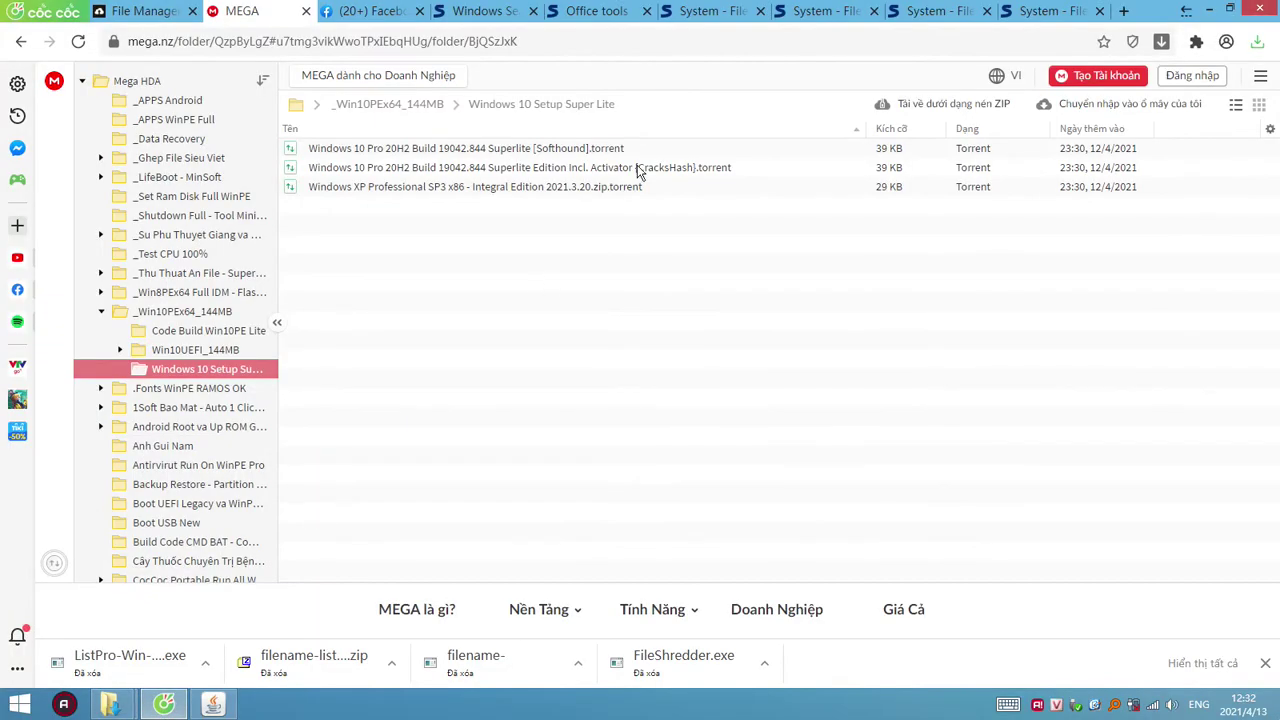
# Step: Look through the Softpedia search results for "list file" to see which file-listing programs are offered
pyautogui.click(492, 11)
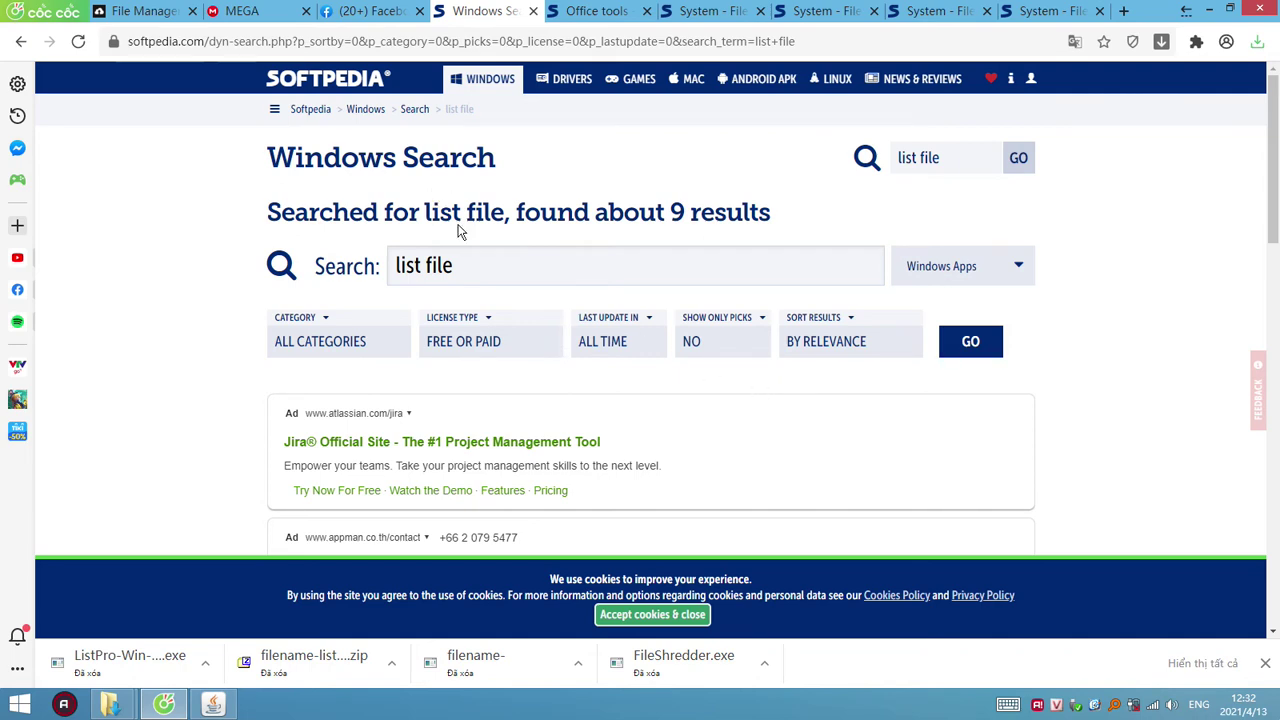
pyautogui.scroll(-4, 221, 371)
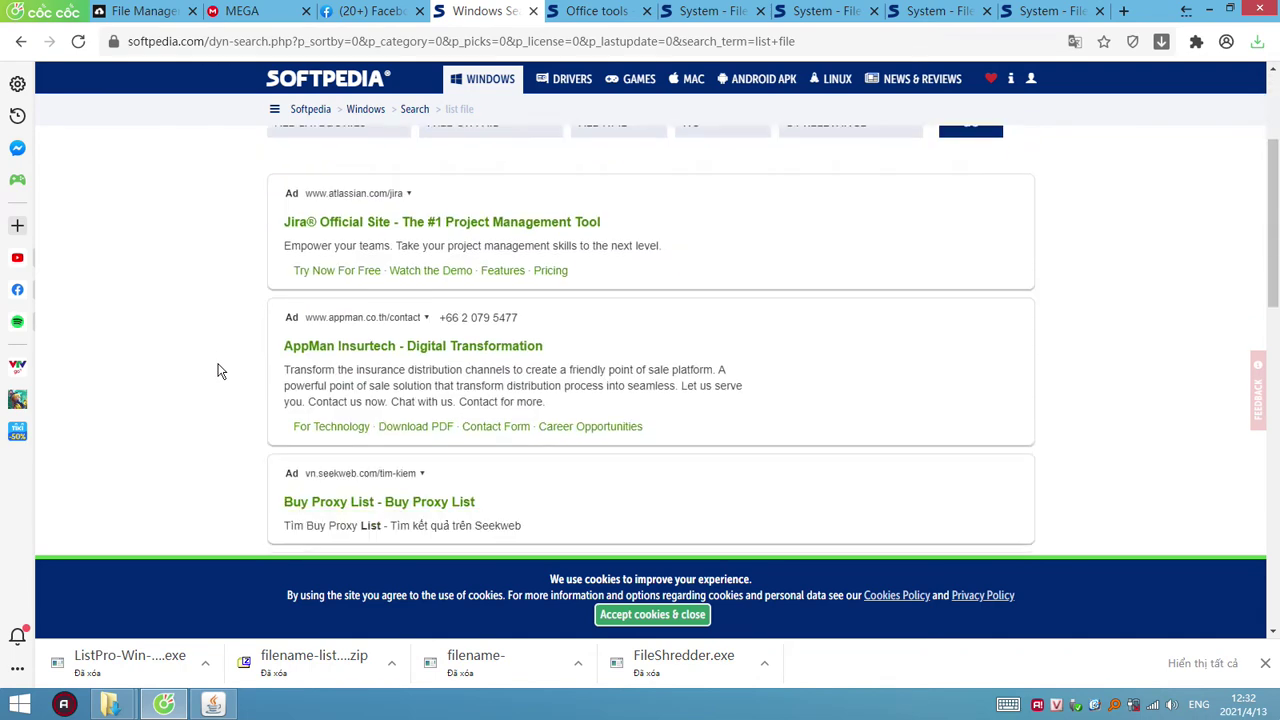
pyautogui.scroll(4, 221, 371)
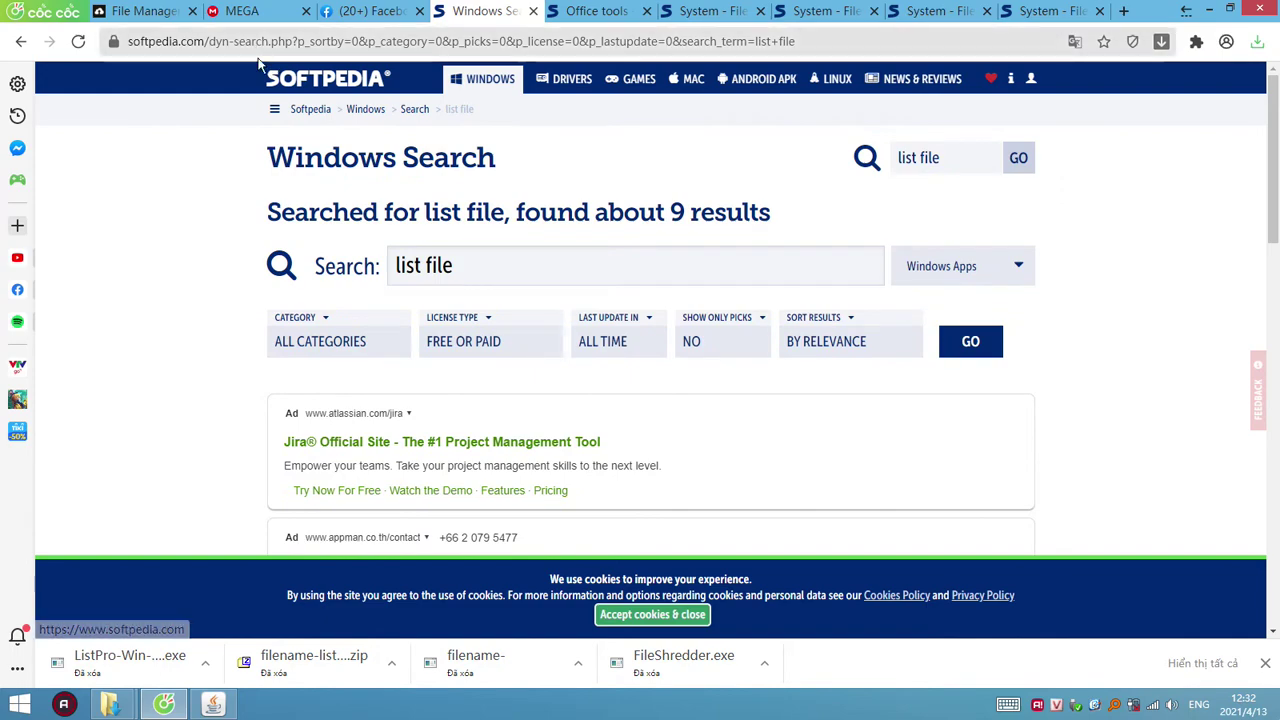
pyautogui.scroll(-10, 551, 308)
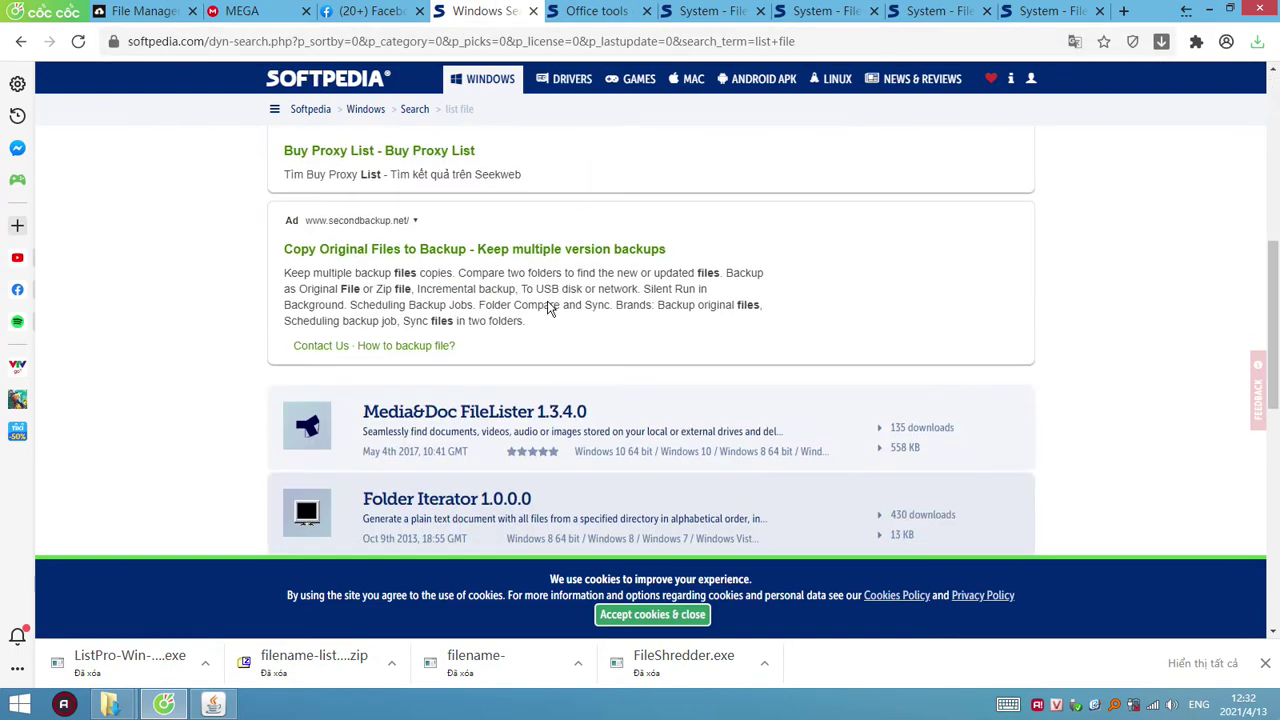
pyautogui.scroll(10, 552, 306)
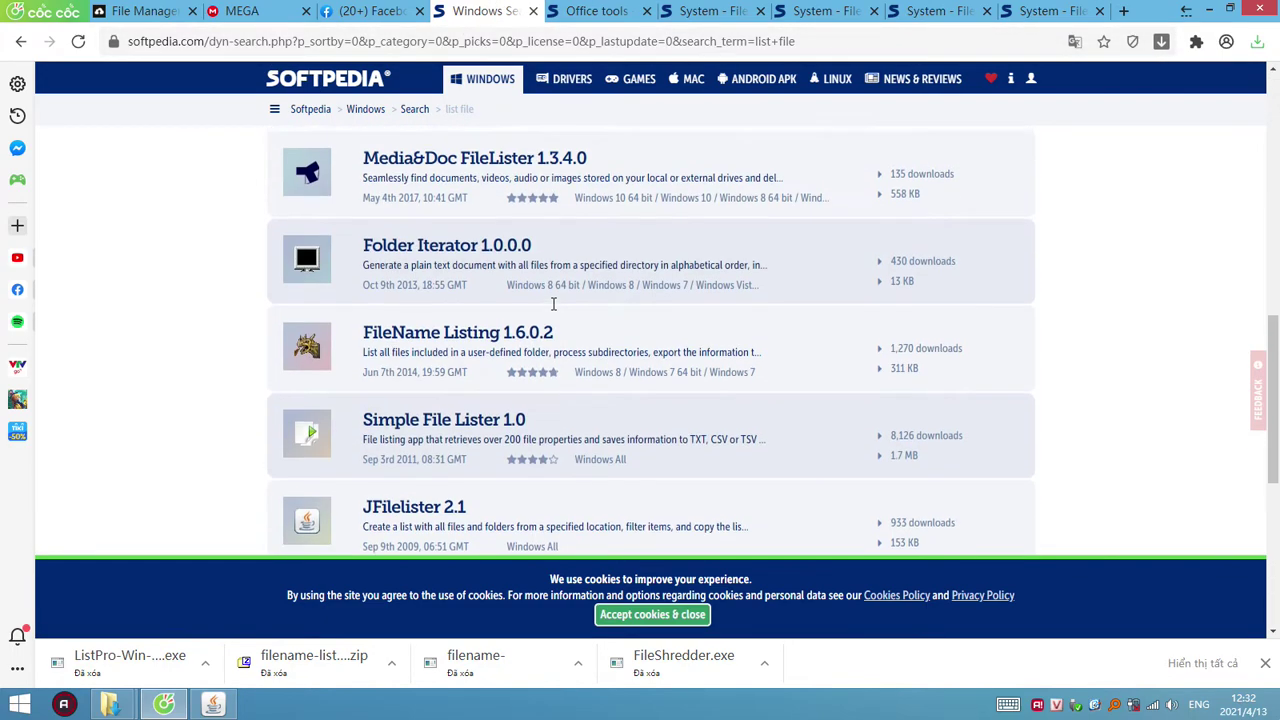
# Step: Compare Softpedia's Diary/Organizers/Calendar page with the "list file" search results and review the listed programs
pyautogui.click(577, 12)
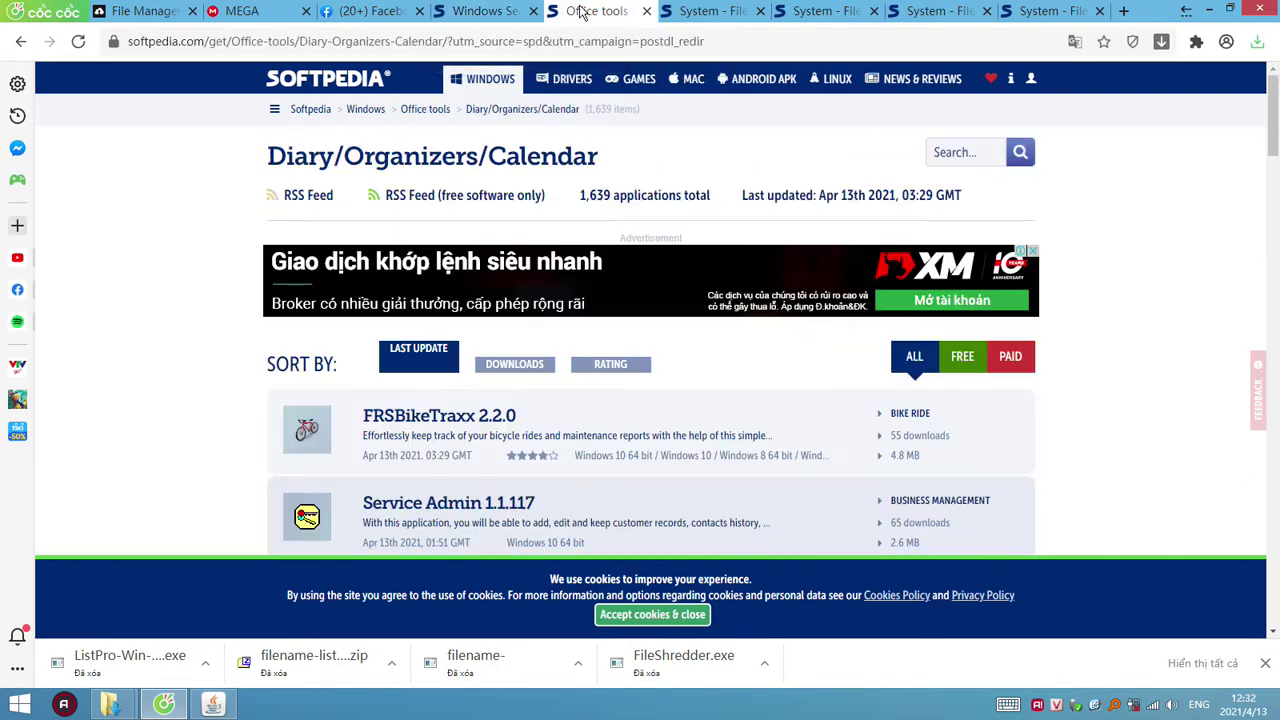
pyautogui.click(495, 12)
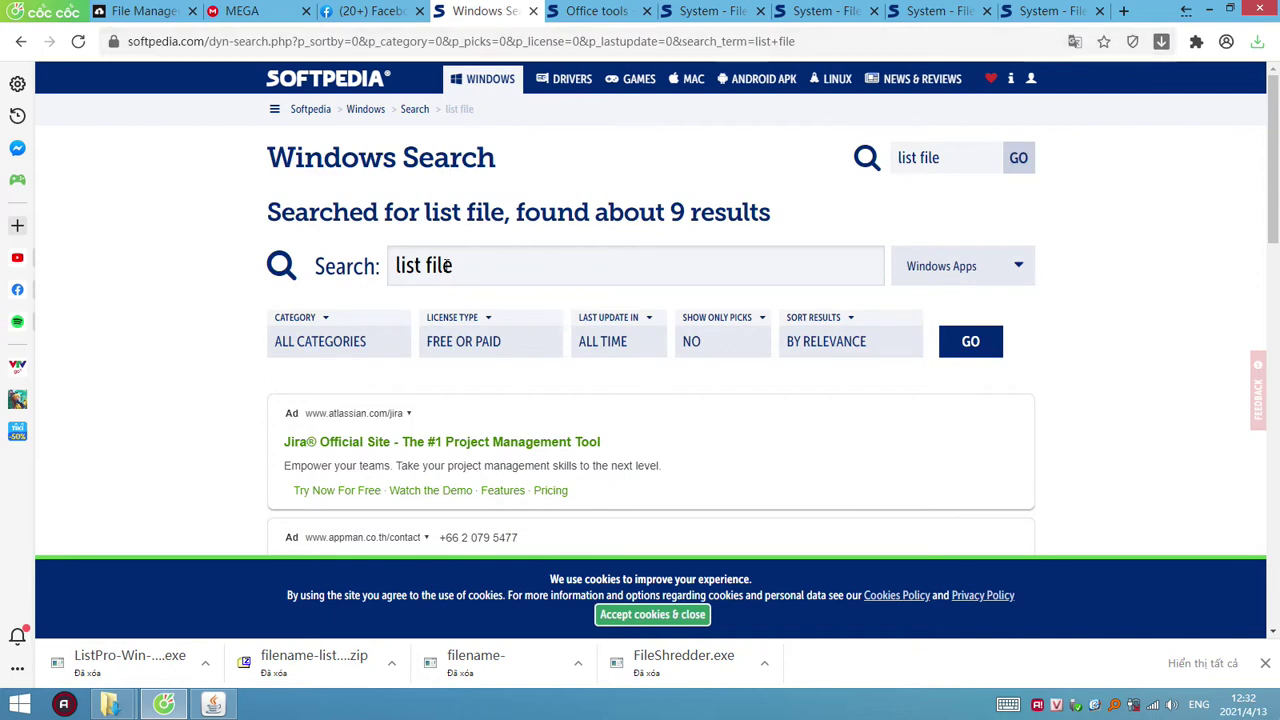
pyautogui.click(501, 270)
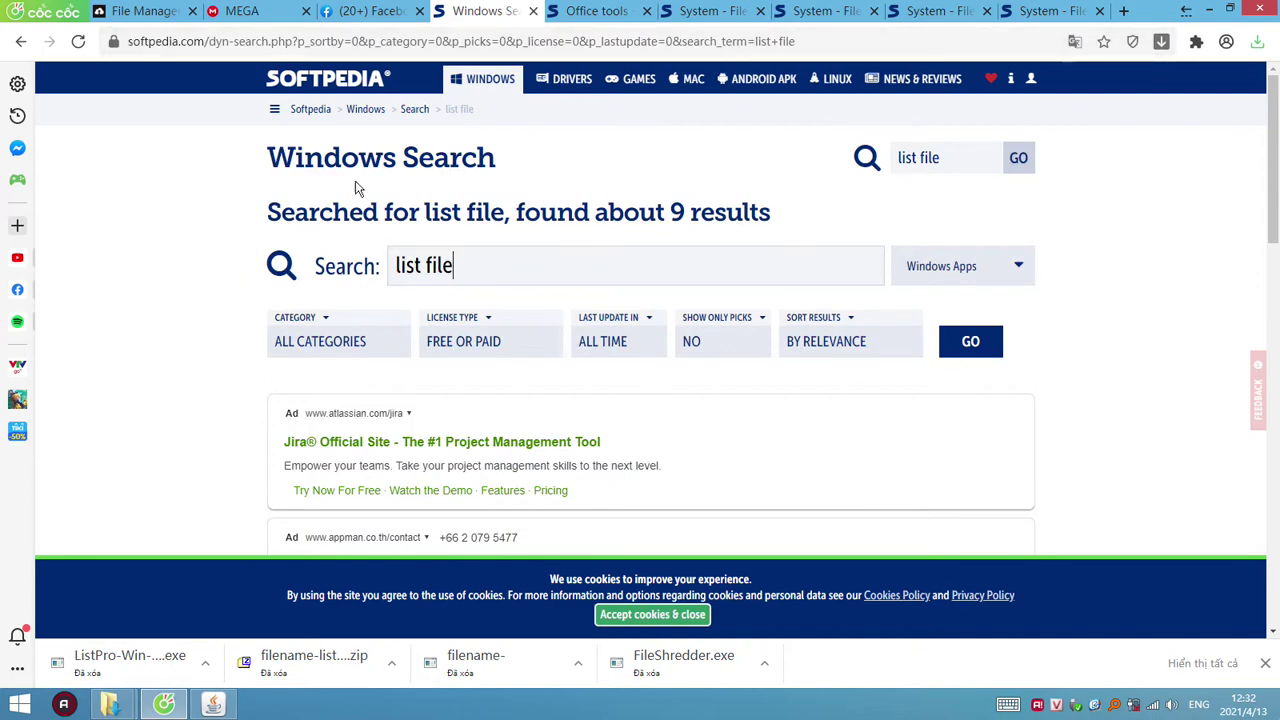
pyautogui.click(596, 12)
pyautogui.click(505, 12)
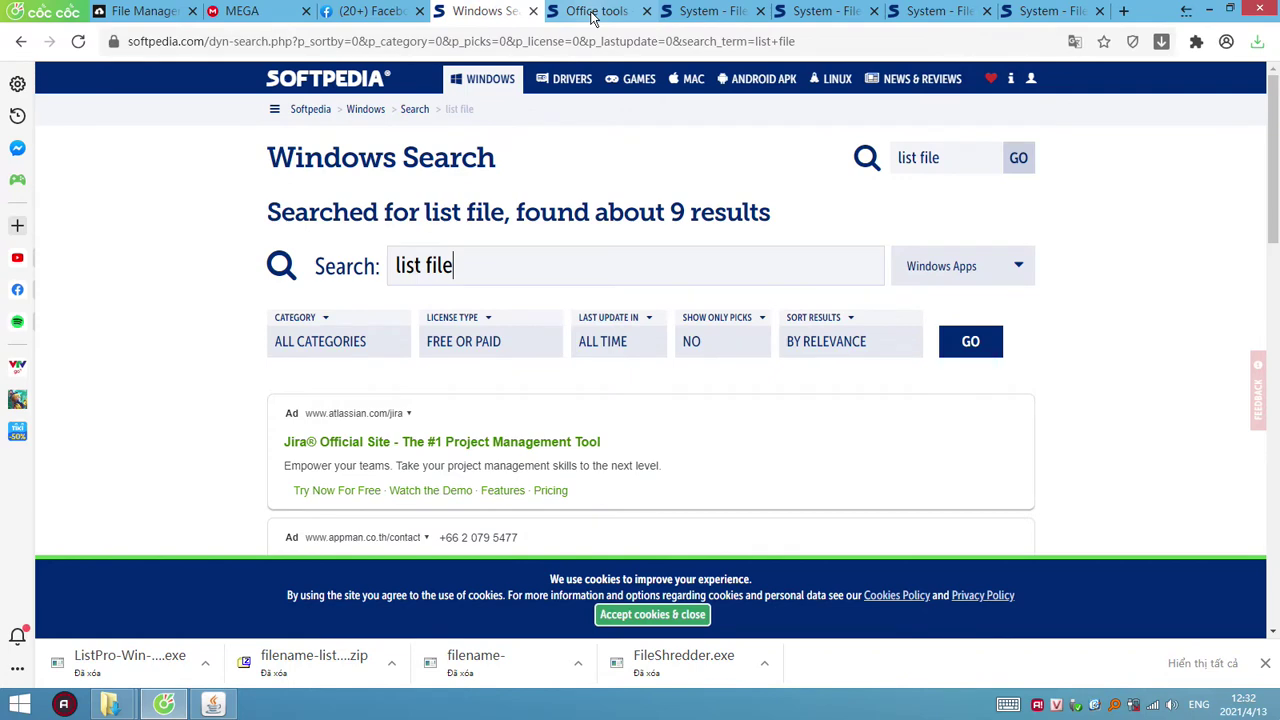
pyautogui.click(594, 12)
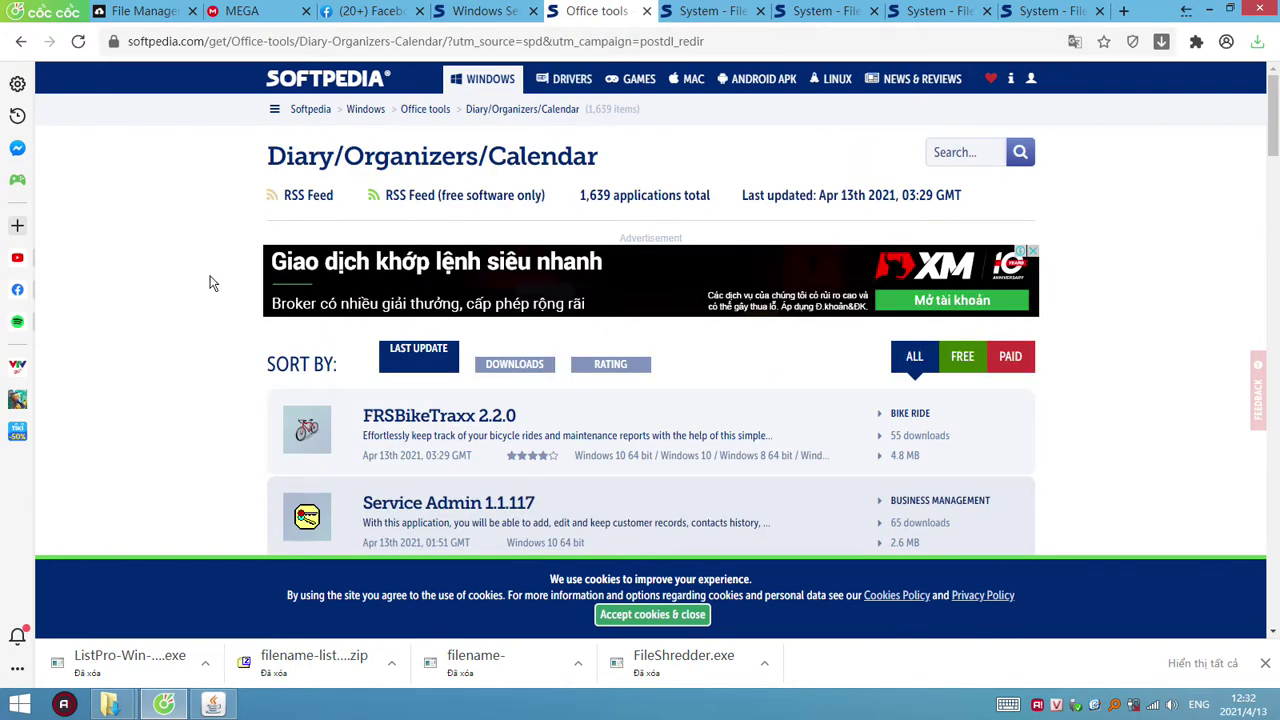
pyautogui.click(486, 11)
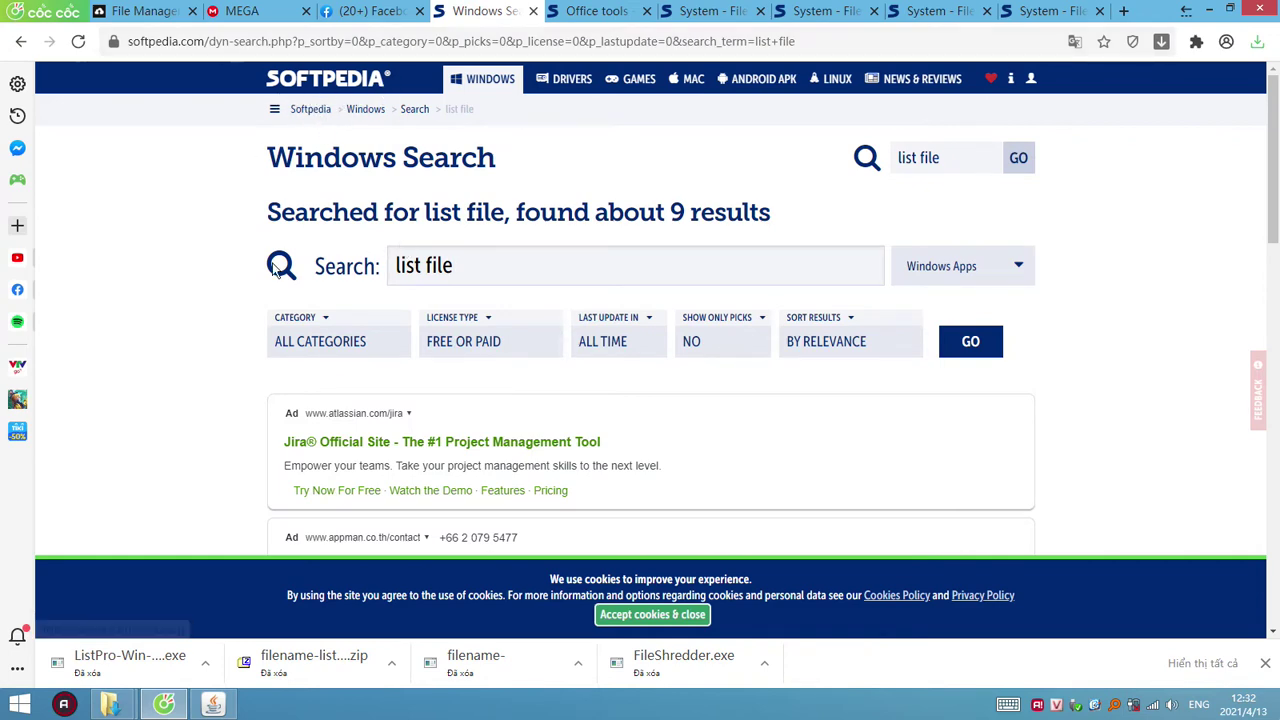
pyautogui.scroll(-10, 200, 268)
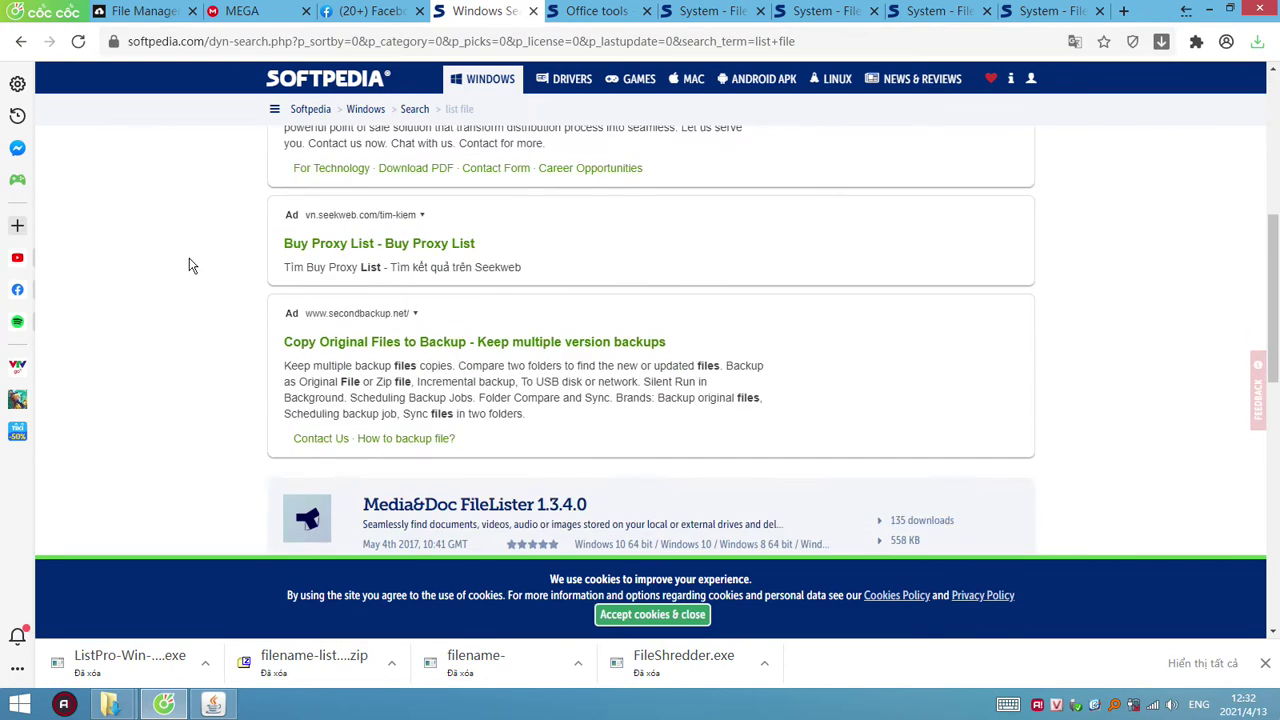
pyautogui.scroll(-1, 192, 265)
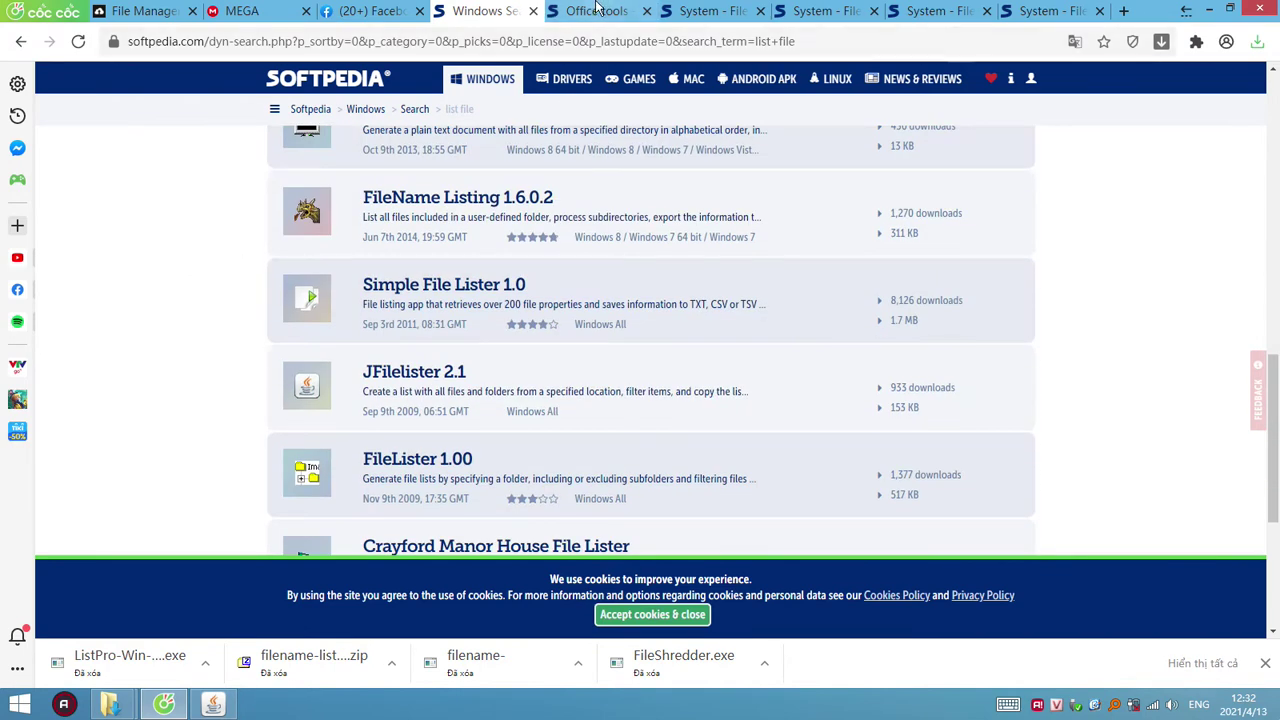
pyautogui.scroll(10, 571, 214)
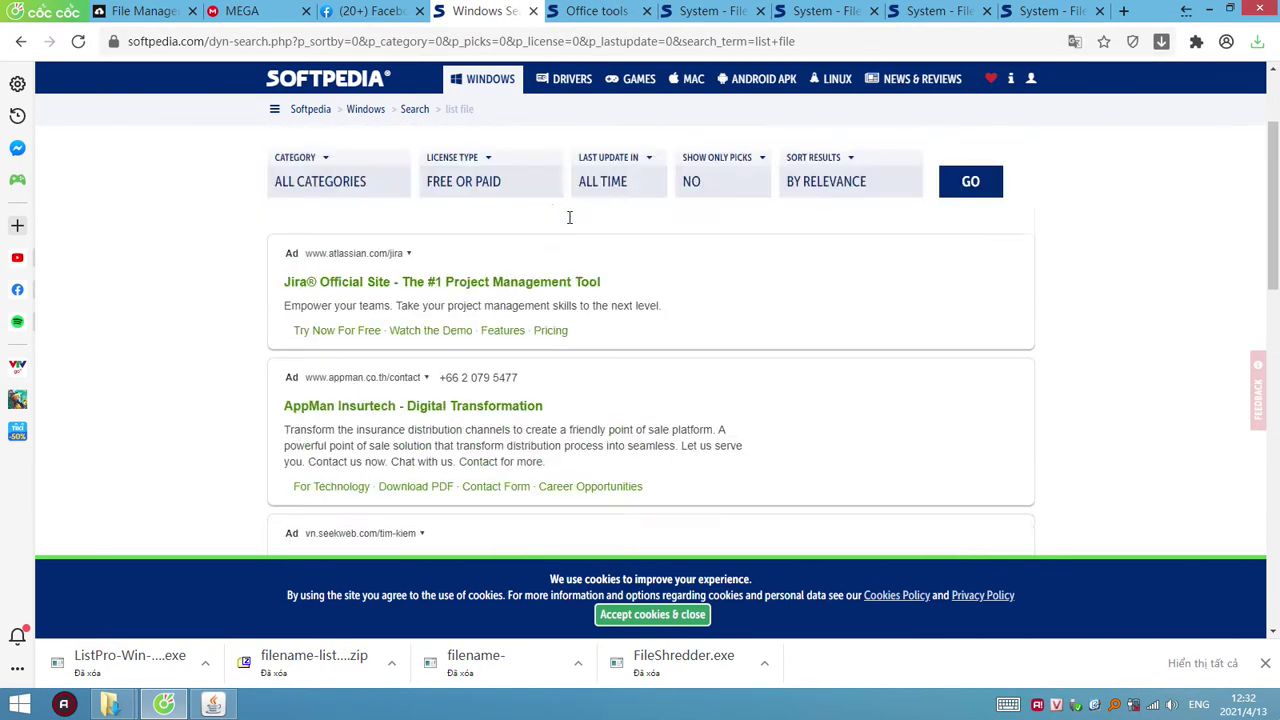
# Step: Go back from the "list file" results to the Softpedia home page, skim its New Downloads, and close the page
pyautogui.doubleClick(440, 265)
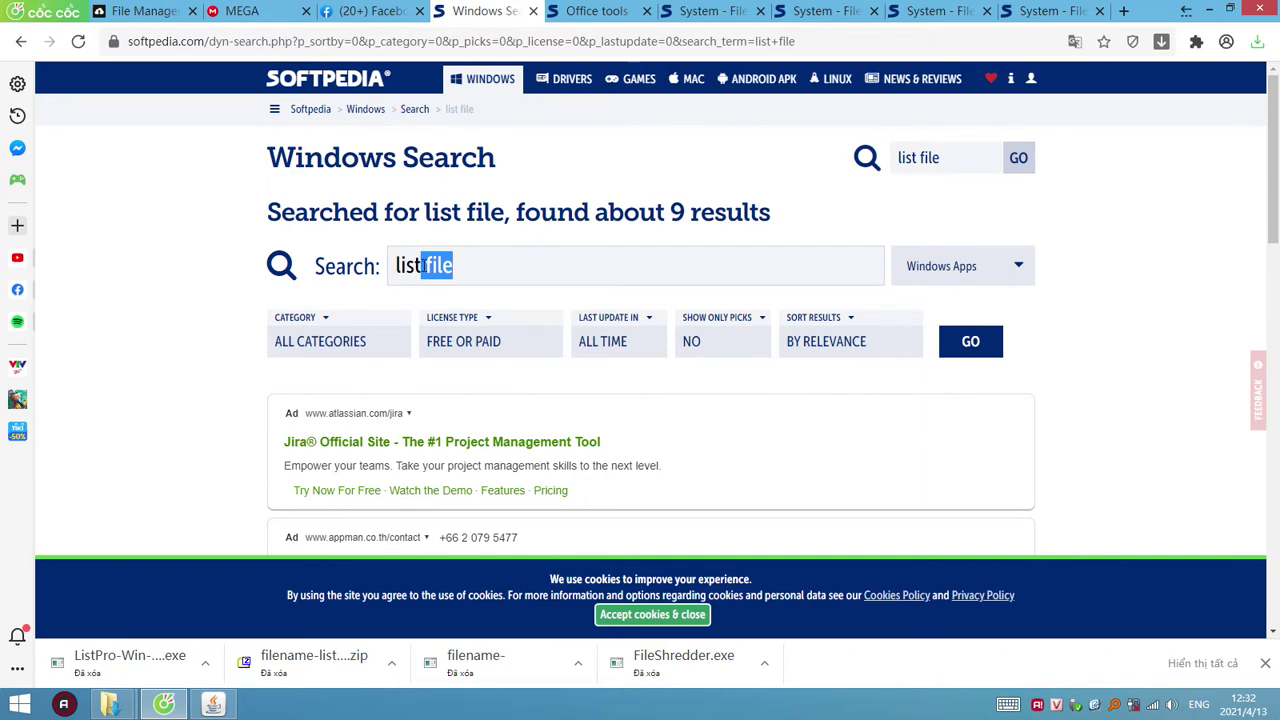
pyautogui.hotkey('shift', 'Left')
pyautogui.click(21, 41)
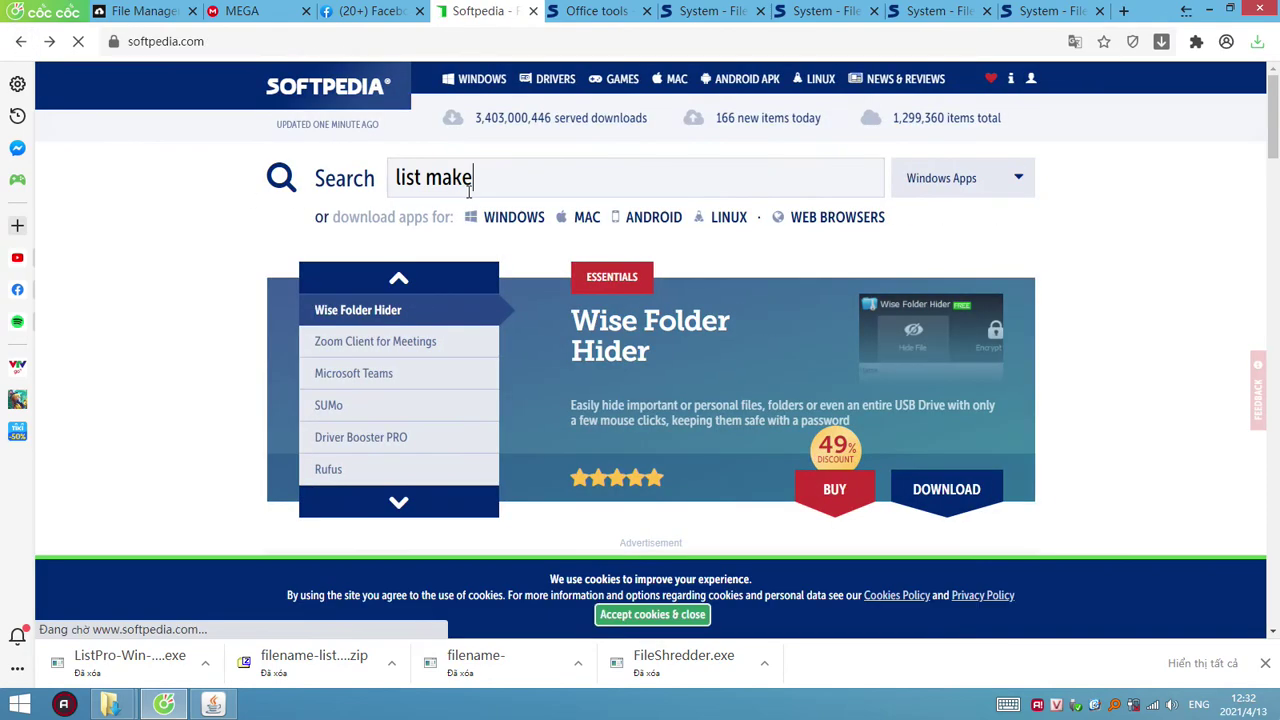
pyautogui.scroll(-8, 197, 323)
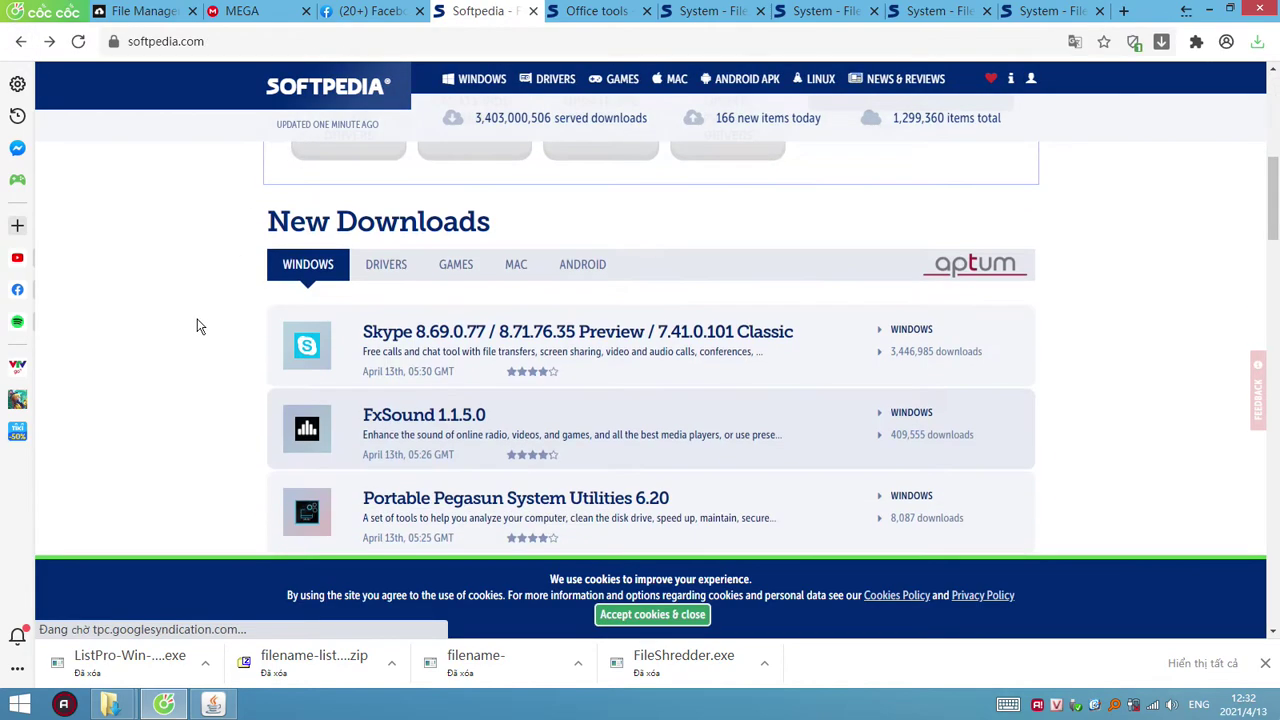
pyautogui.scroll(-5, 197, 323)
pyautogui.scroll(10, 229, 303)
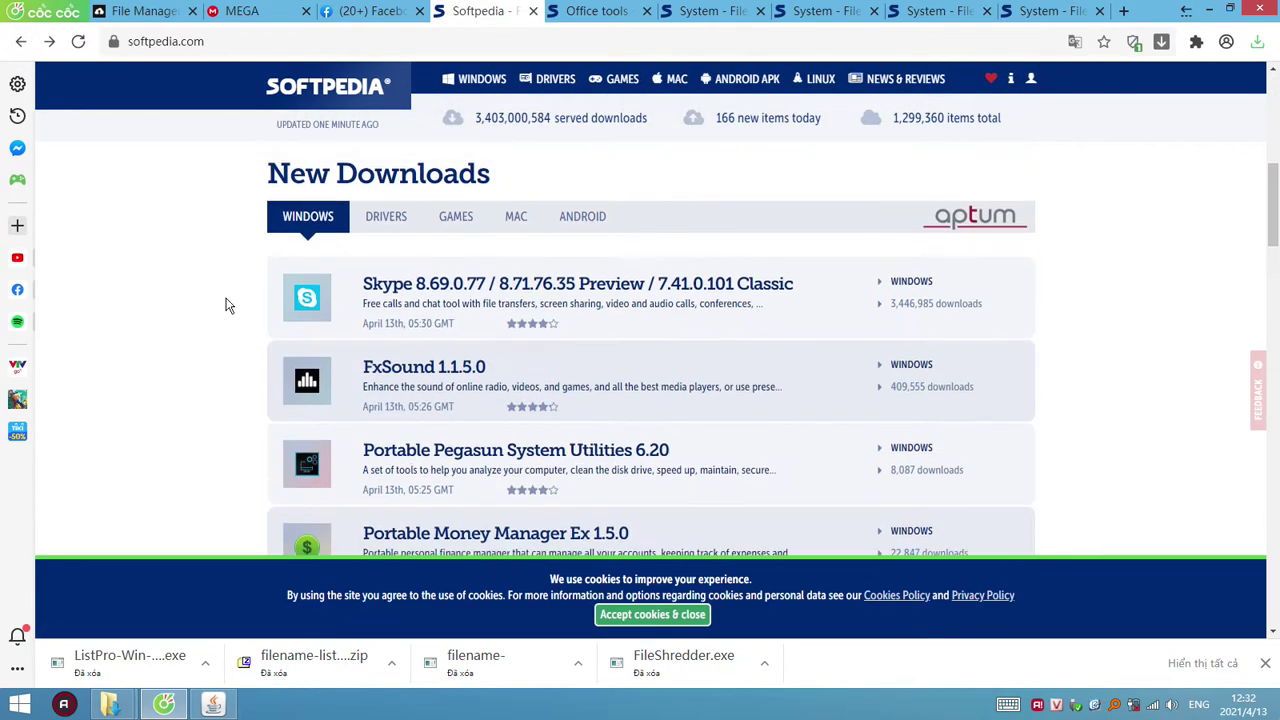
pyautogui.scroll(2, 277, 237)
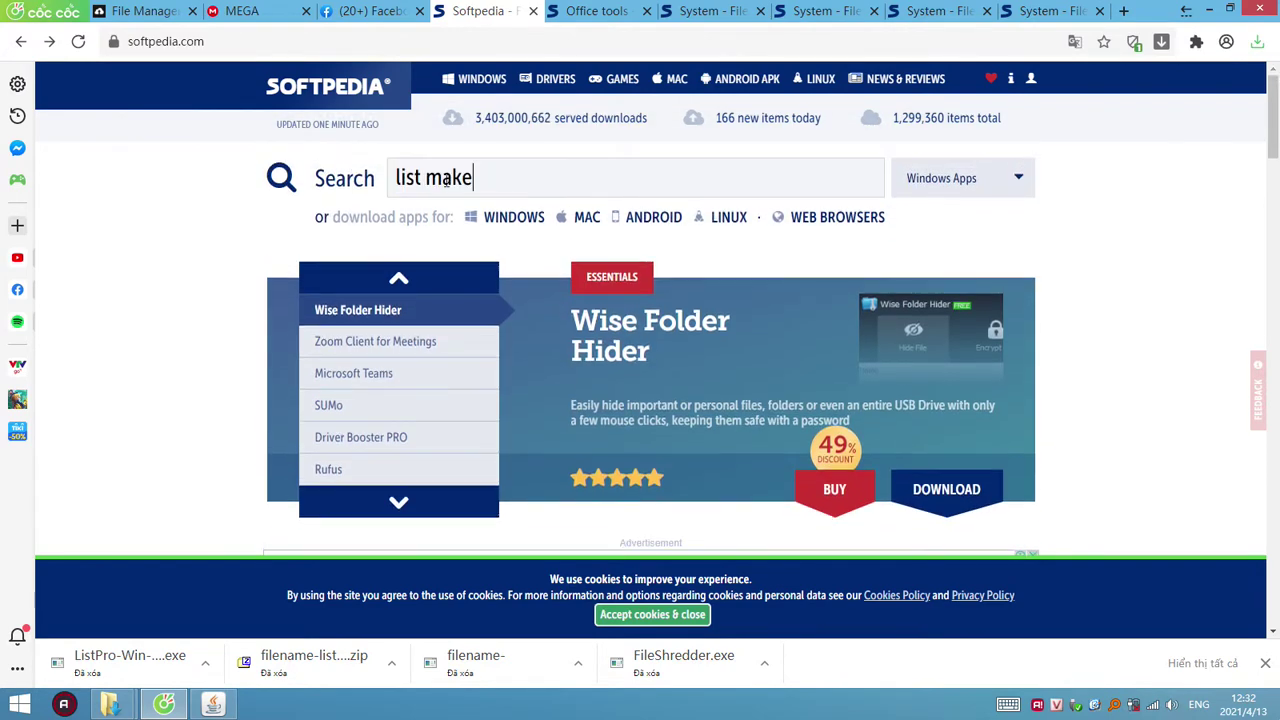
pyautogui.click(534, 11)
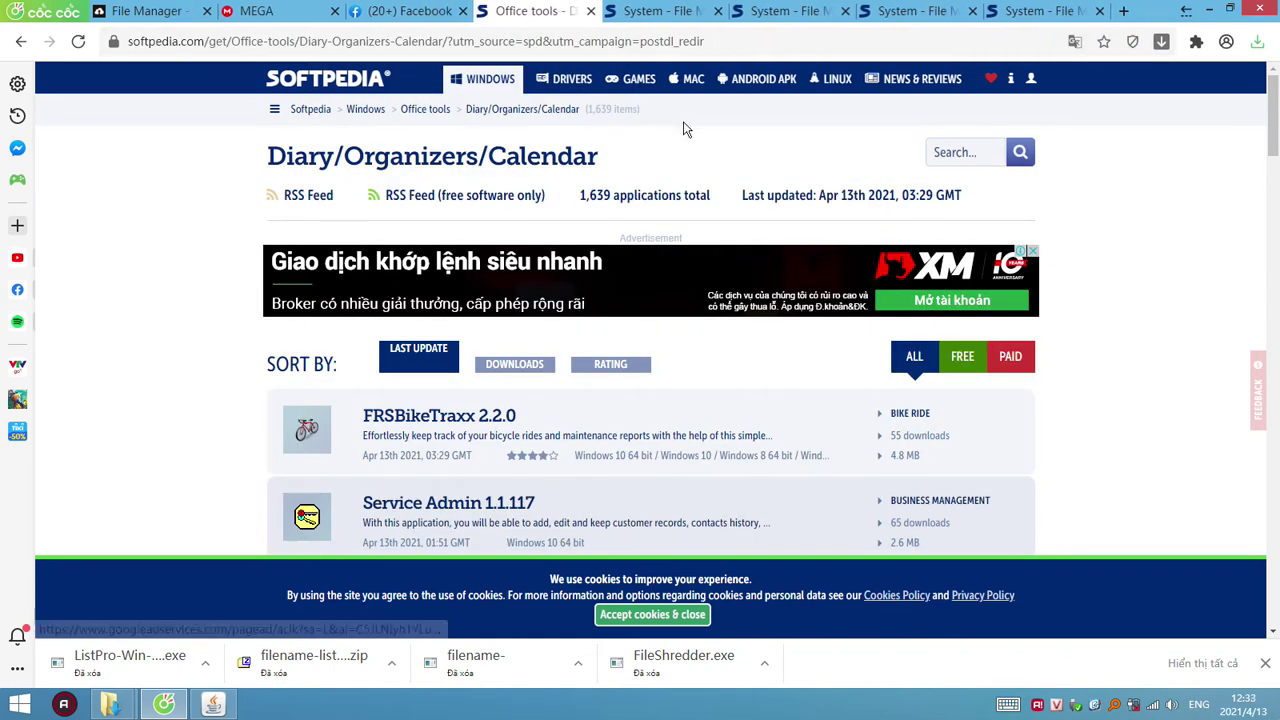
# Step: Look through the latest applications on Softpedia's Diary/Organizers/Calendar page
pyautogui.scroll(-4, 1136, 254)
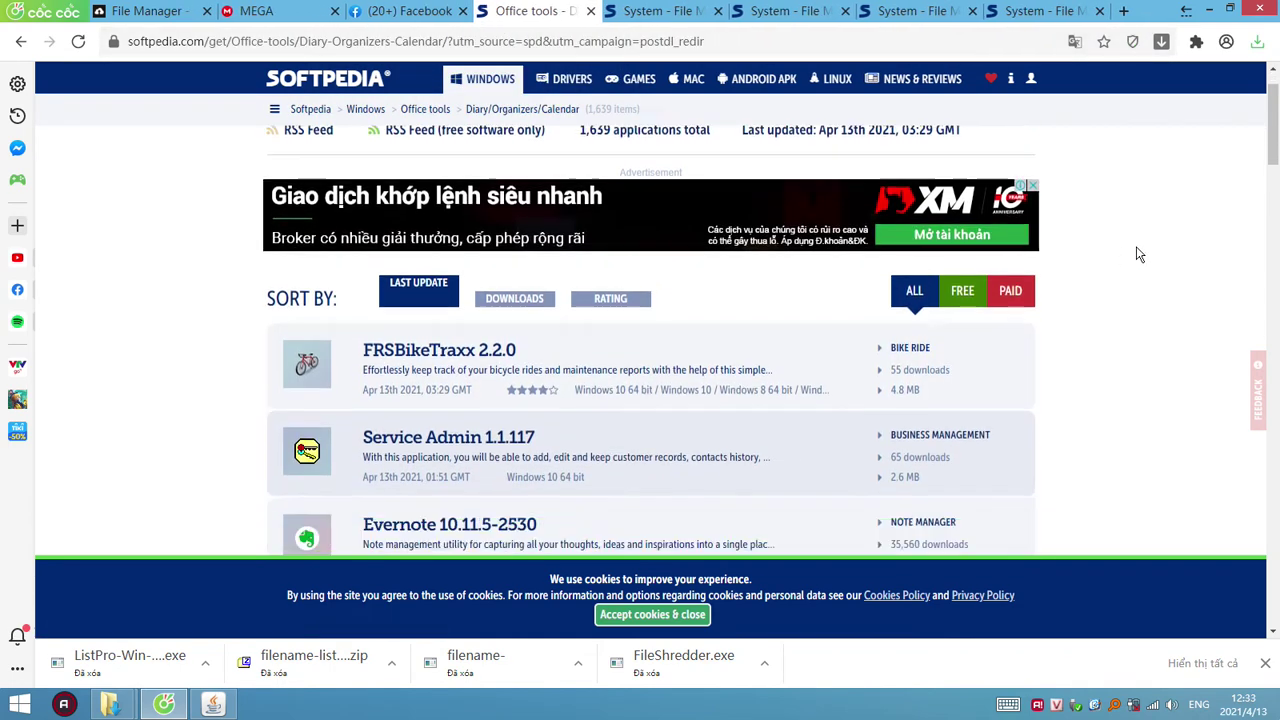
pyautogui.scroll(4, 406, 317)
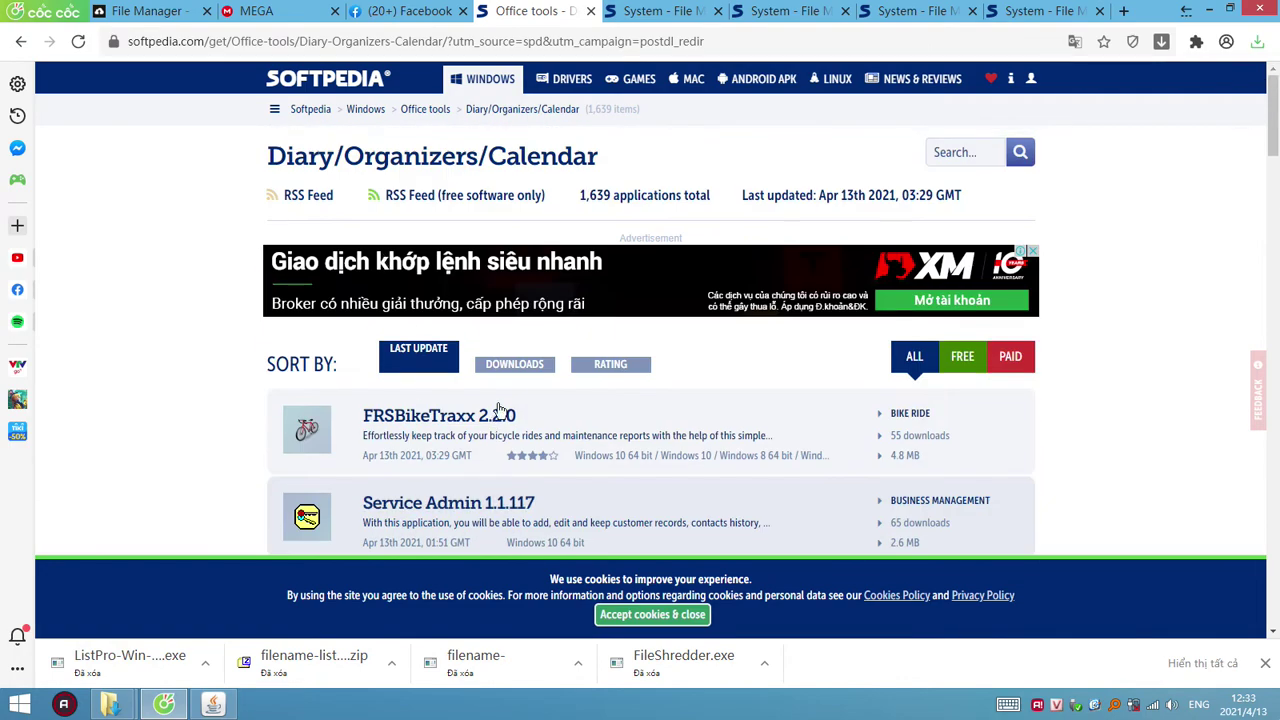
pyautogui.scroll(-3, 622, 293)
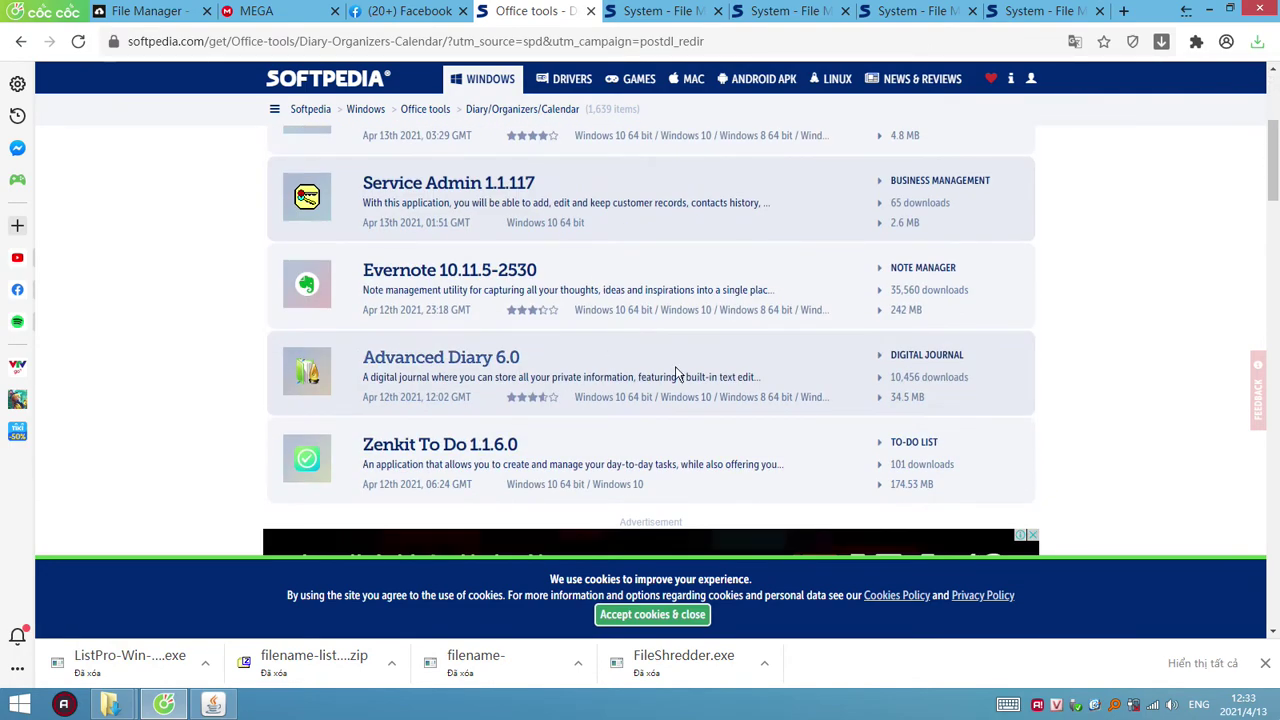
pyautogui.moveTo(1270, 188); pyautogui.dragTo(1264, 128)
# Step: Examine the open Softpedia File Management pages one after another, comparing their program listings
pyautogui.click(663, 12)
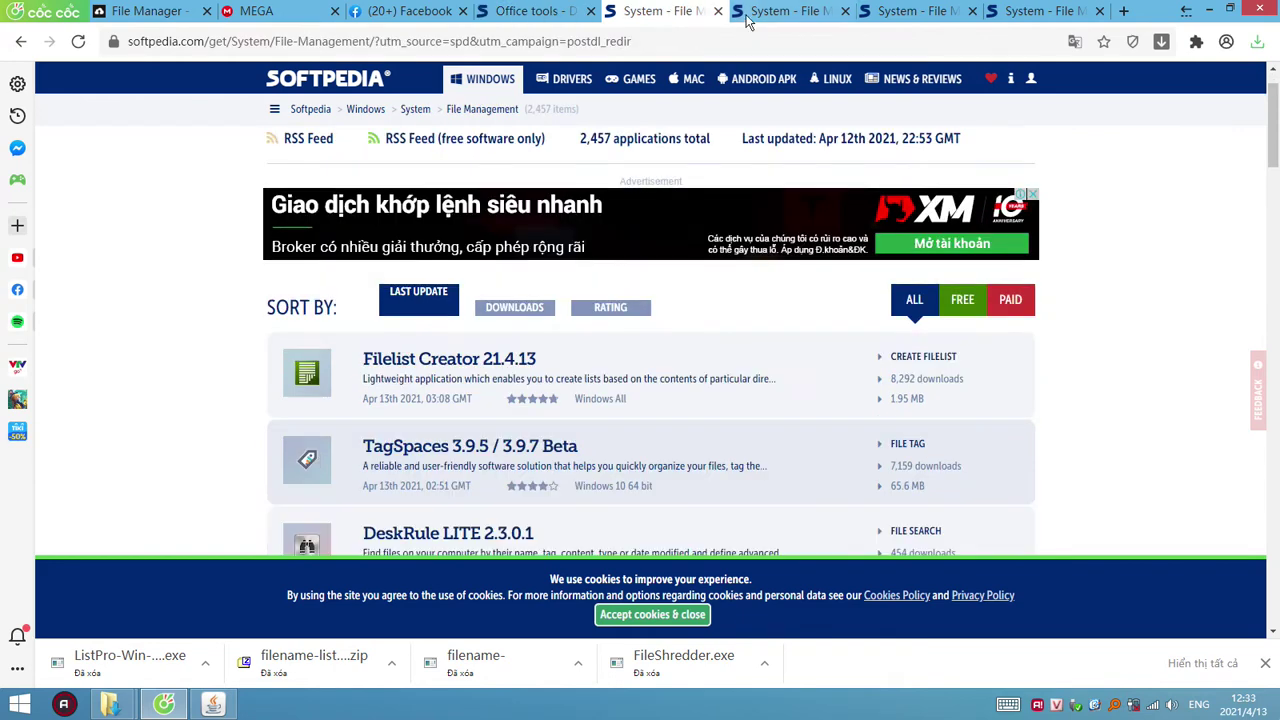
pyautogui.click(803, 10)
pyautogui.click(918, 11)
pyautogui.click(1040, 11)
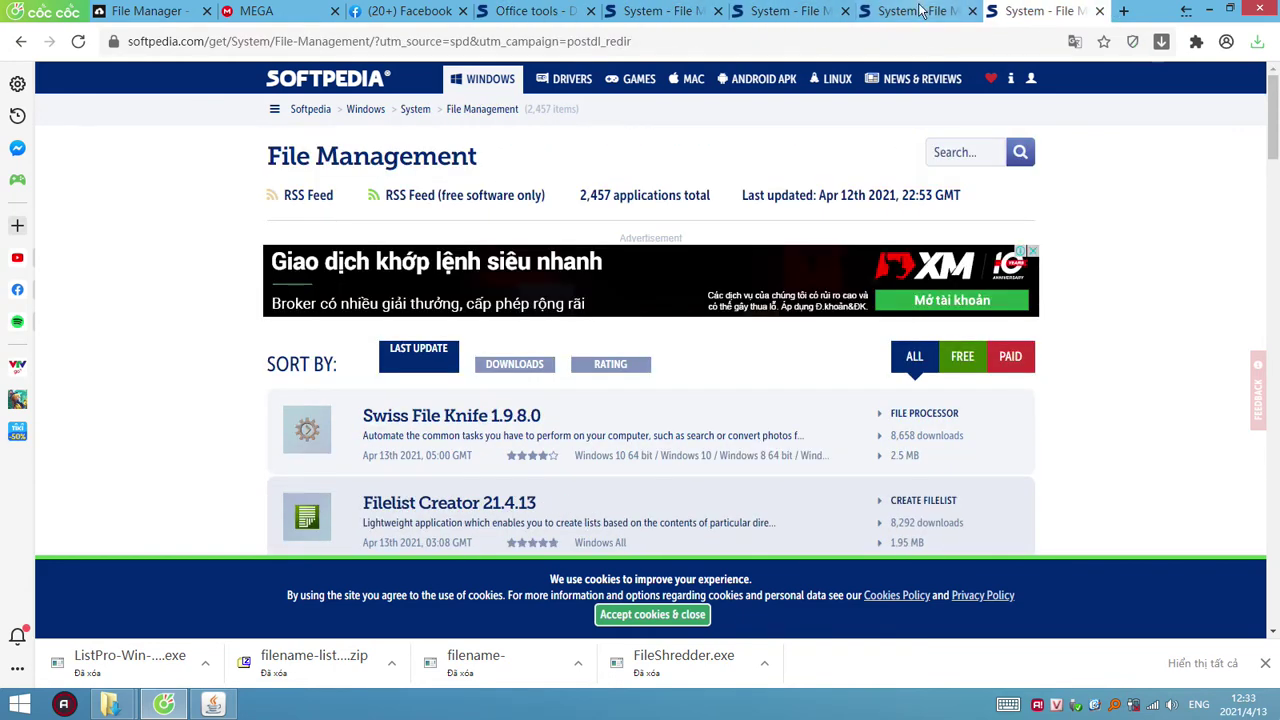
pyautogui.click(918, 11)
pyautogui.click(783, 18)
pyautogui.click(895, 11)
pyautogui.click(1045, 11)
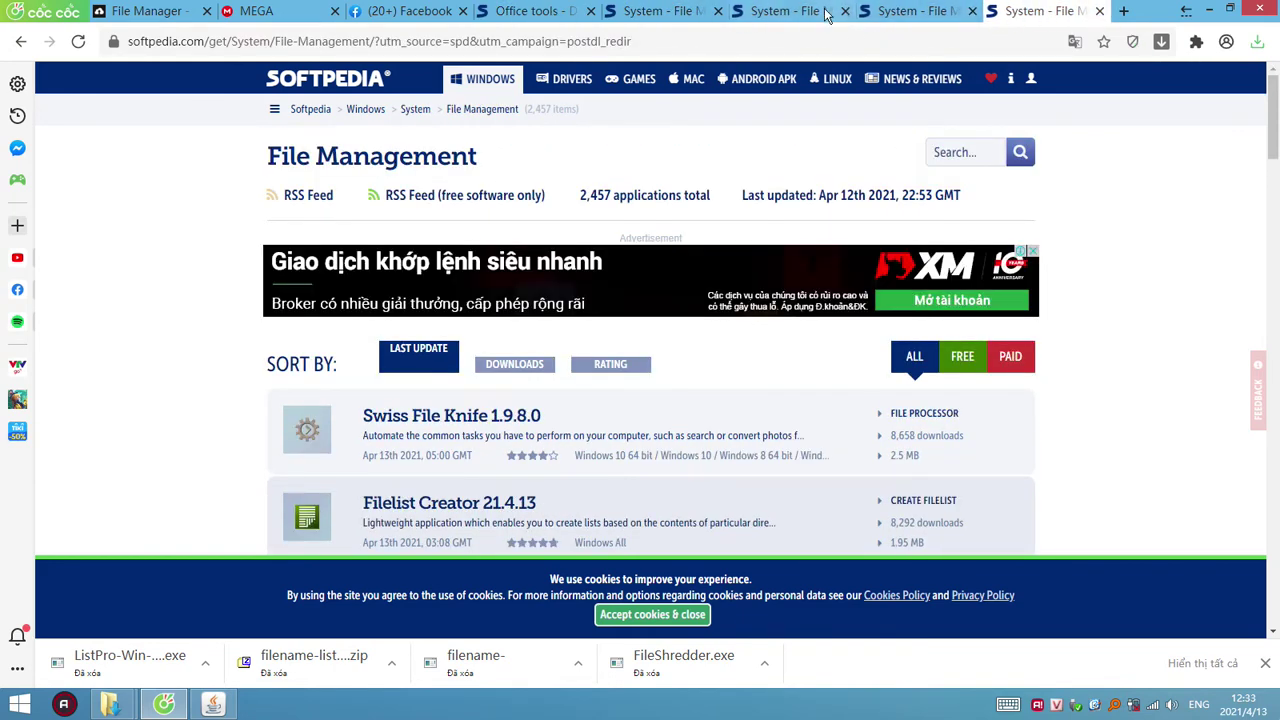
# Step: Close the Softpedia File Management pages and the Diary/Organizers/Calendar page, keeping the SecuFiles, MEGA and Facebook pages open
pyautogui.click(845, 11)
pyautogui.click(845, 11)
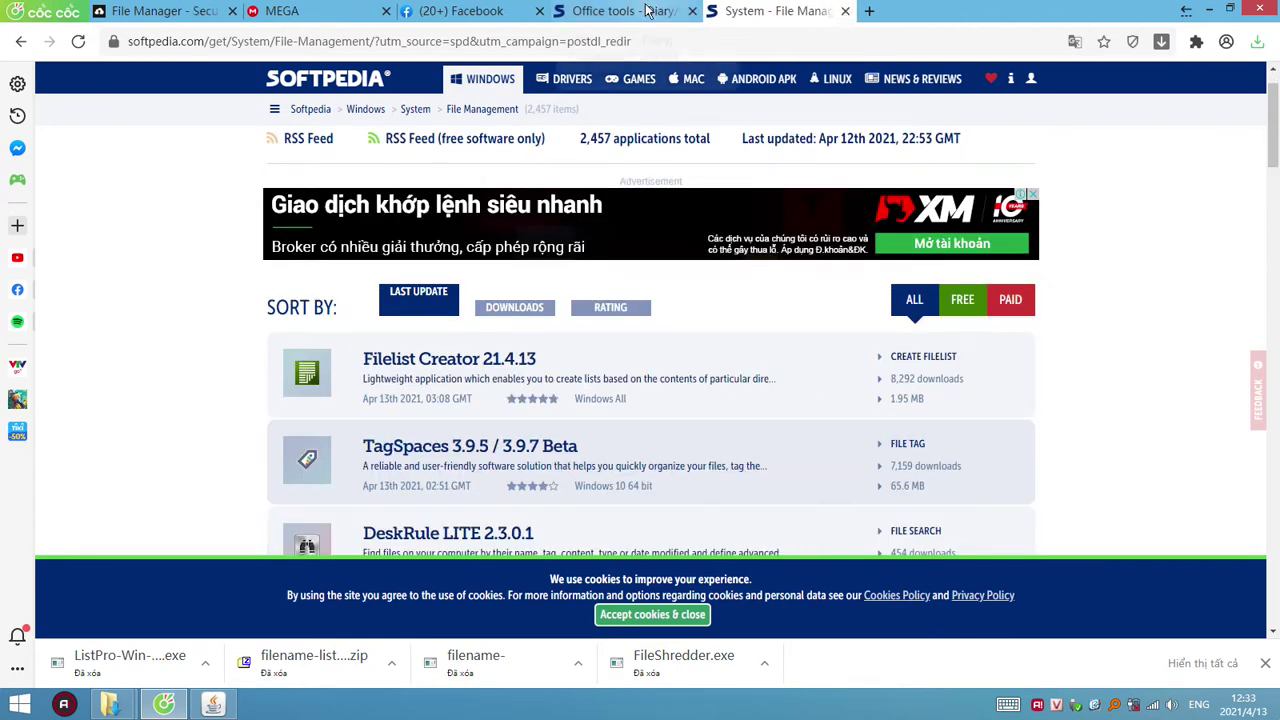
pyautogui.click(650, 11)
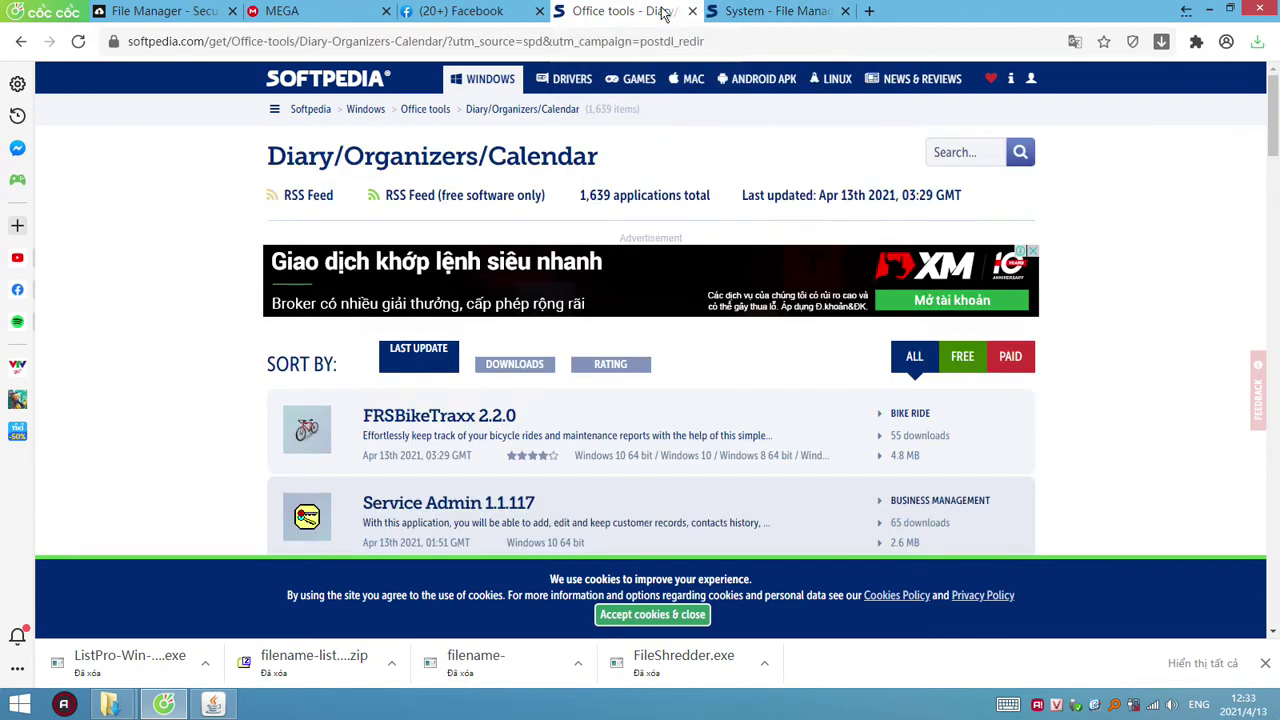
pyautogui.click(692, 11)
pyautogui.click(692, 11)
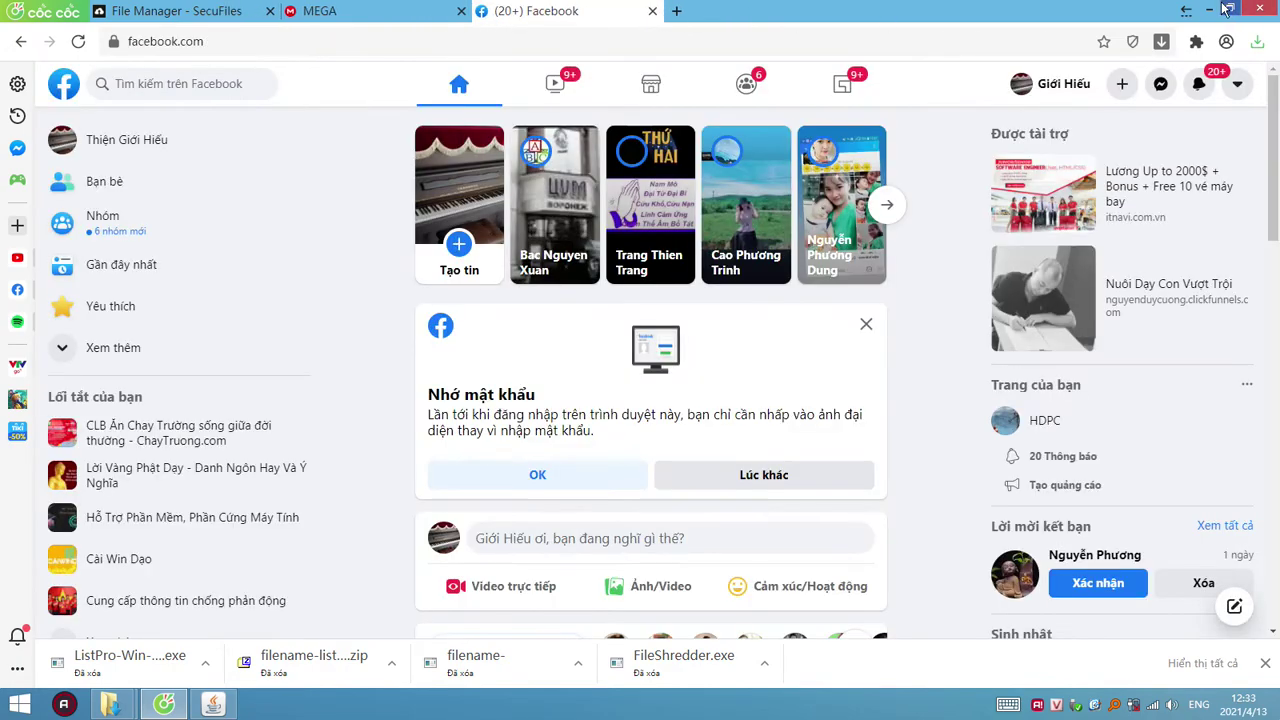
# Step: Minimize the browser and the Downloads folder window, leaving File Lister 0.2 on the desktop
pyautogui.click(1208, 8)
pyautogui.click(605, 455)
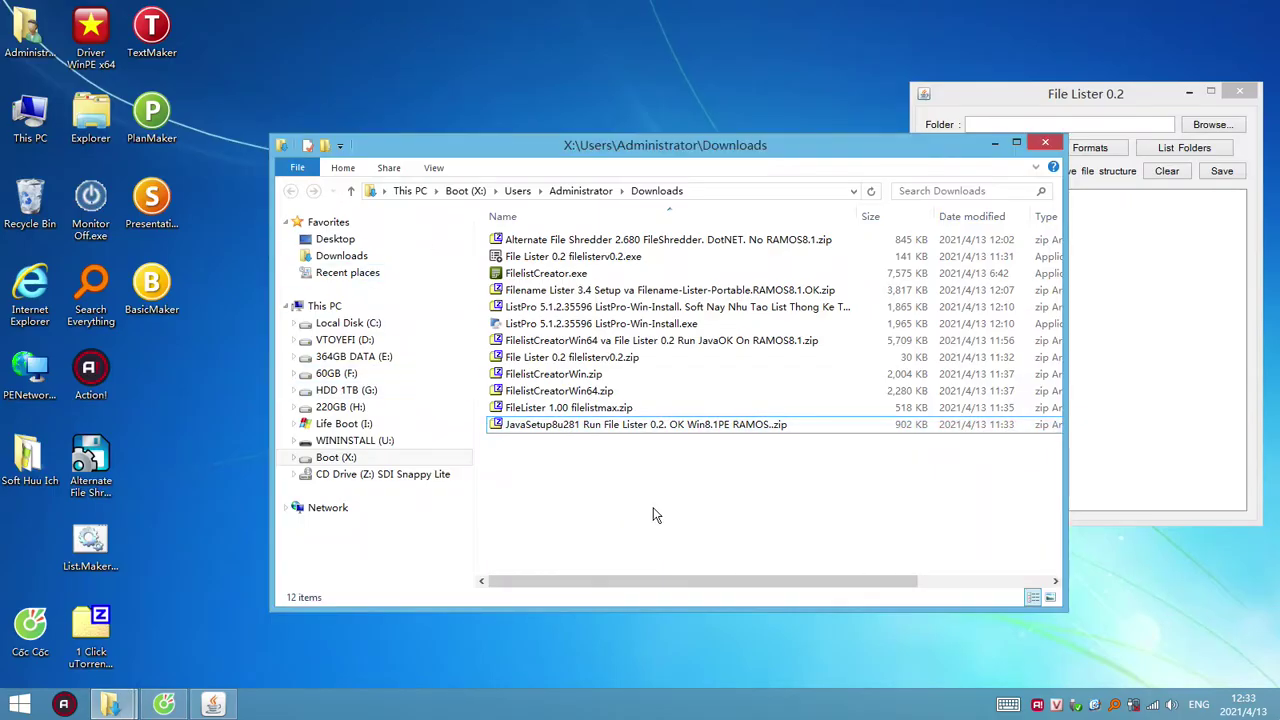
pyautogui.click(1176, 358)
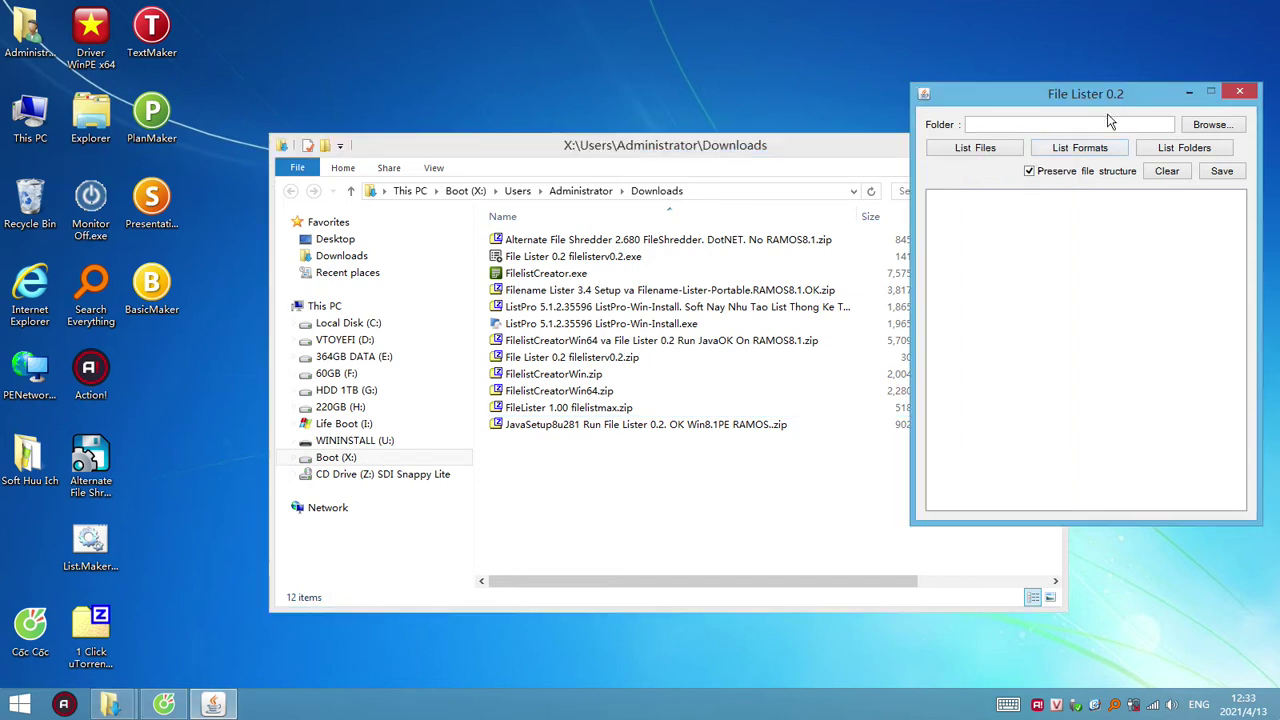
pyautogui.click(864, 147)
pyautogui.click(1001, 147)
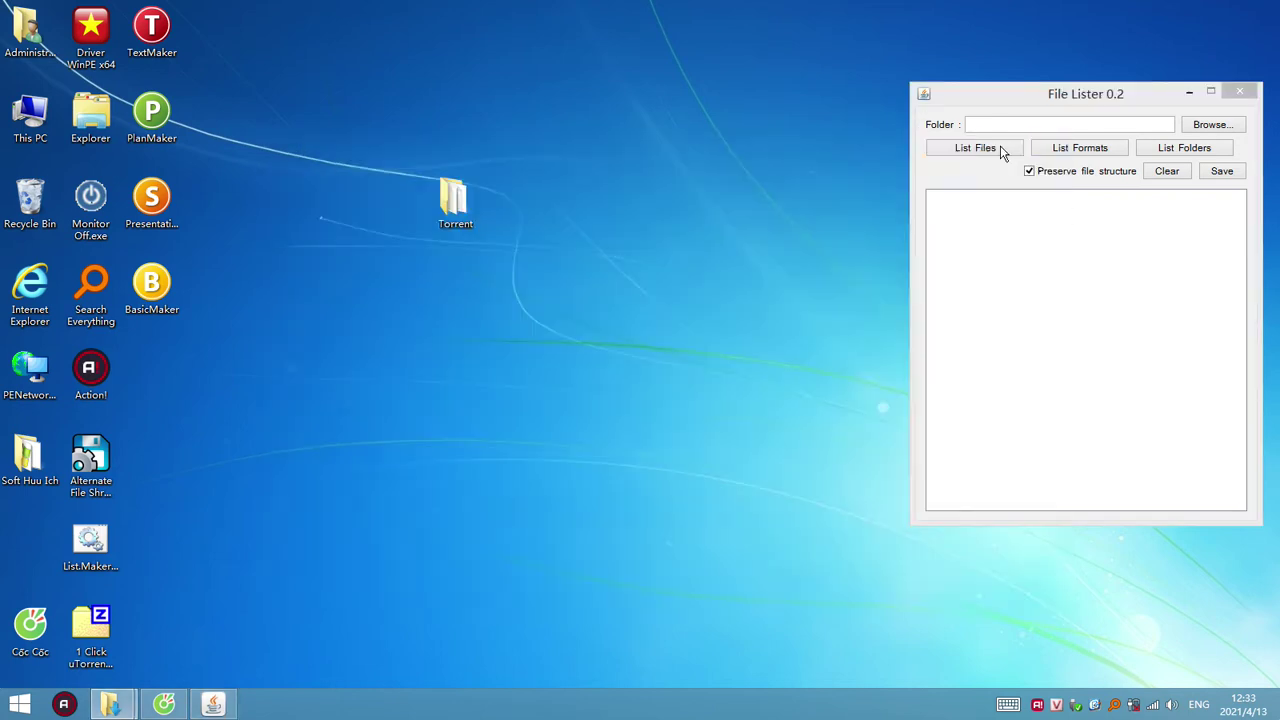
# Step: Open the Torrent folder on the desktop and look through its torrent files
pyautogui.click(464, 203)
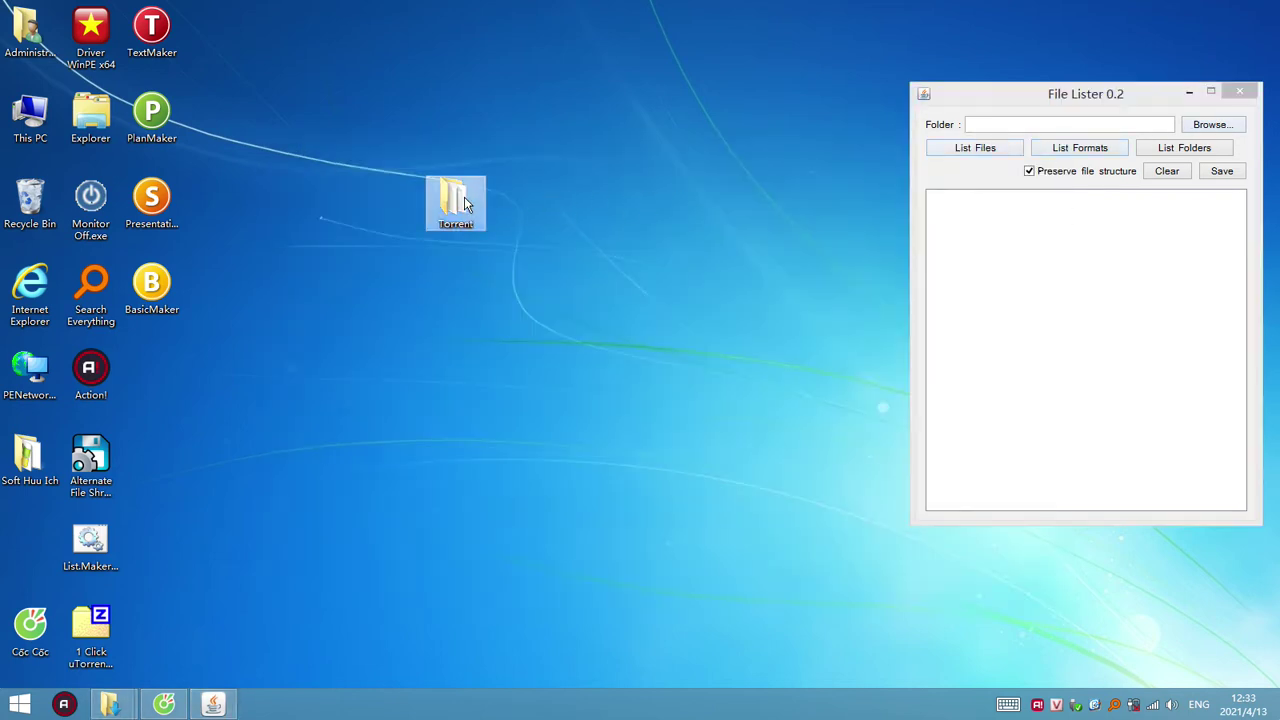
pyautogui.doubleClick(464, 203)
pyautogui.click(483, 240)
pyautogui.scroll(-8, 505, 285)
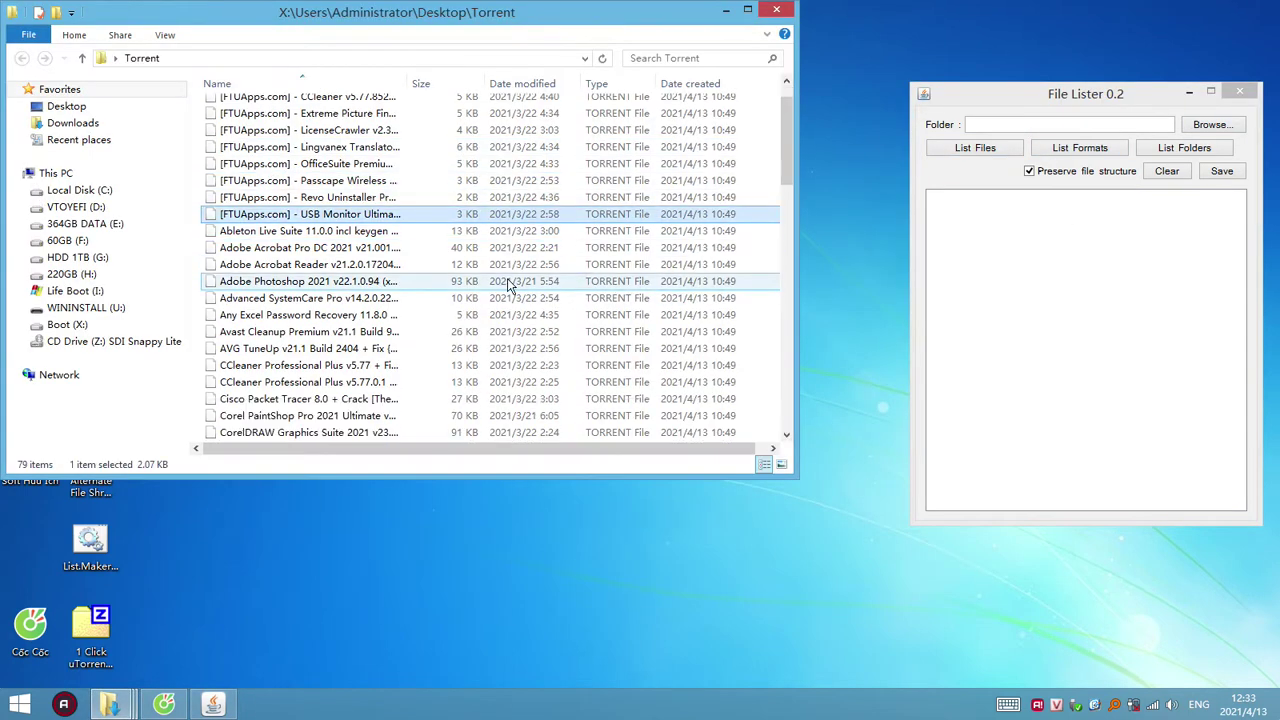
pyautogui.scroll(-3, 517, 300)
pyautogui.scroll(12, 560, 240)
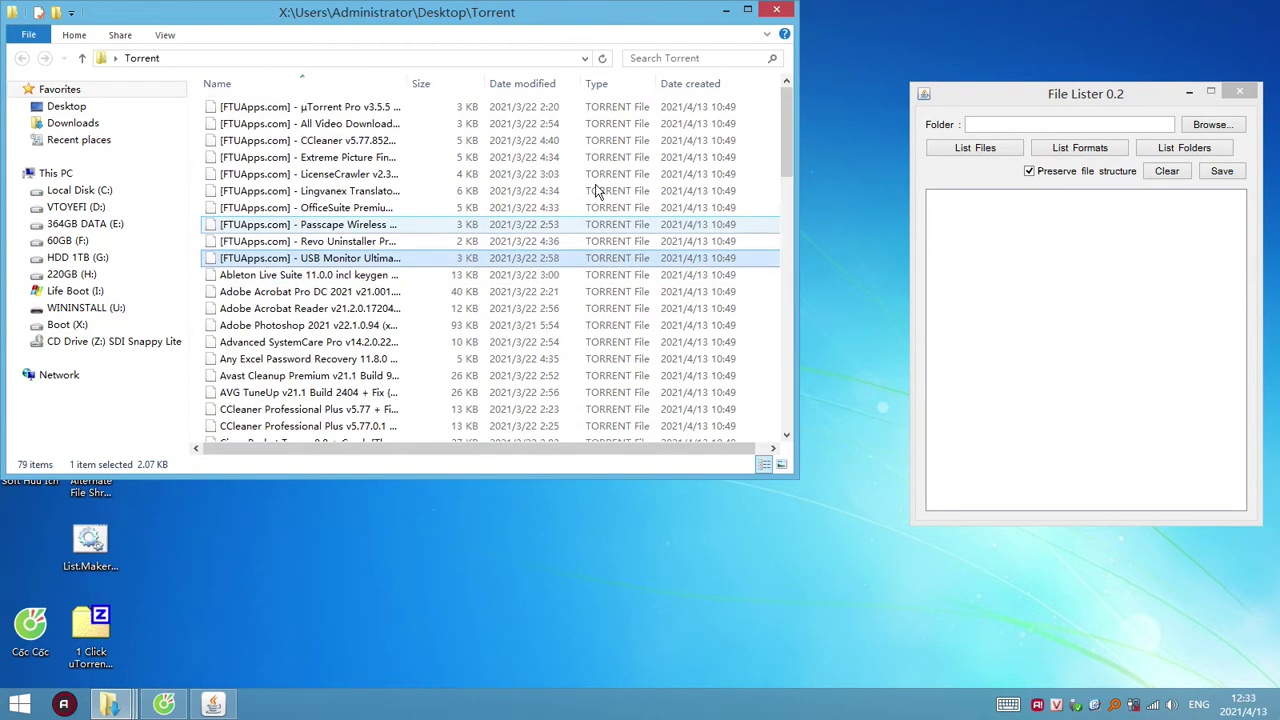
# Step: Select all the files in the Torrent folder and close the folder window
pyautogui.click(287, 193)
pyautogui.hotkey('ctrl', 'a')
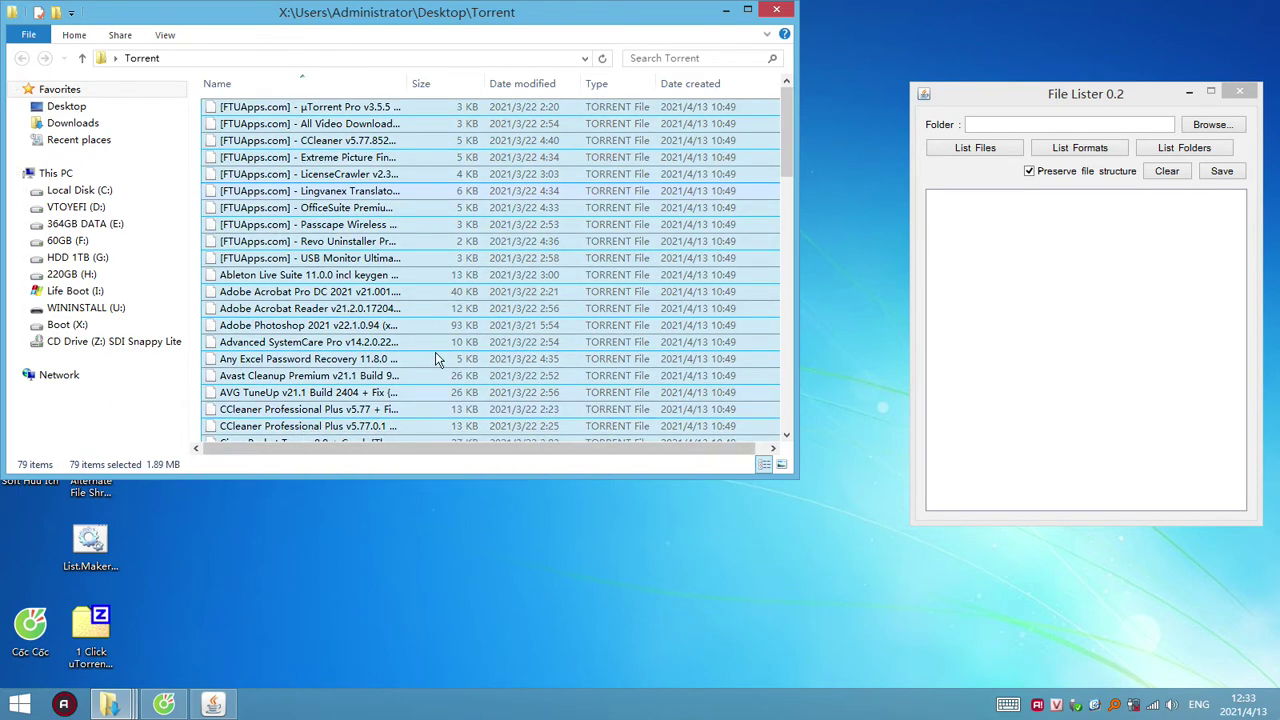
pyautogui.click(776, 10)
# Step: Choose the Torrent folder on the desktop as the source and list its files from start to end
pyautogui.click(1213, 126)
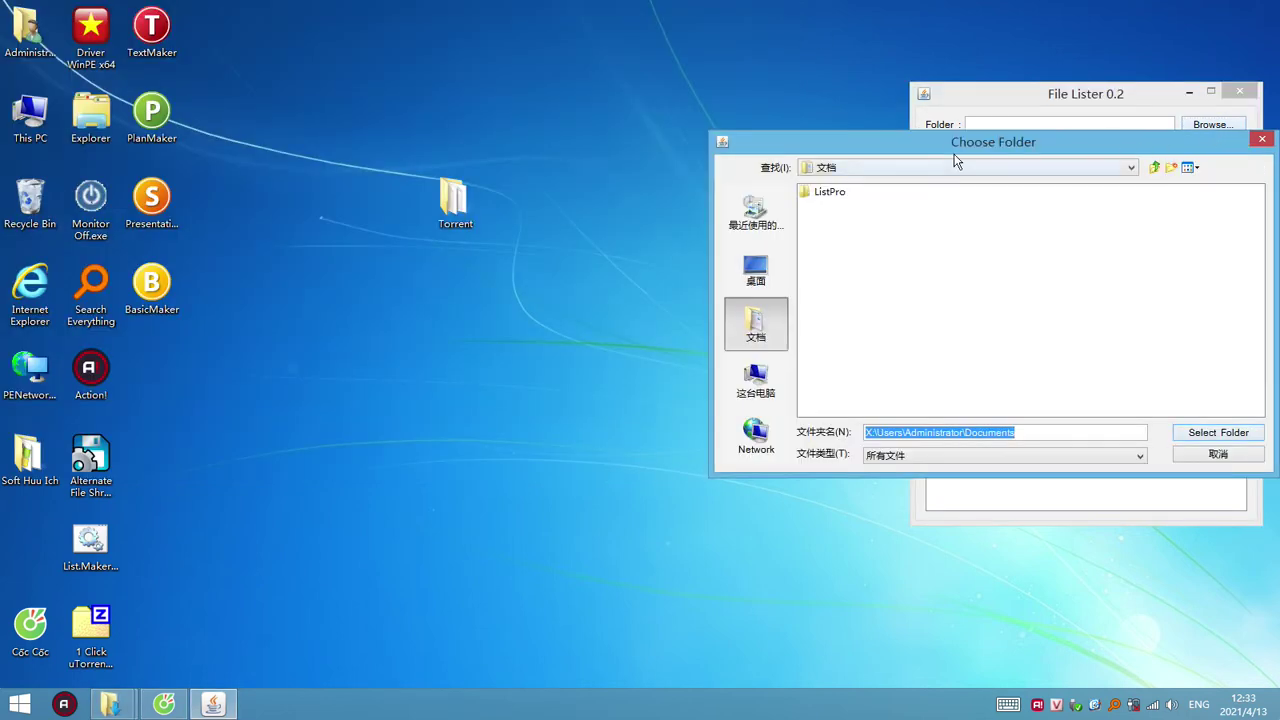
pyautogui.moveTo(957, 163); pyautogui.dragTo(814, 180)
pyautogui.click(615, 283)
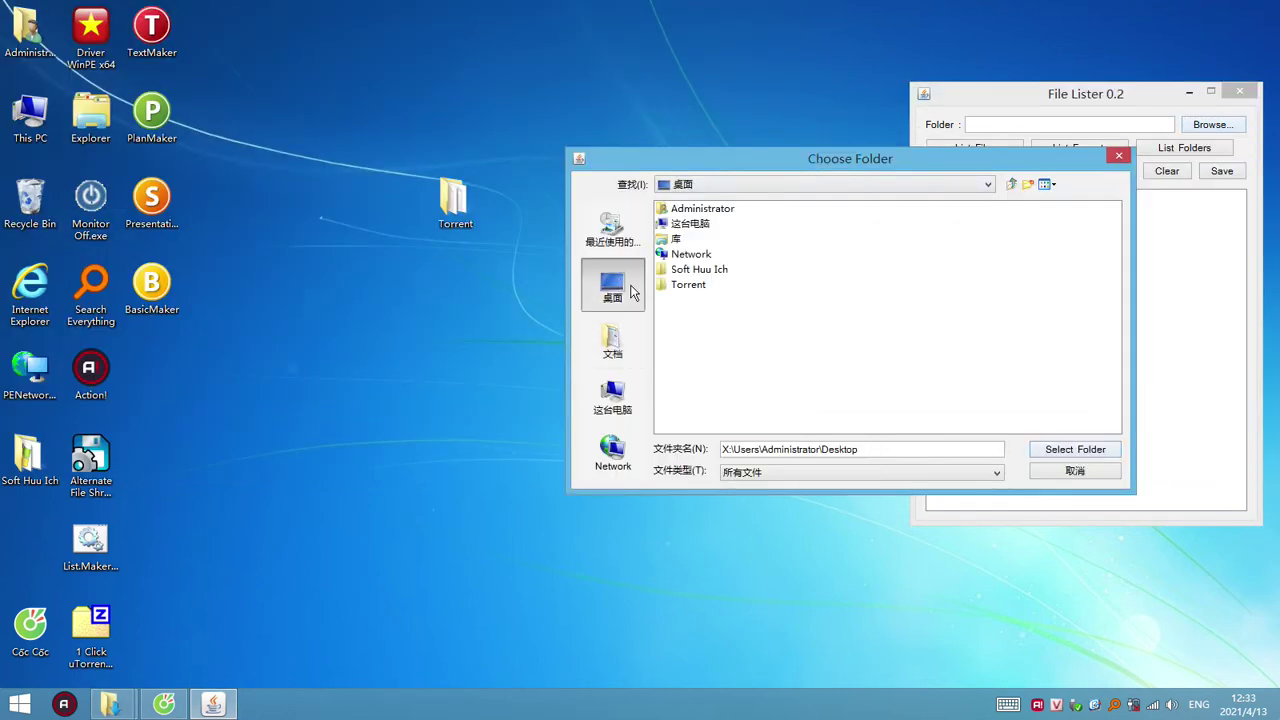
pyautogui.click(689, 285)
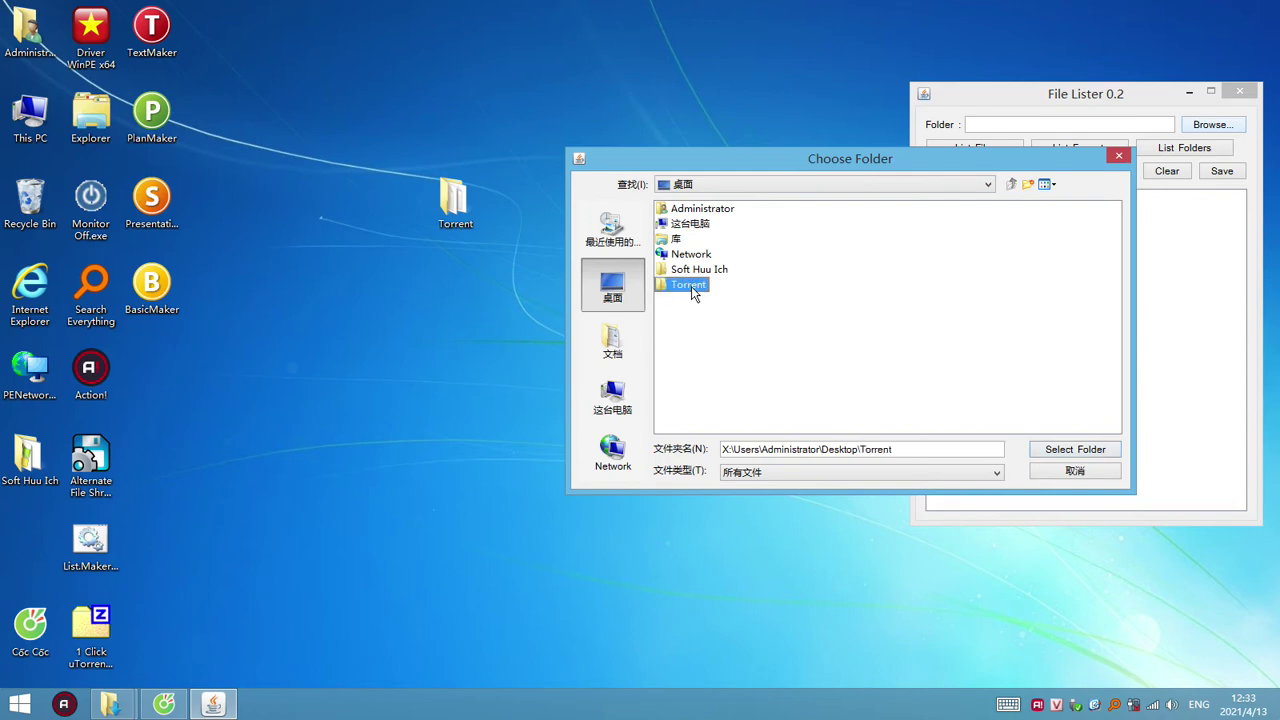
pyautogui.click(1077, 451)
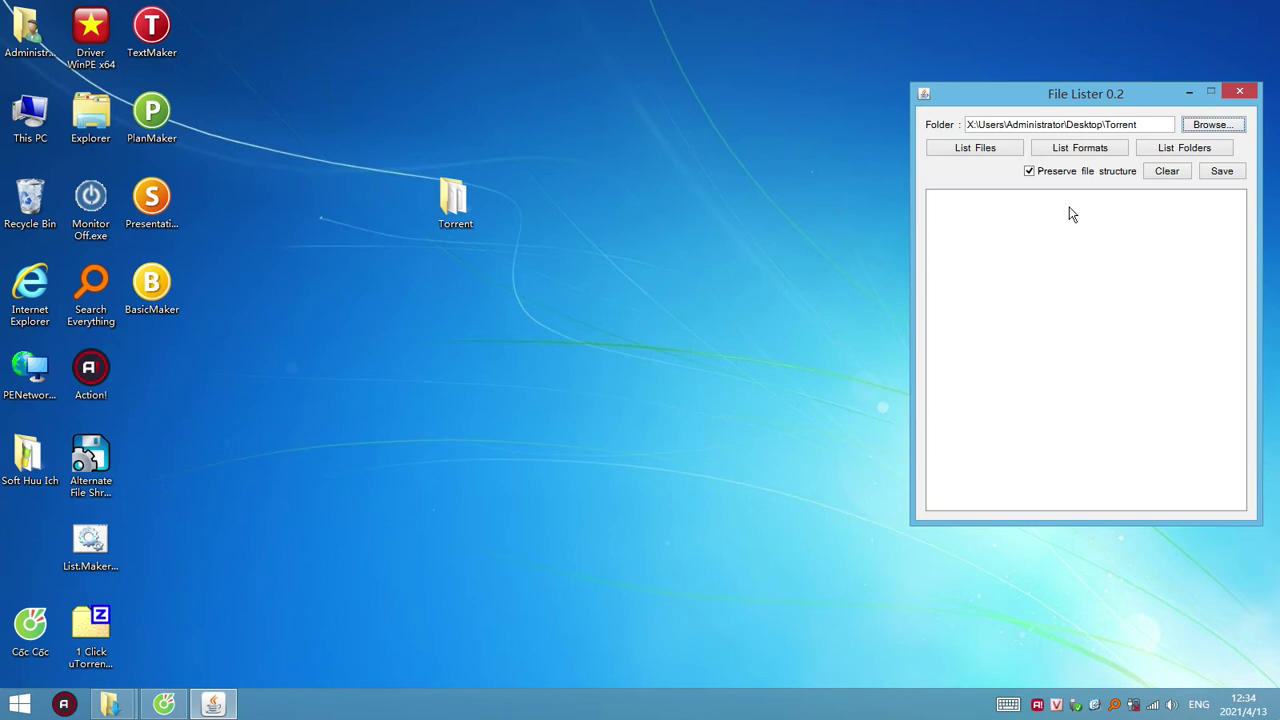
pyautogui.click(990, 152)
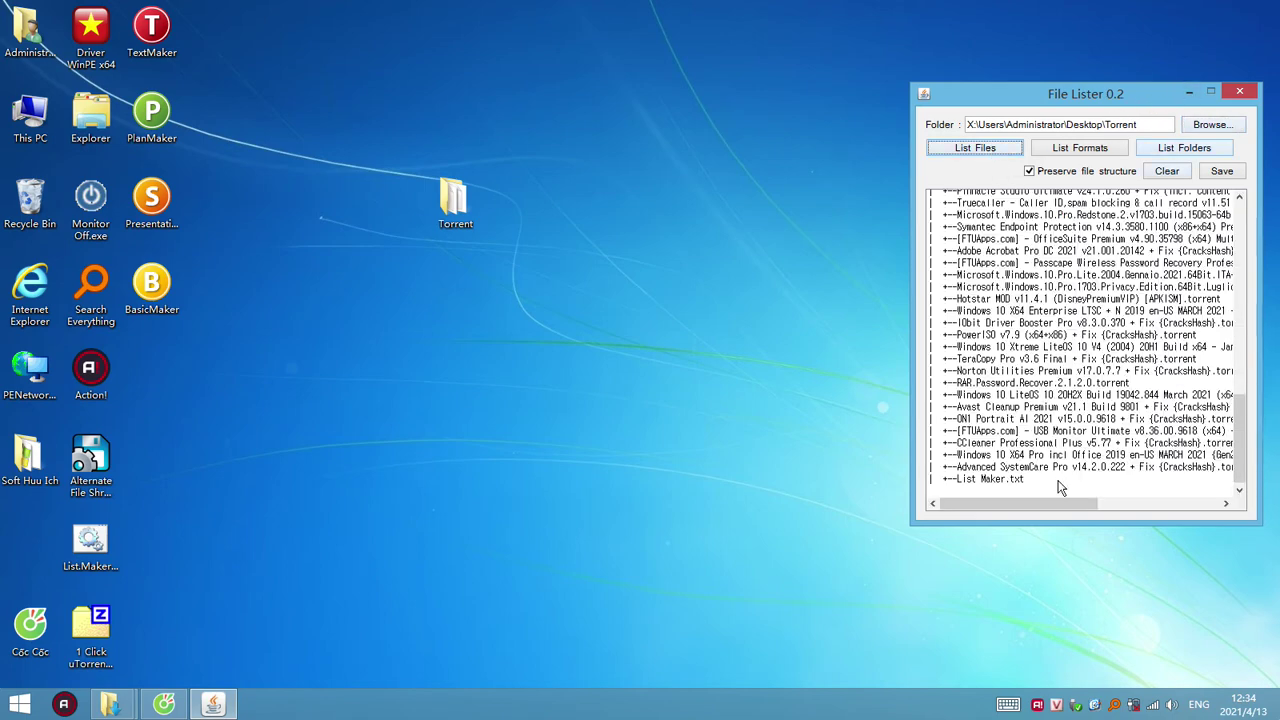
pyautogui.moveTo(1232, 444); pyautogui.dragTo(1250, 230)
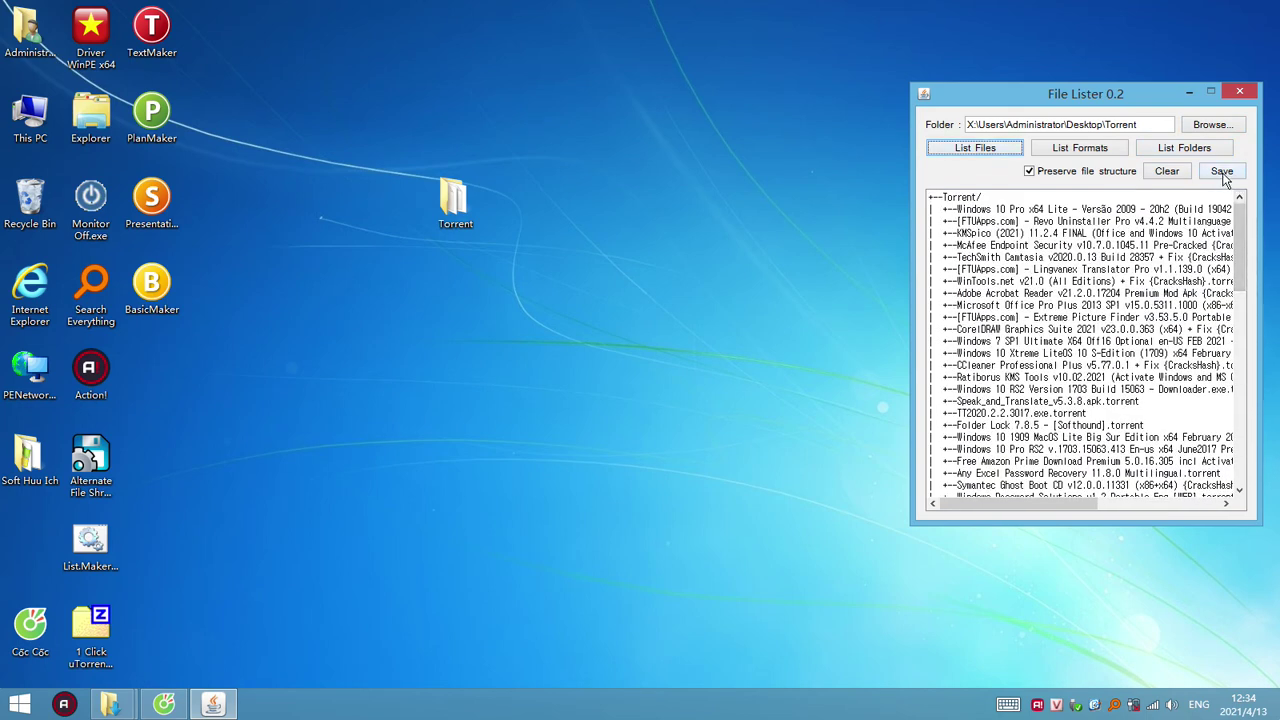
# Step: Save the file list to the desktop as File Lister 2.0.txt, leaving Preserve file structure enabled
pyautogui.click(1222, 172)
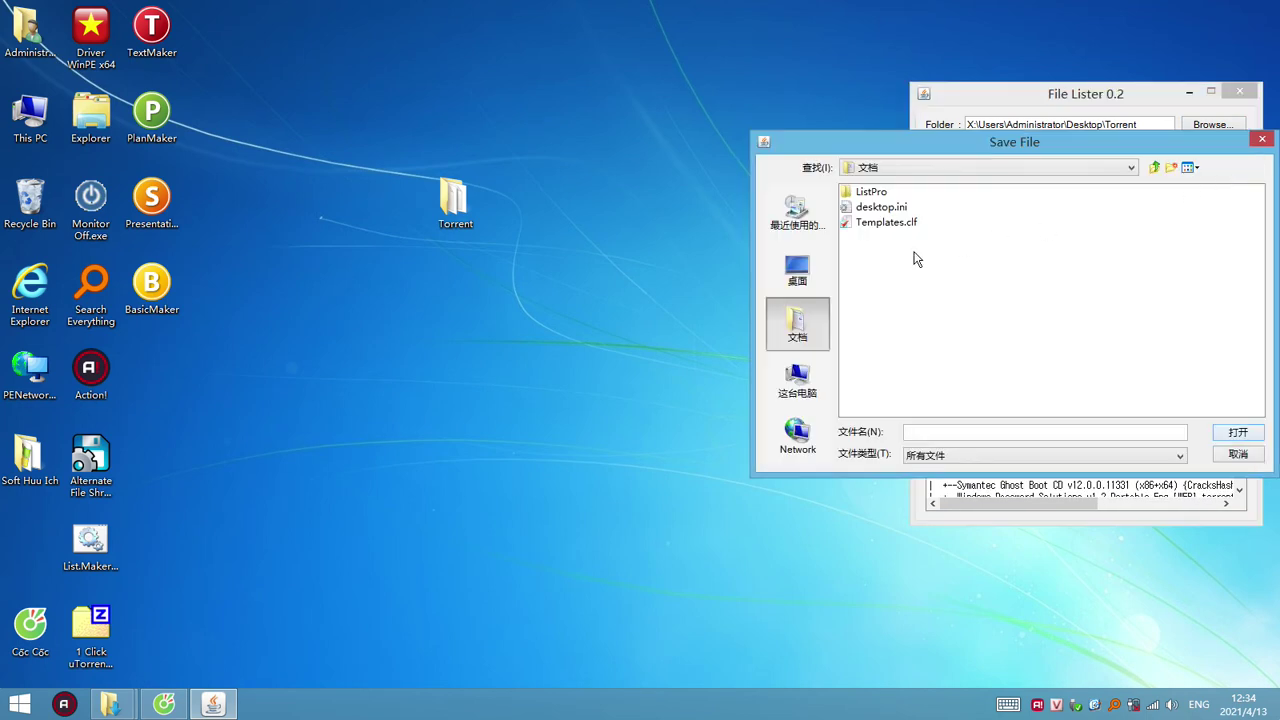
pyautogui.click(800, 285)
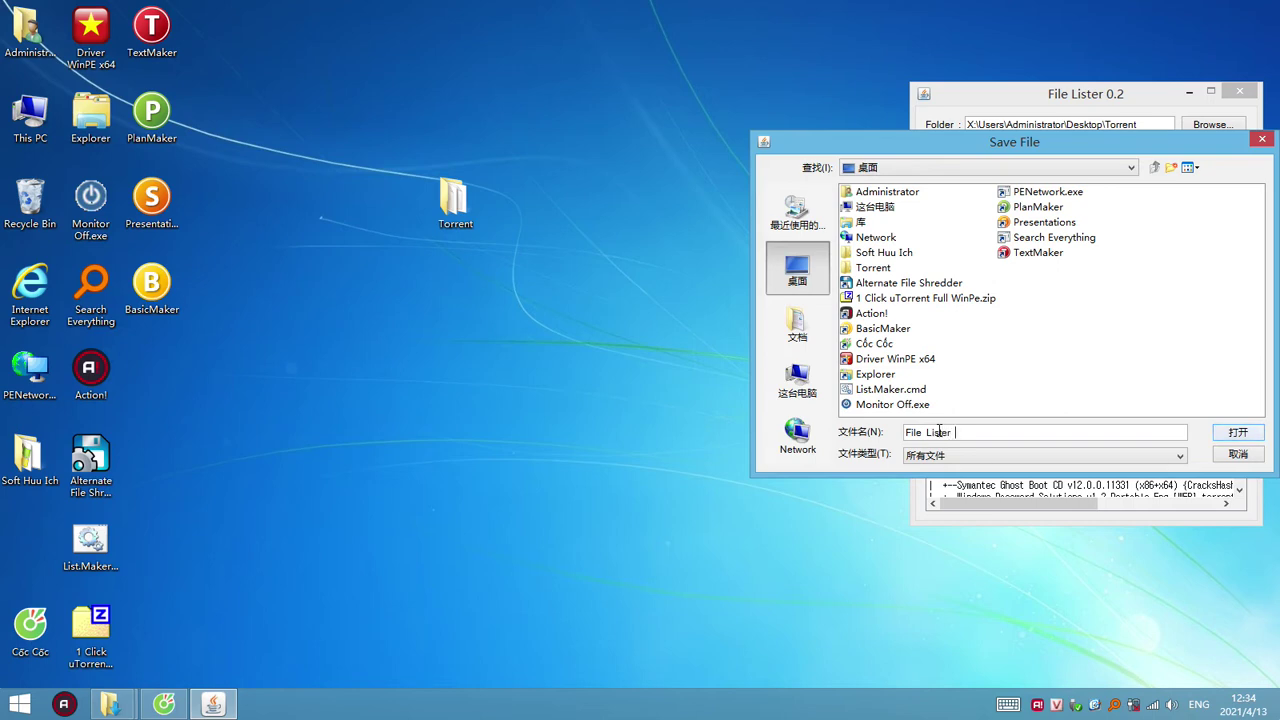
pyautogui.press('Return')
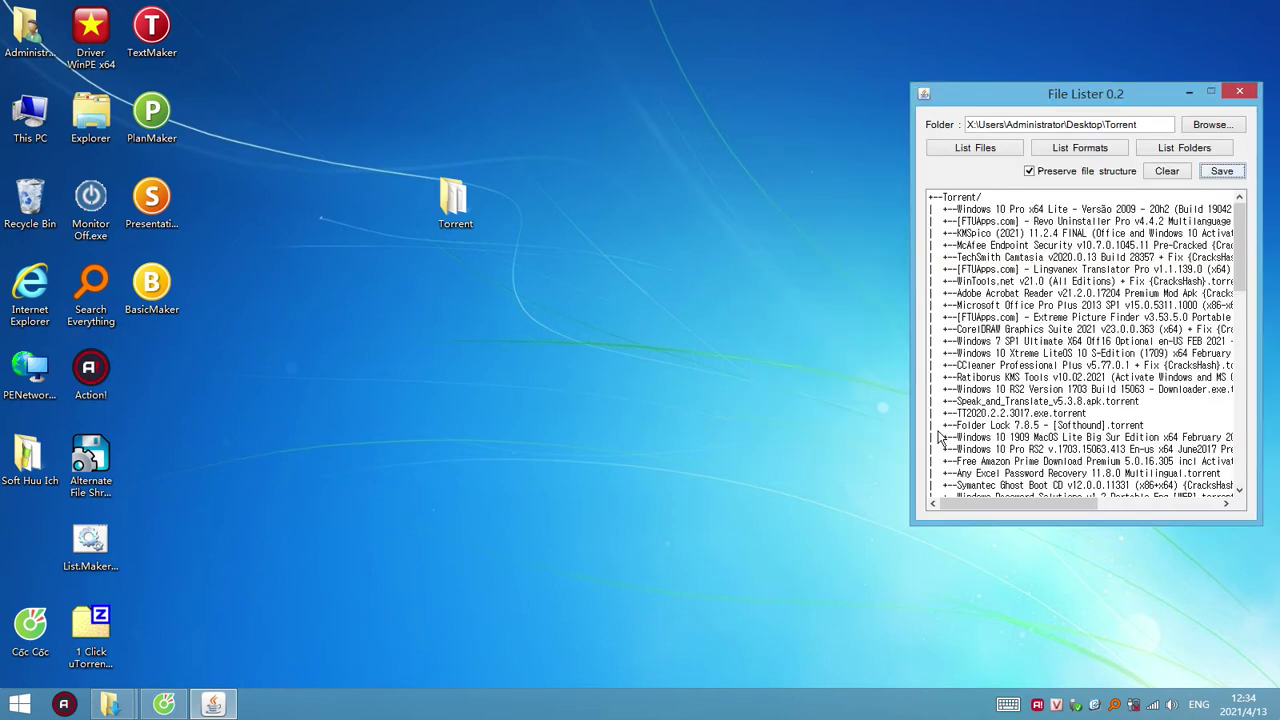
pyautogui.click(1030, 172)
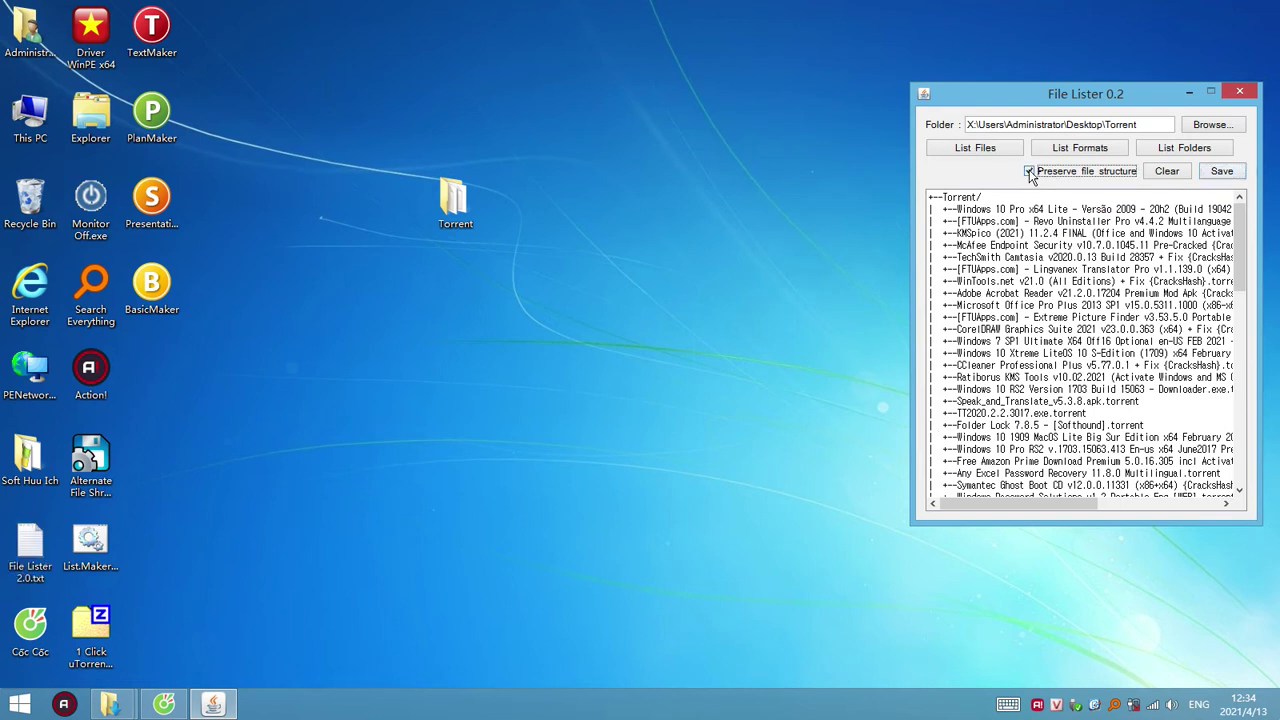
pyautogui.click(1030, 172)
# Step: Place File Lister 2.0.txt below the Torrent folder on the desktop and open it in a maximized window
pyautogui.rightClick(305, 362)
pyautogui.click(385, 296)
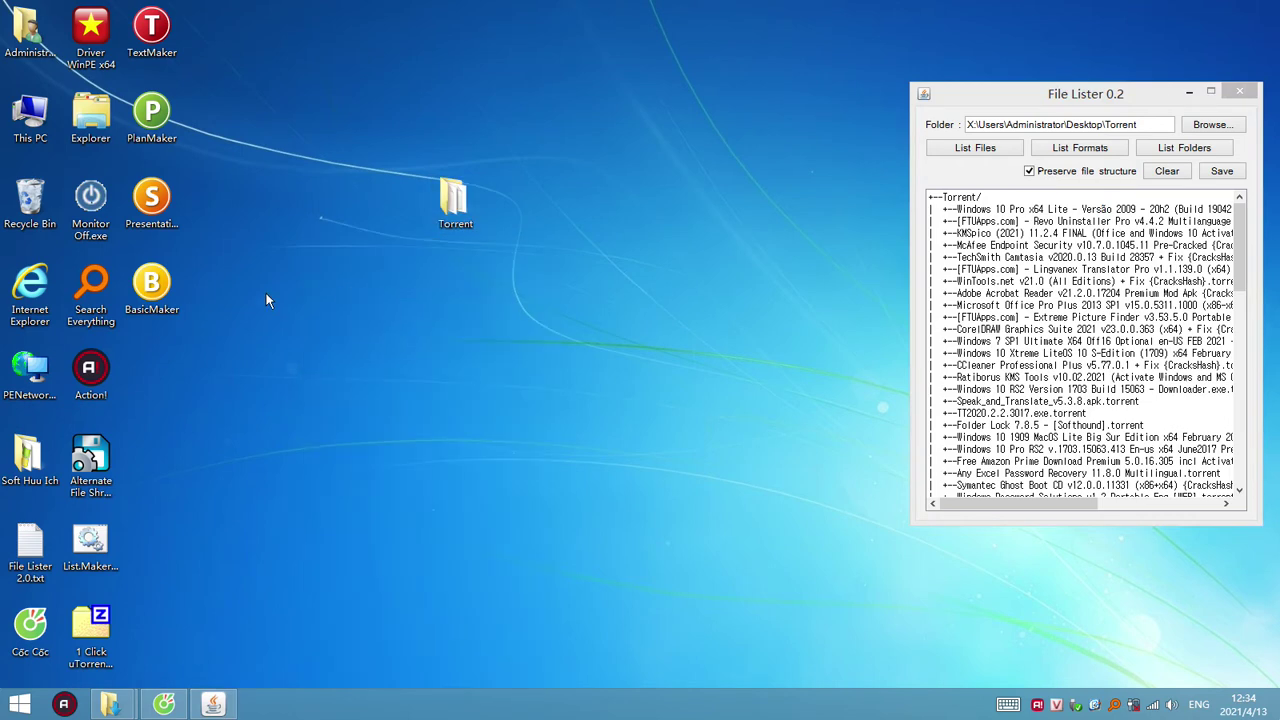
pyautogui.moveTo(32, 548); pyautogui.dragTo(523, 301)
pyautogui.doubleClick(523, 301)
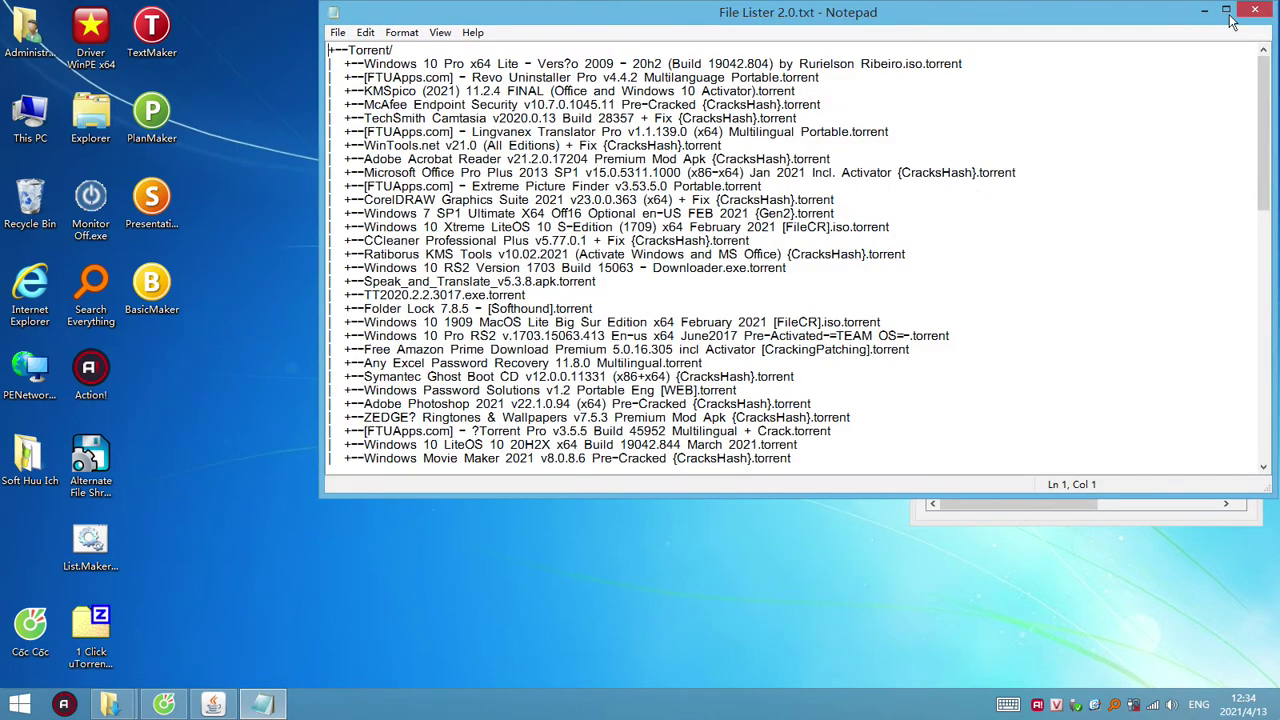
pyautogui.click(1227, 11)
# Step: Look through the saved torrent list from beginning to end, highlighting the Revo Uninstaller entry near its start
pyautogui.click(791, 307)
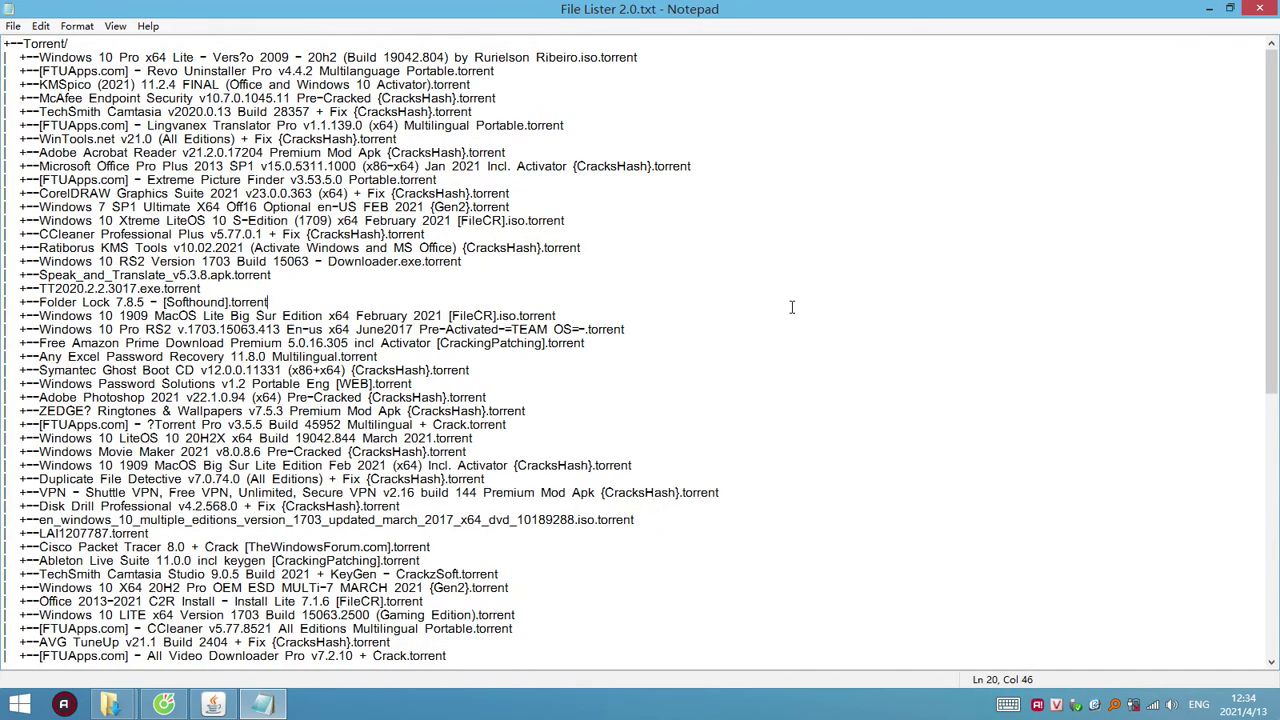
pyautogui.scroll(-12, 791, 307)
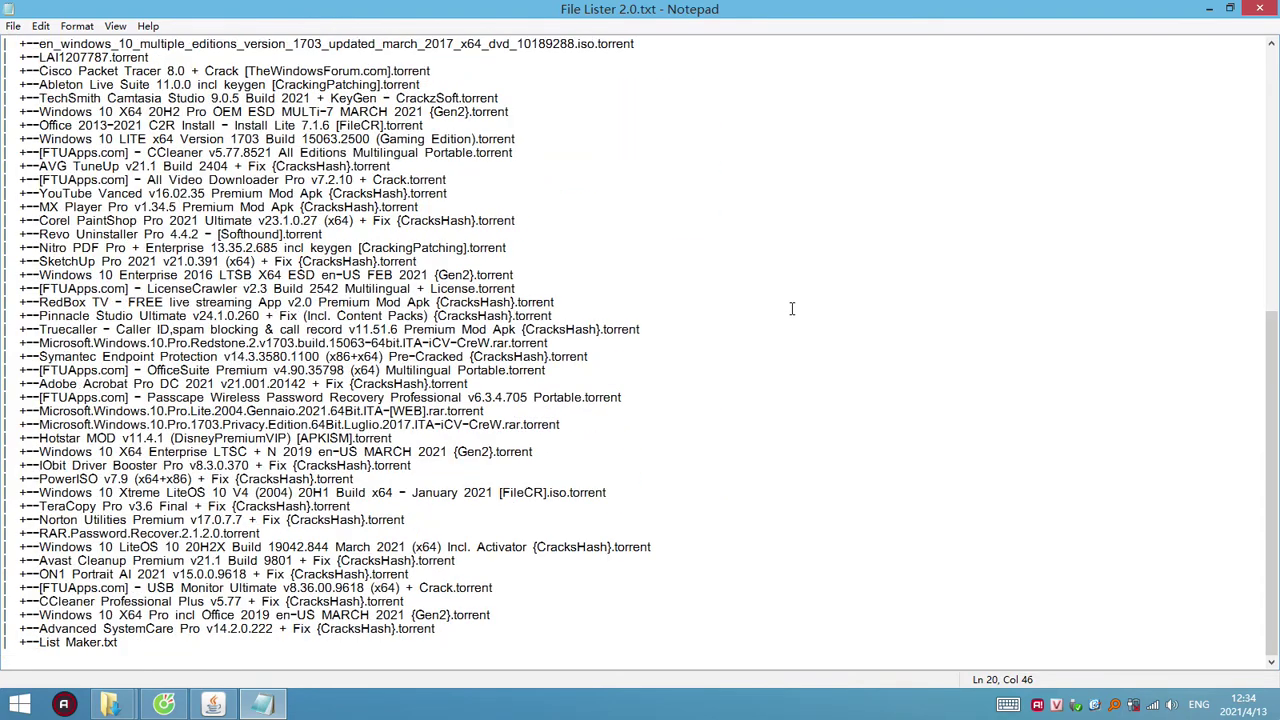
pyautogui.click(793, 110)
pyautogui.scroll(12, 793, 110)
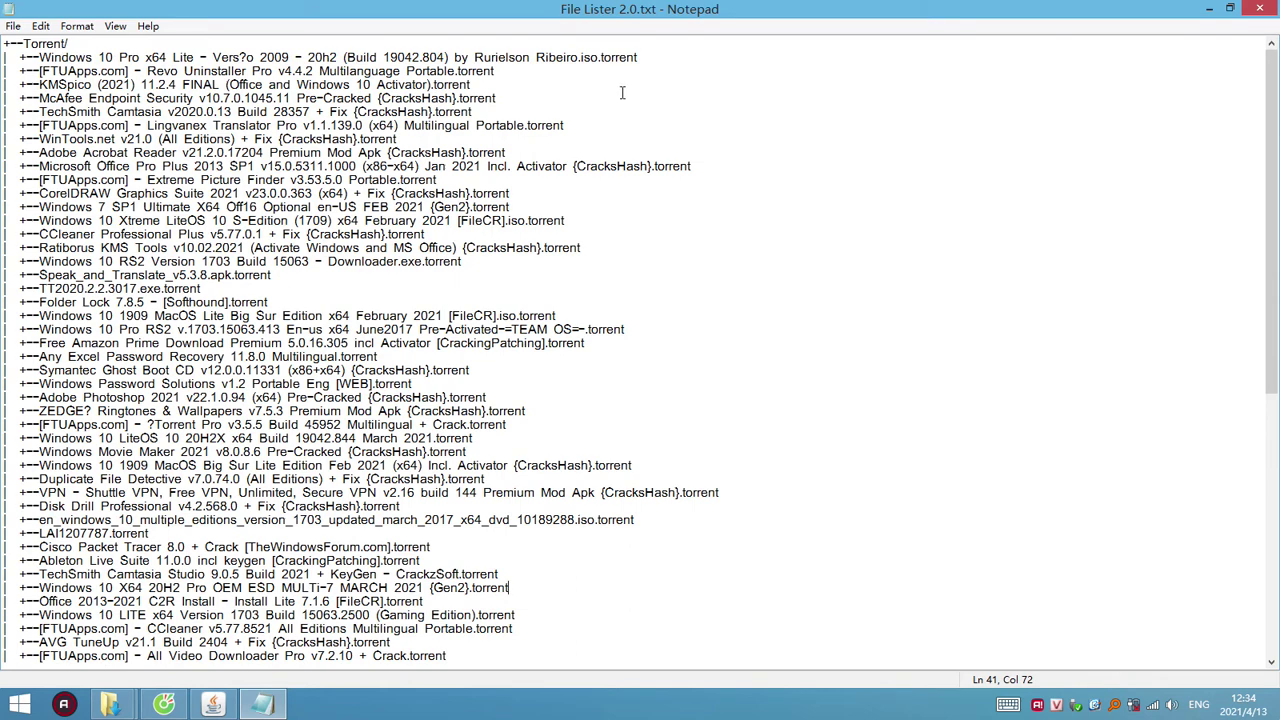
pyautogui.moveTo(500, 71); pyautogui.dragTo(28, 71)
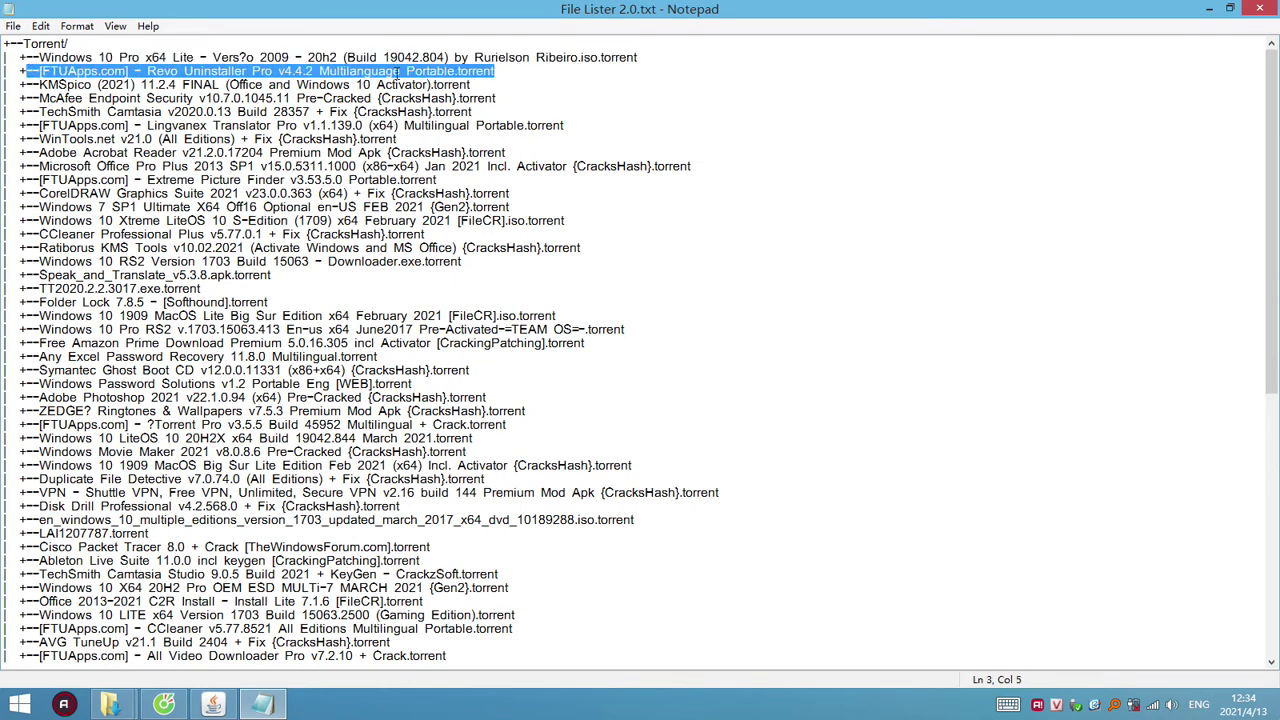
pyautogui.click(540, 81)
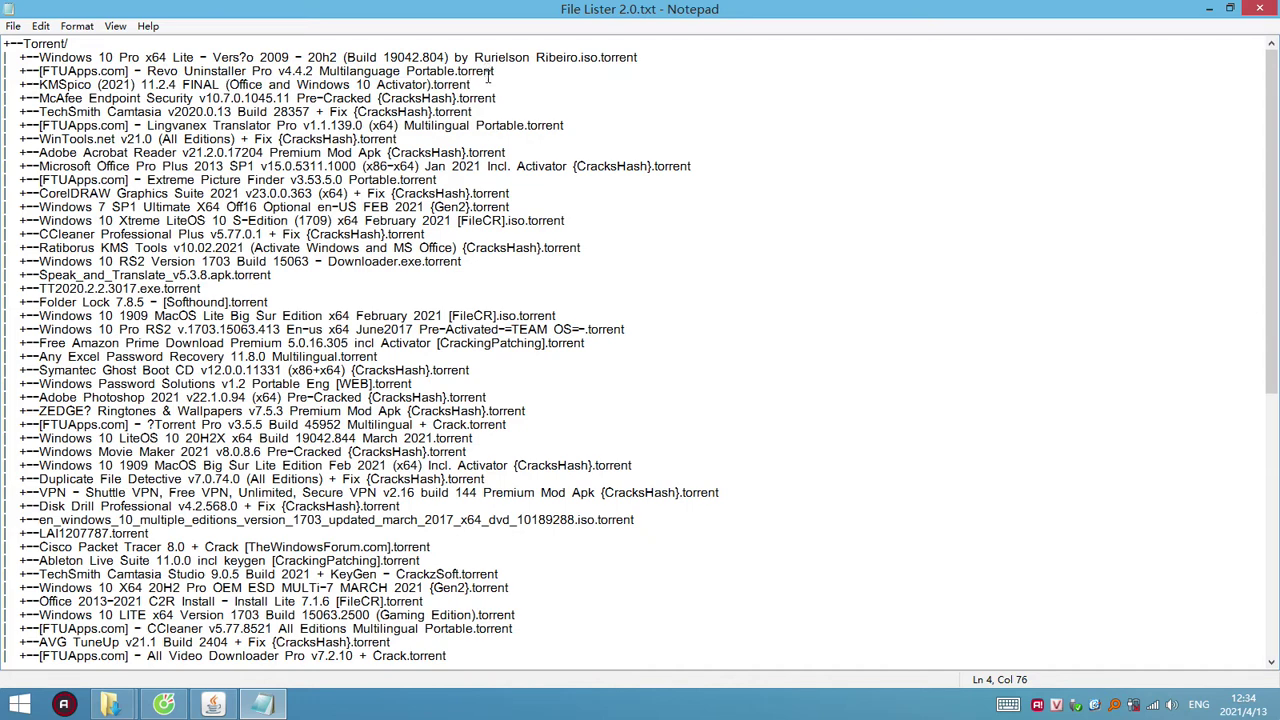
pyautogui.moveTo(496, 71); pyautogui.dragTo(31, 74)
pyautogui.click(26, 99)
# Step: Copy the indented "+--" prefix in front of the first torrent entry
pyautogui.moveTo(7, 60); pyautogui.dragTo(40, 58)
pyautogui.rightClick(22, 57)
pyautogui.click(75, 112)
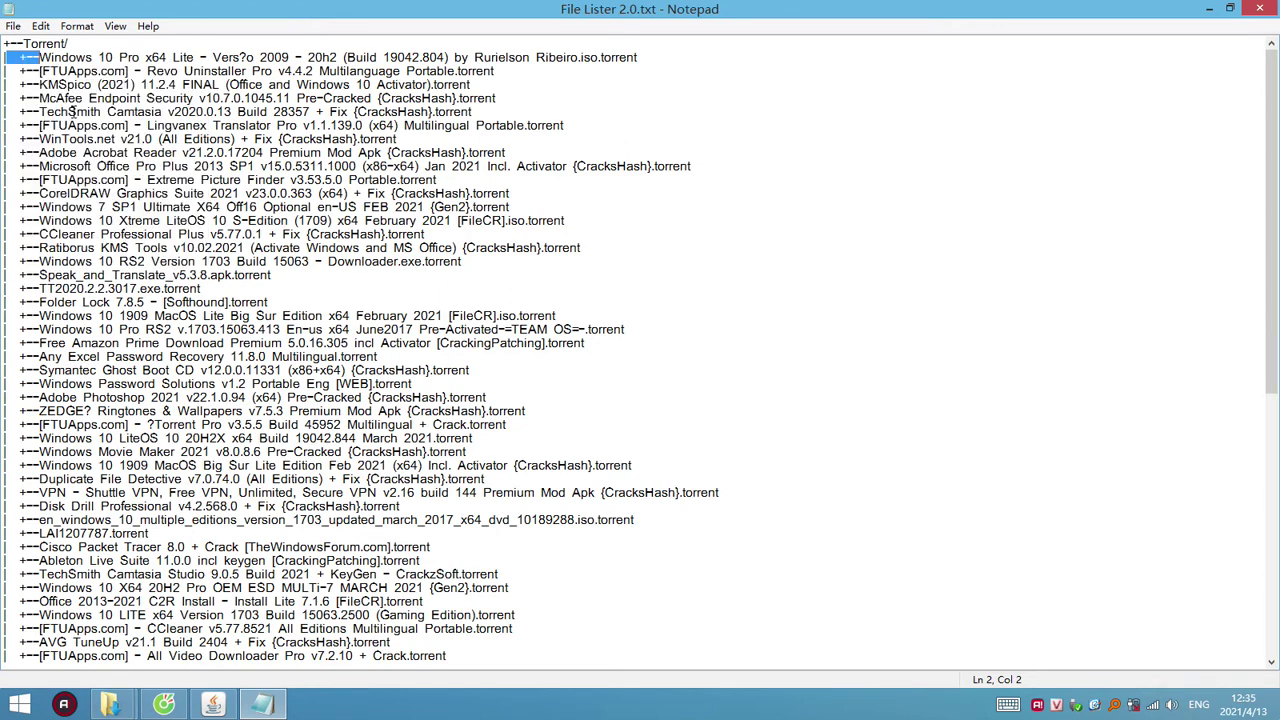
# Step: Examine the "+--" prefixes down the whole list and around its first entries
pyautogui.click(40, 58)
pyautogui.scroll(-12, 37, 256)
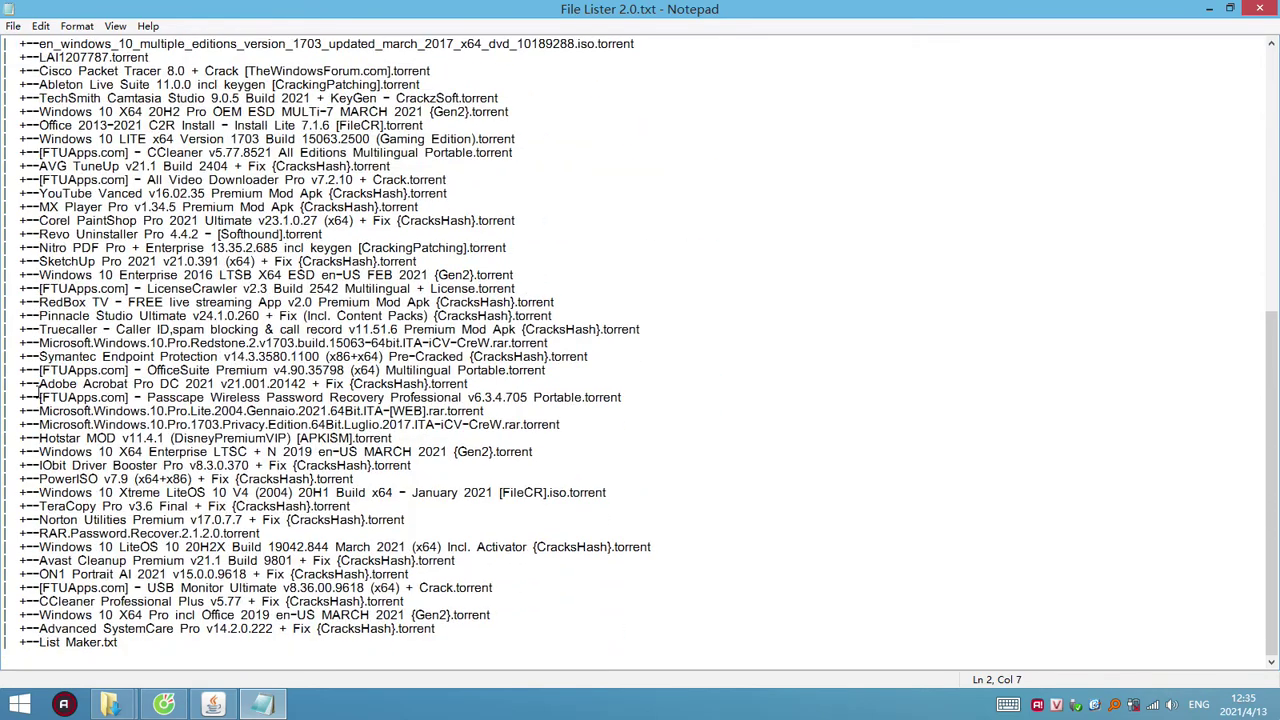
pyautogui.scroll(12, 35, 455)
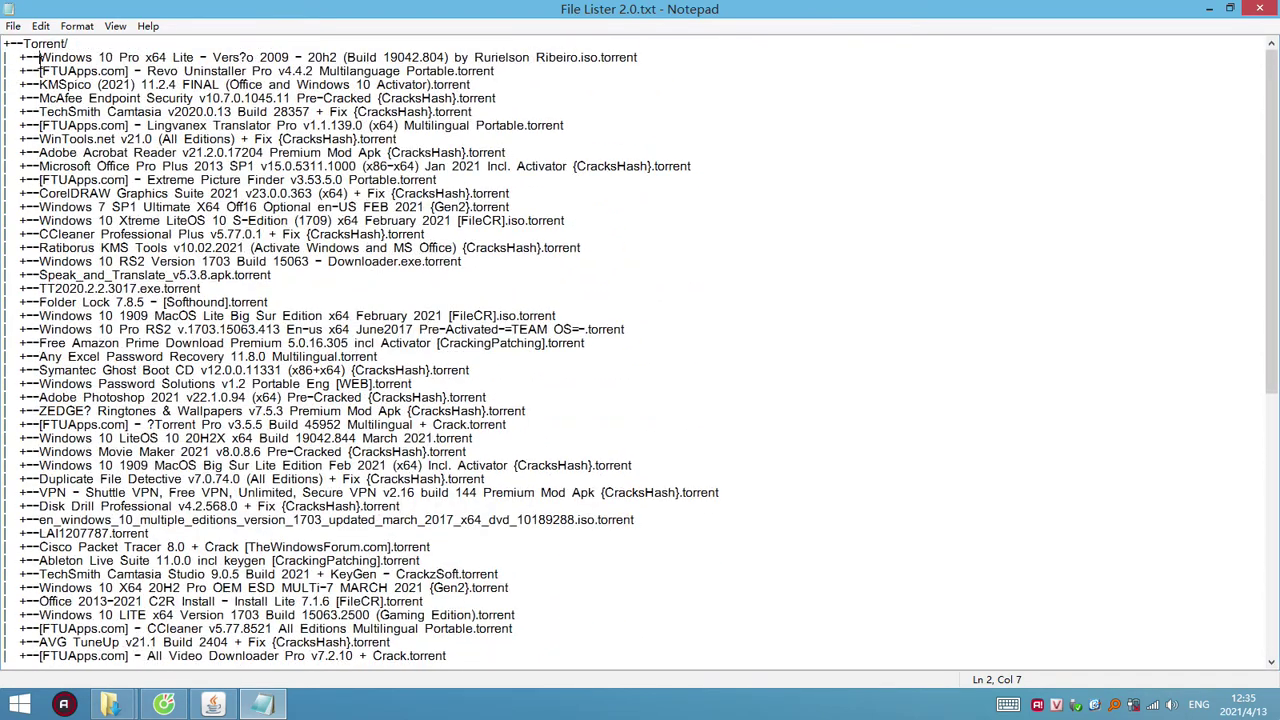
pyautogui.moveTo(40, 57); pyautogui.dragTo(7, 57)
pyautogui.press('Down')
pyautogui.press('Down')
pyautogui.press('Down')
pyautogui.press('Right')
pyautogui.press('Right')
pyautogui.click(13, 26)
pyautogui.press('Escape')
# Step: Replace every indented "+--" prefix in the list with "+"
pyautogui.click(40, 27)
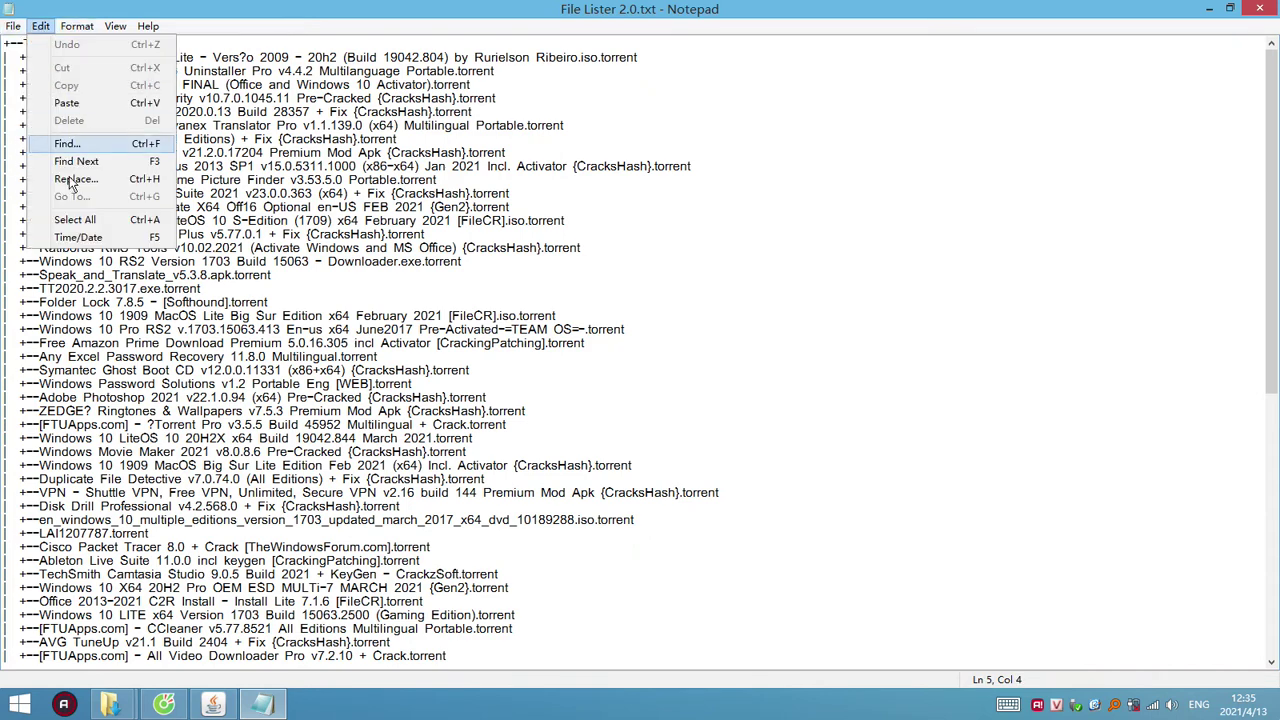
pyautogui.click(60, 167)
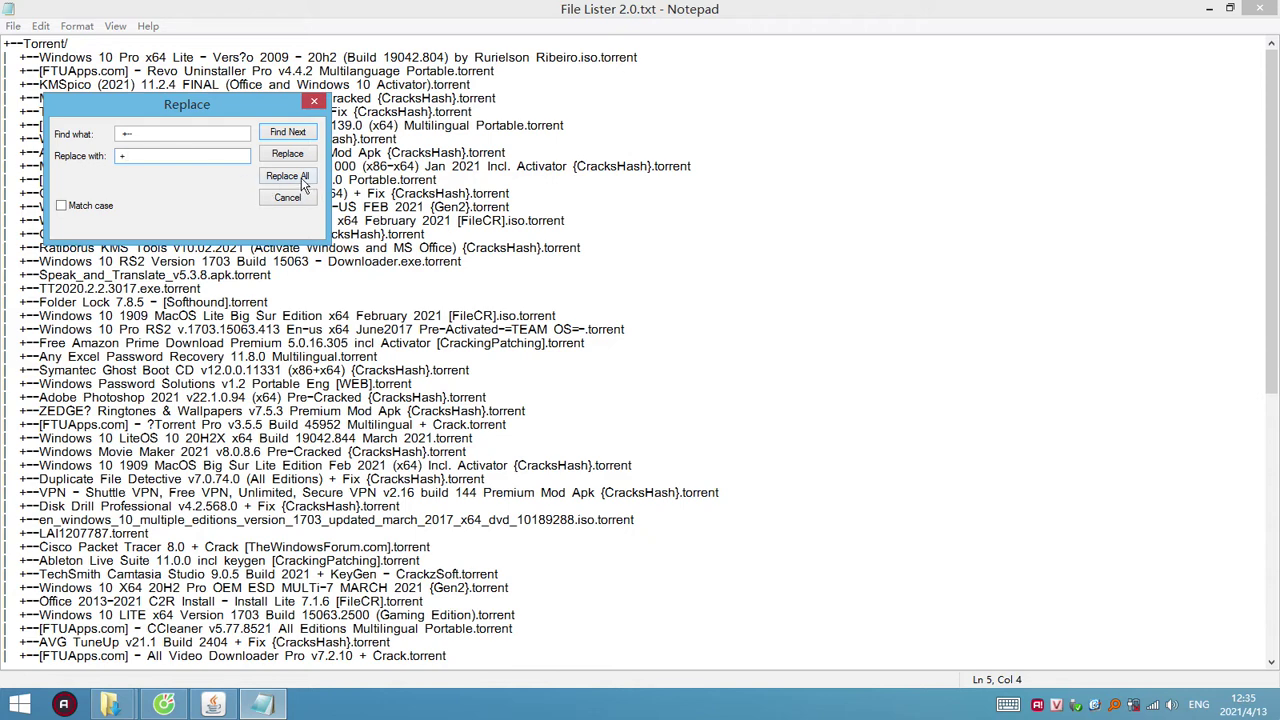
pyautogui.click(288, 177)
pyautogui.click(289, 198)
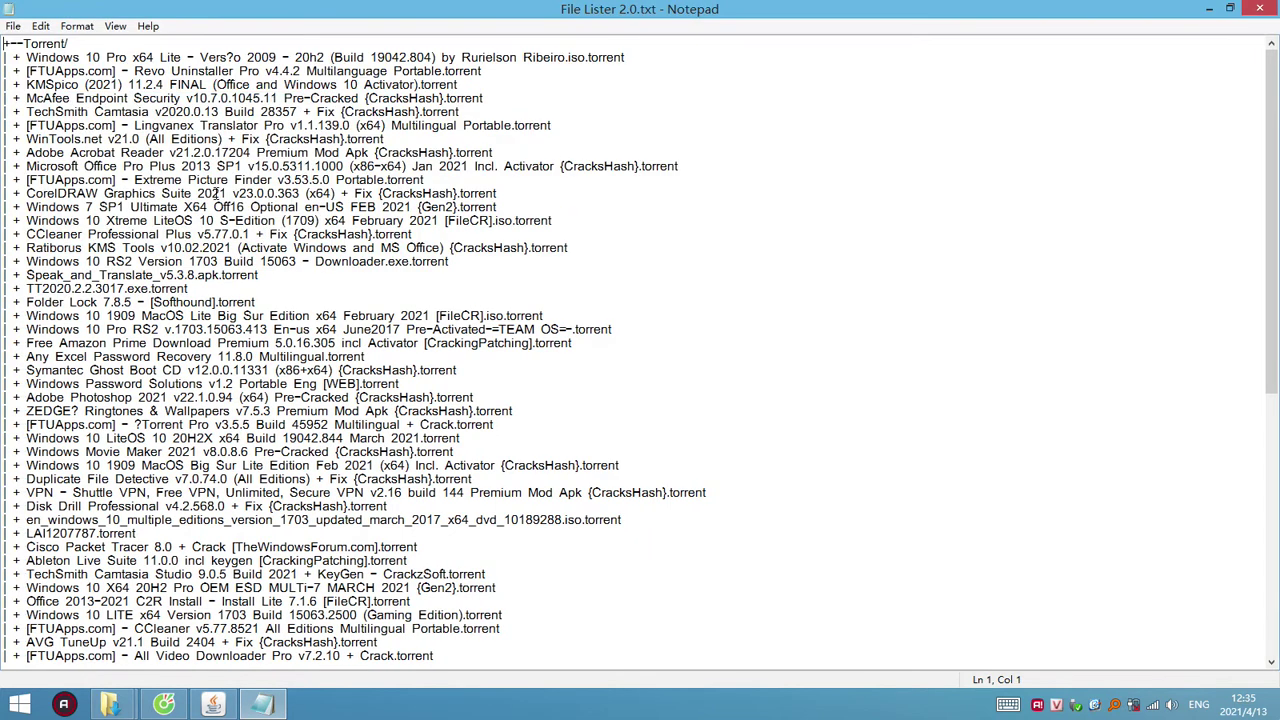
# Step: Check the edited entries to the end of the list and save the text file
pyautogui.scroll(-12, 108, 226)
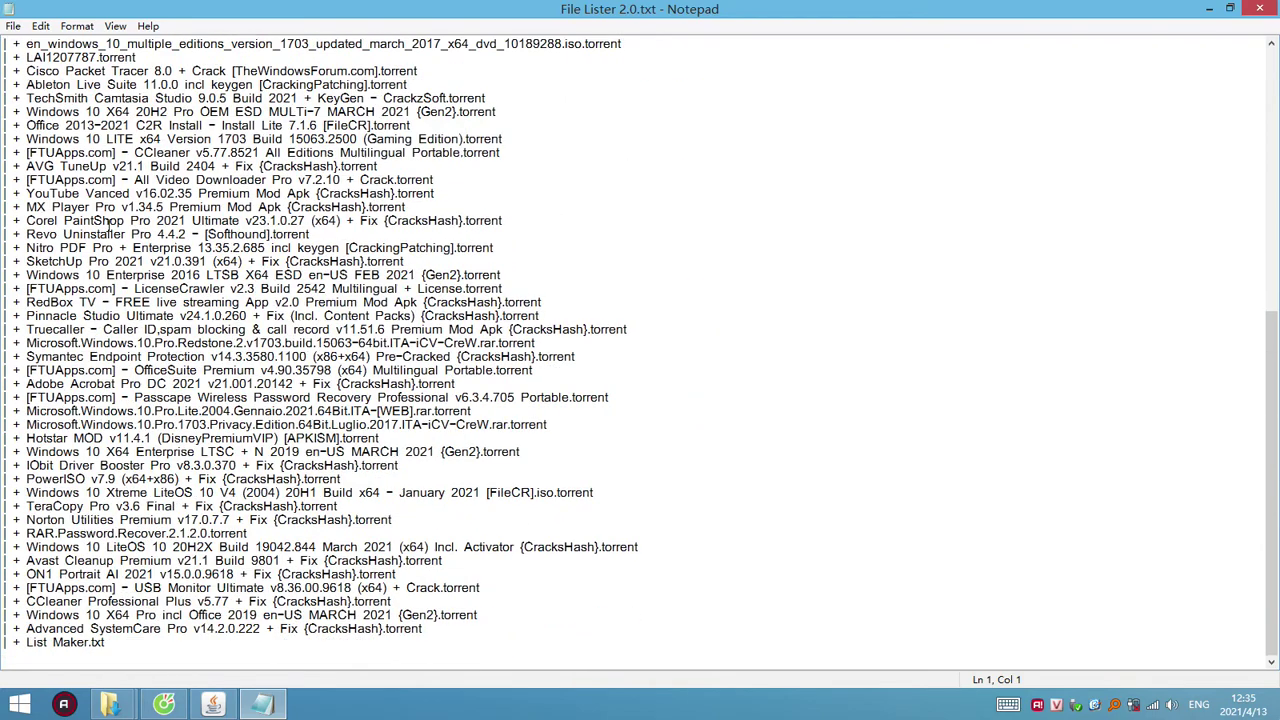
pyautogui.scroll(12, 60, 150)
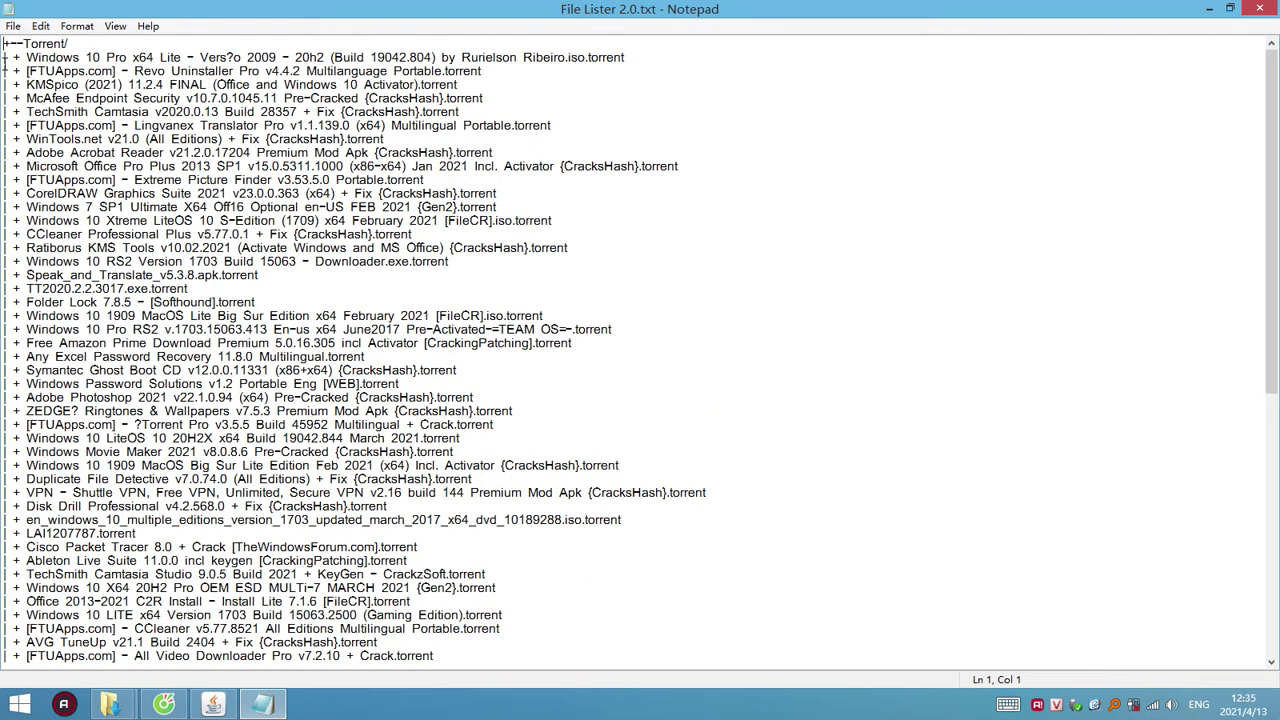
pyautogui.click(13, 26)
pyautogui.click(57, 85)
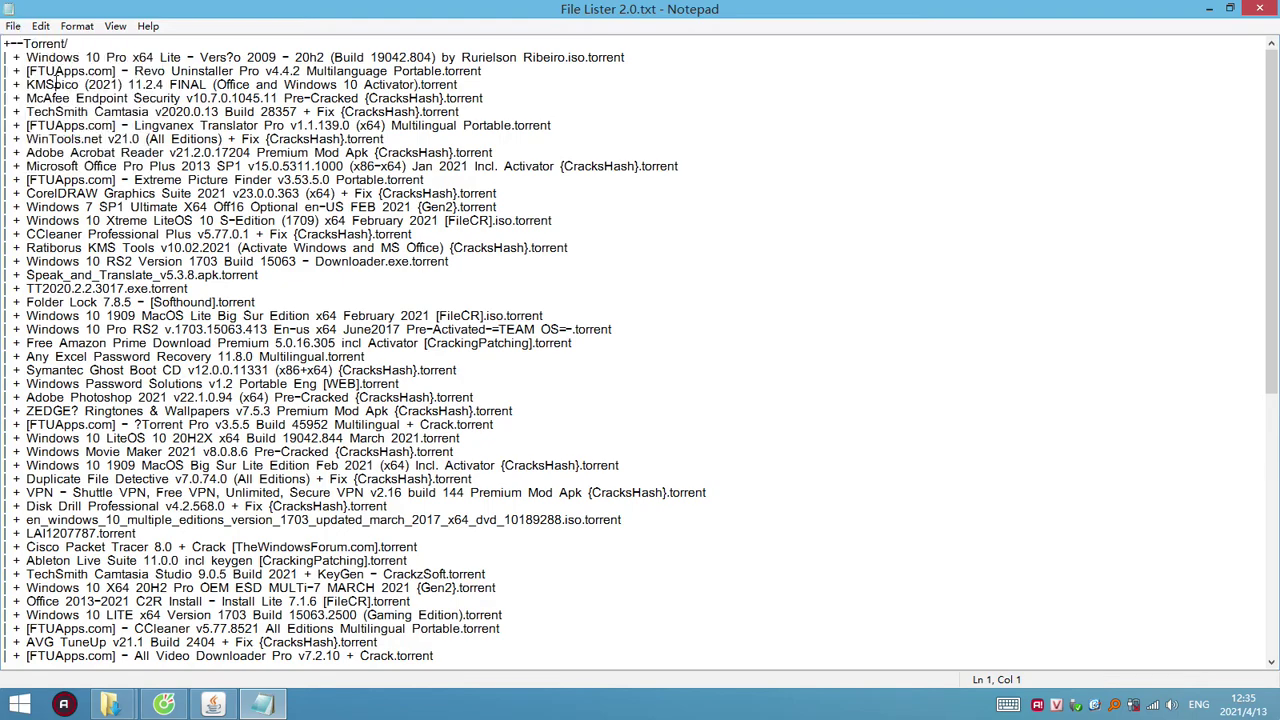
# Step: Scan the saved list once more and close both the text file and File Lister 0.2
pyautogui.click(714, 183)
pyautogui.scroll(-12, 946, 255)
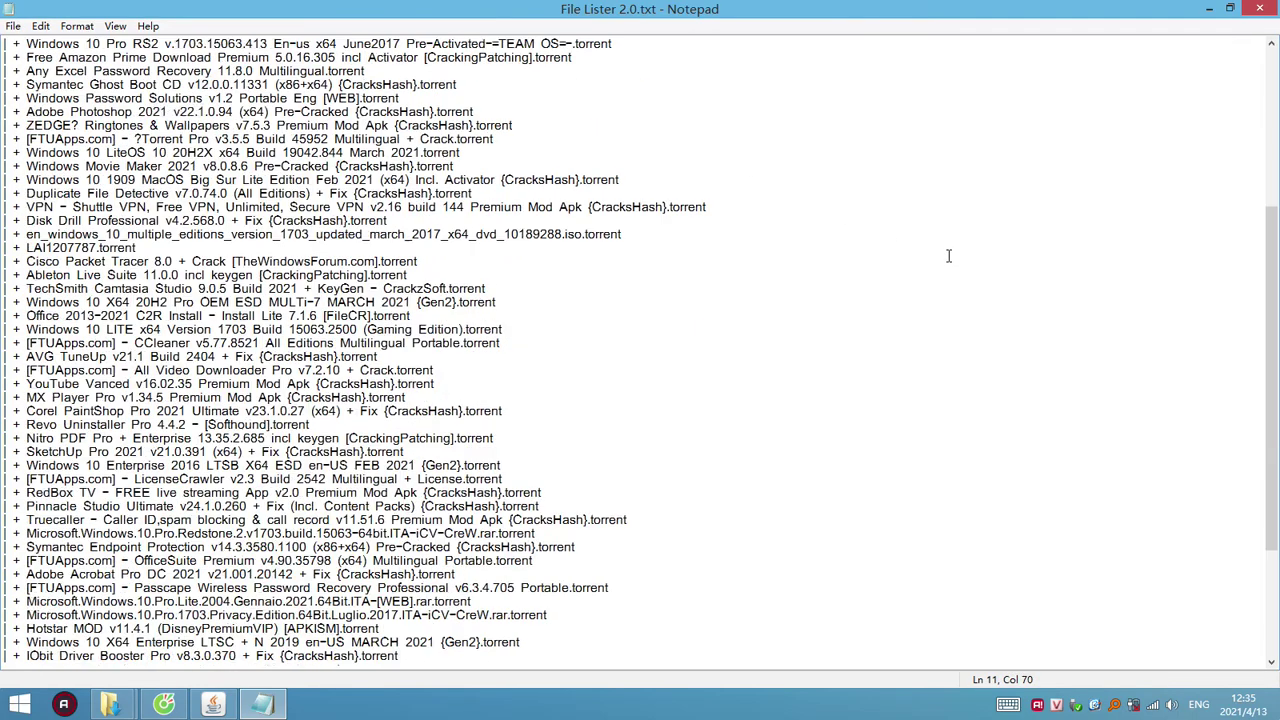
pyautogui.scroll(12, 1273, 133)
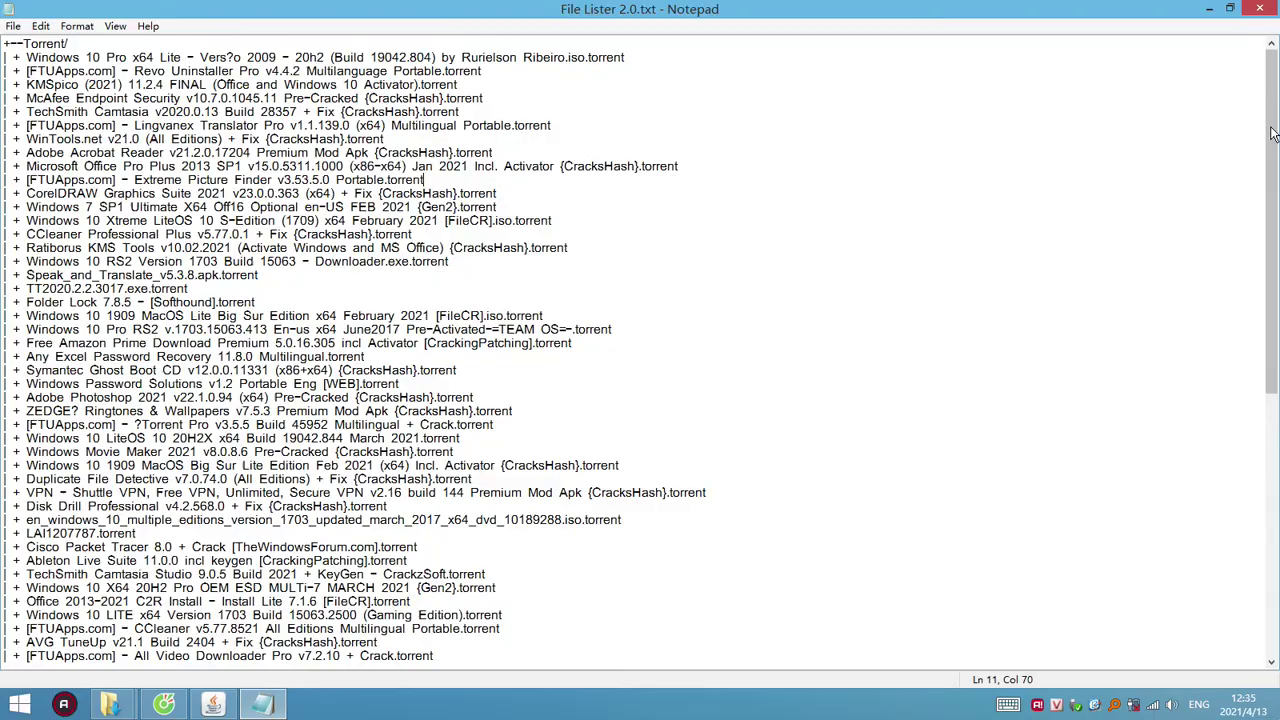
pyautogui.click(1266, 10)
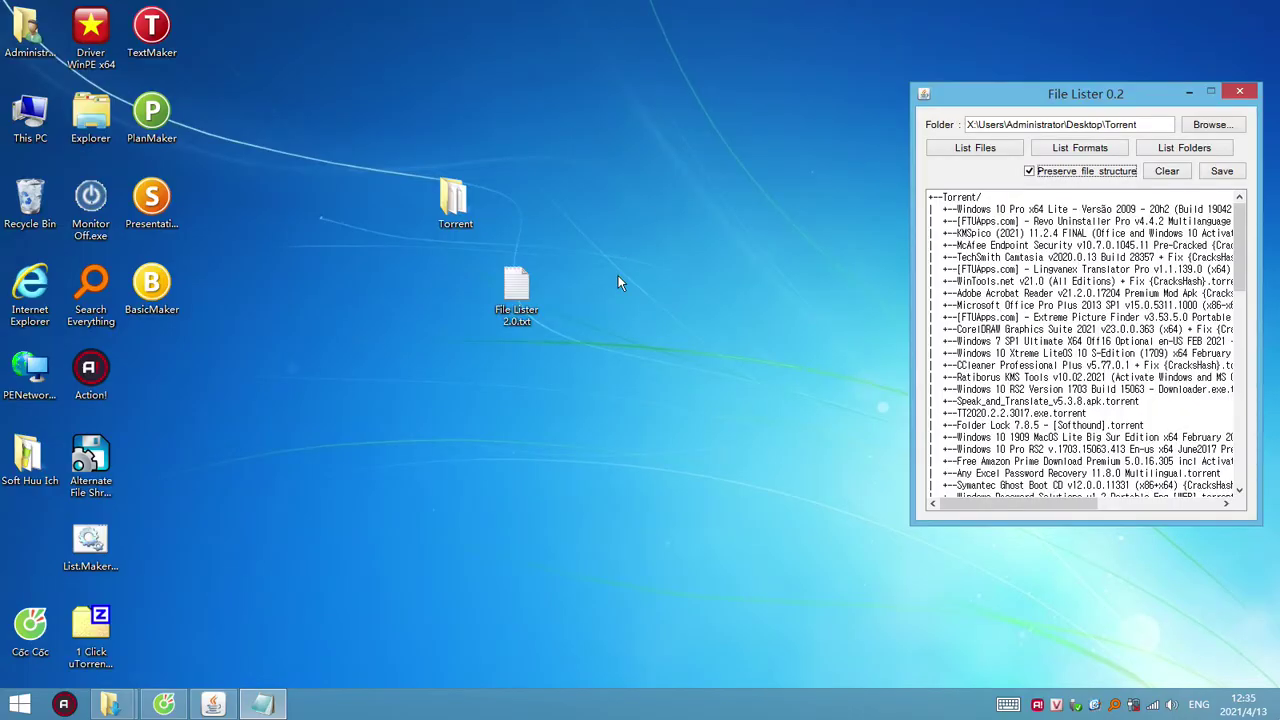
pyautogui.click(1240, 91)
# Step: Bring back the Downloads folder window and delete File Lister 0.2 filelisterv0.2.zip from it
pyautogui.moveTo(117, 700)
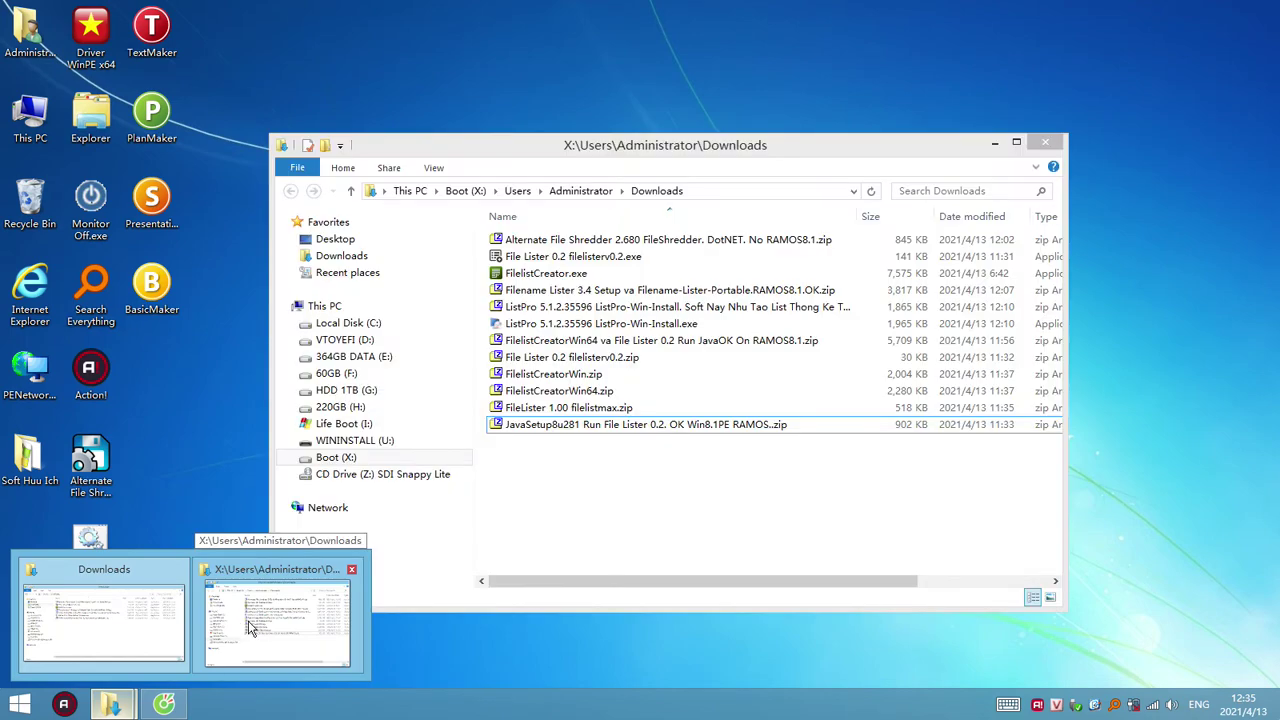
pyautogui.click(250, 628)
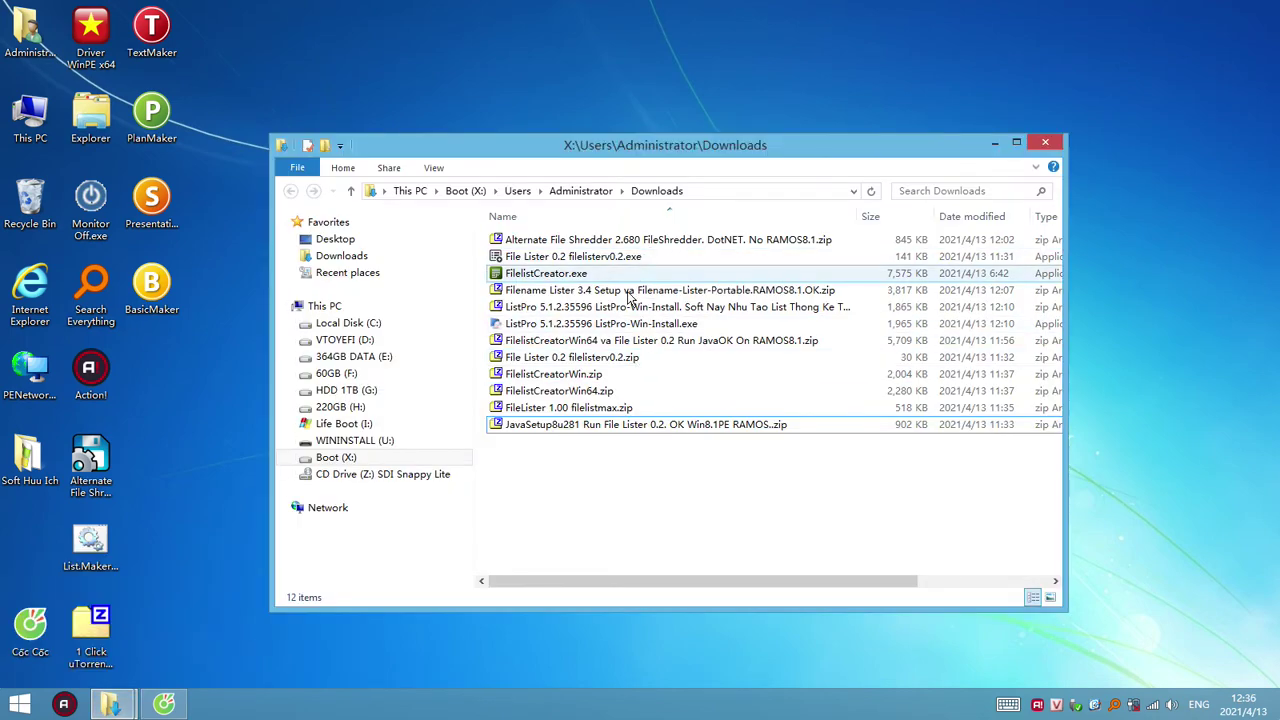
pyautogui.click(612, 361)
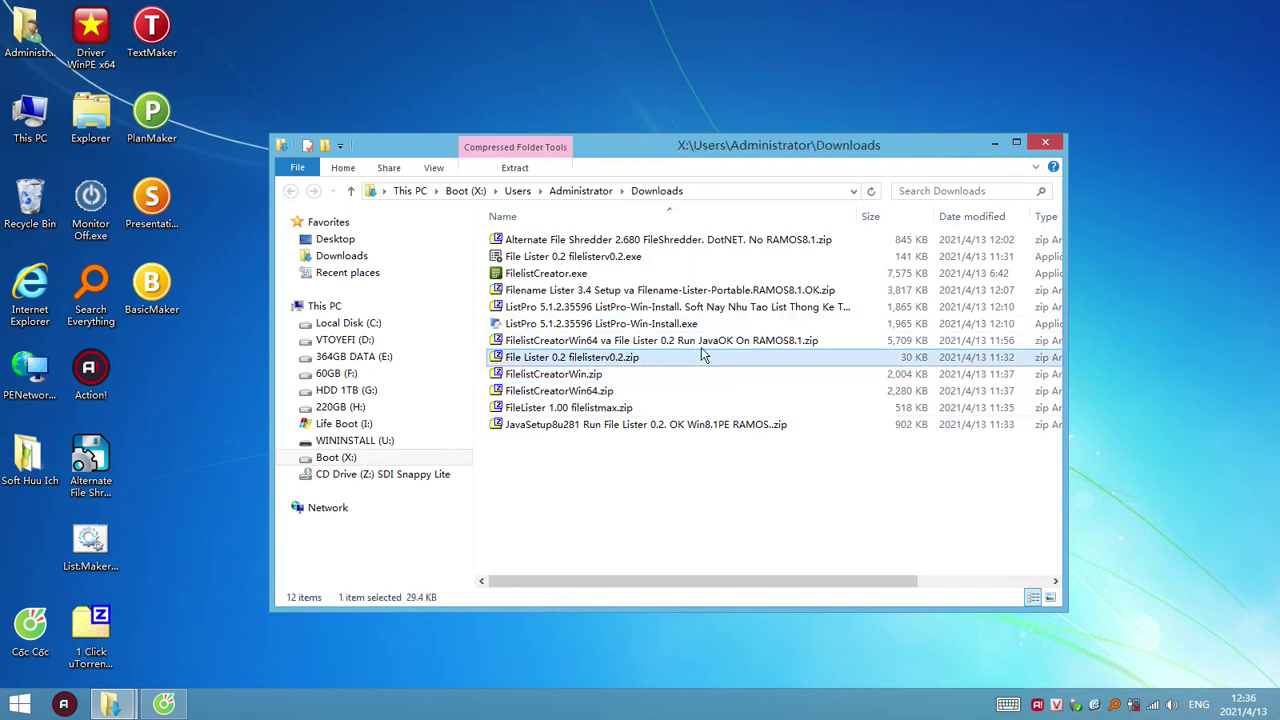
pyautogui.rightClick(605, 362)
pyautogui.click(657, 633)
pyautogui.click(698, 416)
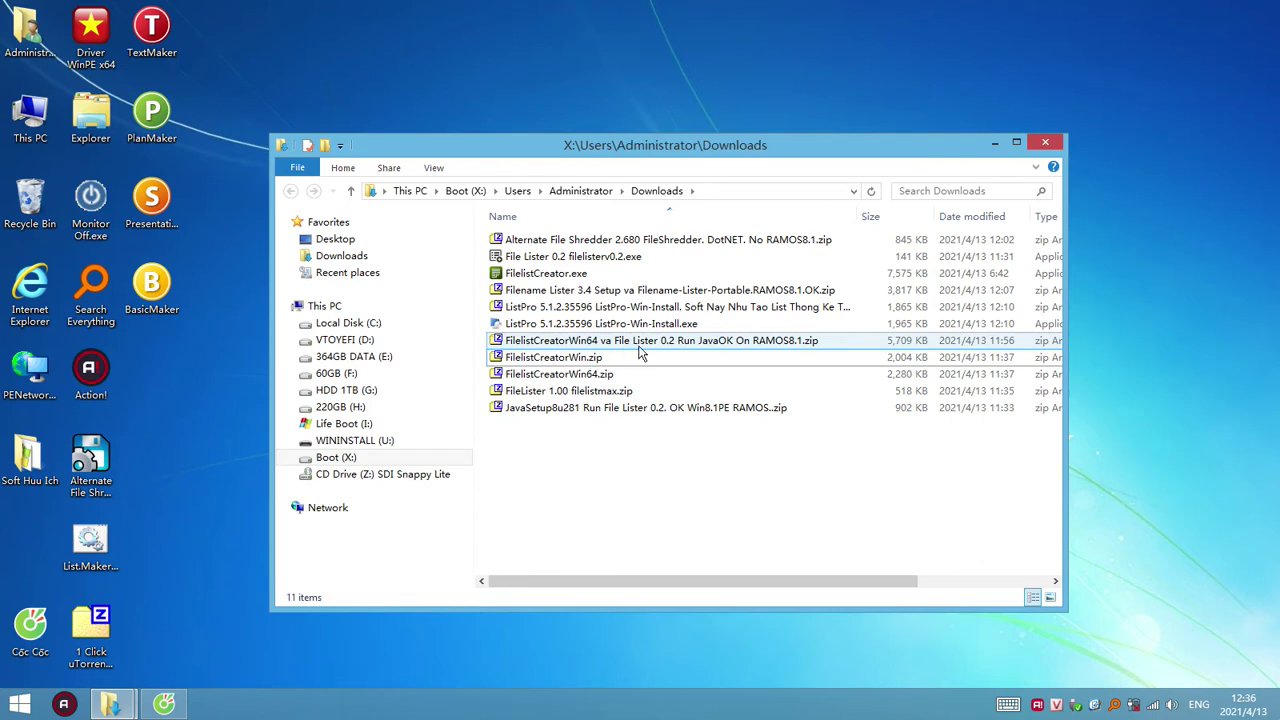
# Step: Open the archive FilelistCreatorWin64 va File Lister 0.2 Run JavaOK On RAMOS8.1.zip to view its contents
pyautogui.doubleClick(663, 343)
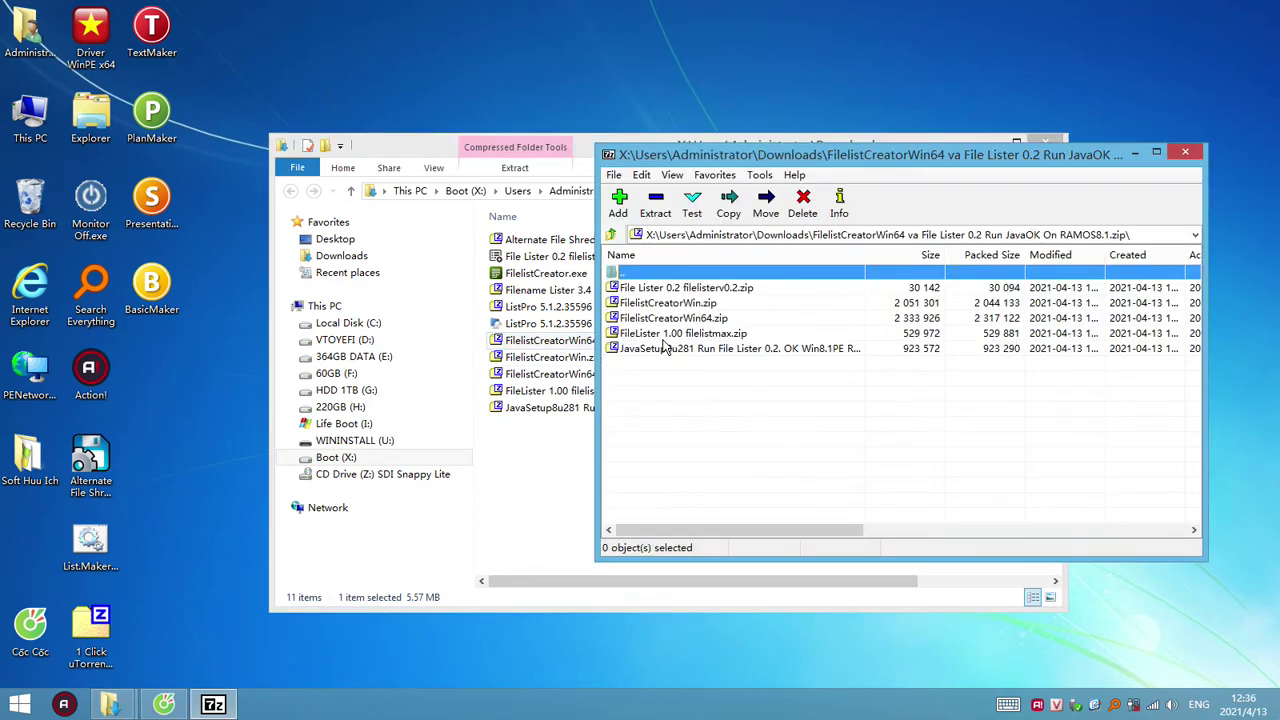
# Step: Close the opened archive and delete FilelistCreatorWin64 va File Lister 0.2 Run JavaOK On RAMOS8.1.zip from Downloads
pyautogui.click(1185, 152)
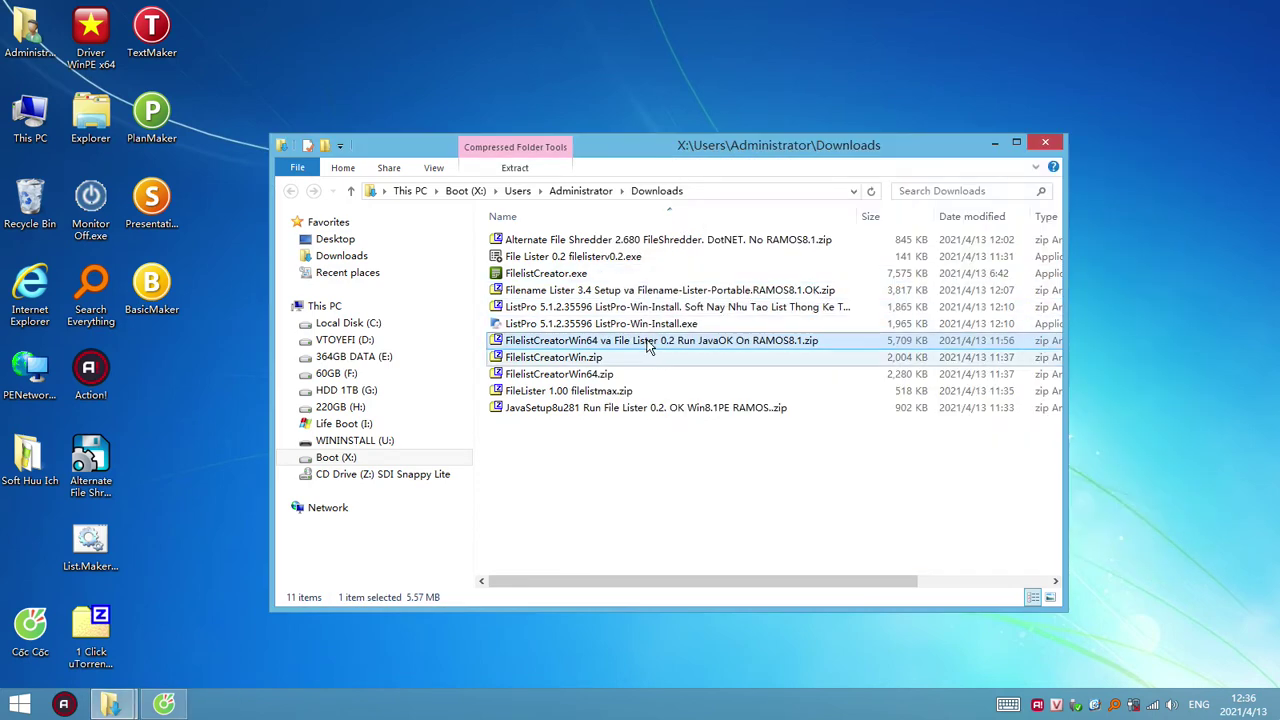
pyautogui.rightClick(648, 341)
pyautogui.click(689, 602)
pyautogui.click(709, 413)
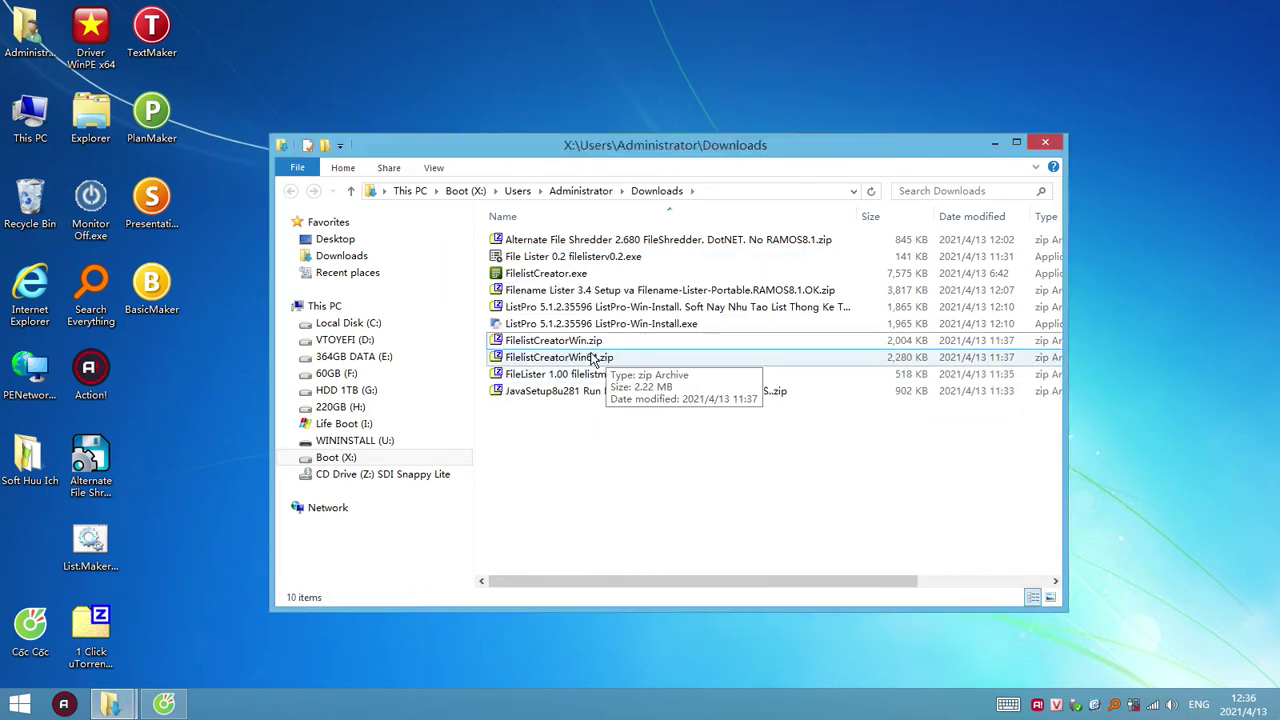
# Step: View the contents of FilelistCreatorWin64.zip and close the archive again
pyautogui.click(592, 360)
pyautogui.doubleClick(592, 360)
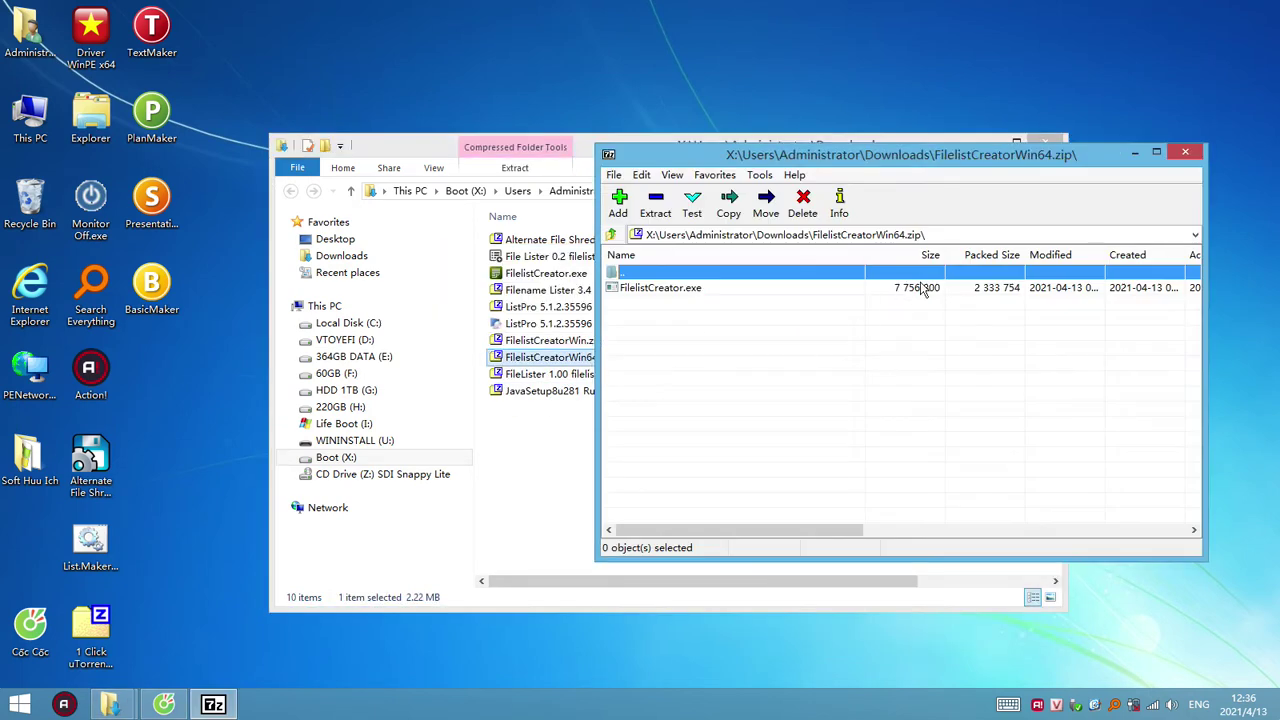
pyautogui.click(686, 289)
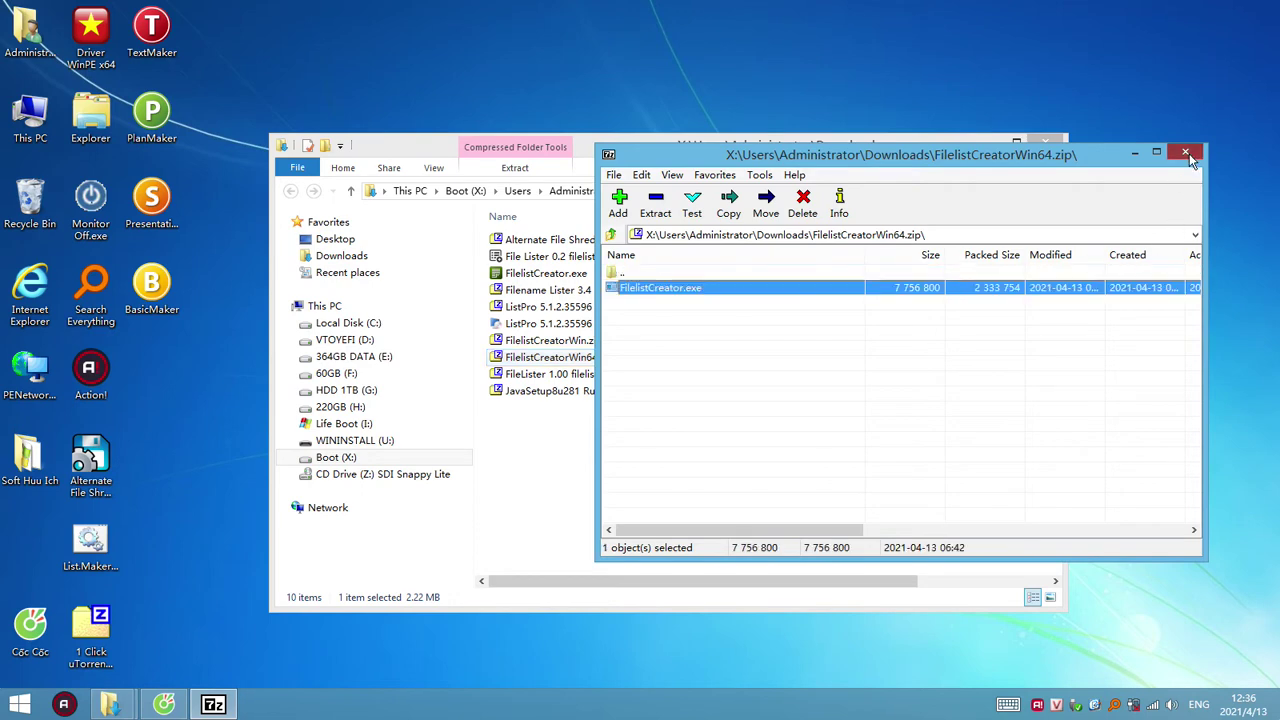
pyautogui.click(1185, 151)
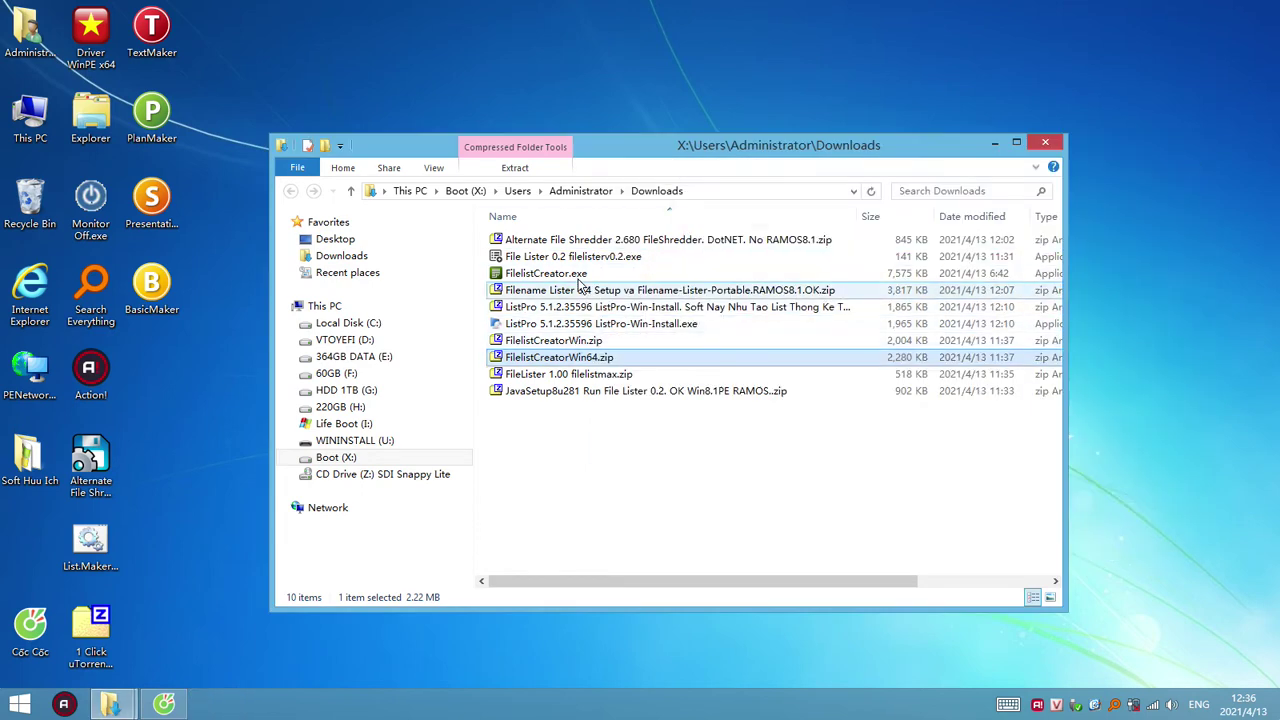
# Step: Launch FilelistCreator.exe from Downloads and move its window aside on the desktop
pyautogui.click(577, 278)
pyautogui.doubleClick(577, 280)
pyautogui.click(708, 370)
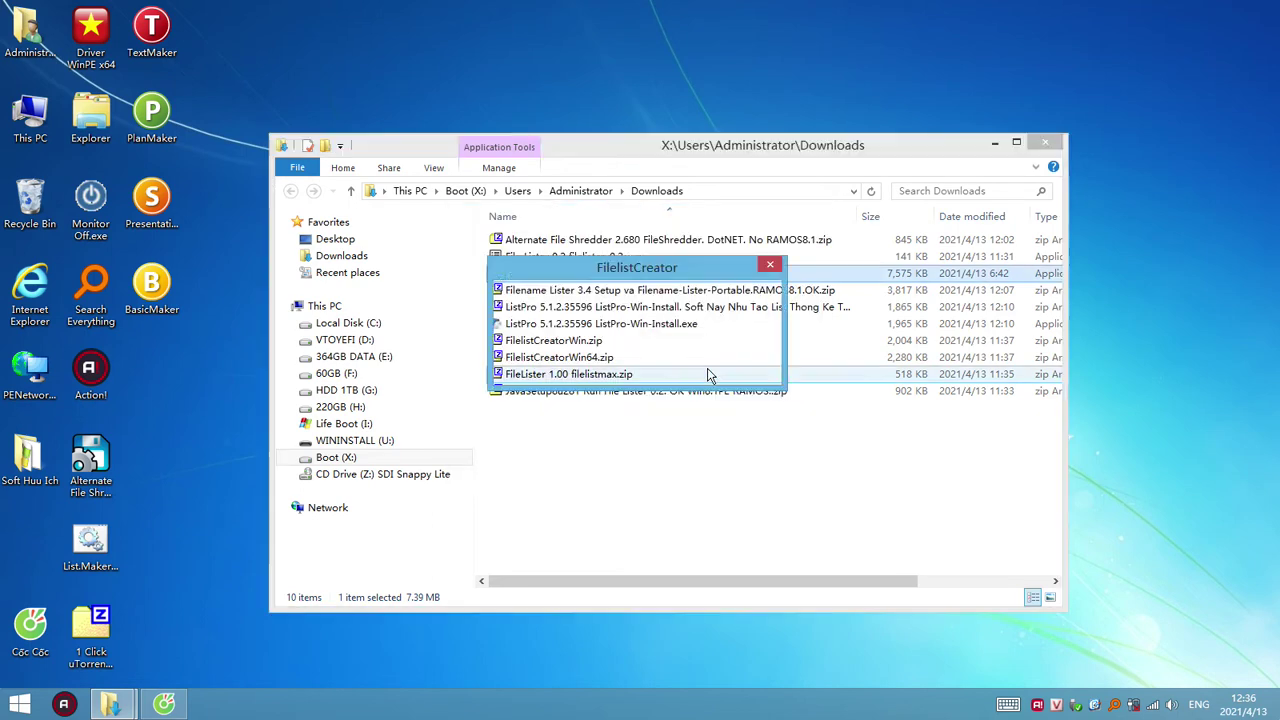
pyautogui.click(687, 368)
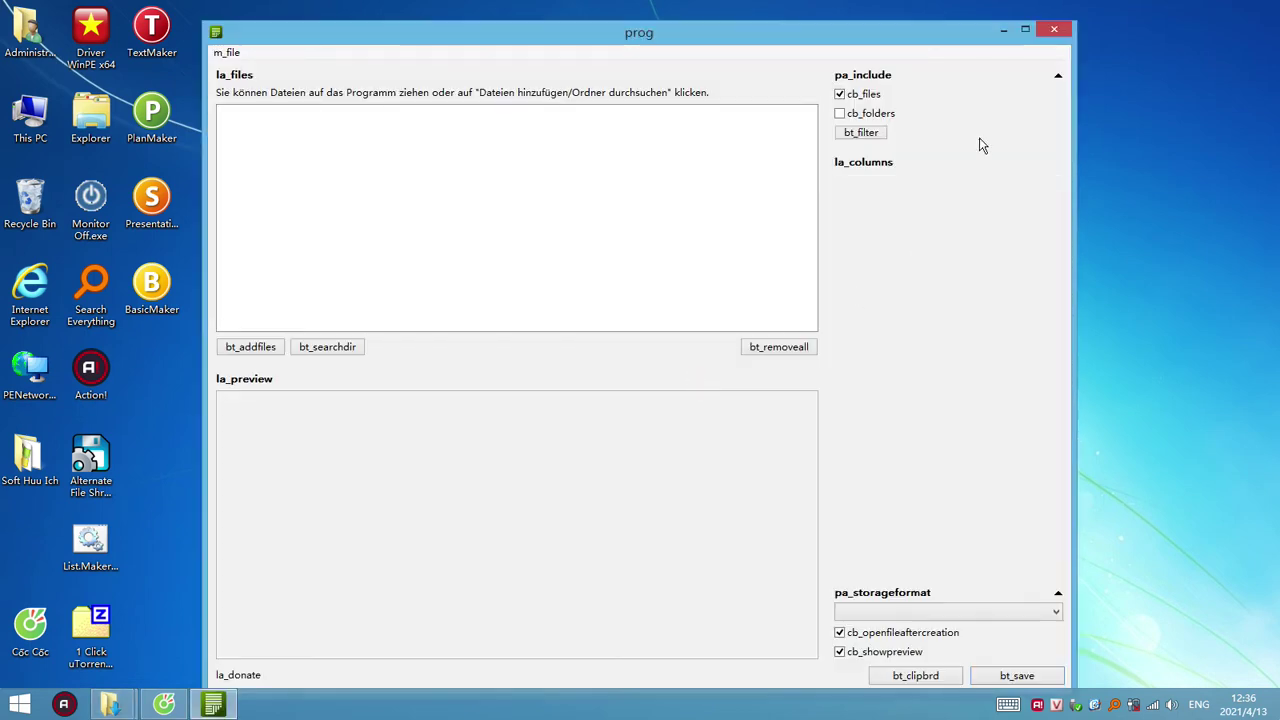
pyautogui.moveTo(928, 36); pyautogui.dragTo(1046, 29)
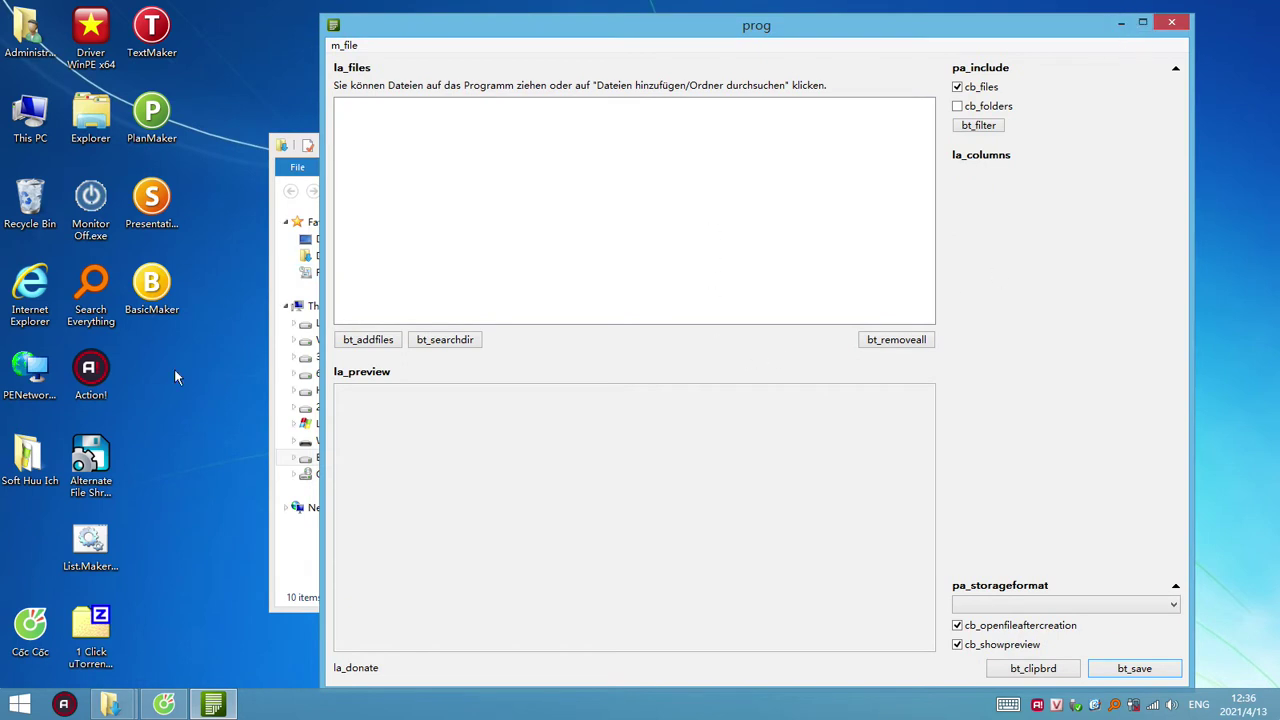
# Step: Minimize the FilelistCreator window and view the contents of FilelistCreatorWin.zip
pyautogui.click(1124, 22)
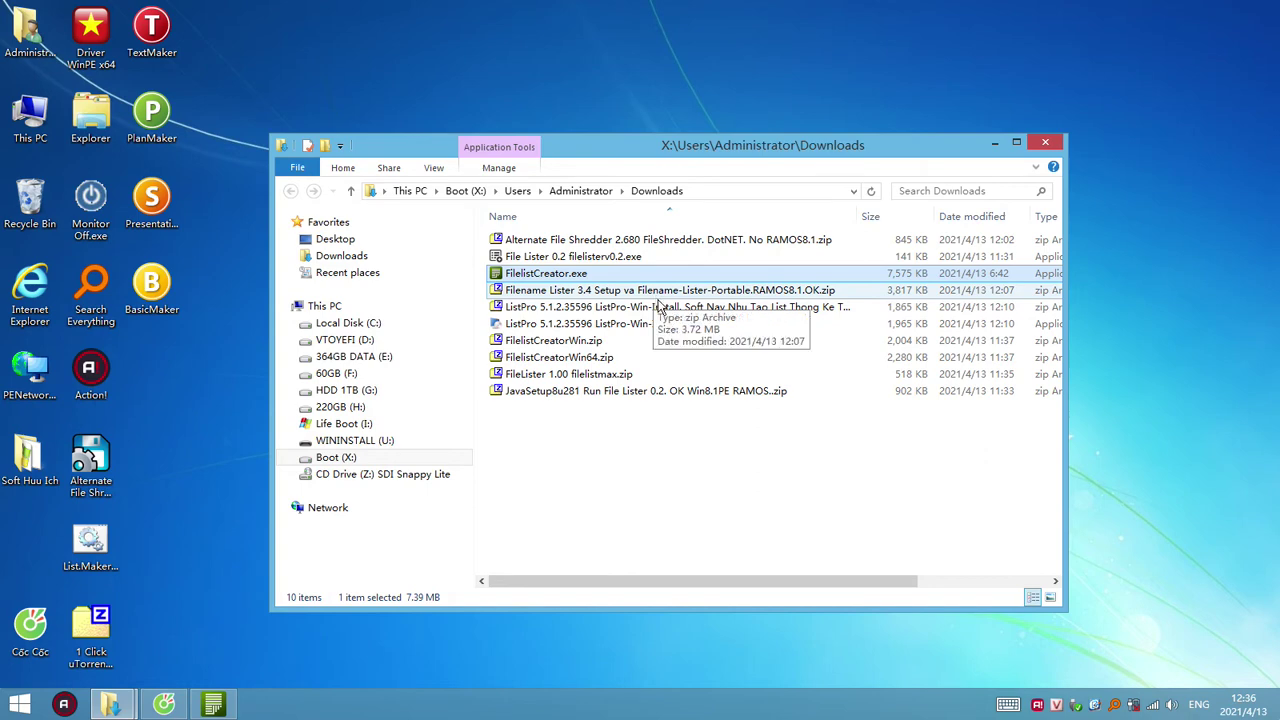
pyautogui.doubleClick(600, 360)
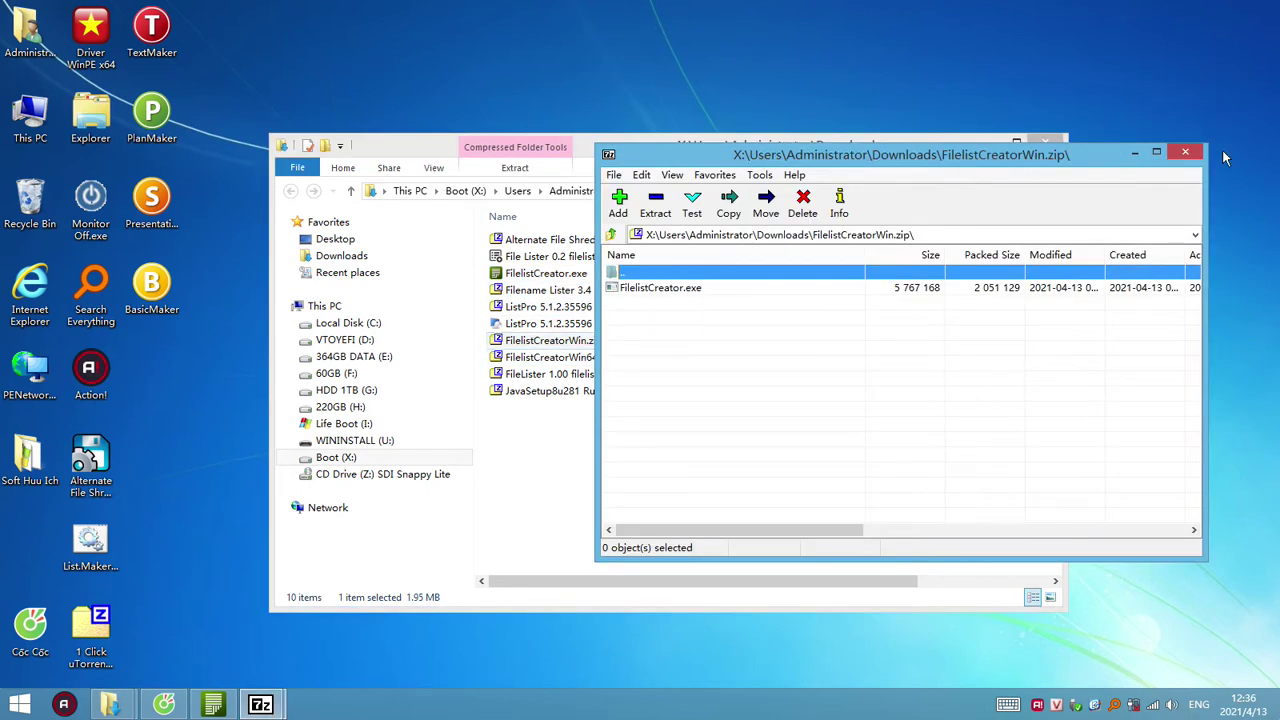
pyautogui.click(578, 342)
pyautogui.click(20, 704)
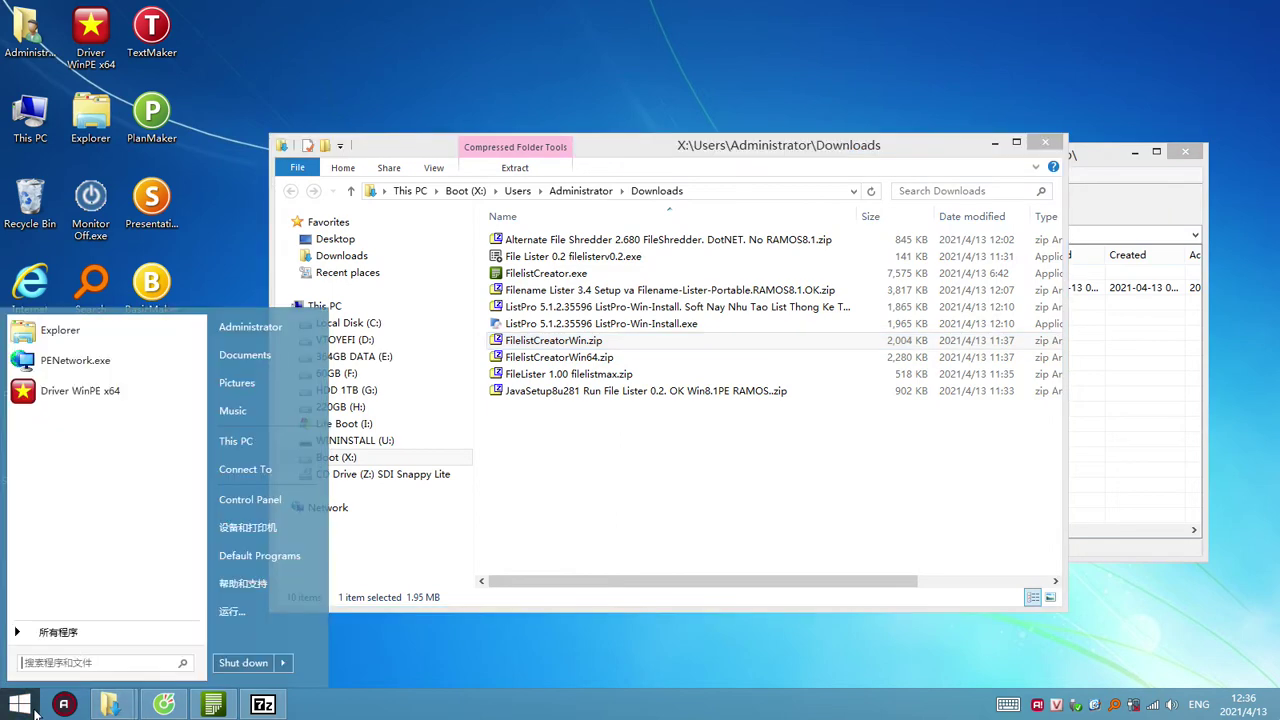
pyautogui.click(99, 635)
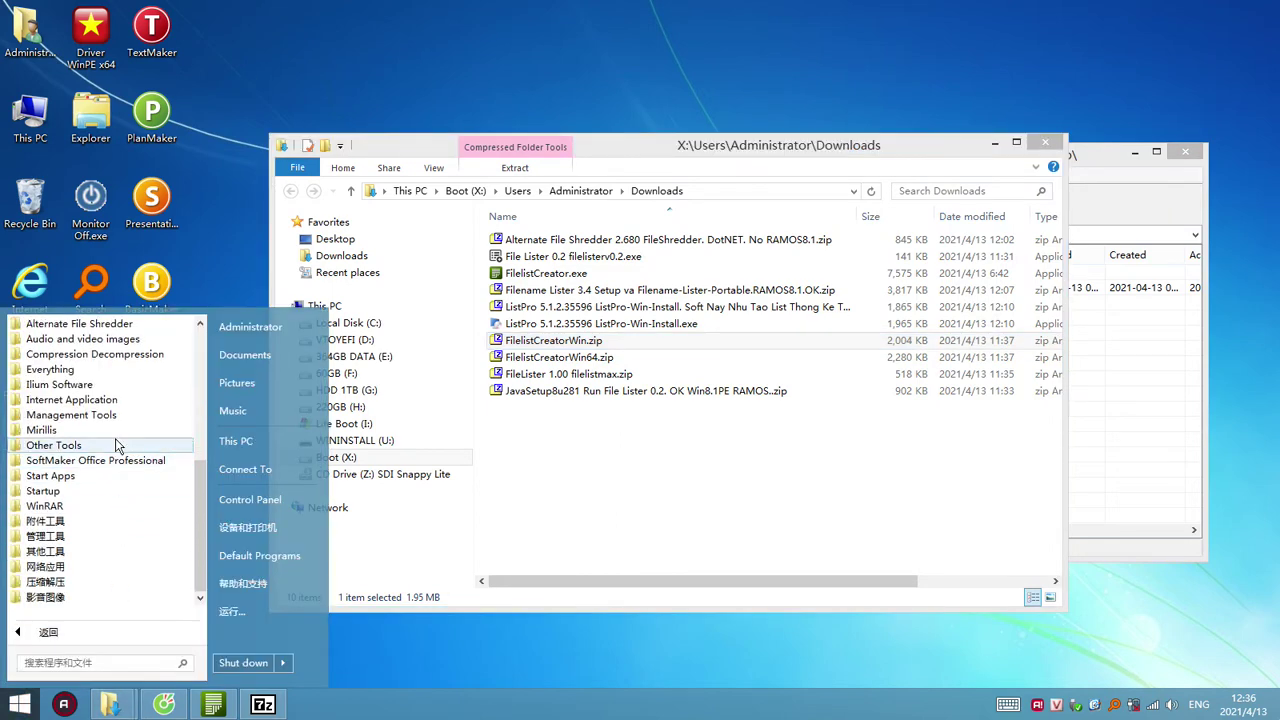
pyautogui.scroll(-1, 160, 400)
pyautogui.scroll(8, 128, 450)
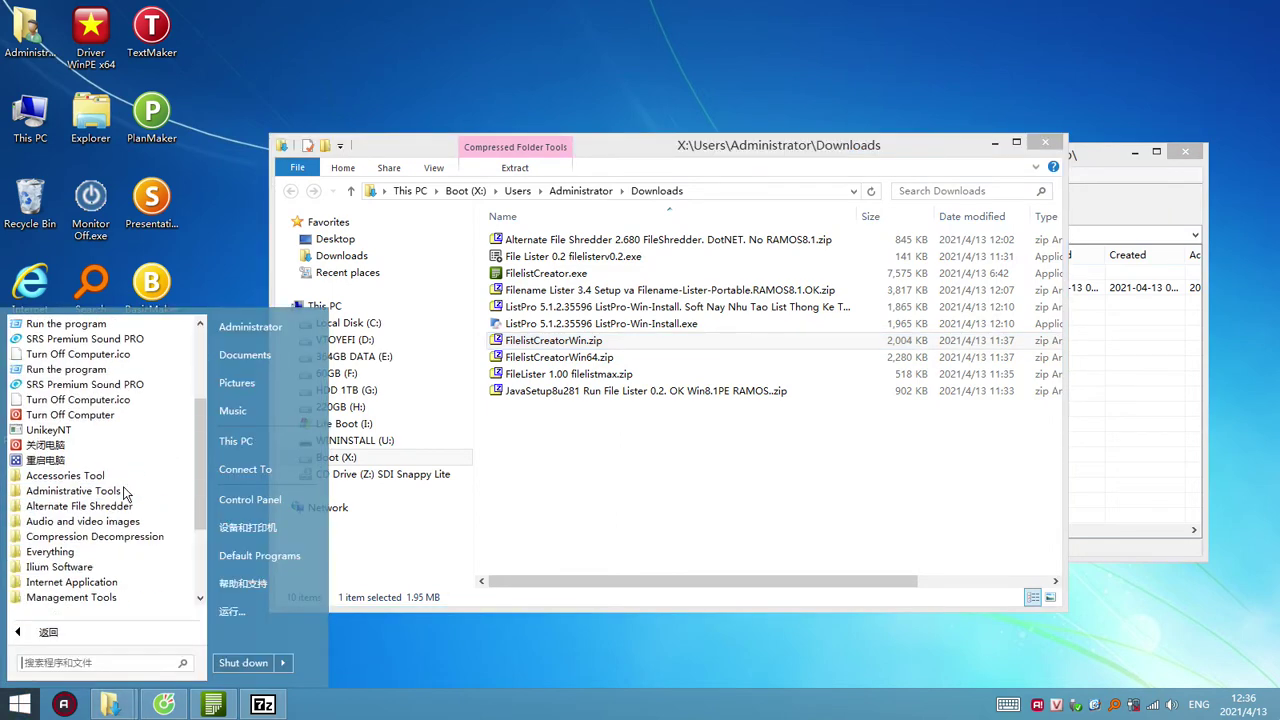
pyautogui.click(779, 512)
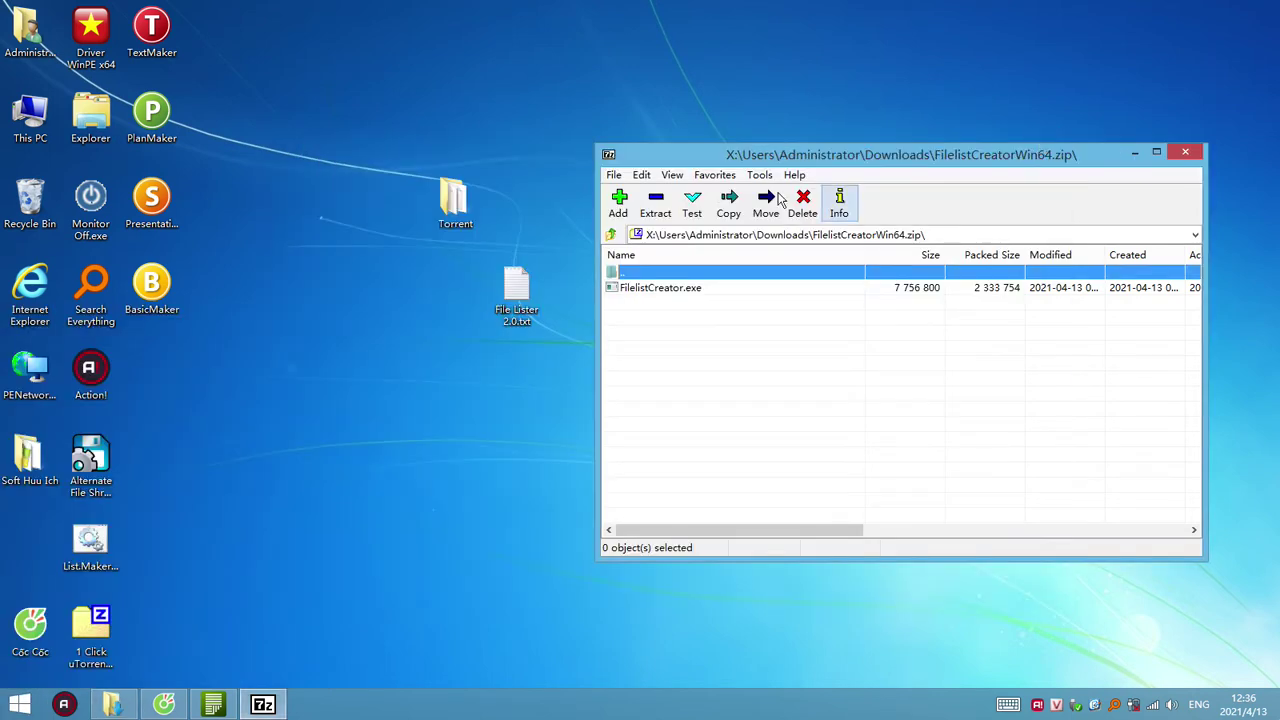
# Step: Put away the Downloads window, close the archive viewer and bring the FilelistCreator window back into view
pyautogui.click(1045, 142)
pyautogui.click(1188, 153)
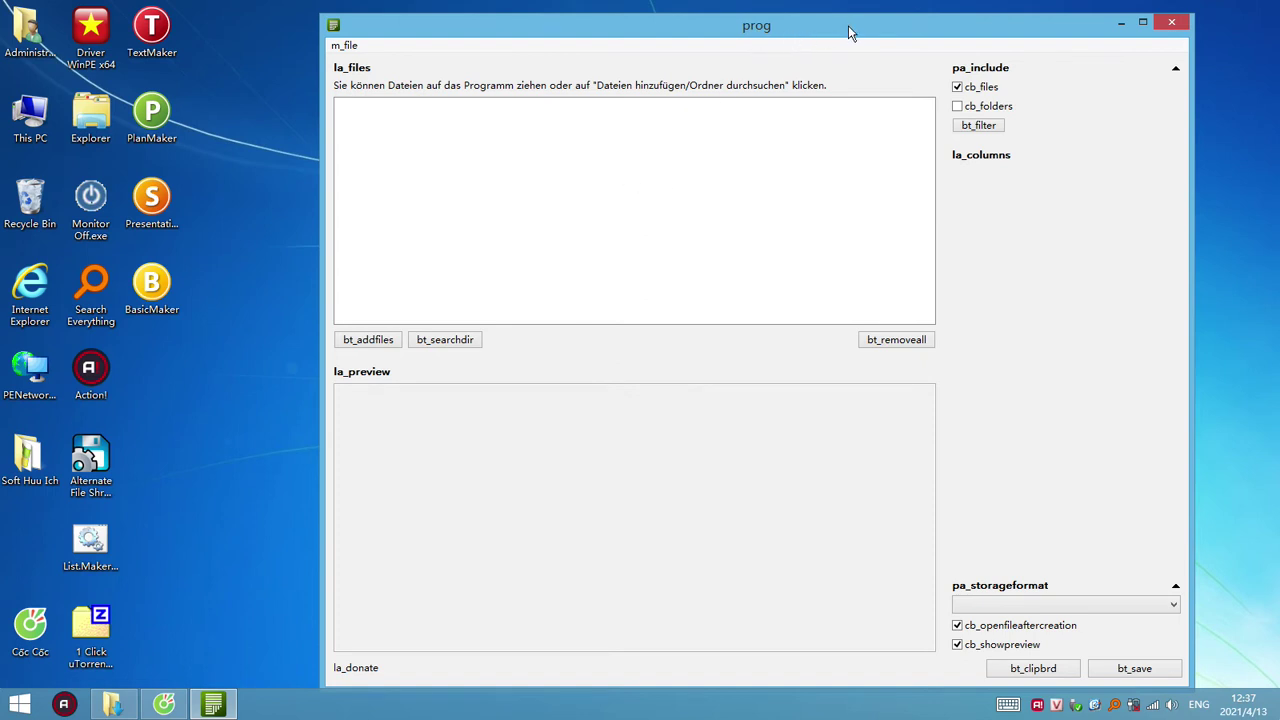
pyautogui.moveTo(848, 25); pyautogui.dragTo(818, 26)
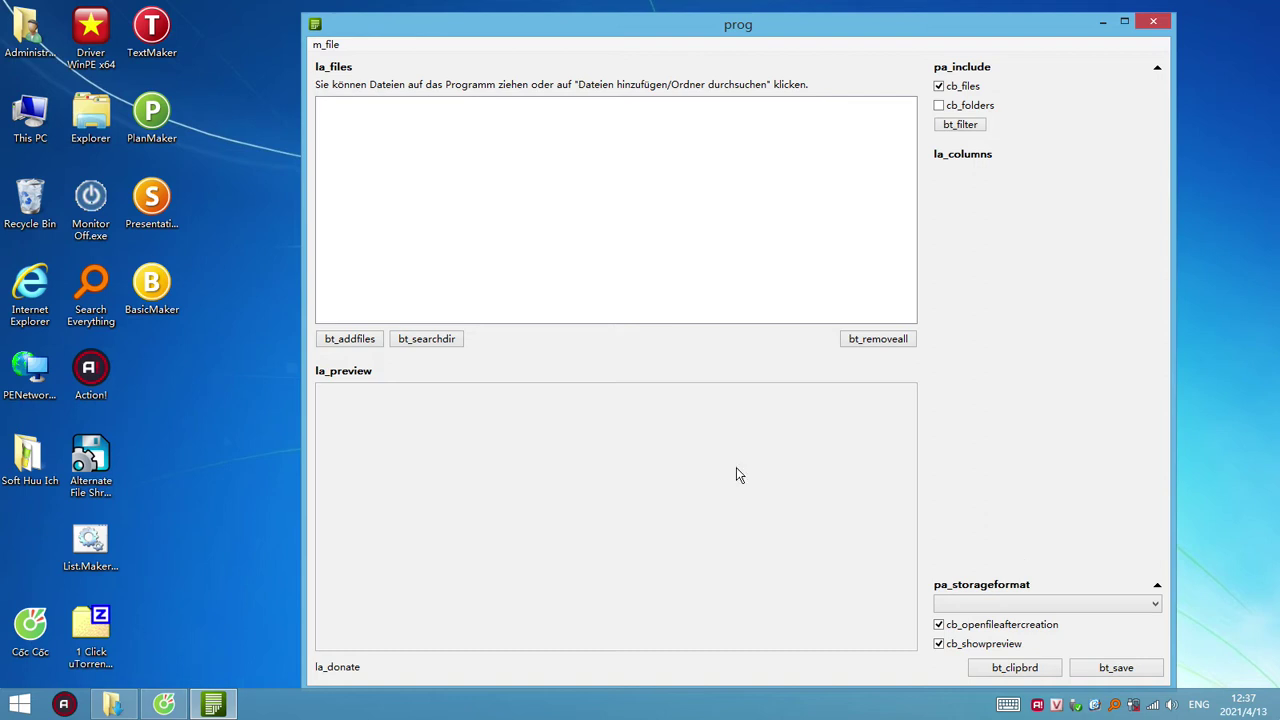
# Step: Add all files from the desktop's Torrent folder to the file list
pyautogui.click(346, 344)
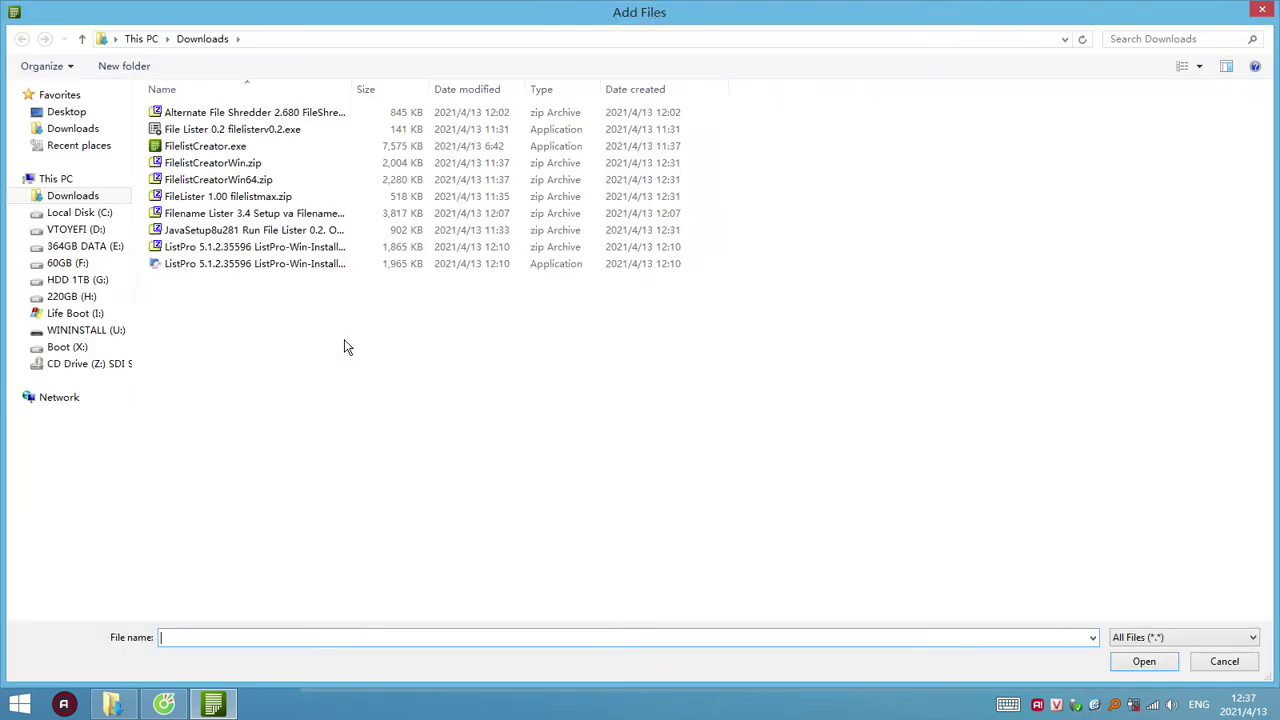
pyautogui.click(80, 113)
pyautogui.doubleClick(401, 150)
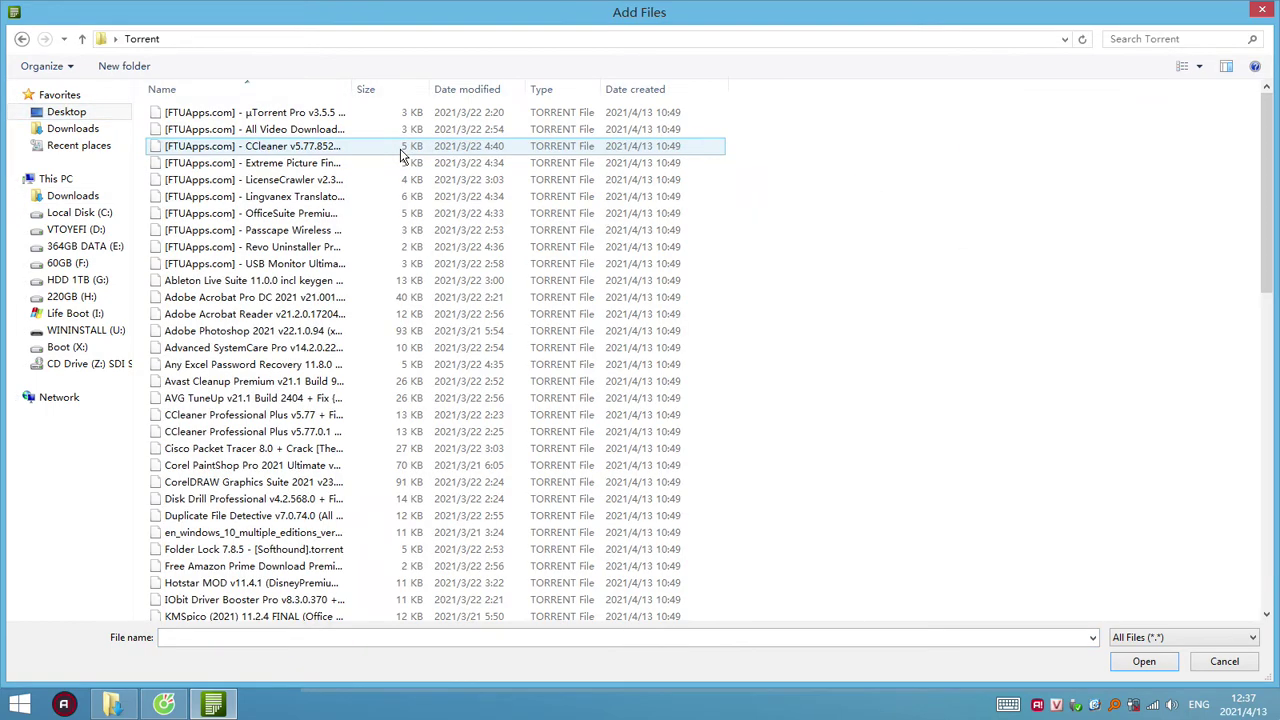
pyautogui.click(277, 268)
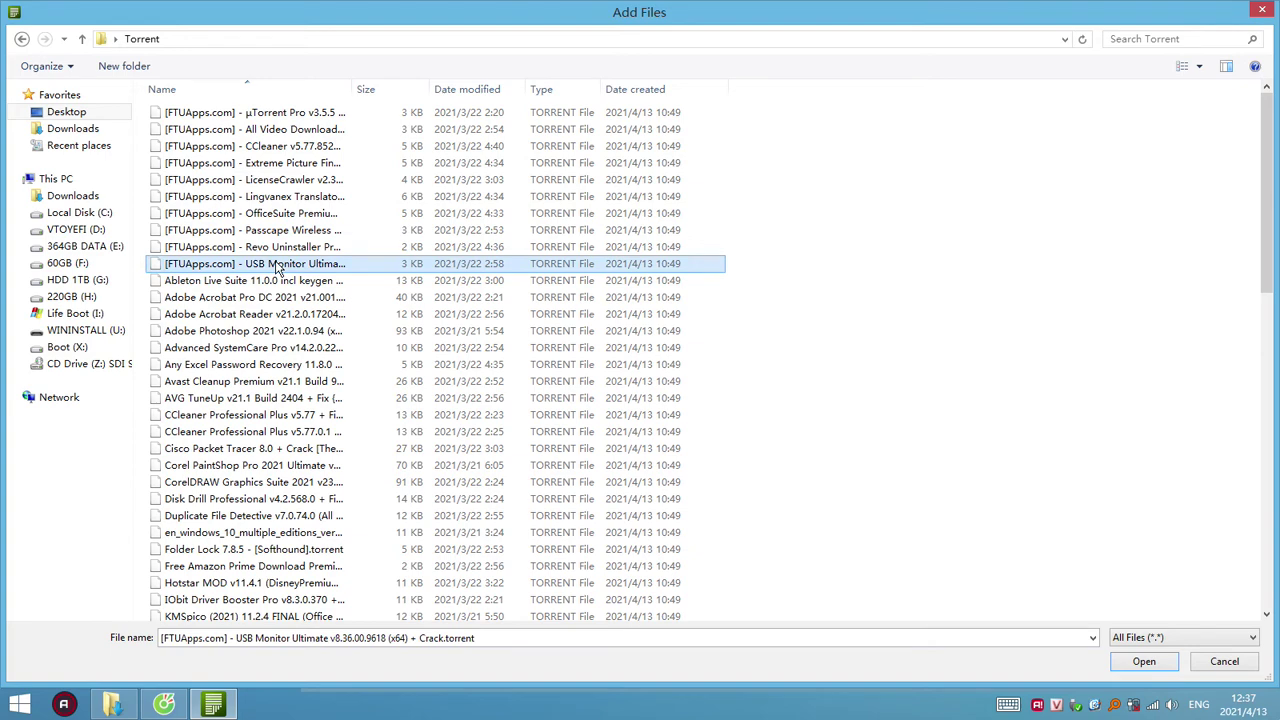
pyautogui.hotkey('ctrl', 'a')
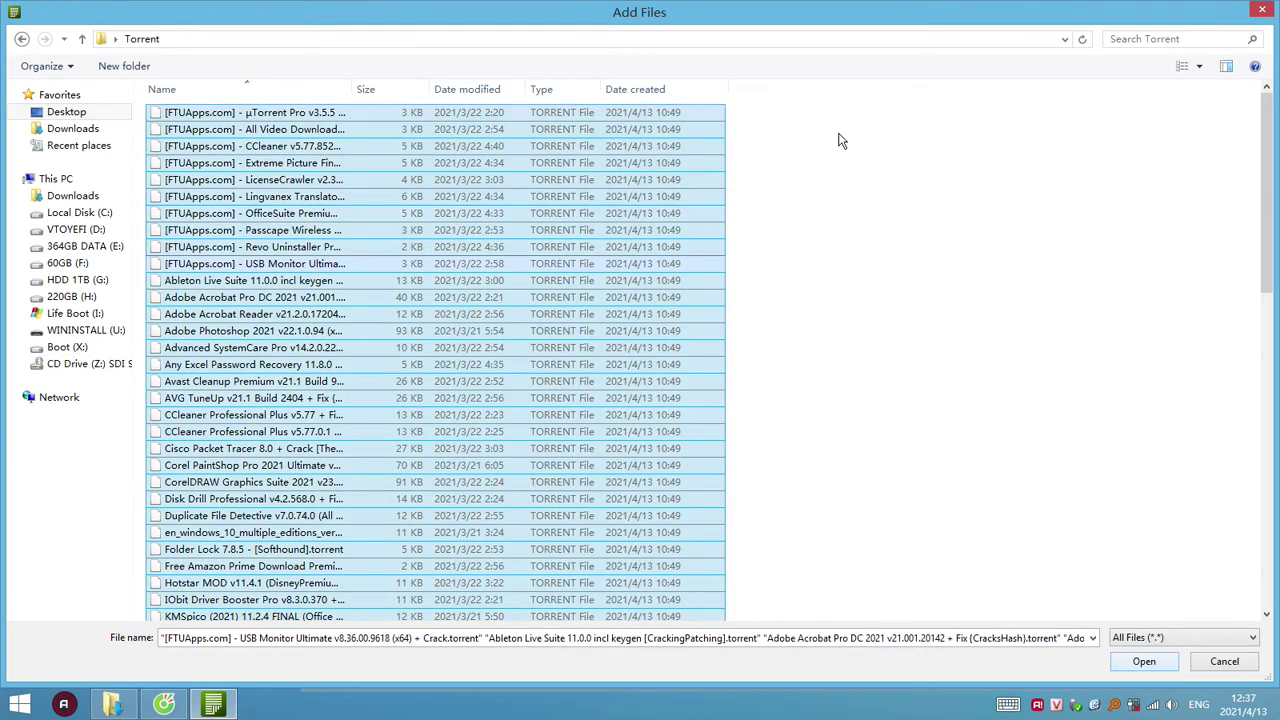
pyautogui.click(1146, 663)
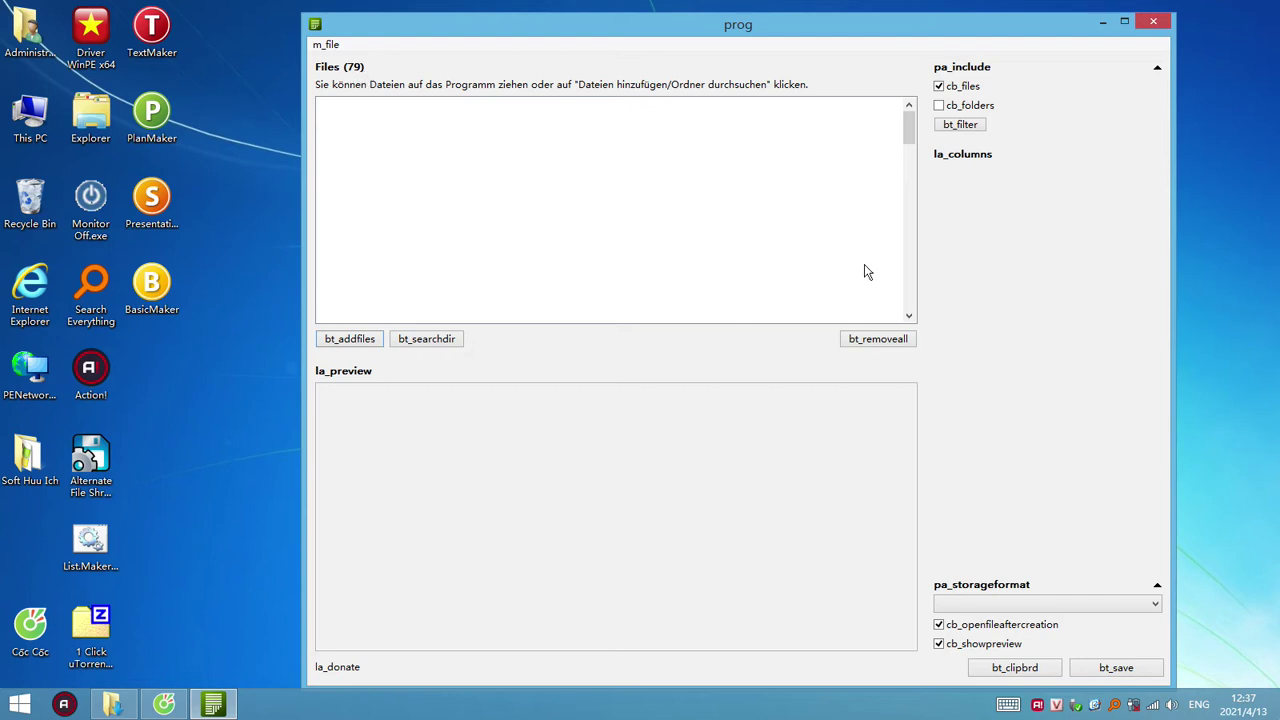
# Step: Save the file list to the Desktop as the text file File List.txt
pyautogui.click(1120, 672)
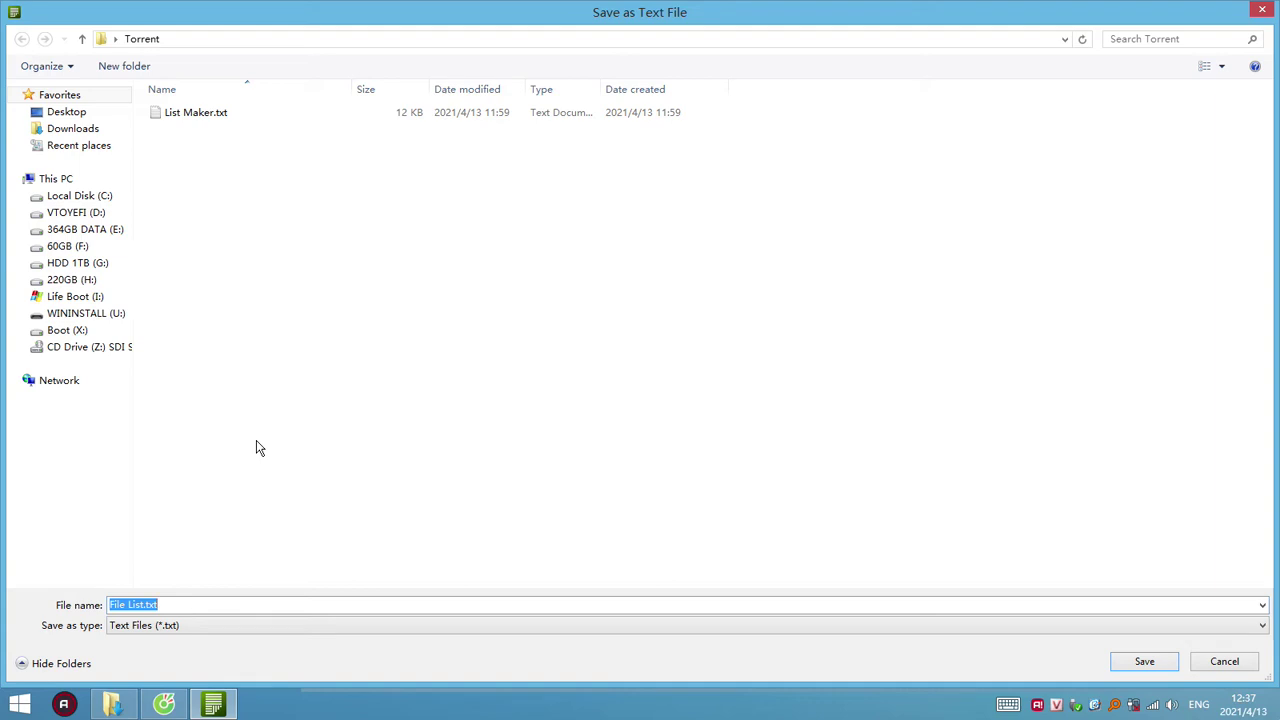
pyautogui.click(62, 112)
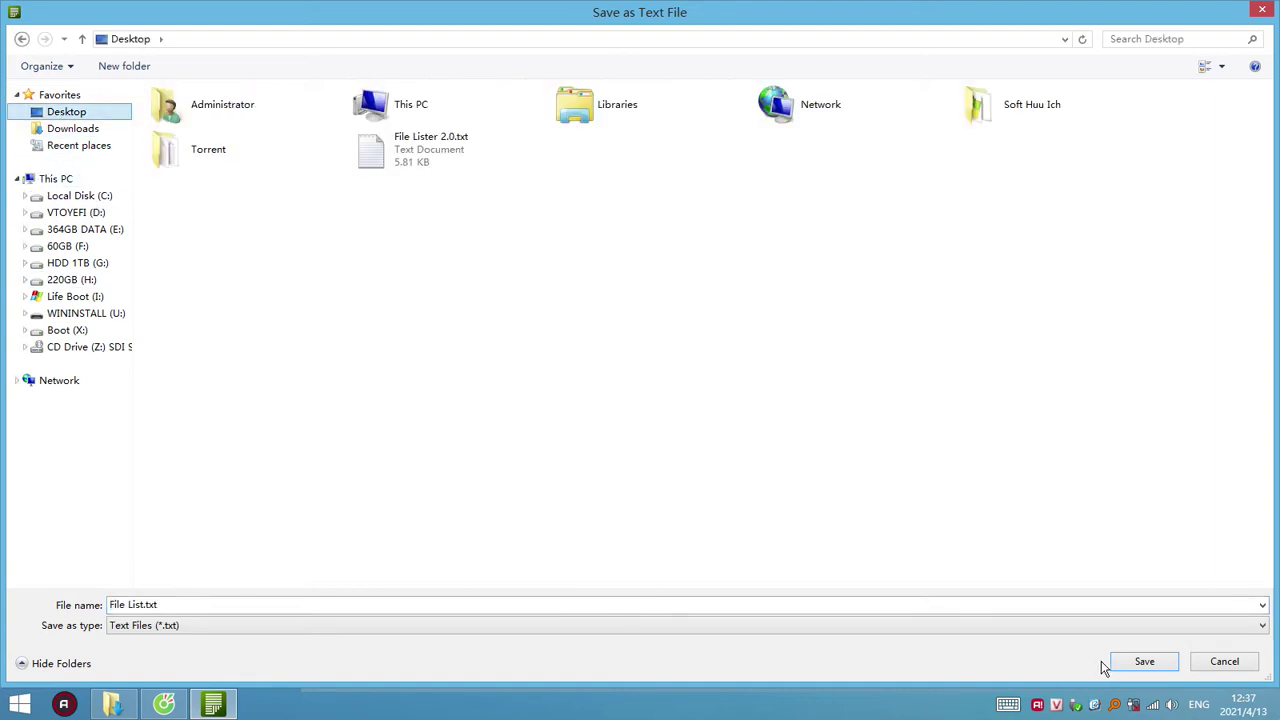
pyautogui.click(1143, 662)
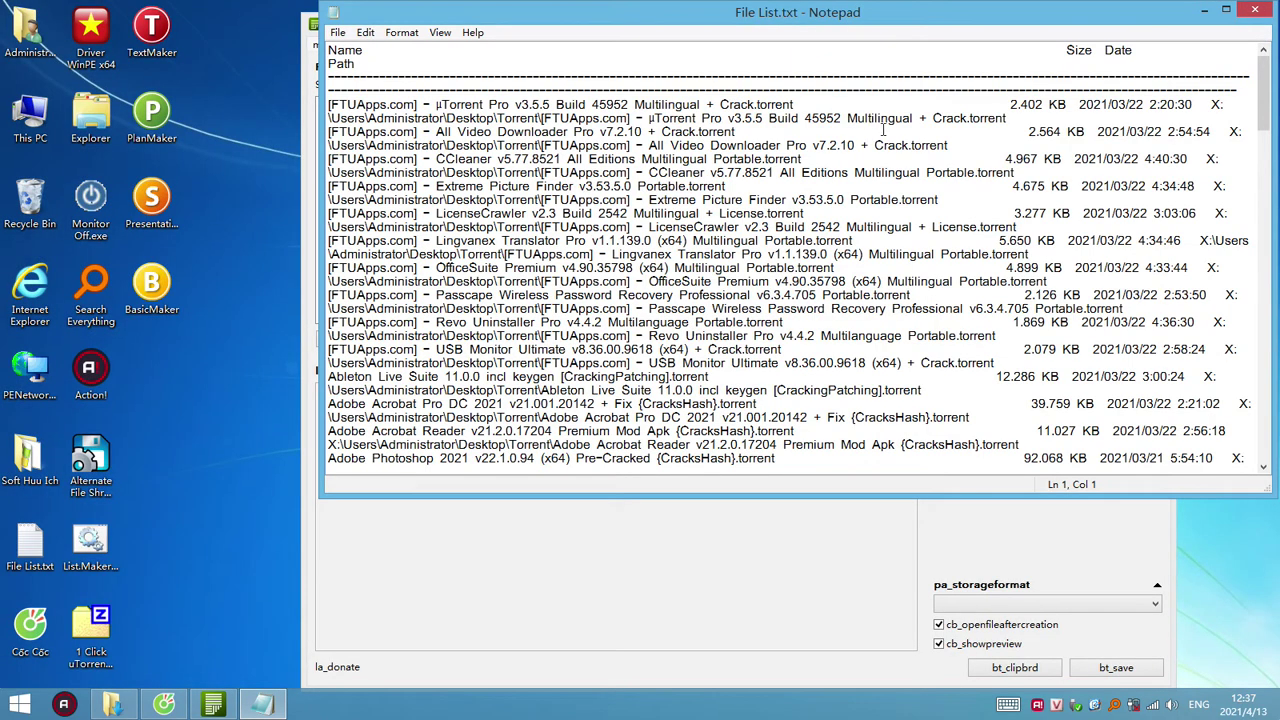
# Step: Maximize the opened File List.txt and inspect the first entry's size, date and path
pyautogui.click(1226, 10)
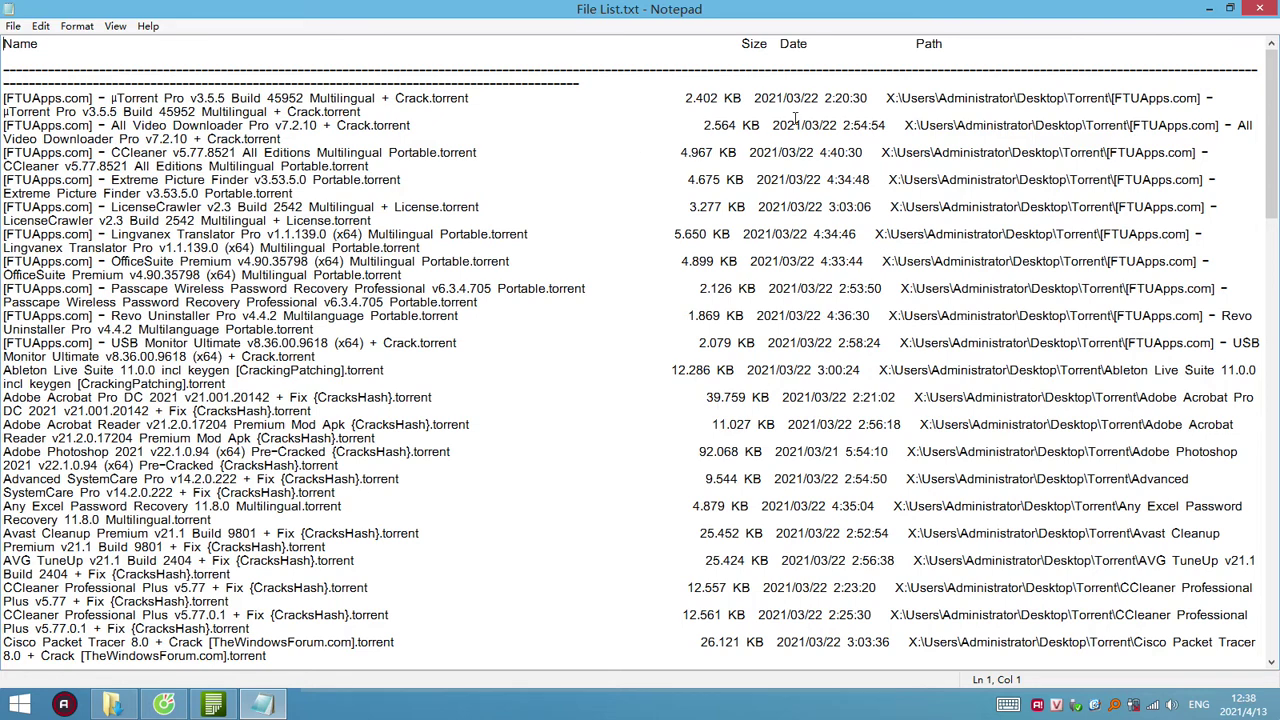
pyautogui.moveTo(686, 97); pyautogui.dragTo(748, 96)
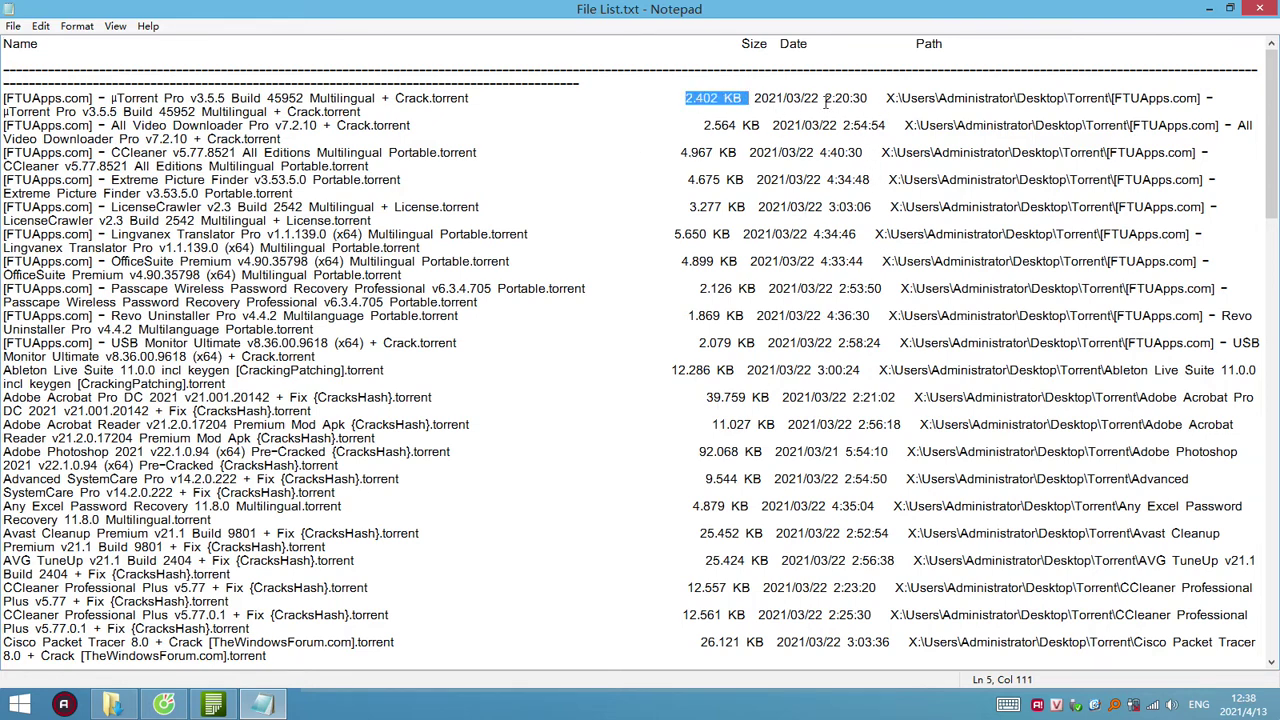
pyautogui.moveTo(755, 97); pyautogui.dragTo(1226, 97)
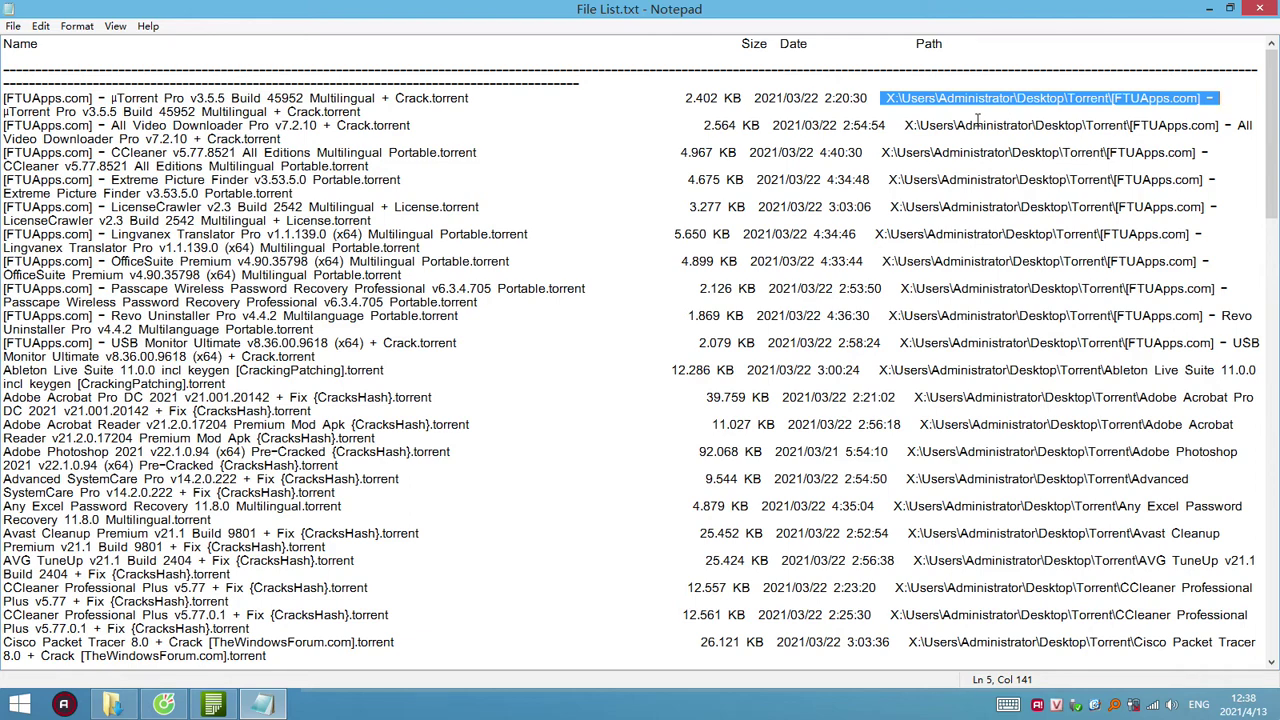
# Step: Copy the folder path X:\Users\Administrator\Desktop\Torrent\ from the first entry of the list
pyautogui.moveTo(884, 102); pyautogui.dragTo(1108, 97)
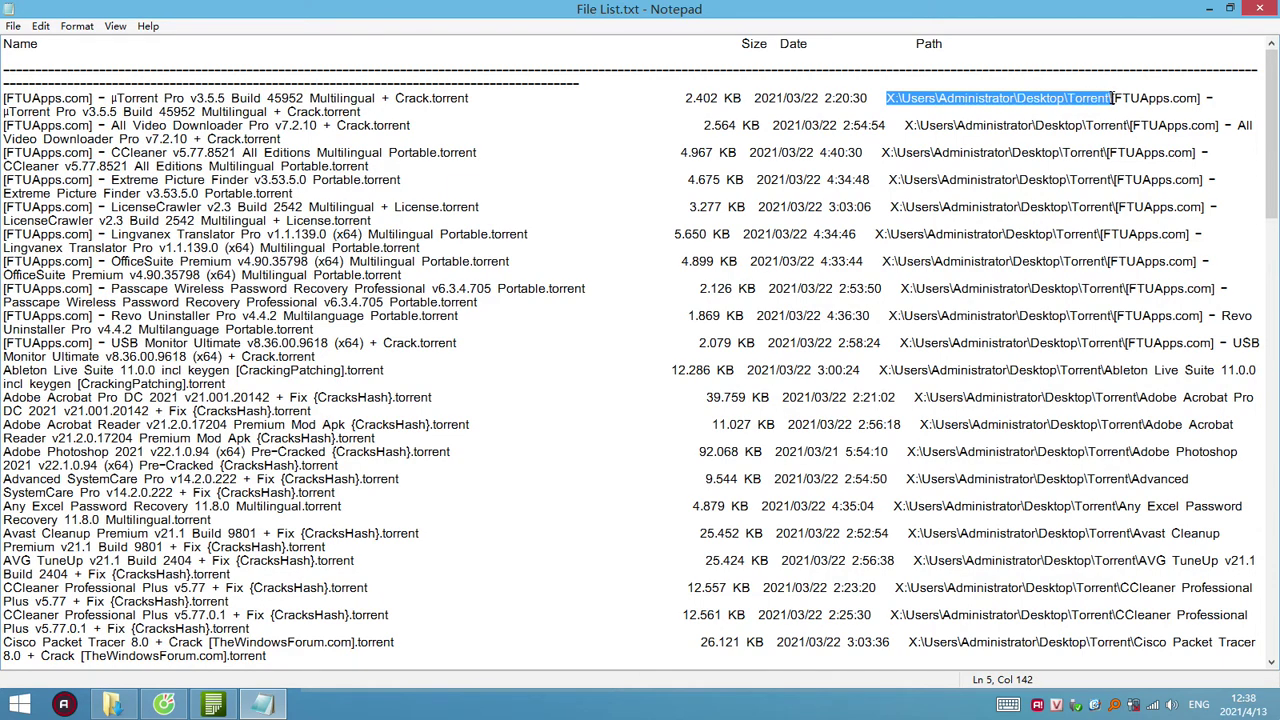
pyautogui.scroll(-18, 1120, 162)
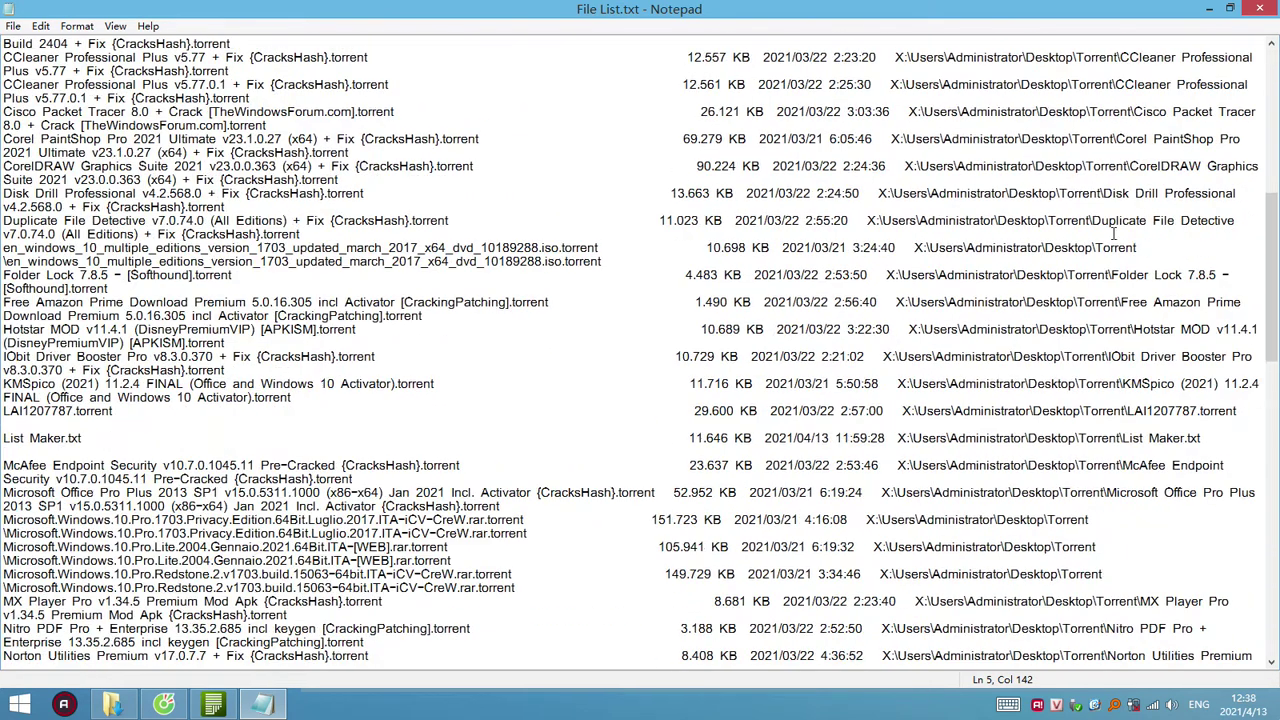
pyautogui.scroll(17, 1113, 233)
pyautogui.scroll(1, 1113, 233)
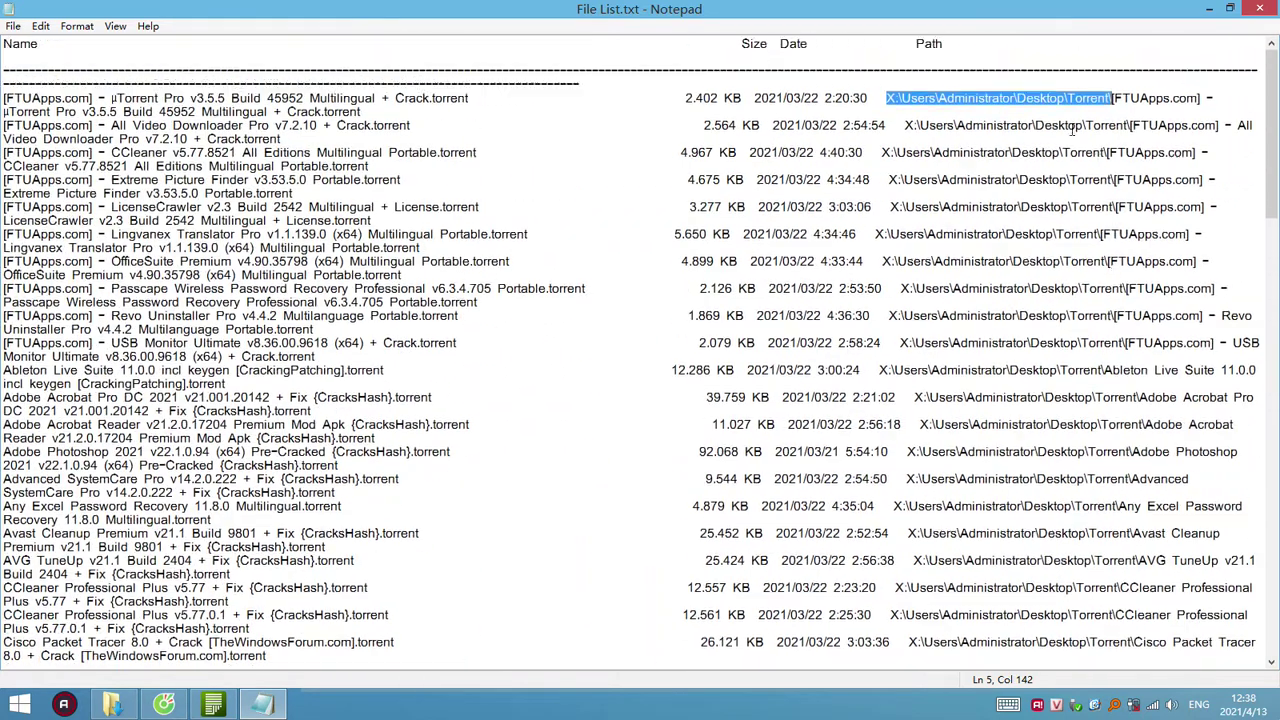
pyautogui.rightClick(995, 103)
pyautogui.click(1050, 150)
# Step: Replace all occurrences of the copied Torrent folder path with "...." and check the entries down the list
pyautogui.click(40, 26)
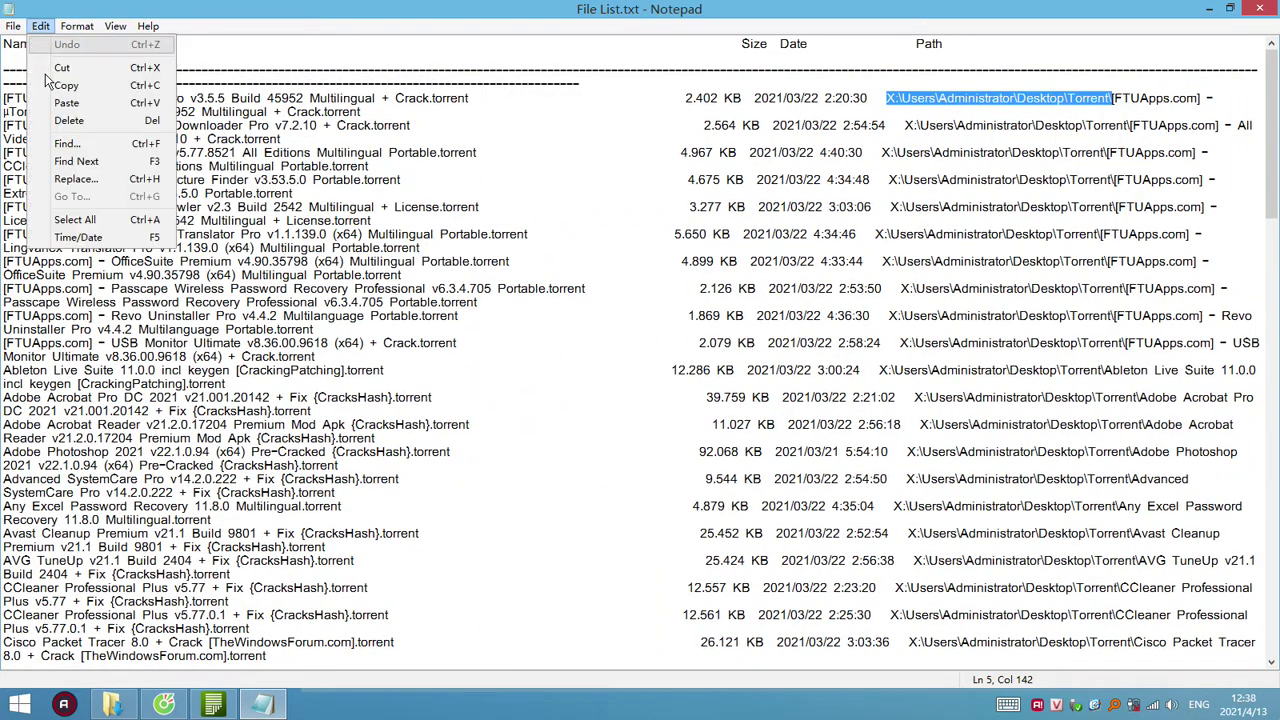
pyautogui.click(80, 181)
pyautogui.hotkey('ctrl', 'v')
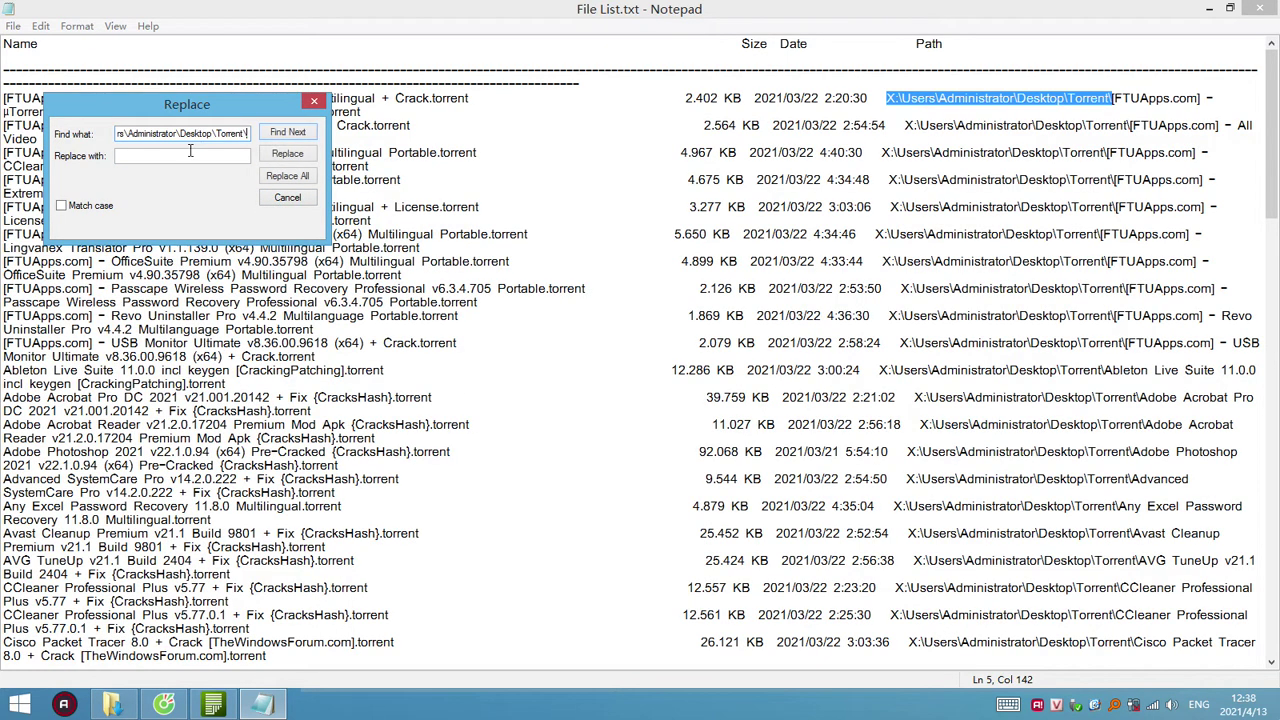
pyautogui.click(195, 157)
pyautogui.write('....')
pyautogui.click(307, 178)
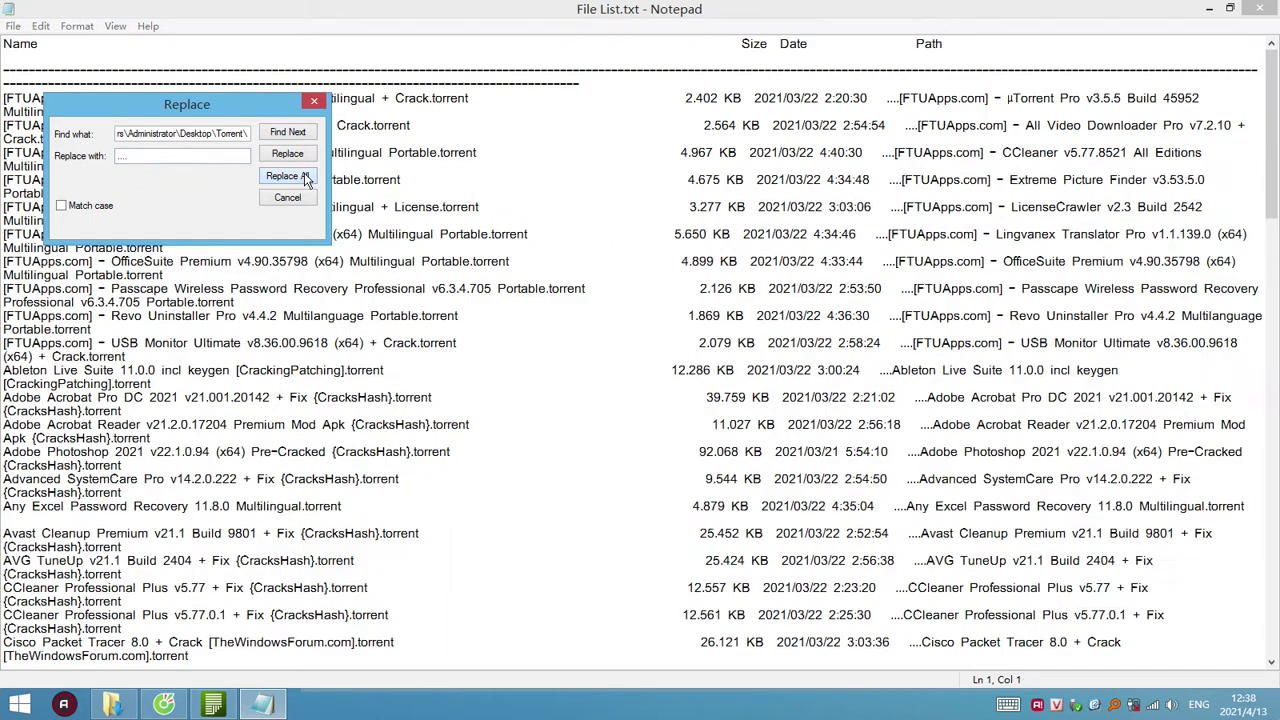
pyautogui.click(320, 99)
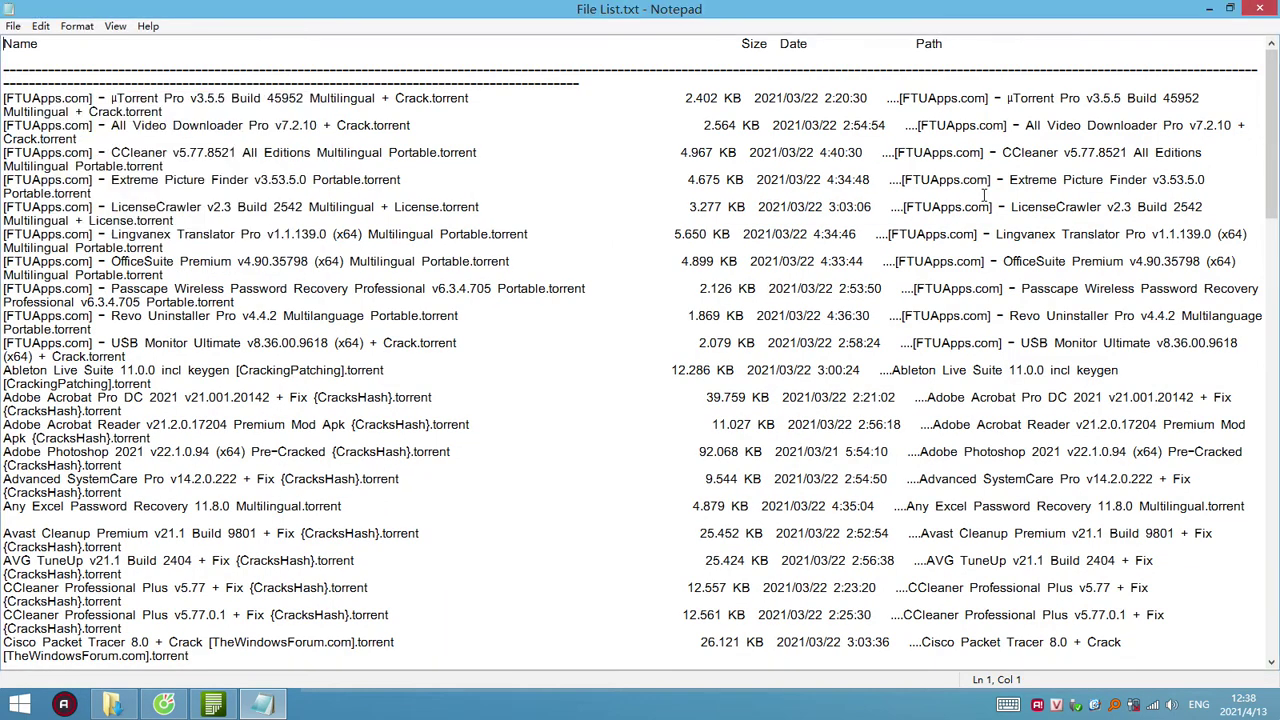
pyautogui.scroll(-20, 1030, 291)
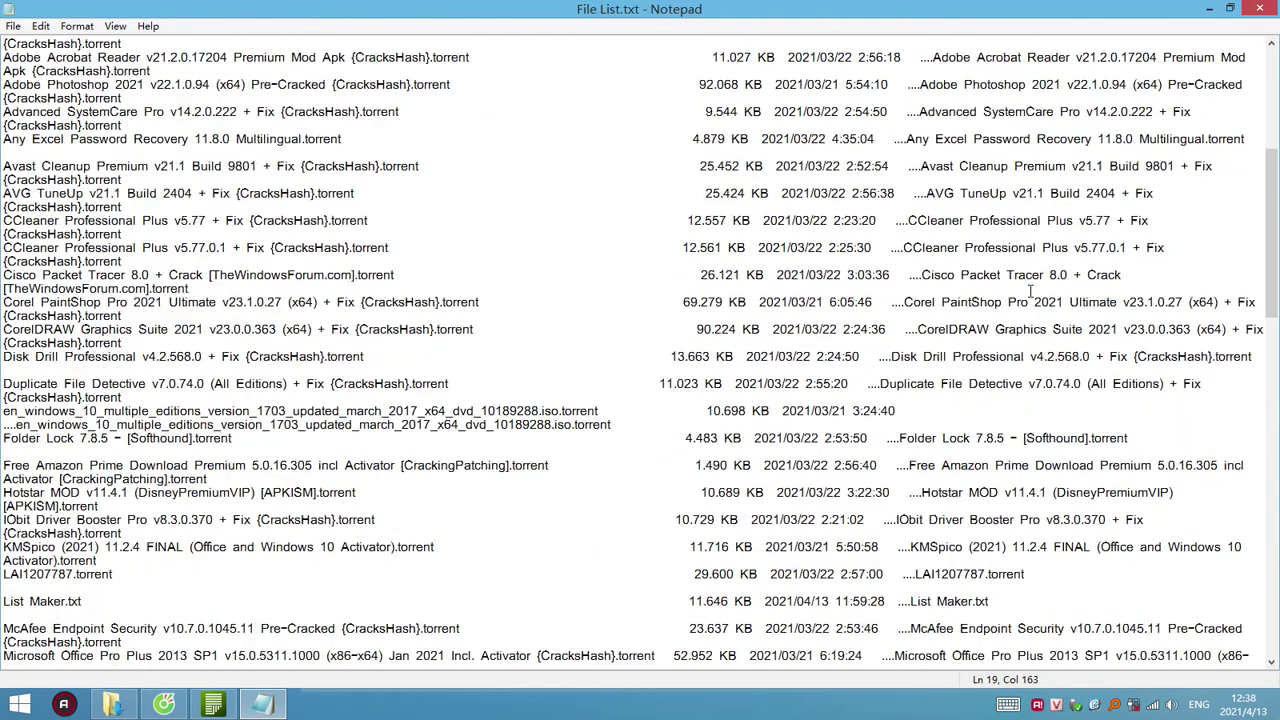
# Step: Review the shortened paths throughout File List.txt and inspect the first entry's size and date
pyautogui.scroll(-6, 1030, 291)
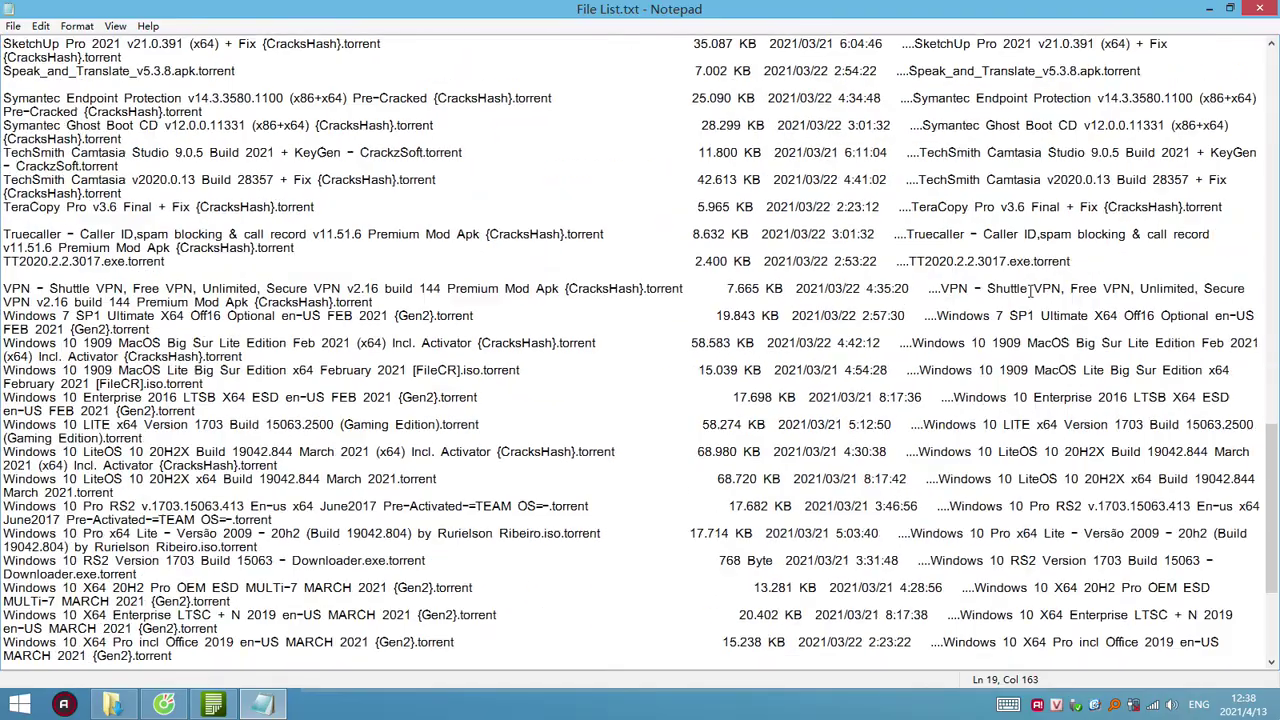
pyautogui.scroll(9, 1030, 291)
pyautogui.scroll(20, 1030, 291)
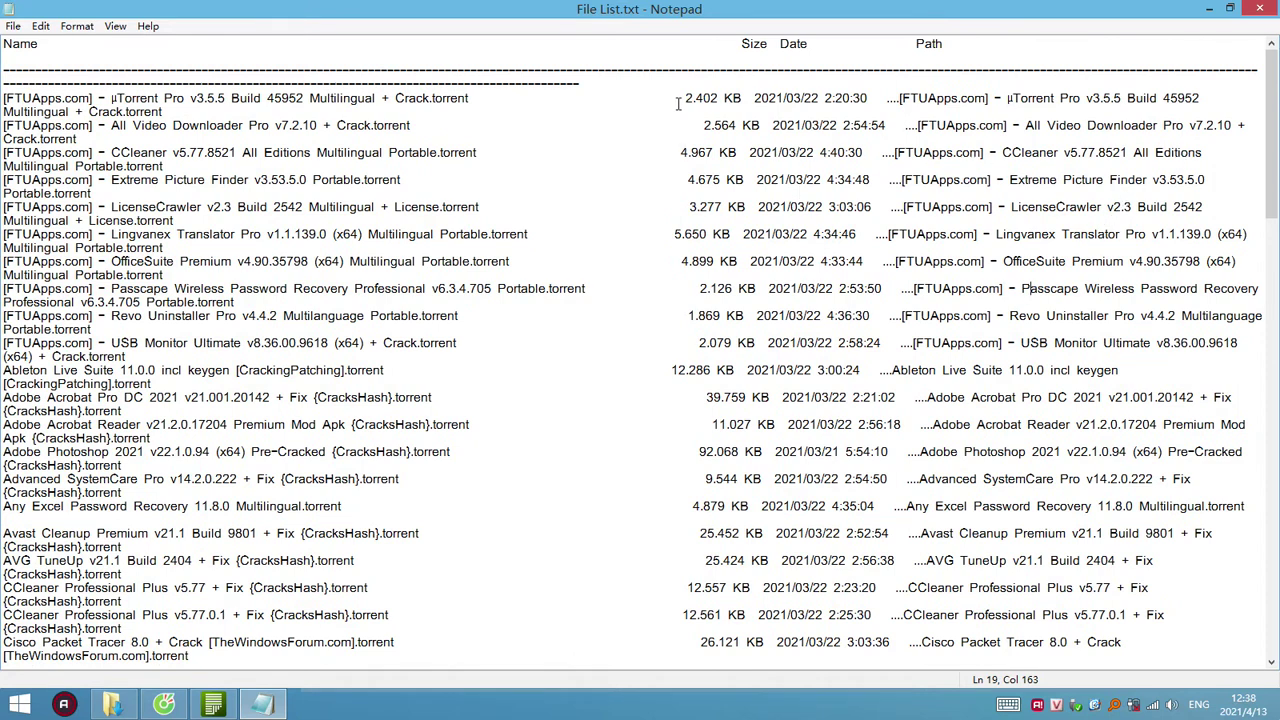
pyautogui.moveTo(678, 98); pyautogui.dragTo(788, 98)
pyautogui.click(880, 98)
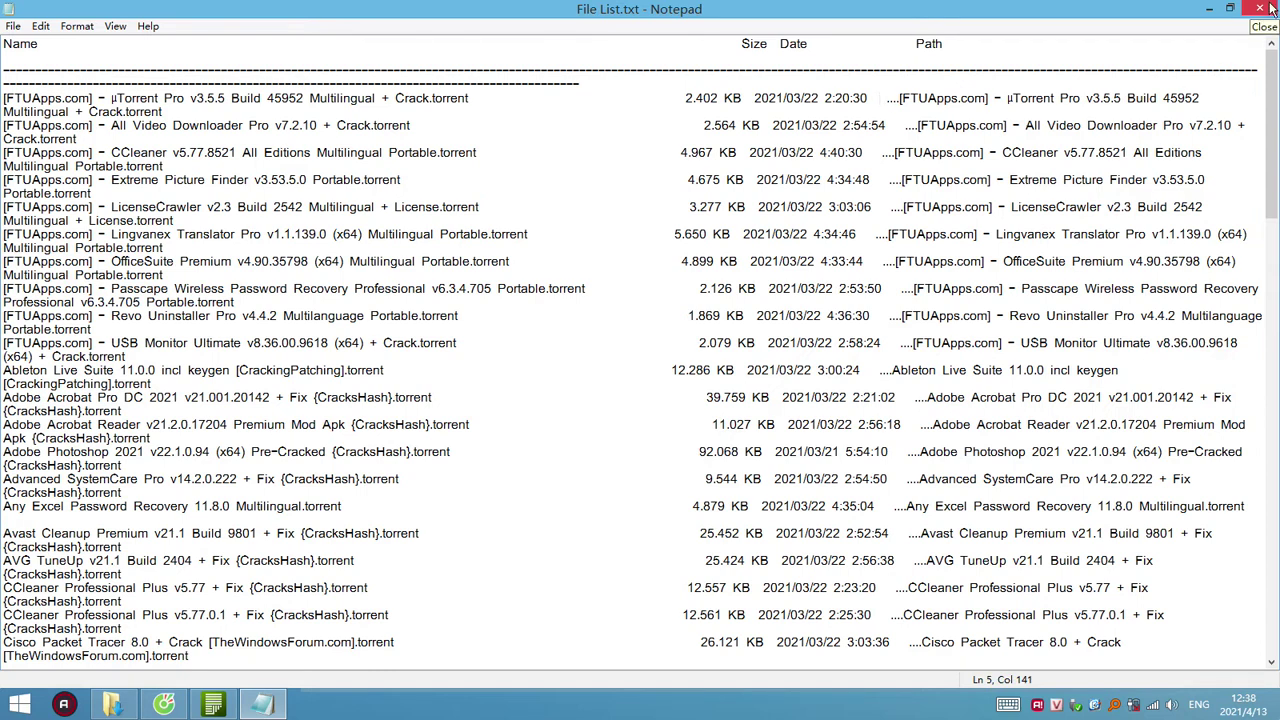
pyautogui.click(566, 210)
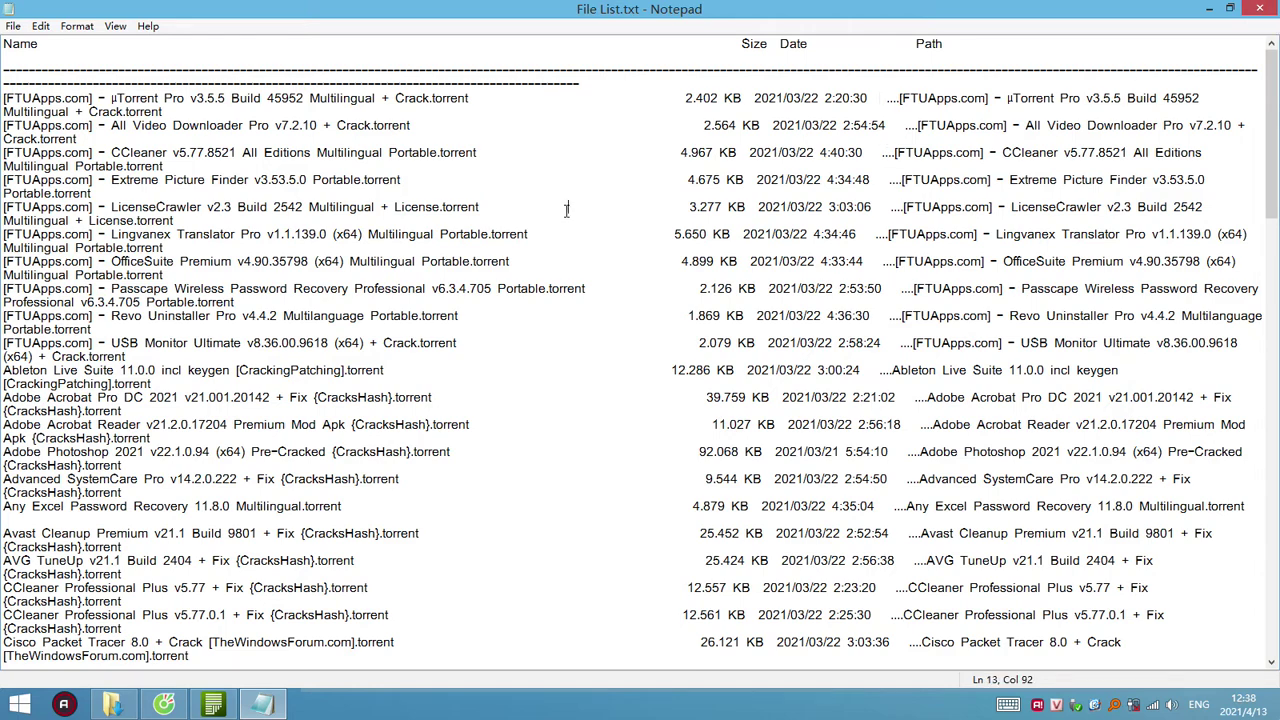
# Step: Close File List.txt and exit the file list creator, dismissing its error dialog
pyautogui.click(1246, 10)
pyautogui.click(676, 375)
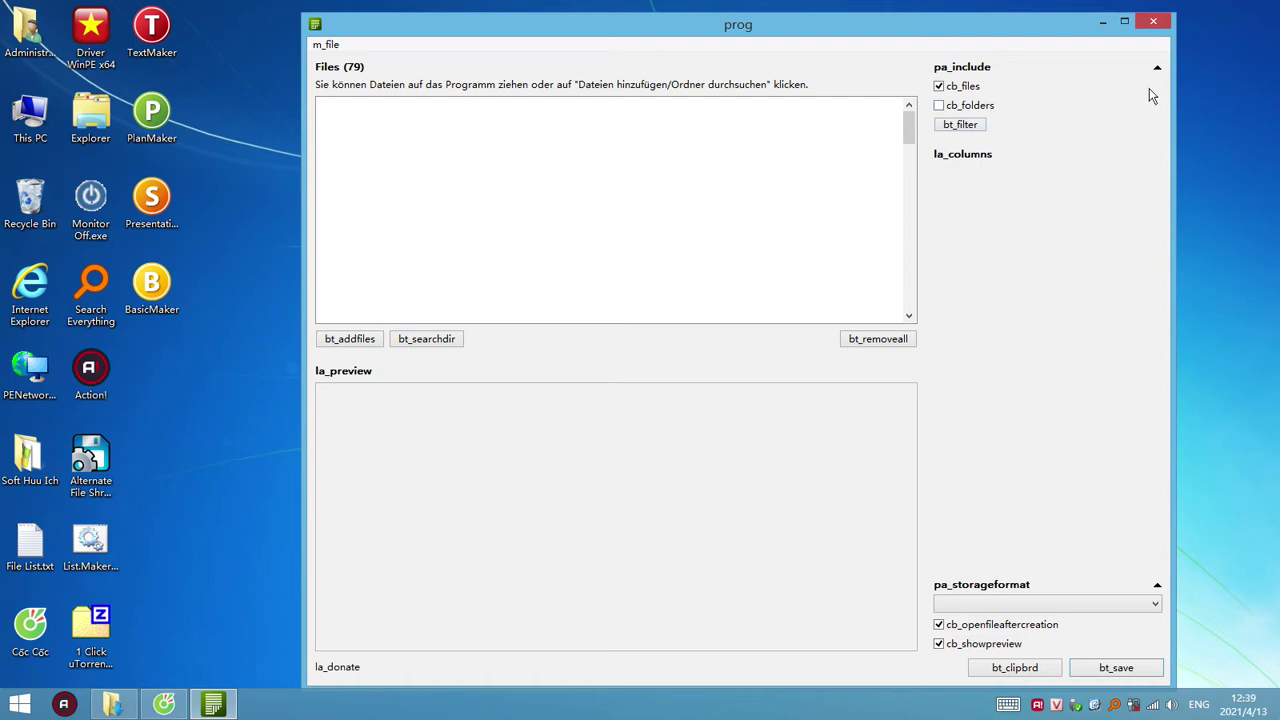
pyautogui.click(1153, 21)
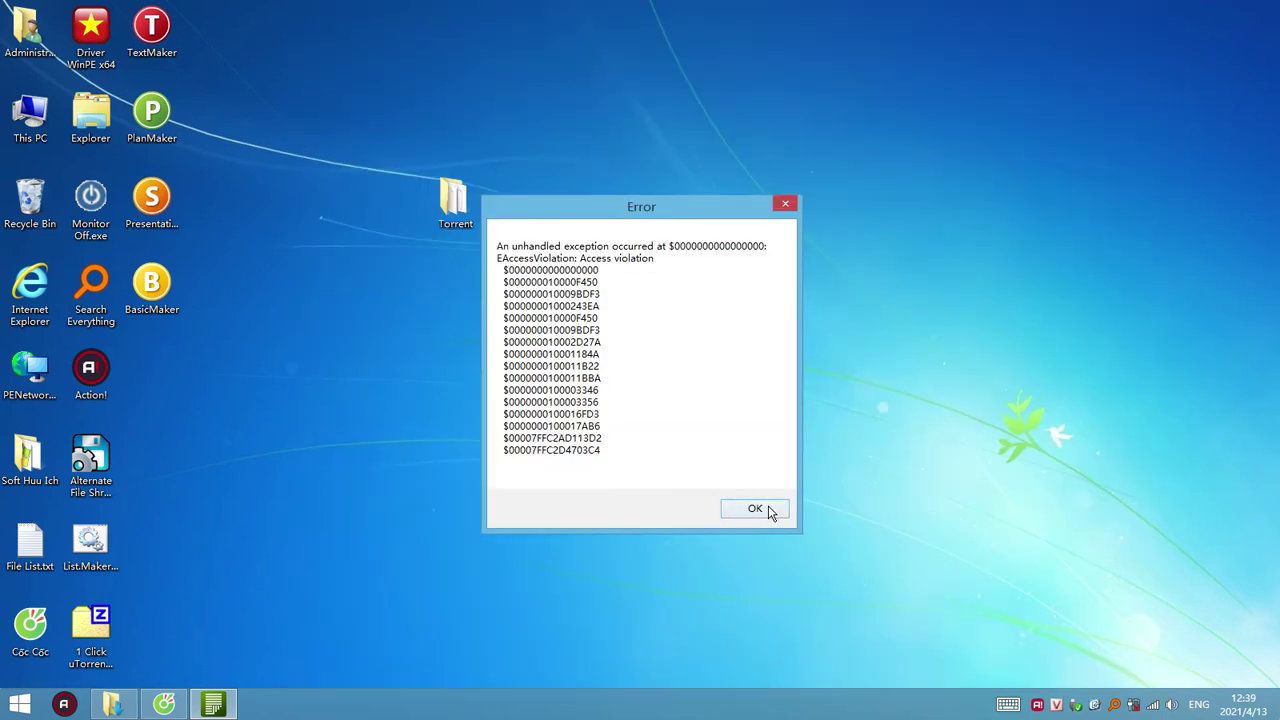
pyautogui.click(755, 509)
# Step: Permanently delete File Lister 0.2, FilelistCreator.exe, both FilelistCreator archives, FileLister 1.00 and the JavaSetup8u281 archive from Downloads
pyautogui.click(112, 704)
pyautogui.click(520, 320)
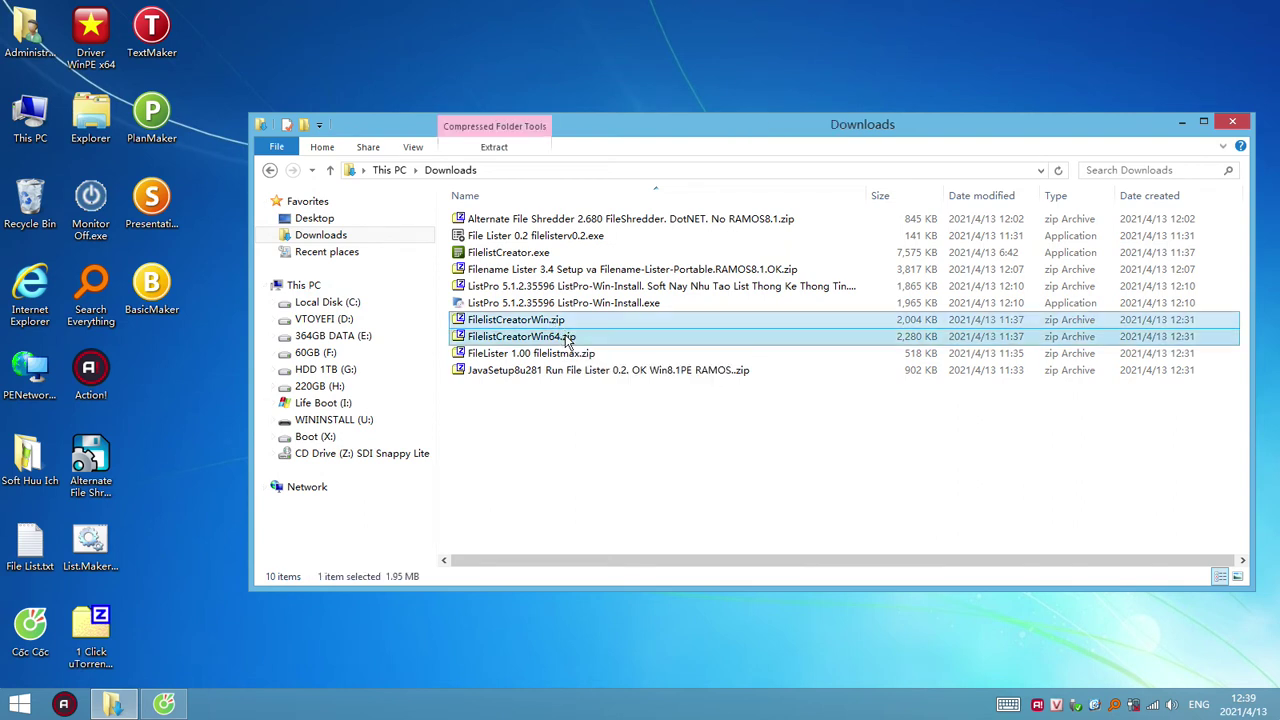
pyautogui.keyDown('ctrl'); pyautogui.click(567, 338); pyautogui.keyUp('ctrl')
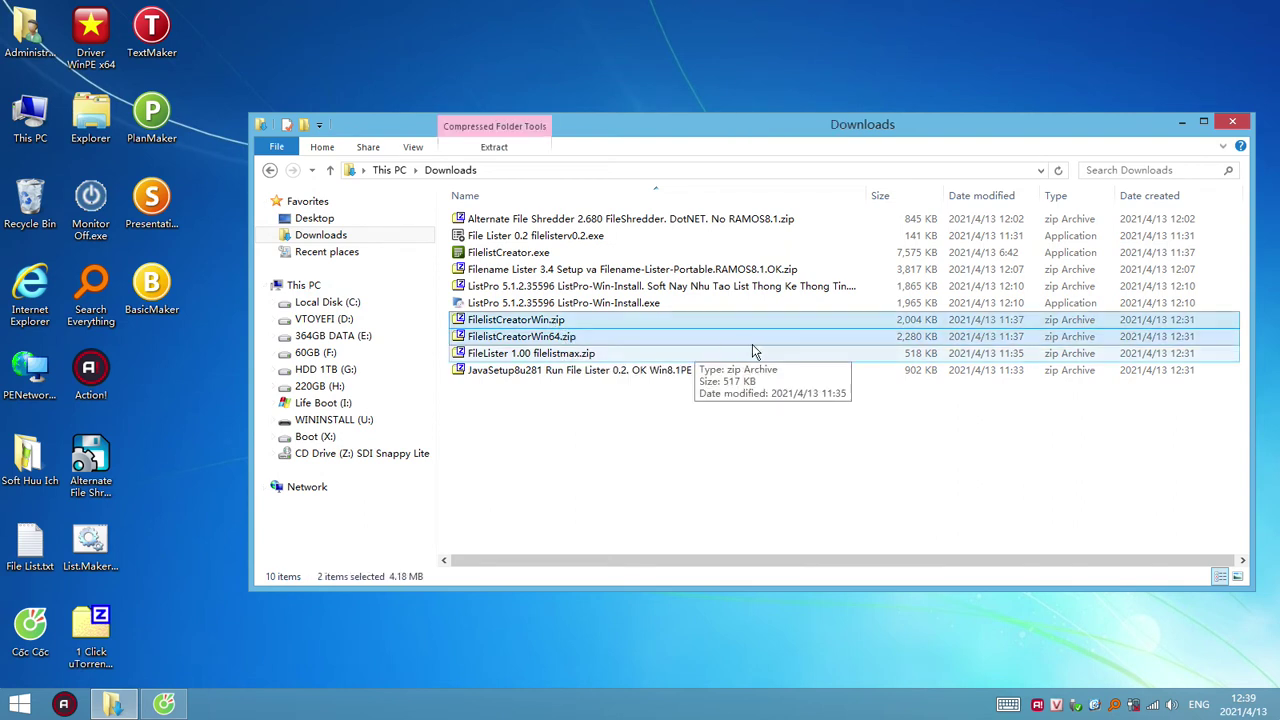
pyautogui.keyDown('ctrl'); pyautogui.click(564, 355); pyautogui.keyUp('ctrl')
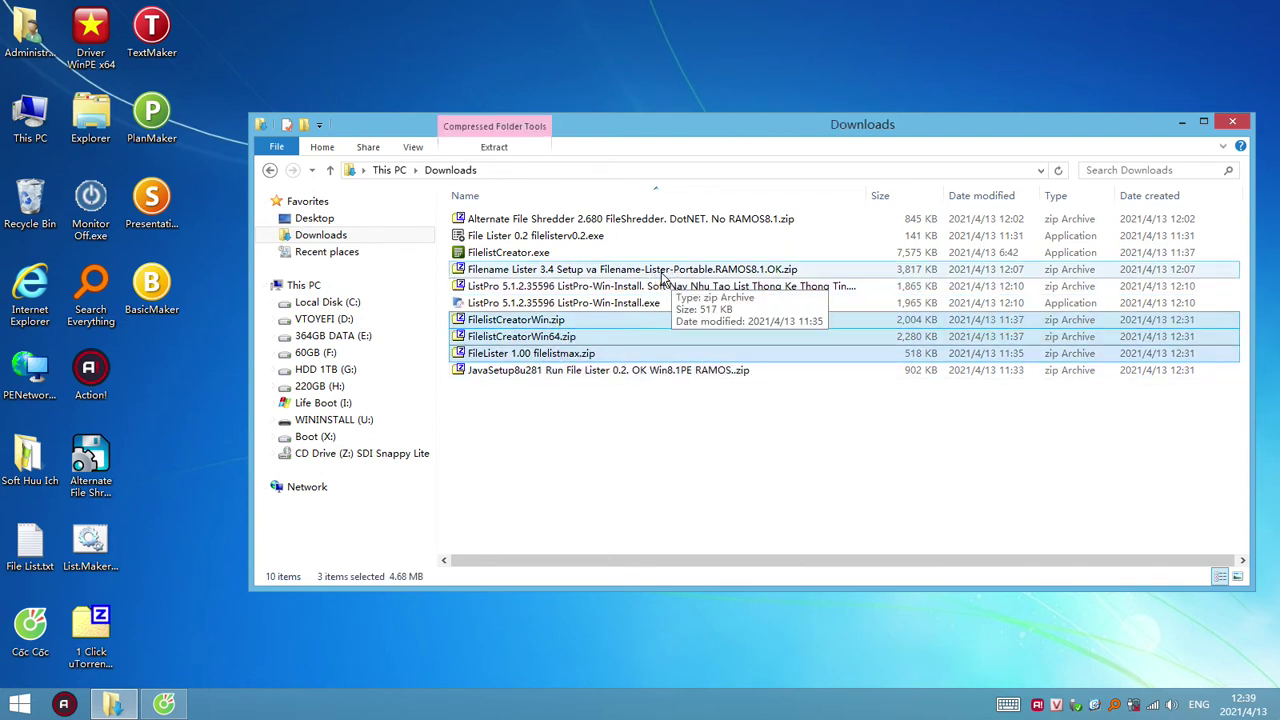
pyautogui.keyDown('ctrl'); pyautogui.click(540, 253); pyautogui.keyUp('ctrl')
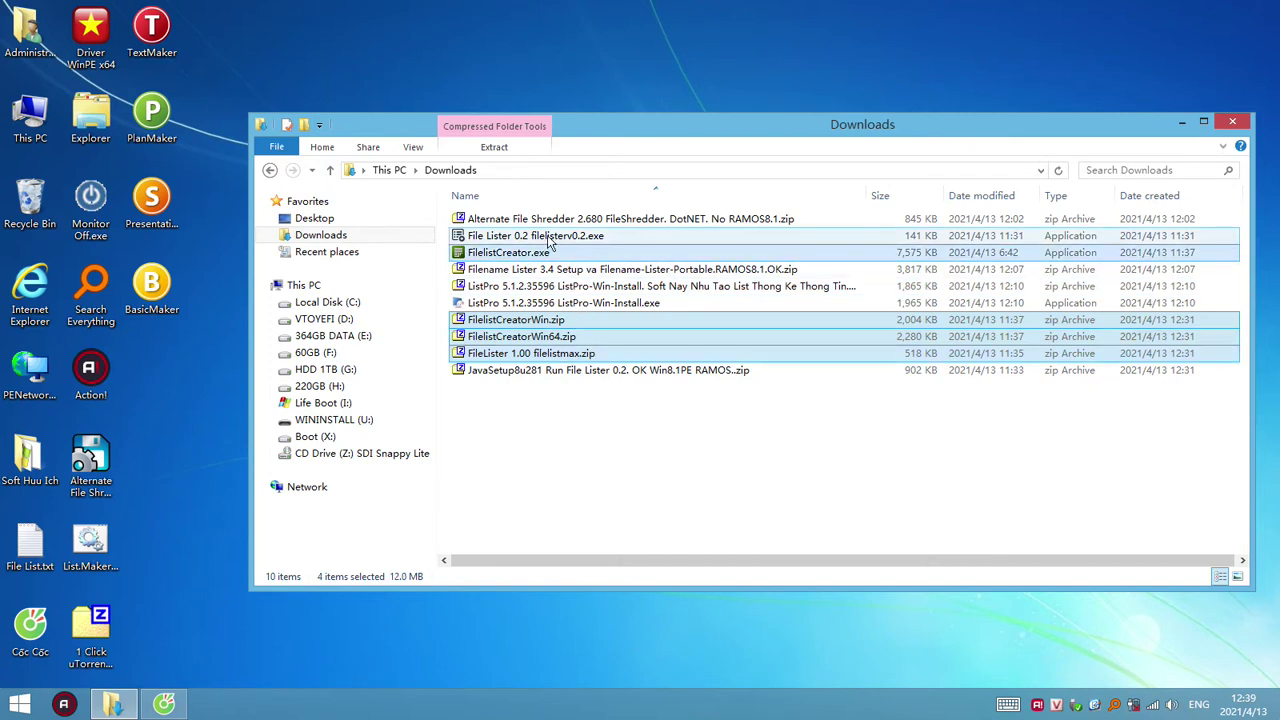
pyautogui.keyDown('ctrl'); pyautogui.click(582, 238); pyautogui.keyUp('ctrl')
pyautogui.rightClick(603, 340)
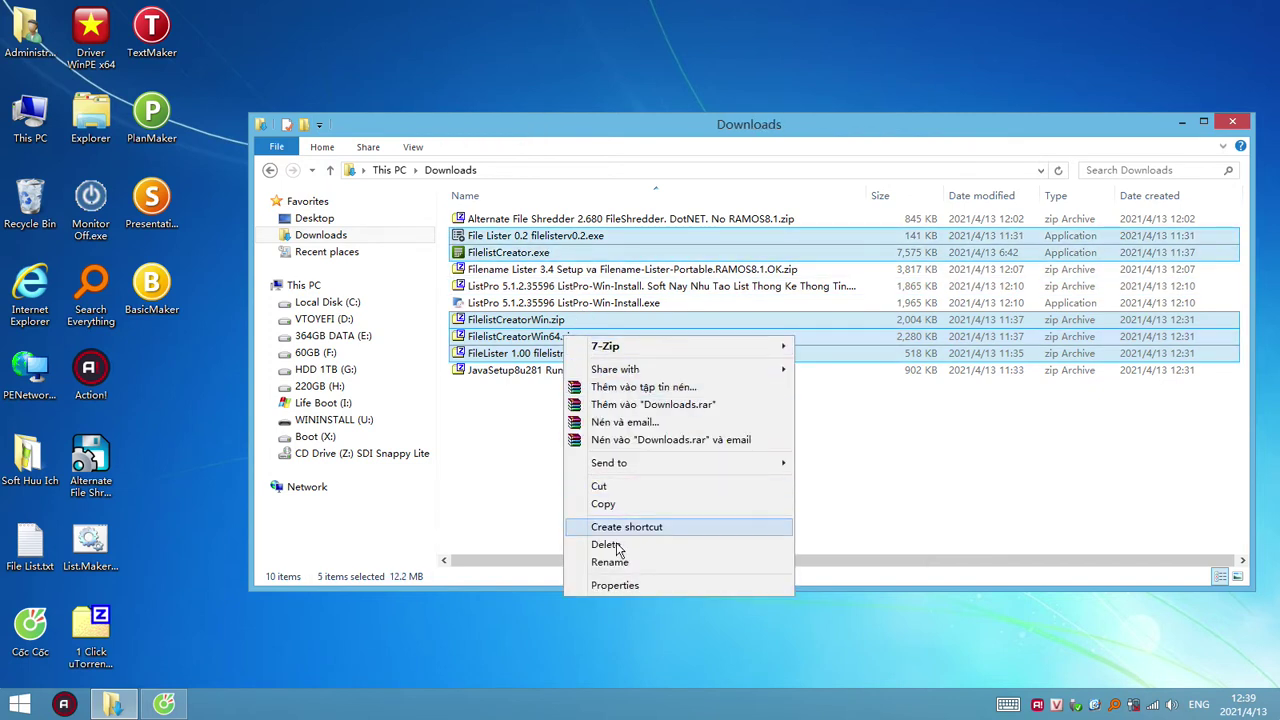
pyautogui.keyDown('ctrl'); pyautogui.click(565, 370); pyautogui.keyUp('ctrl')
pyautogui.rightClick(566, 369)
pyautogui.click(607, 573)
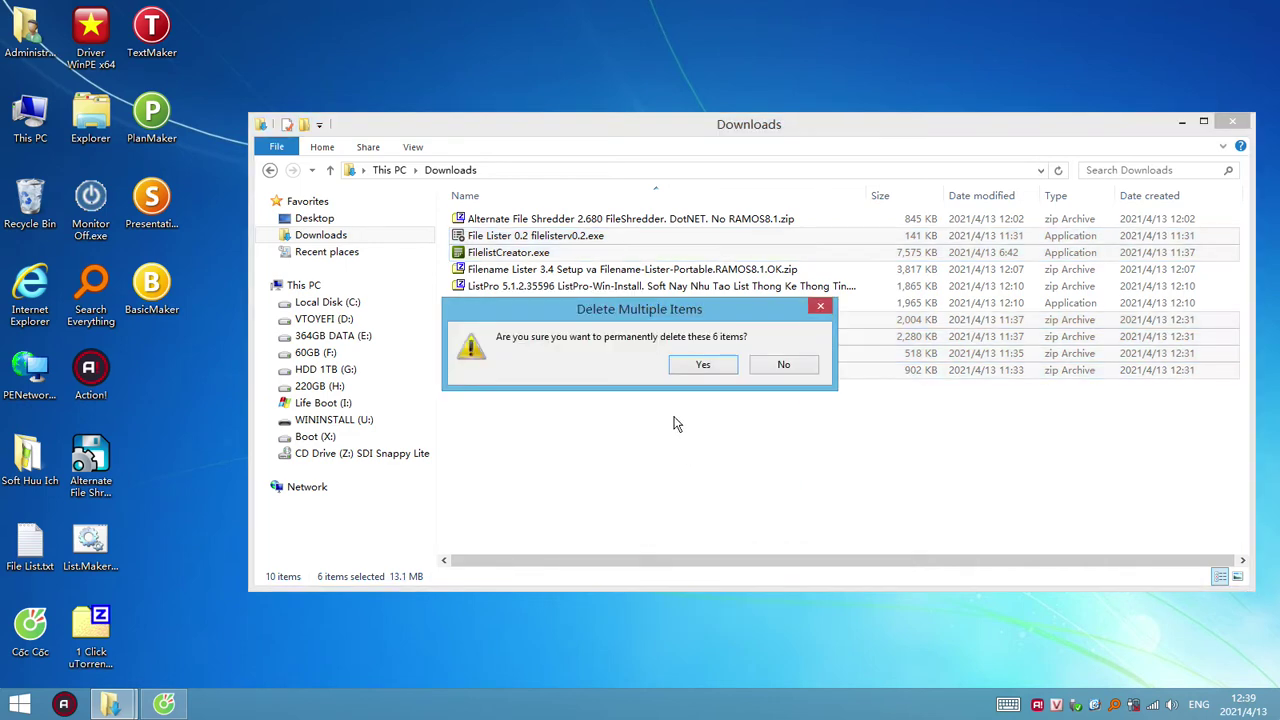
pyautogui.click(694, 363)
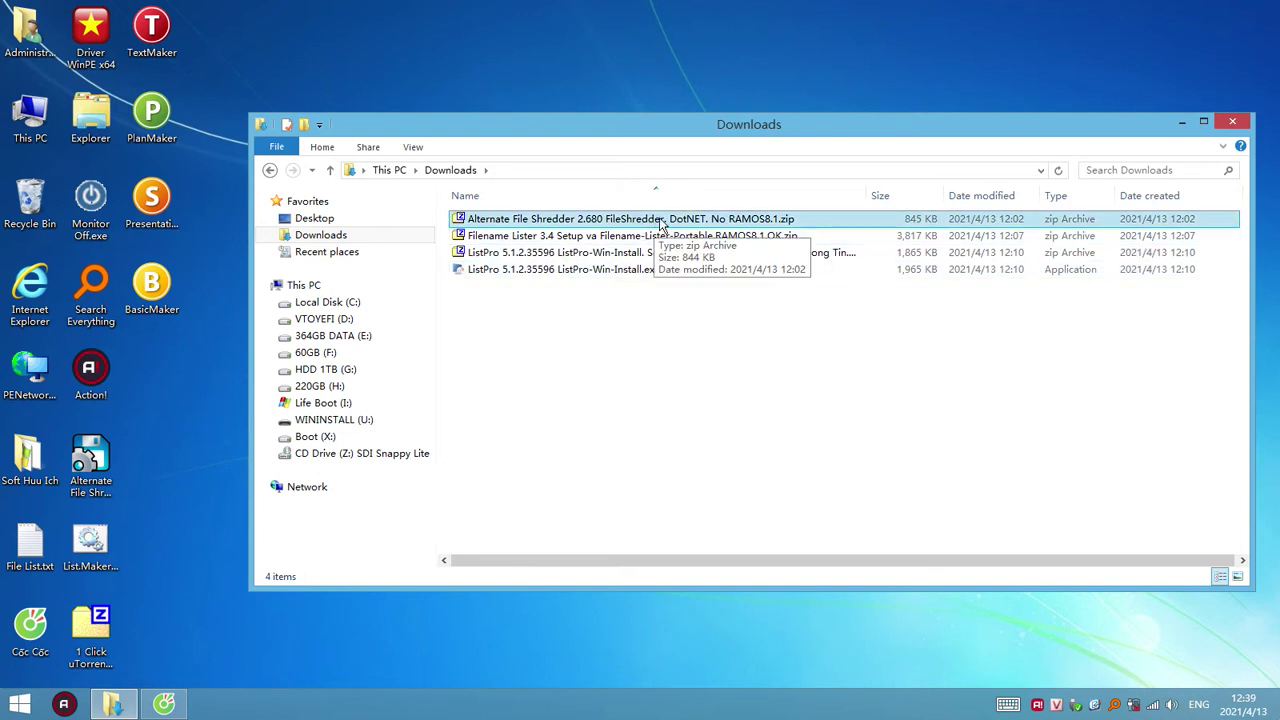
pyautogui.click(660, 221)
pyautogui.doubleClick(660, 221)
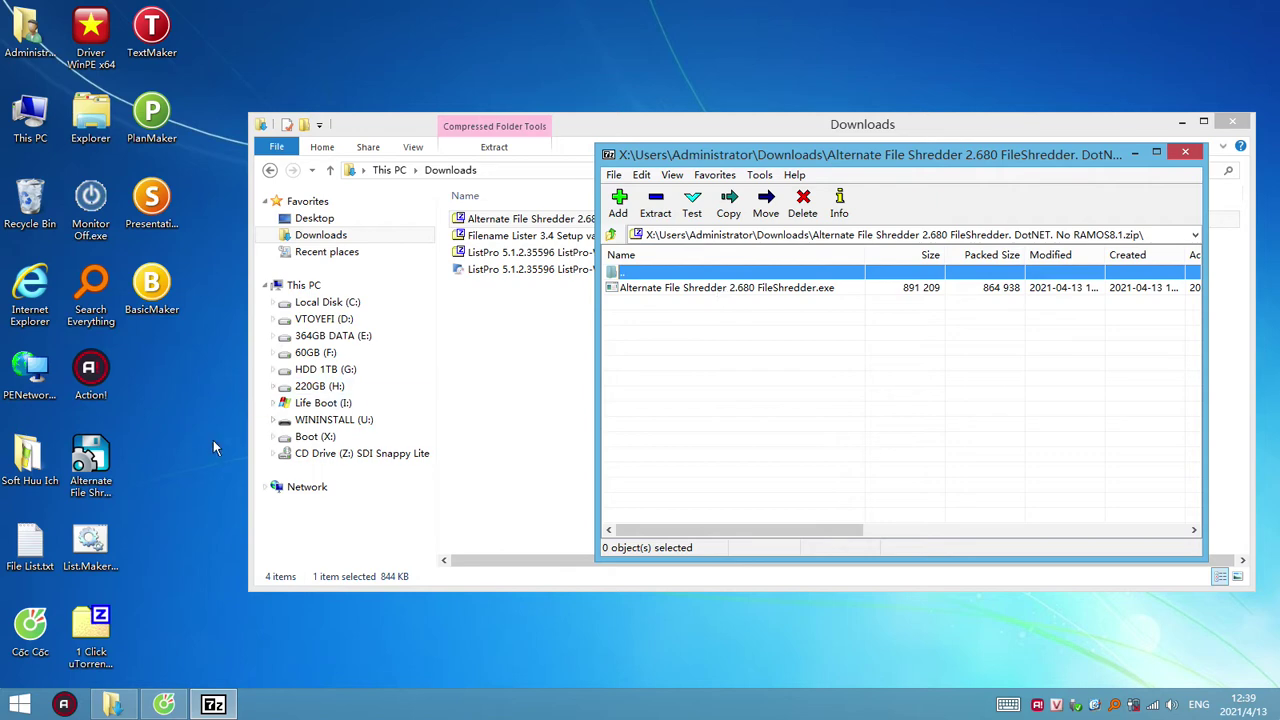
pyautogui.click(90, 458)
pyautogui.doubleClick(745, 288)
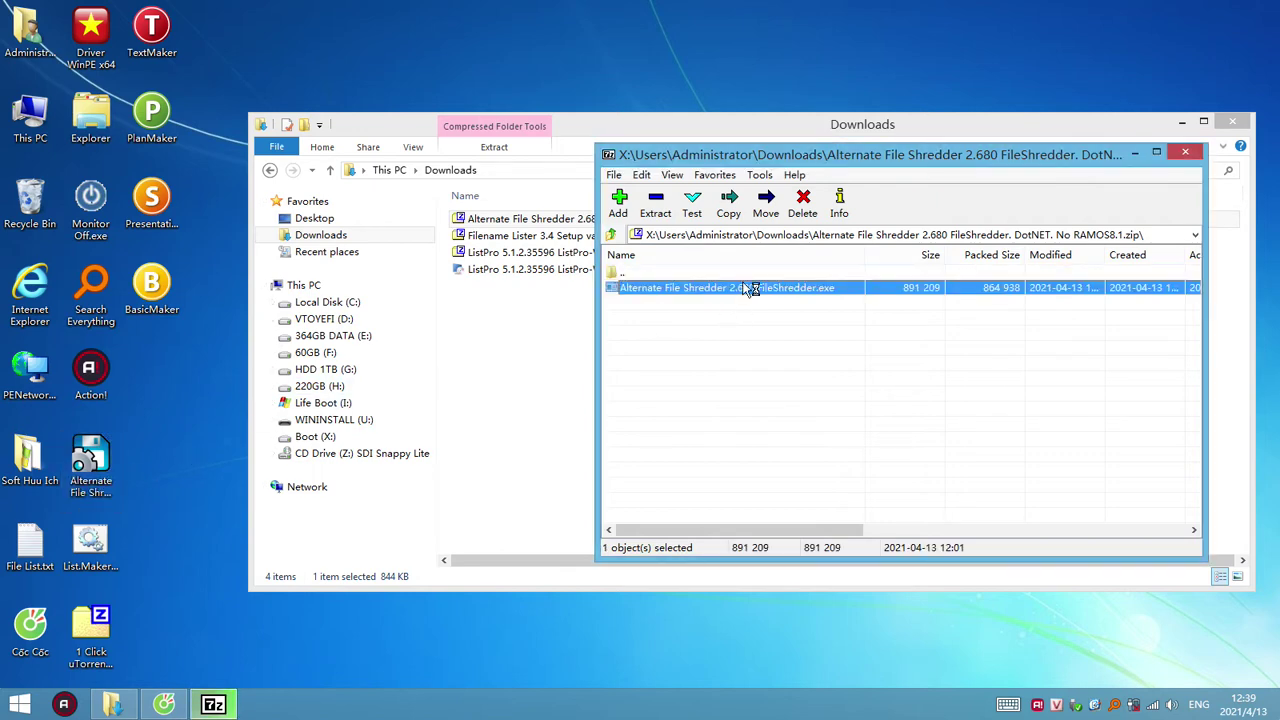
pyautogui.click(660, 385)
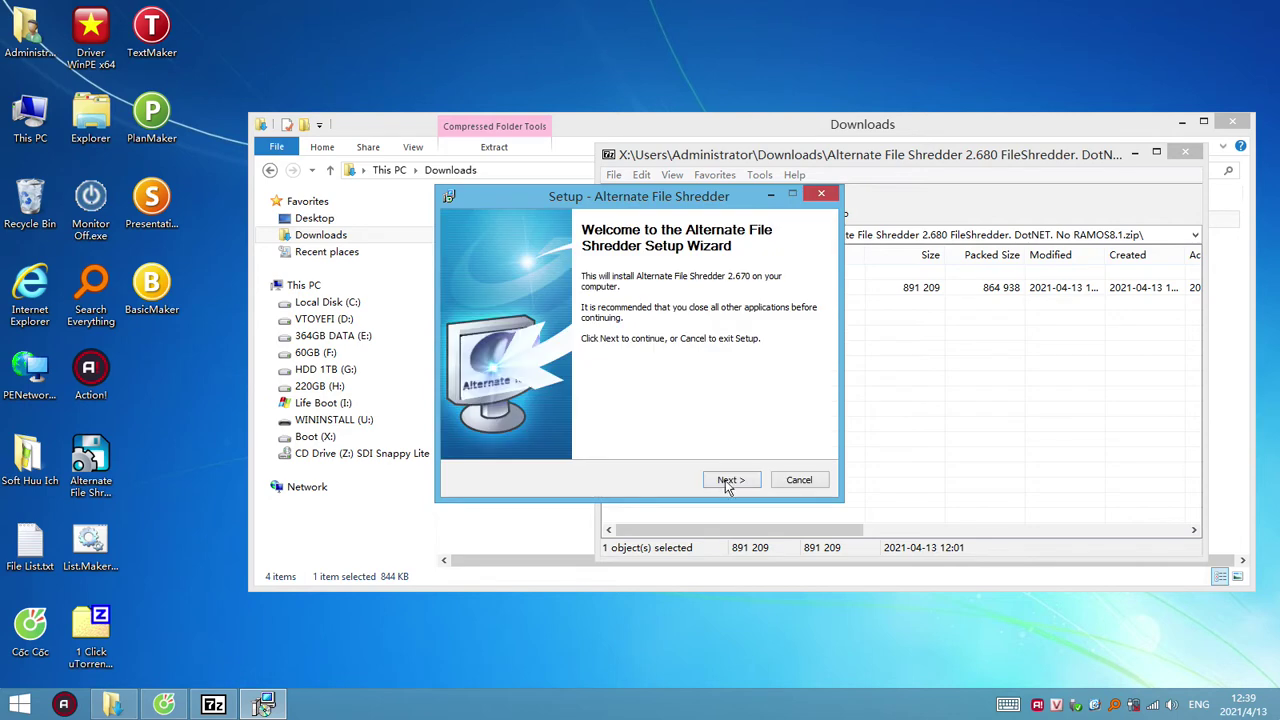
pyautogui.click(730, 480)
pyautogui.click(550, 431)
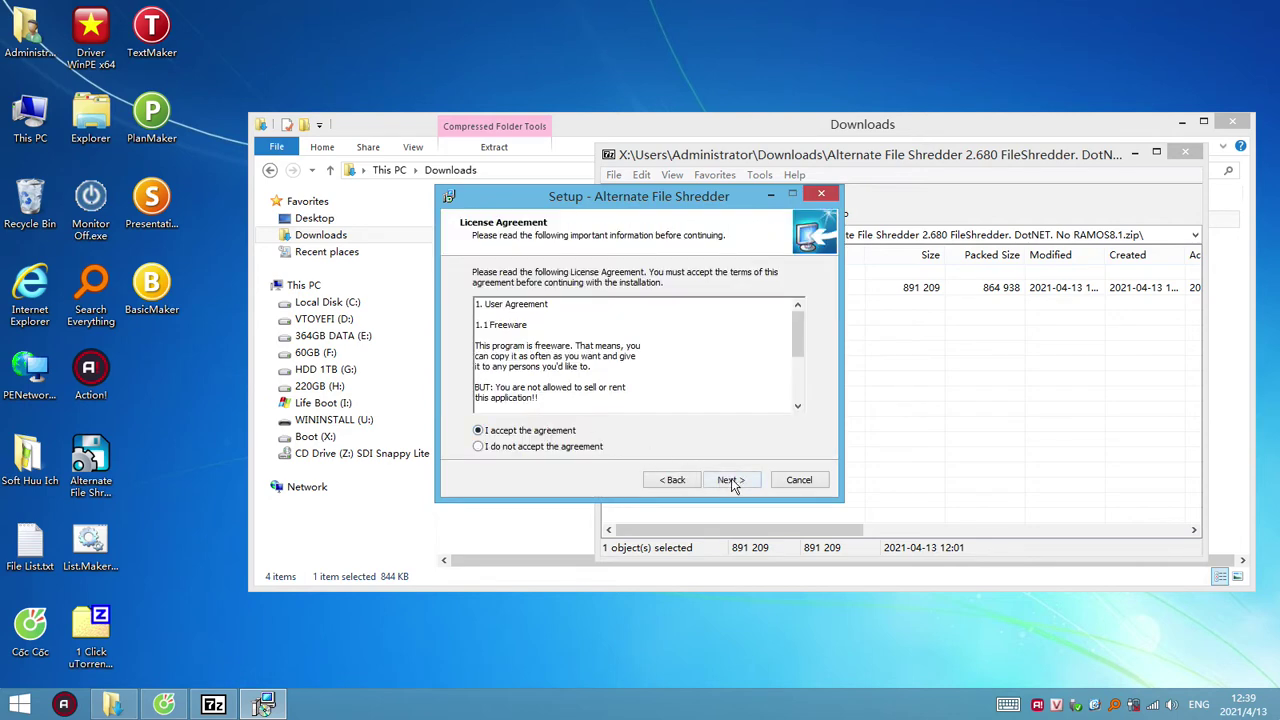
pyautogui.click(731, 479)
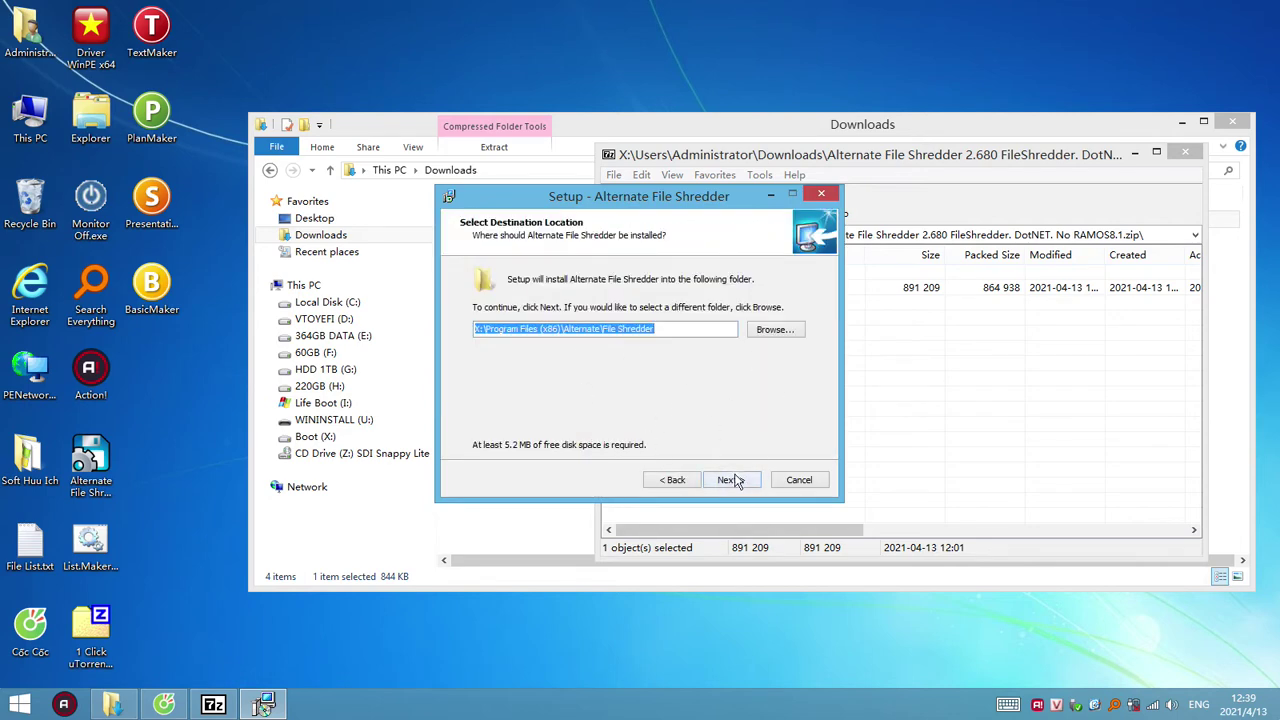
pyautogui.click(816, 478)
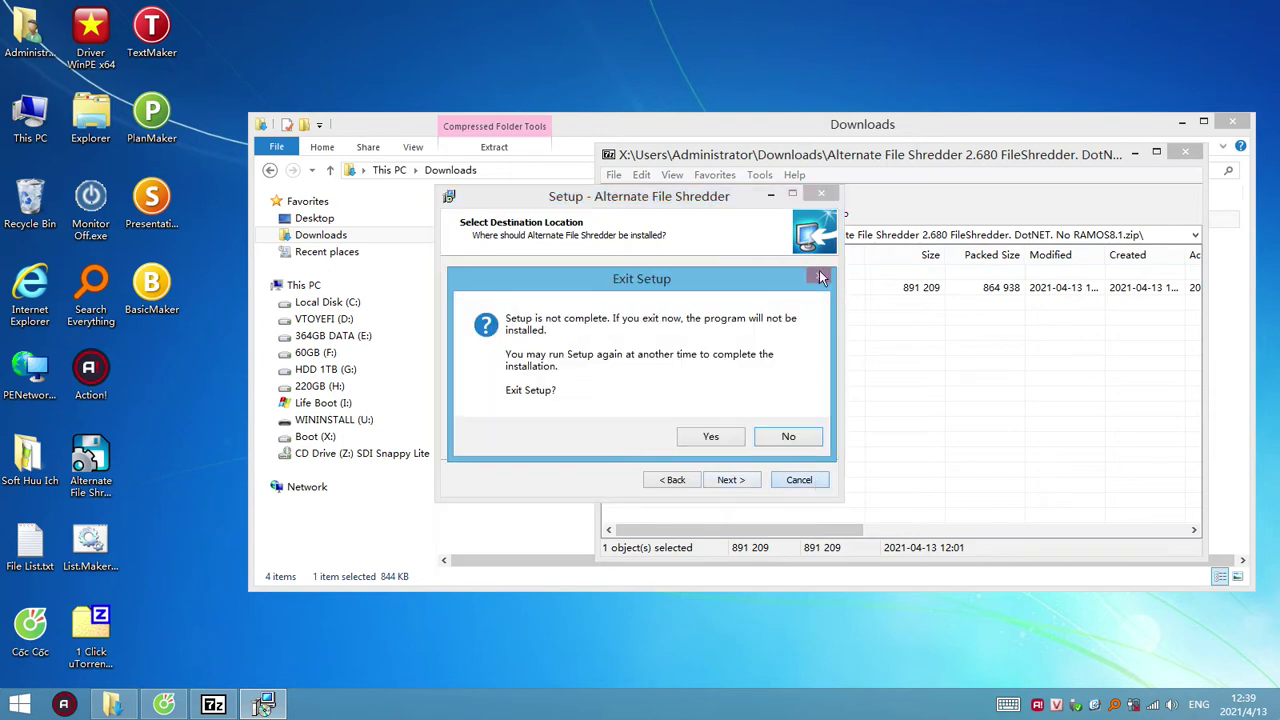
pyautogui.click(712, 436)
pyautogui.click(1184, 150)
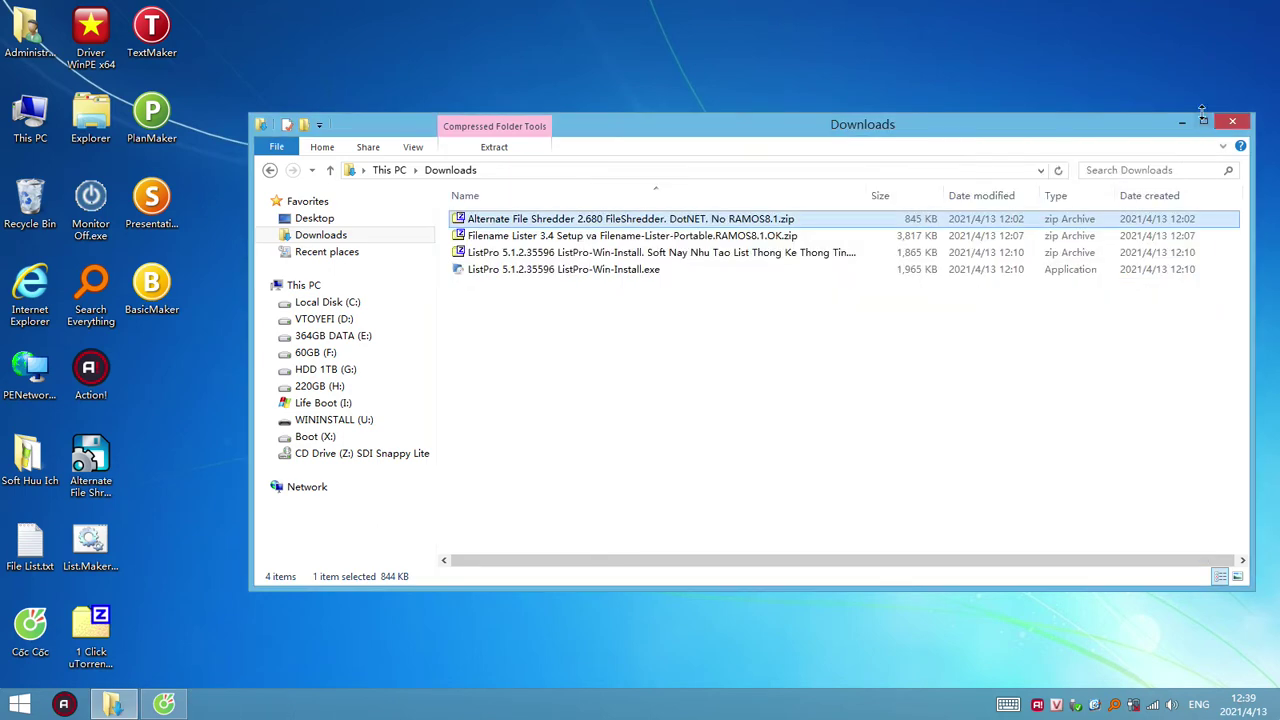
# Step: Close the Downloads folder and try to run the installed Alternate File Shredder from the desktop
pyautogui.click(1231, 121)
pyautogui.doubleClick(110, 460)
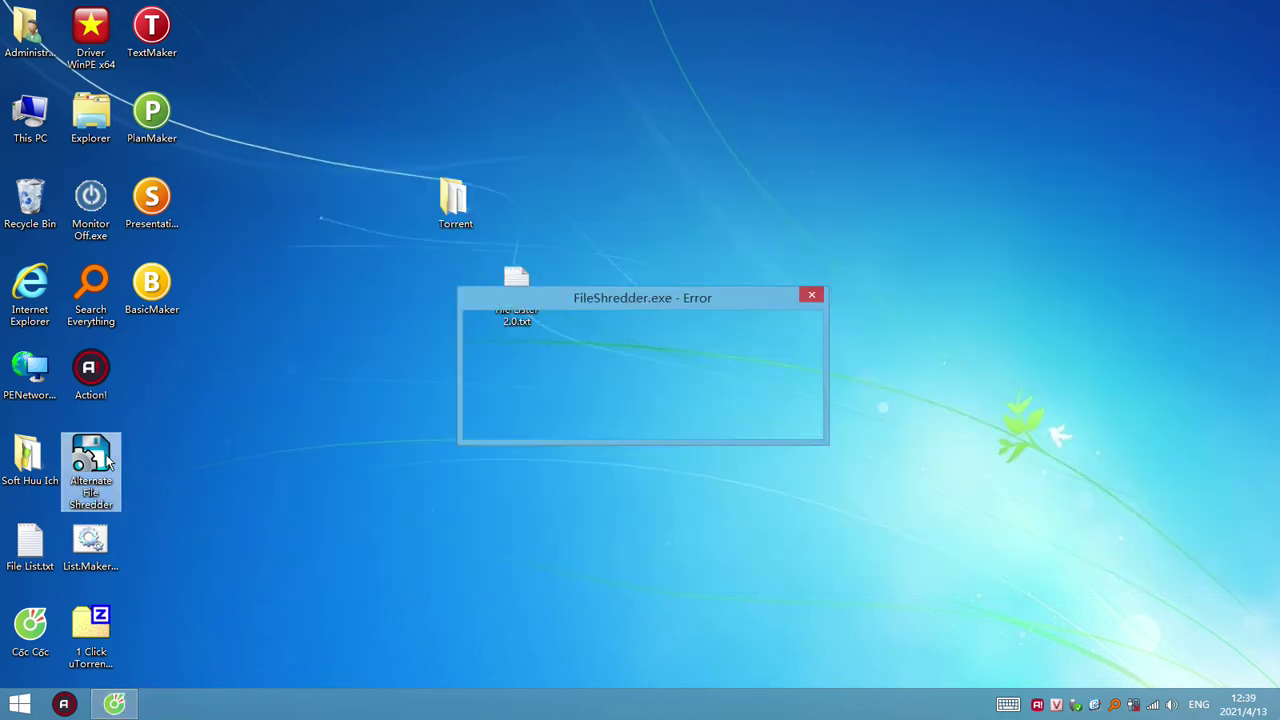
pyautogui.click(784, 424)
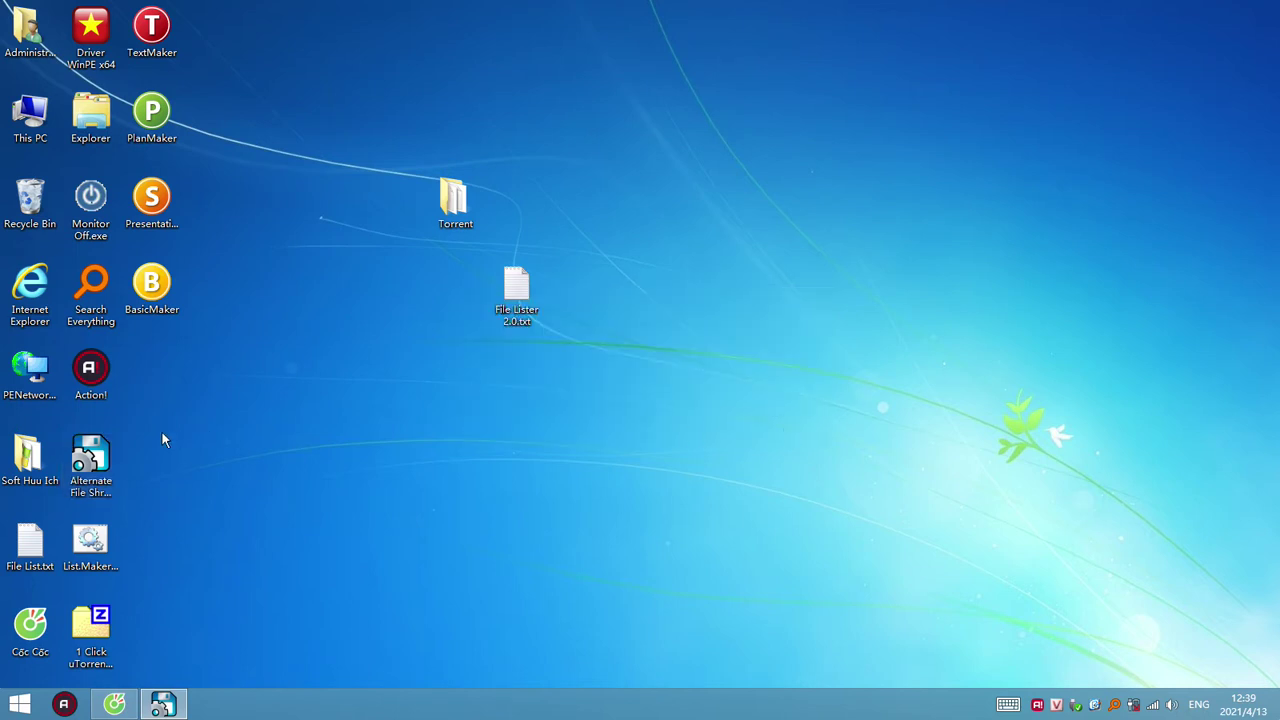
pyautogui.doubleClick(109, 462)
pyautogui.click(781, 420)
# Step: Find SoftMaker Office Professional among the installed programs and uninstall it
pyautogui.click(19, 704)
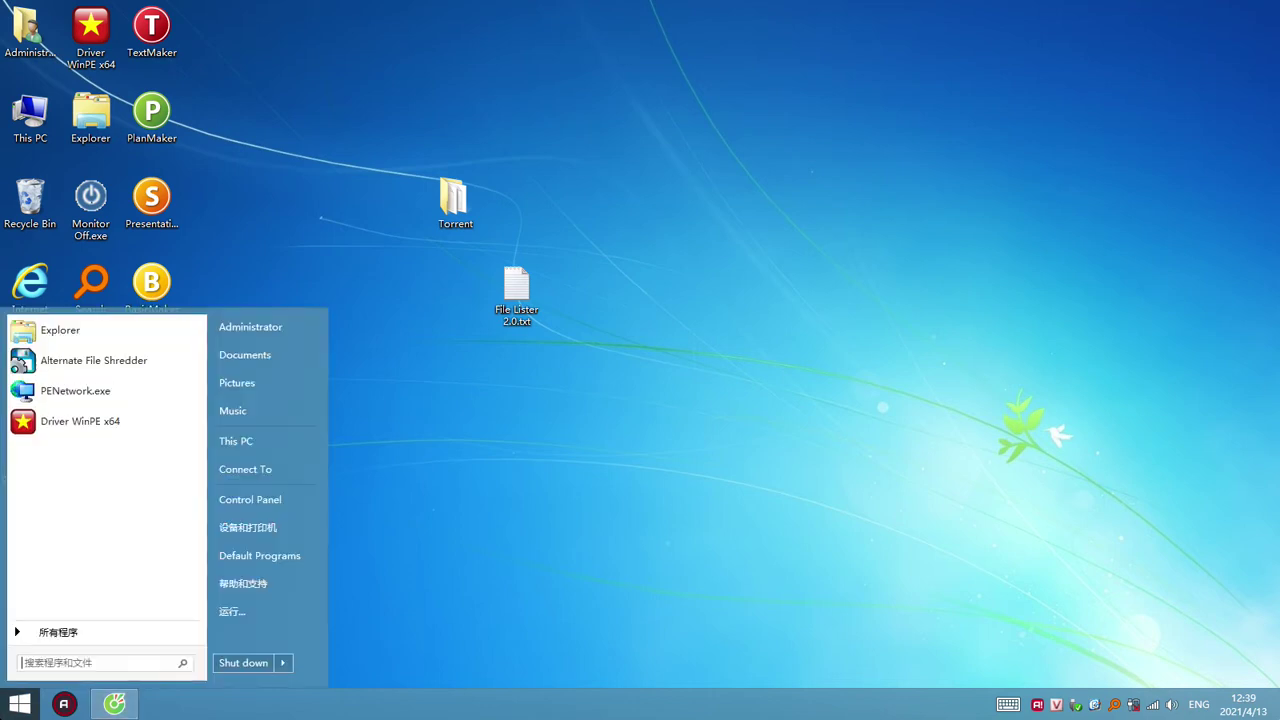
pyautogui.click(45, 632)
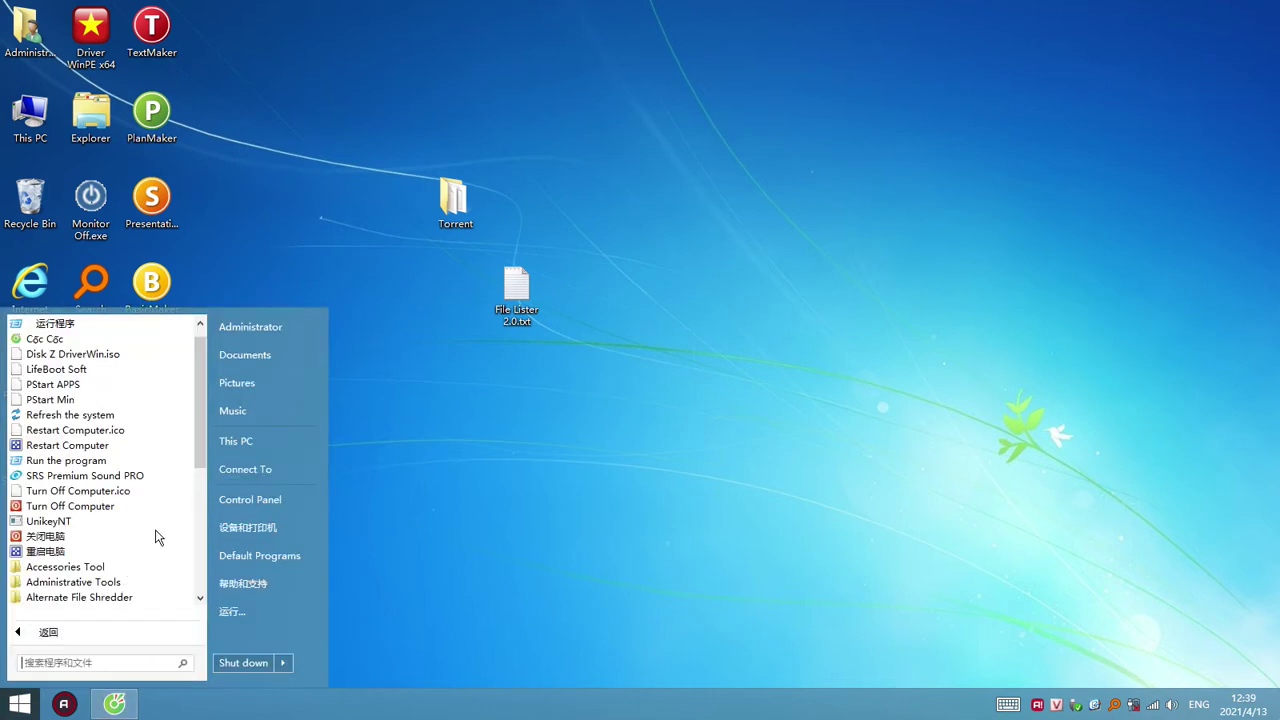
pyautogui.scroll(-6, 175, 458)
pyautogui.scroll(4, 175, 458)
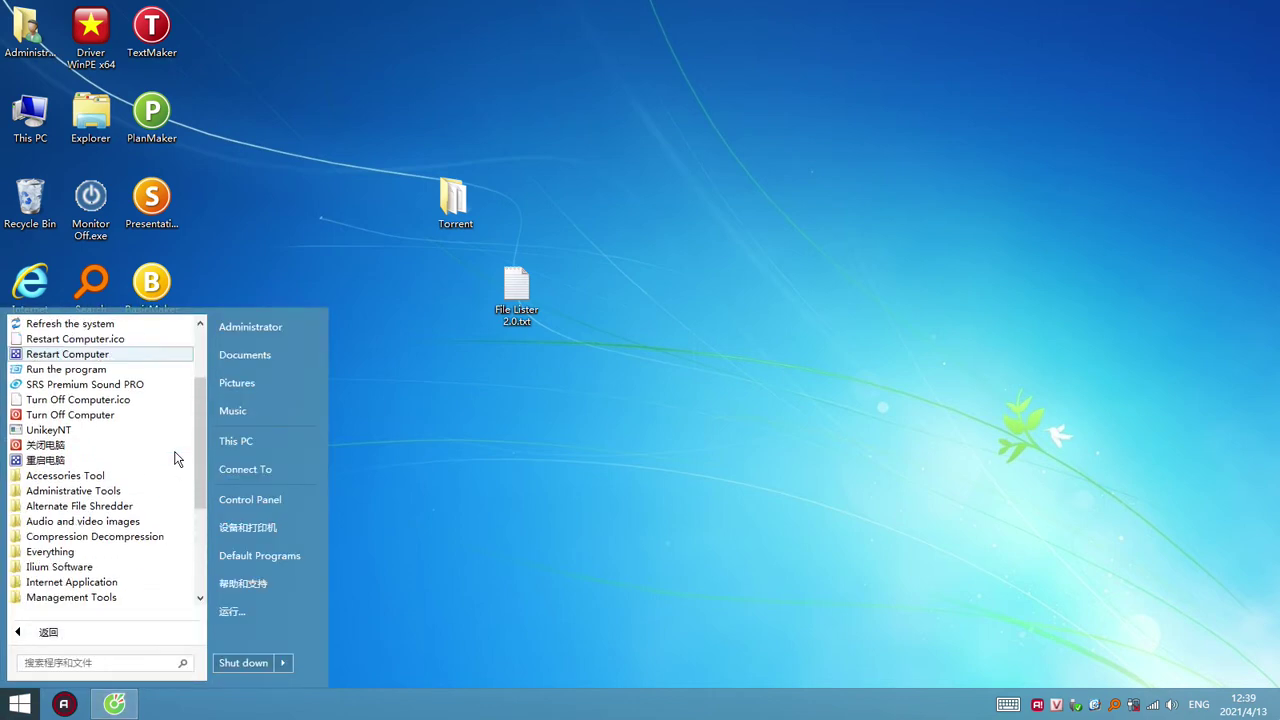
pyautogui.scroll(-3, 175, 458)
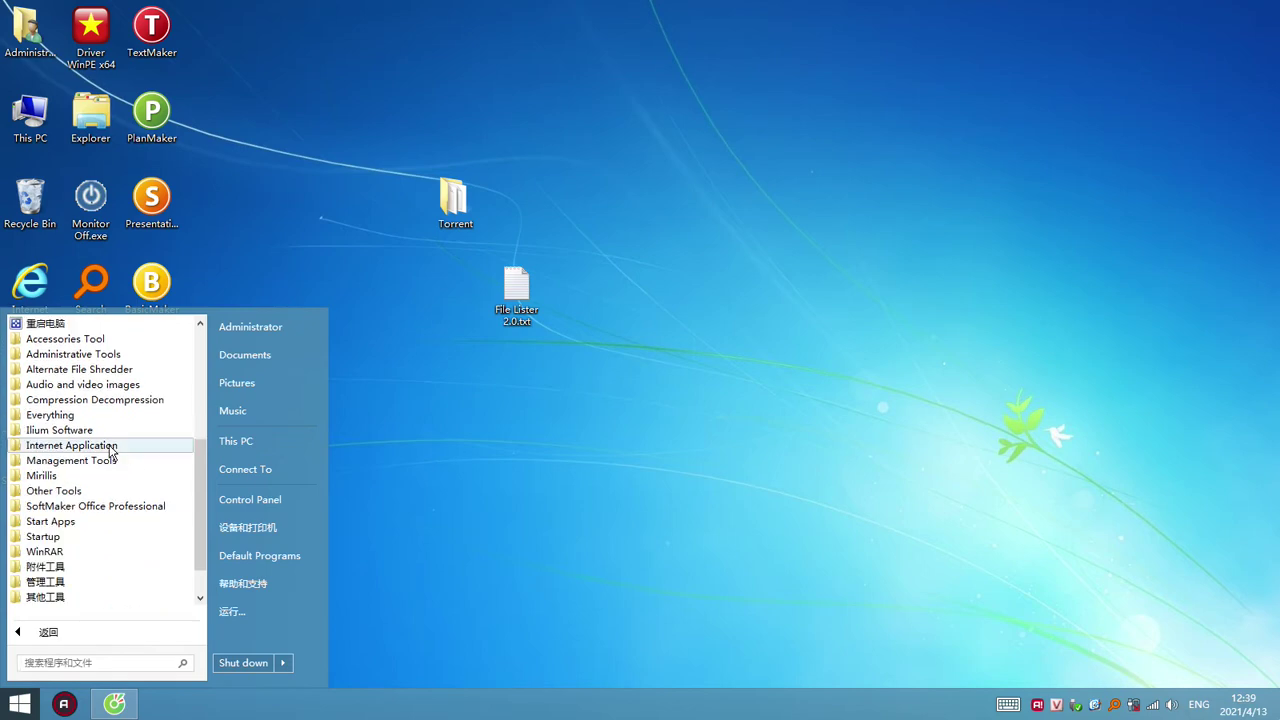
pyautogui.click(90, 434)
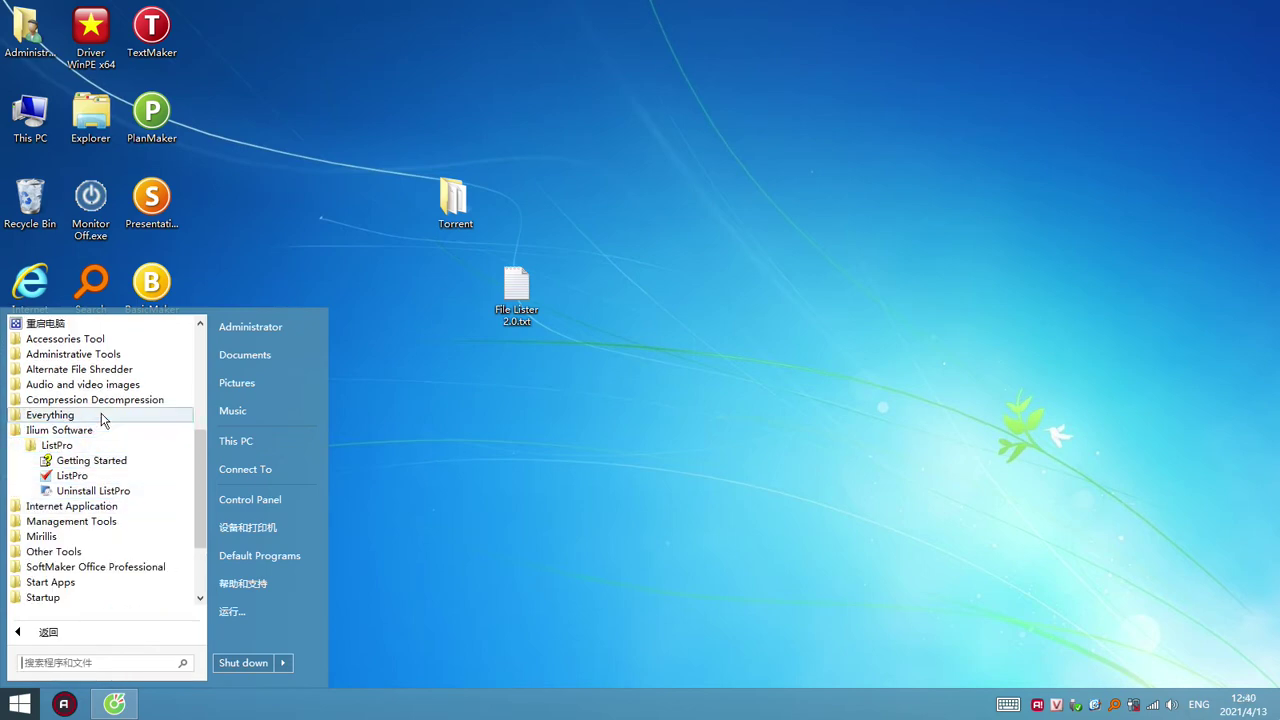
pyautogui.scroll(-1, 120, 410)
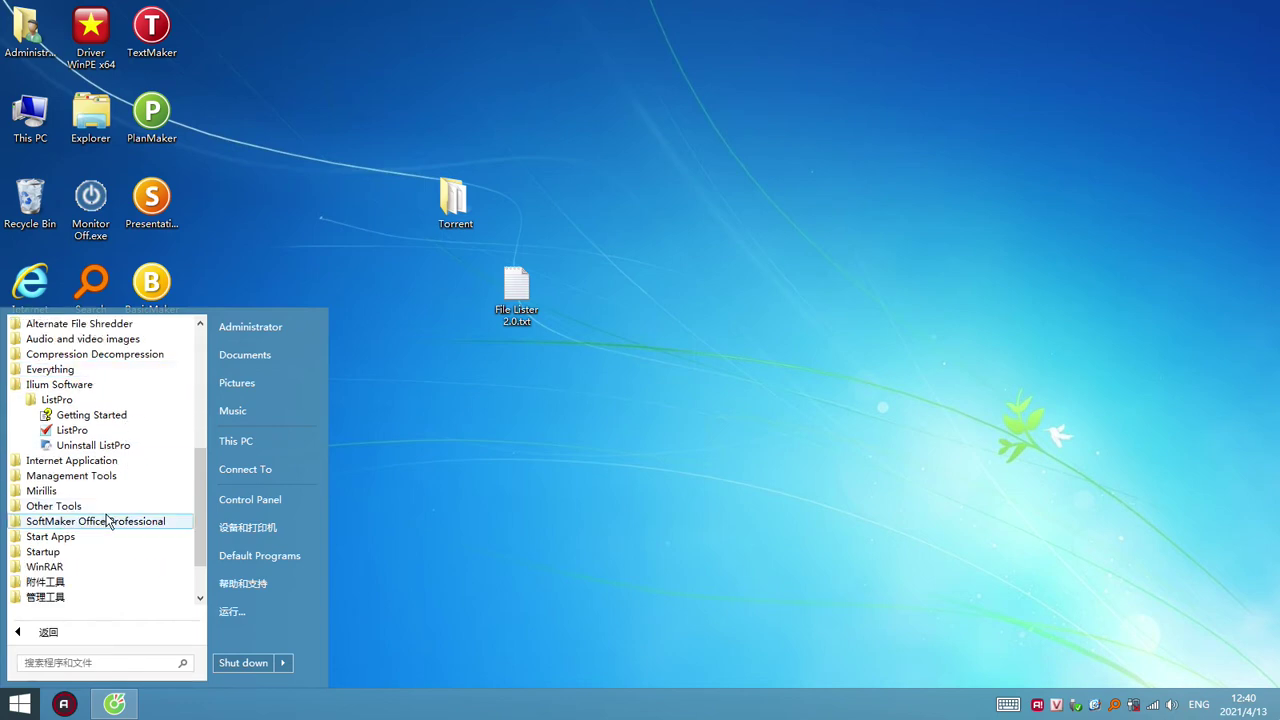
pyautogui.click(83, 521)
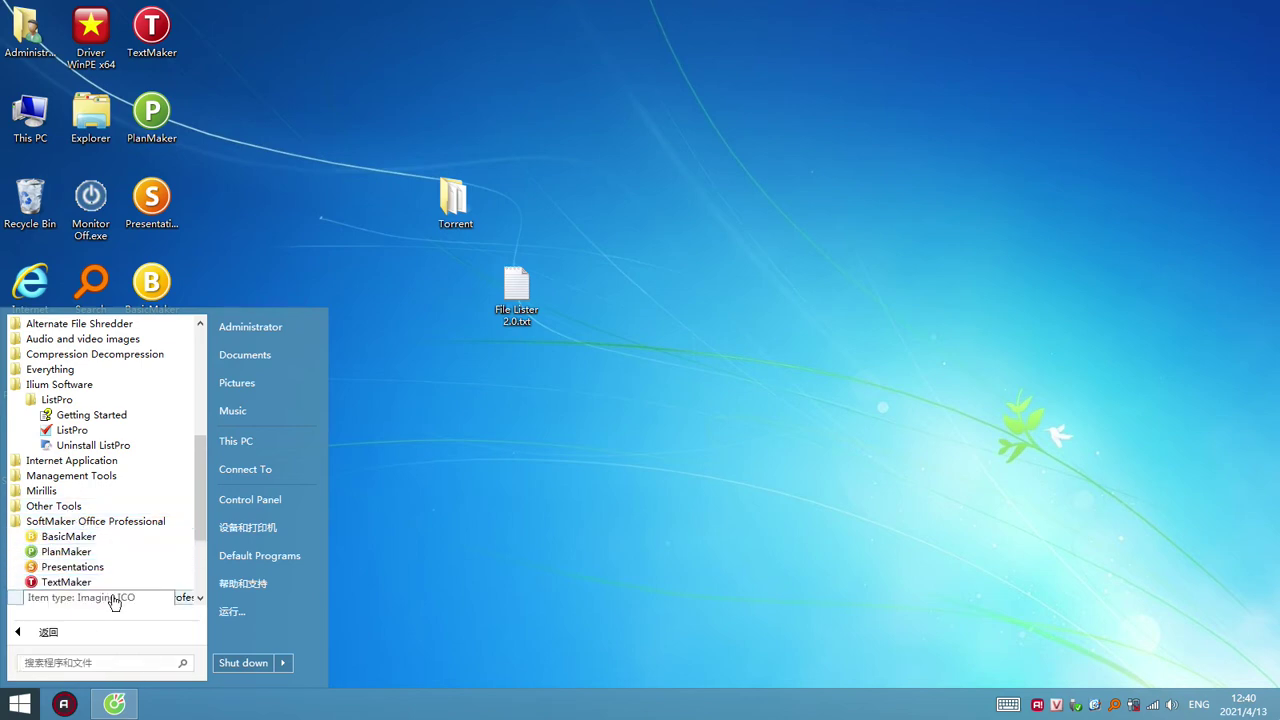
pyautogui.click(114, 598)
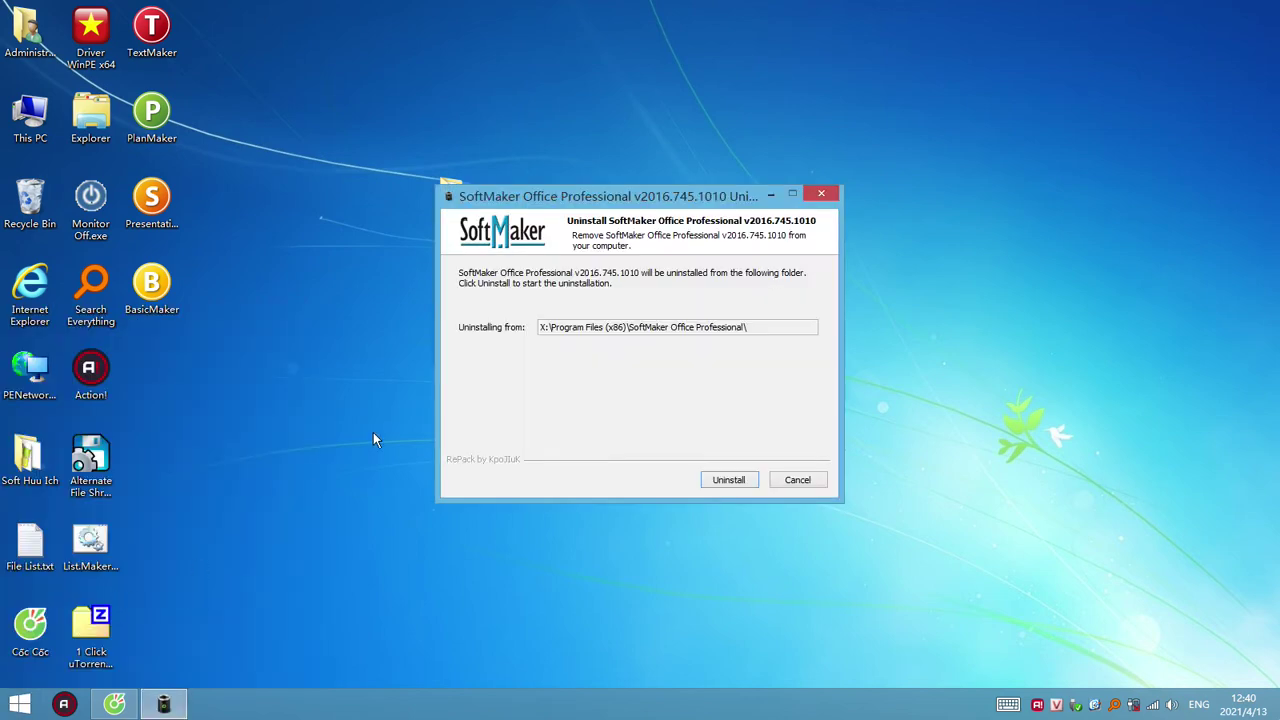
pyautogui.click(738, 482)
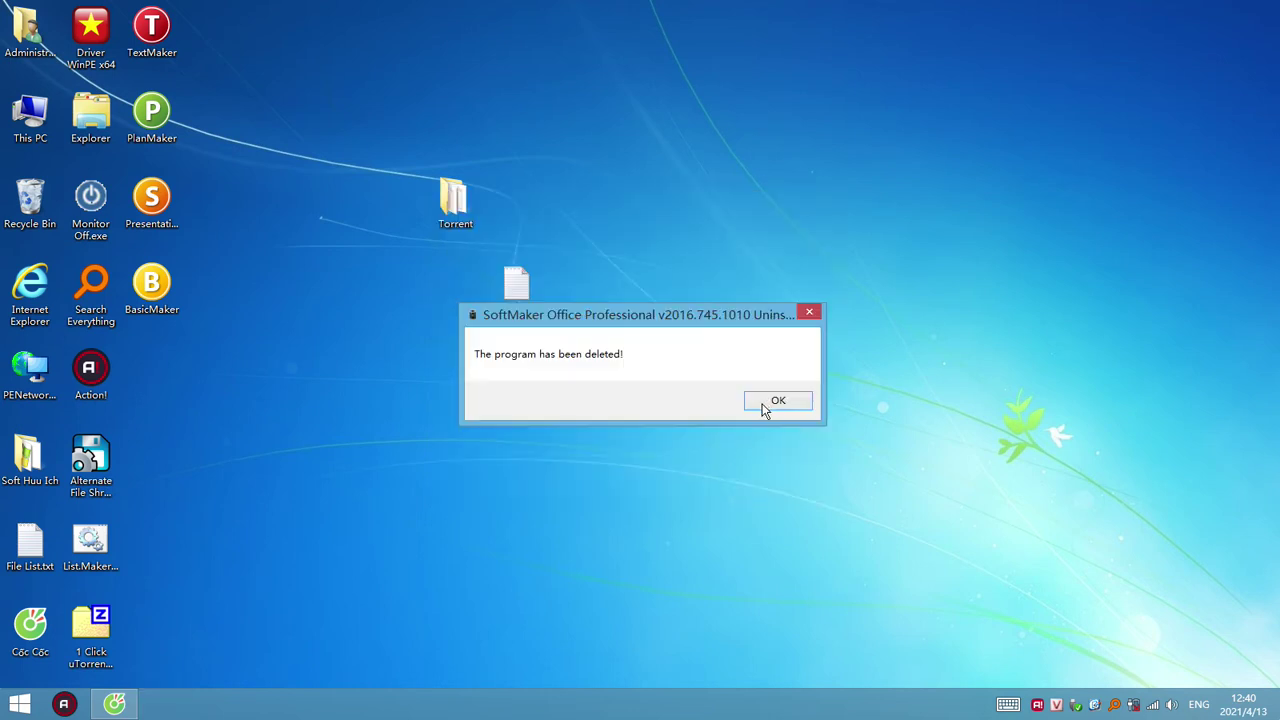
pyautogui.click(776, 402)
pyautogui.click(239, 215)
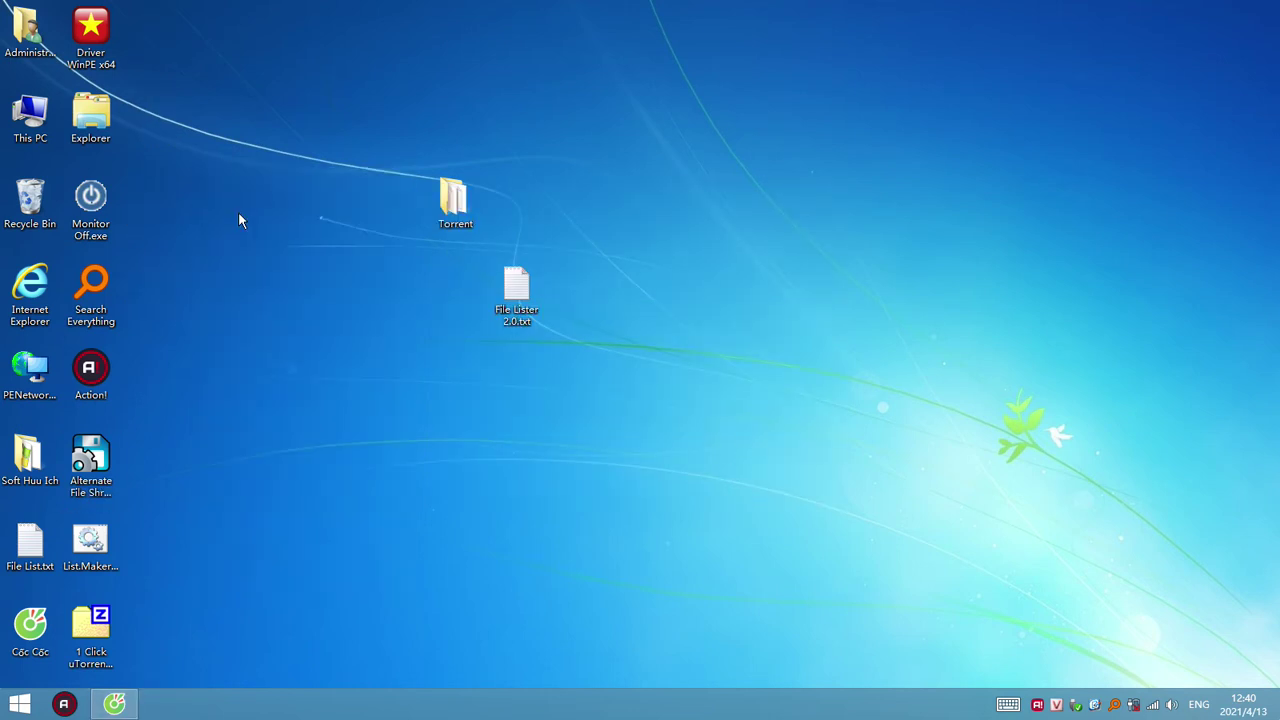
# Step: Open the Downloads folder and widen its window and Name column to fit the full file names
pyautogui.click(116, 703)
pyautogui.click(116, 703)
pyautogui.doubleClick(95, 118)
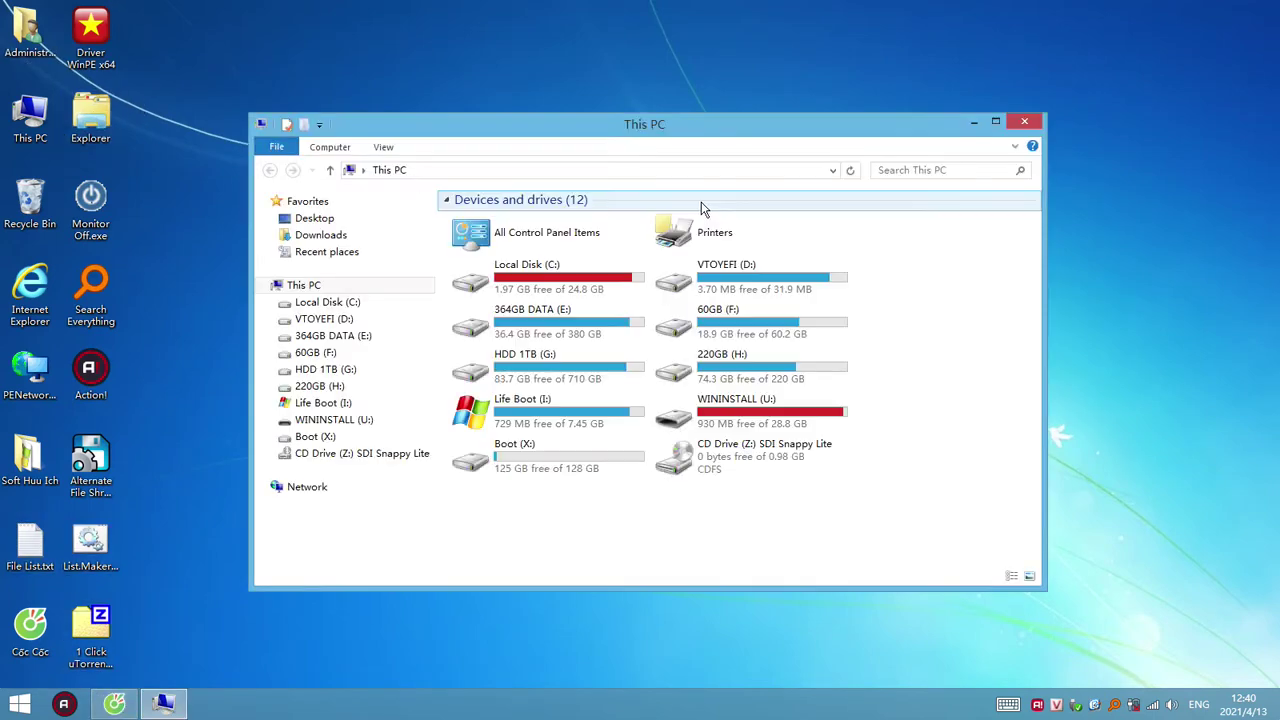
pyautogui.click(330, 235)
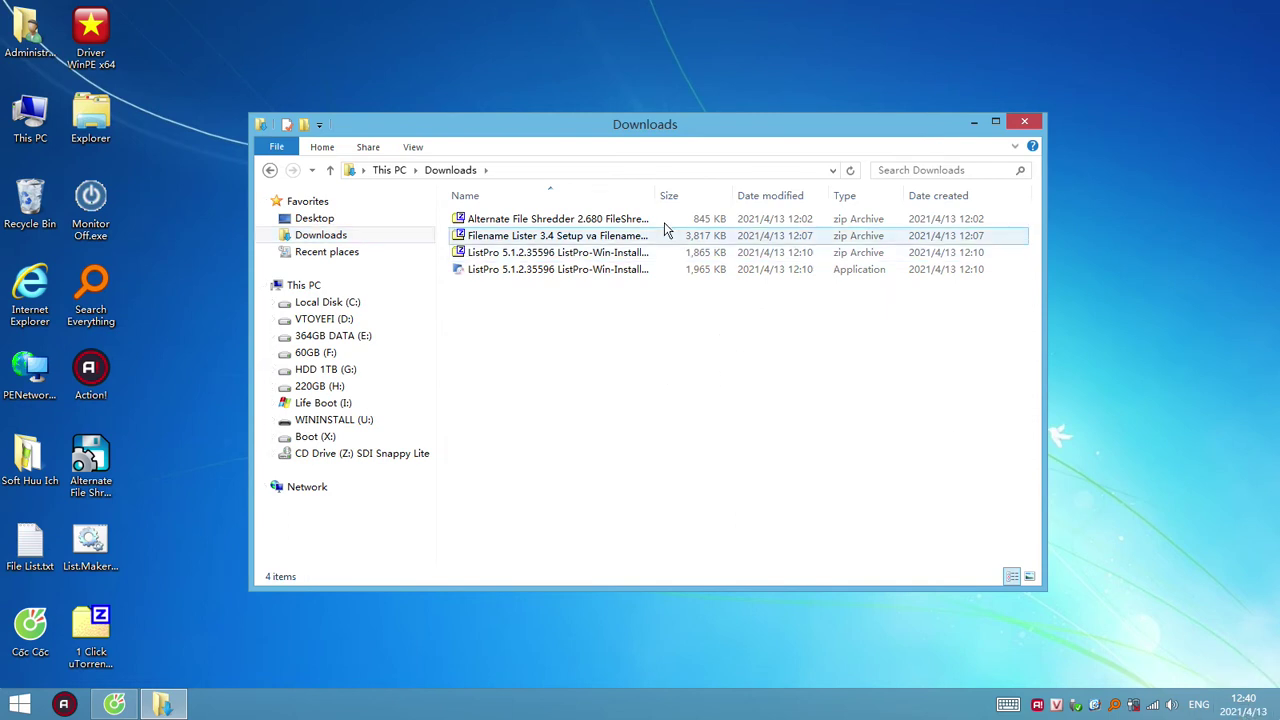
pyautogui.moveTo(657, 193); pyautogui.dragTo(786, 195)
pyautogui.moveTo(1050, 160); pyautogui.dragTo(1255, 160)
pyautogui.moveTo(786, 197); pyautogui.dragTo(873, 199)
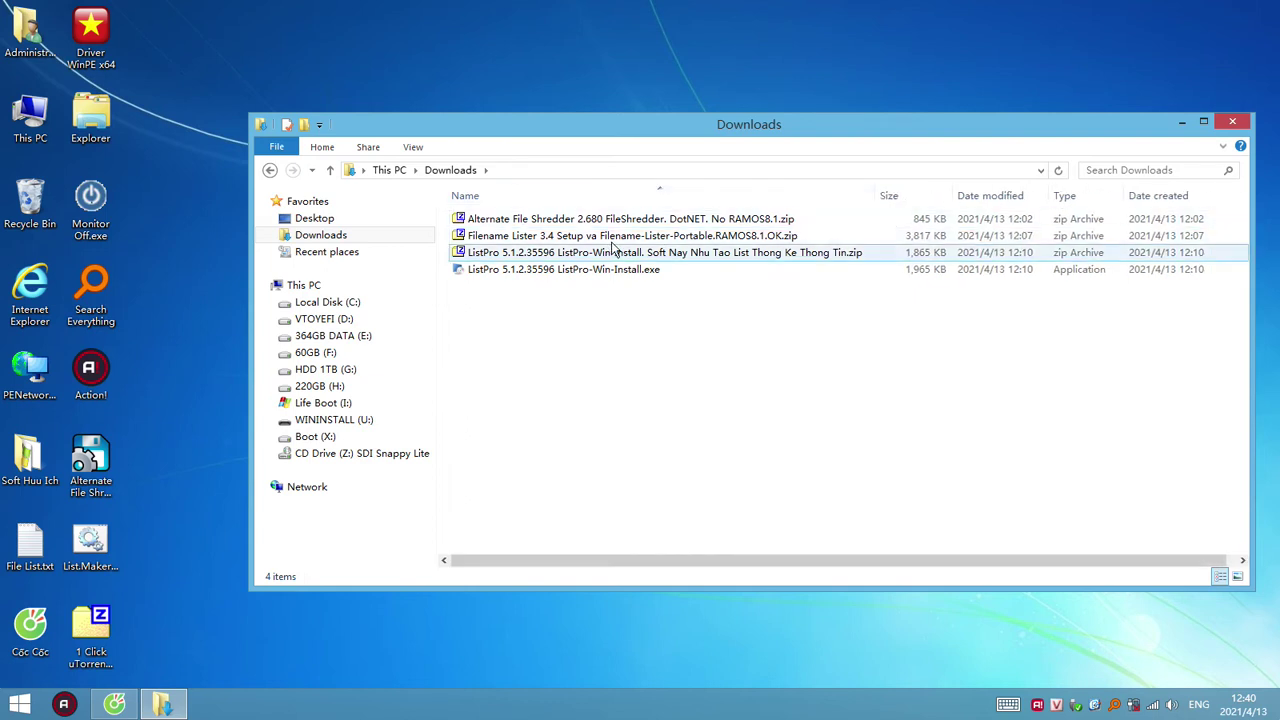
# Step: Install Filename Lister 3.4 from its zip archive in Downloads, keeping the default settings, and launch it at the end
pyautogui.click(666, 258)
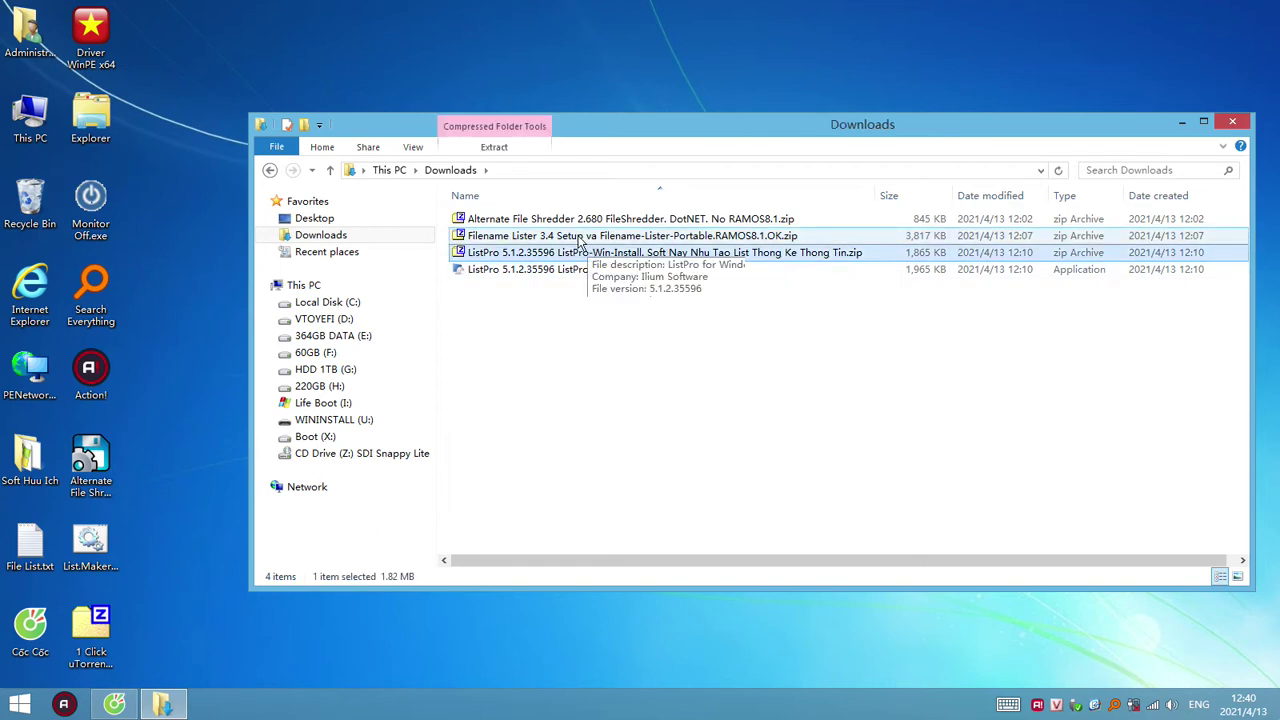
pyautogui.doubleClick(578, 237)
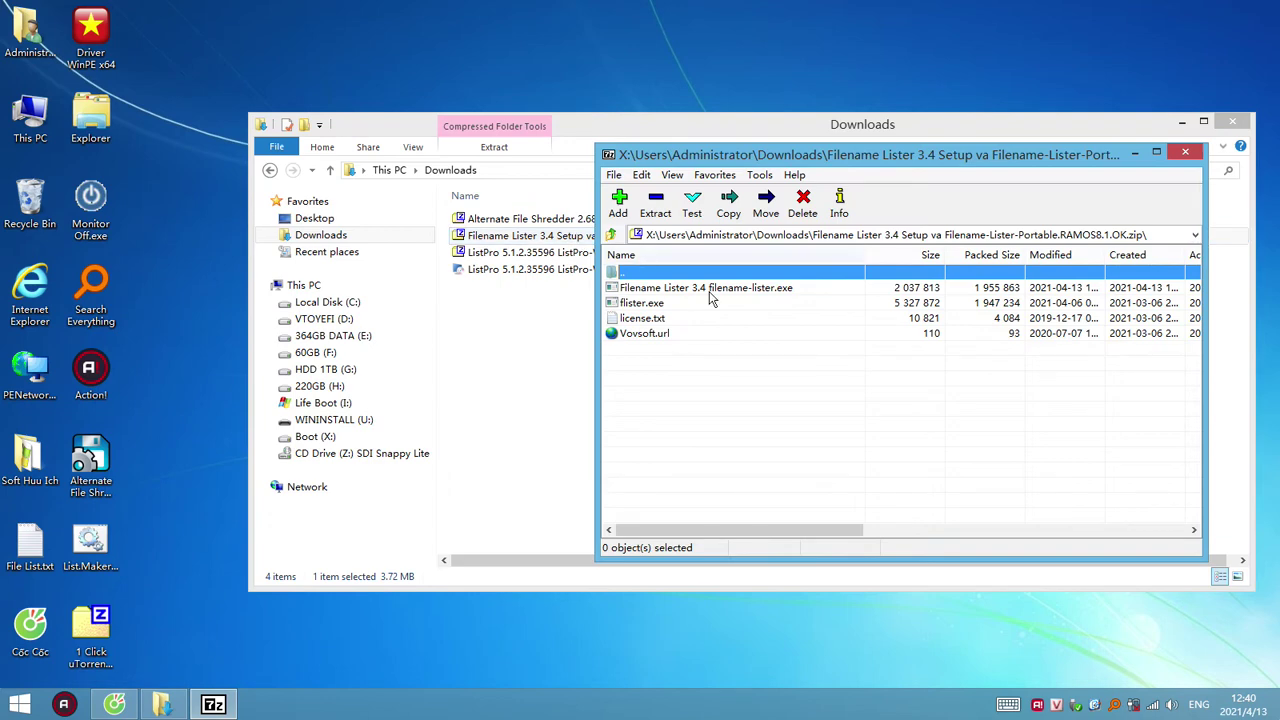
pyautogui.doubleClick(708, 292)
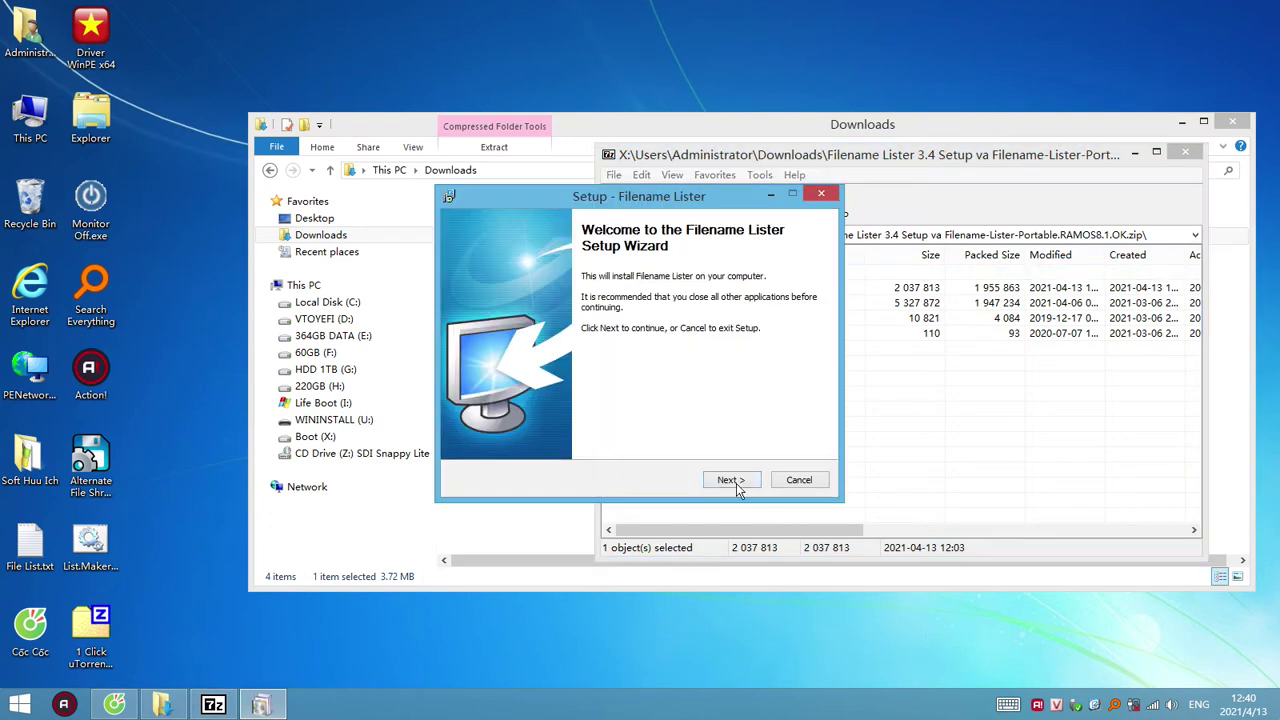
pyautogui.click(736, 483)
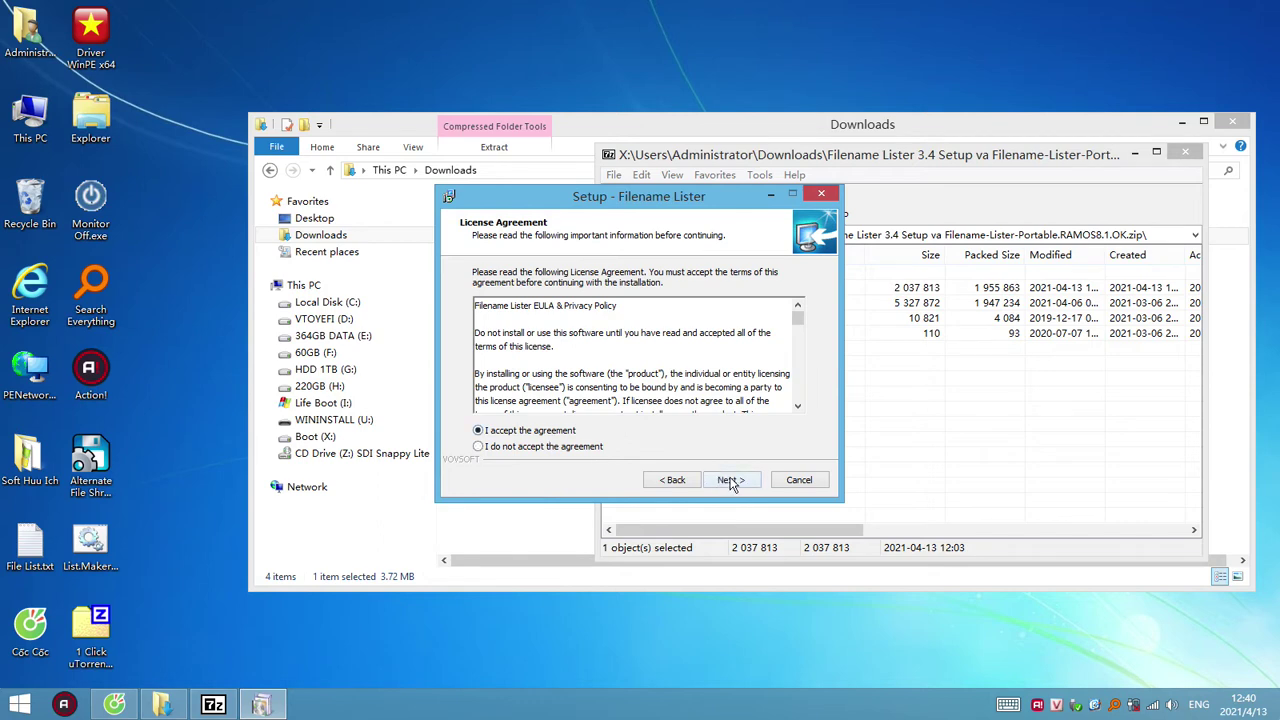
pyautogui.click(731, 481)
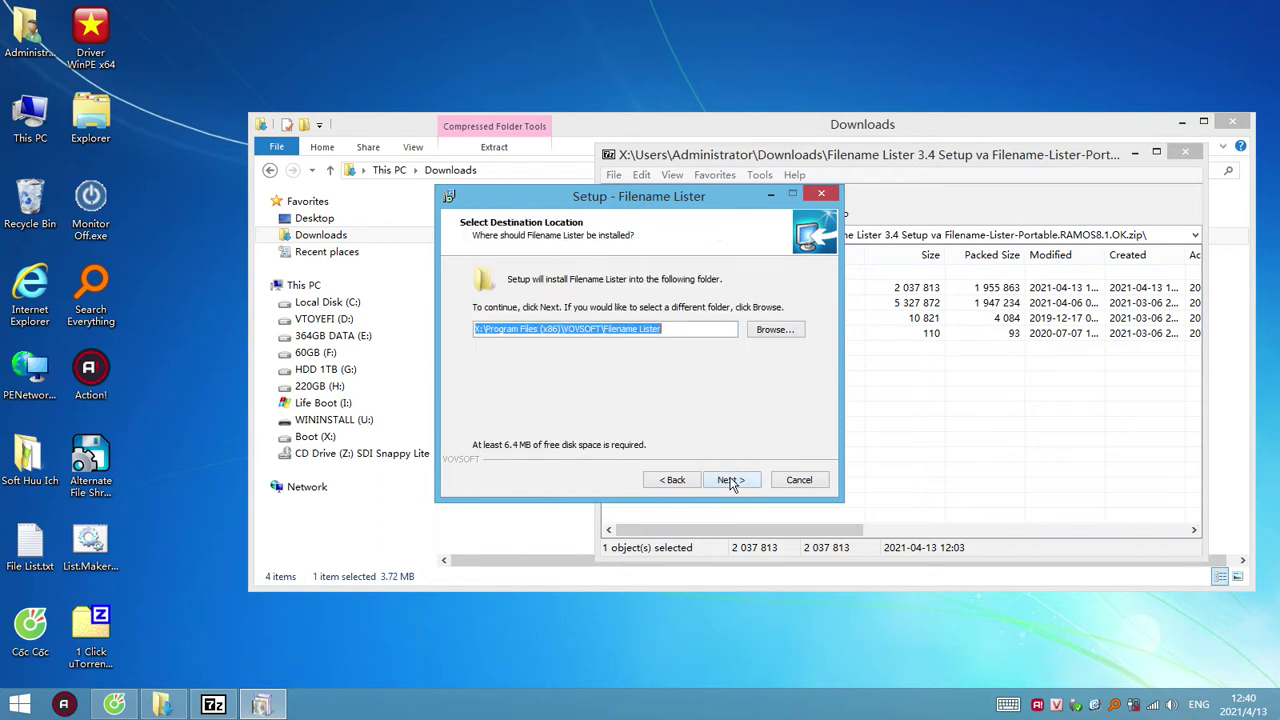
pyautogui.click(731, 481)
pyautogui.click(731, 481)
pyautogui.click(731, 481)
pyautogui.click(731, 481)
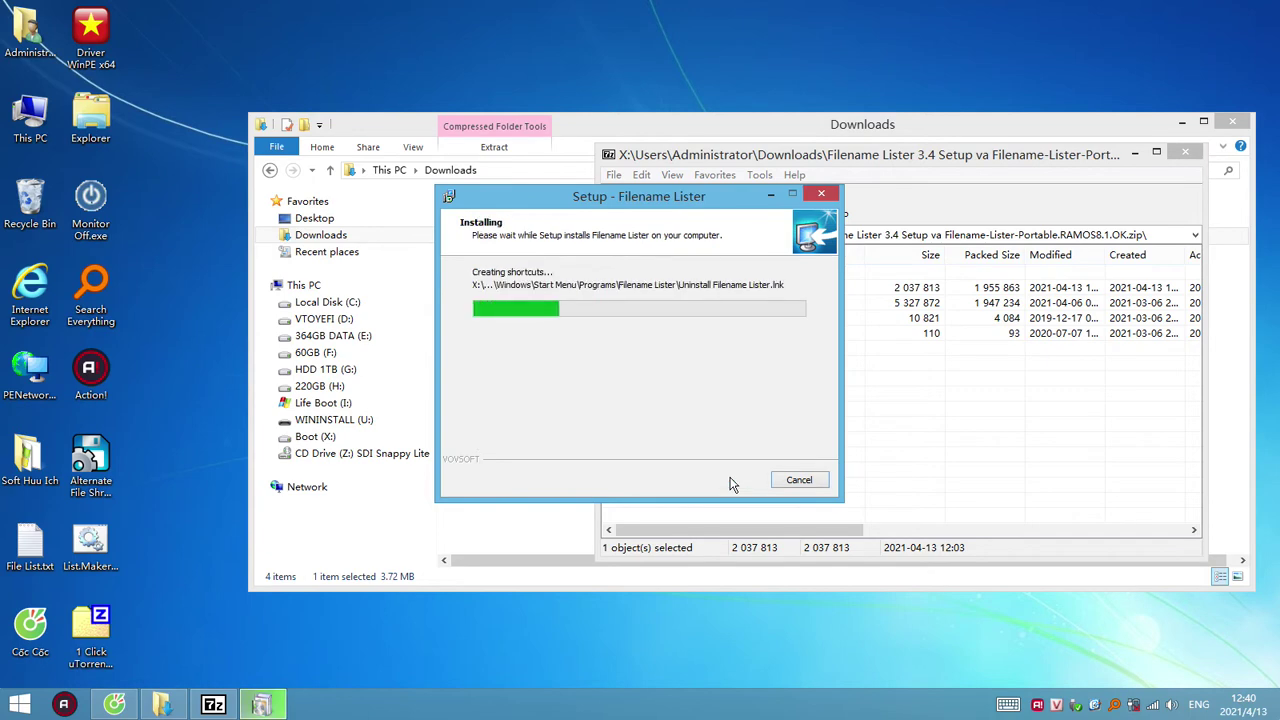
pyautogui.click(731, 484)
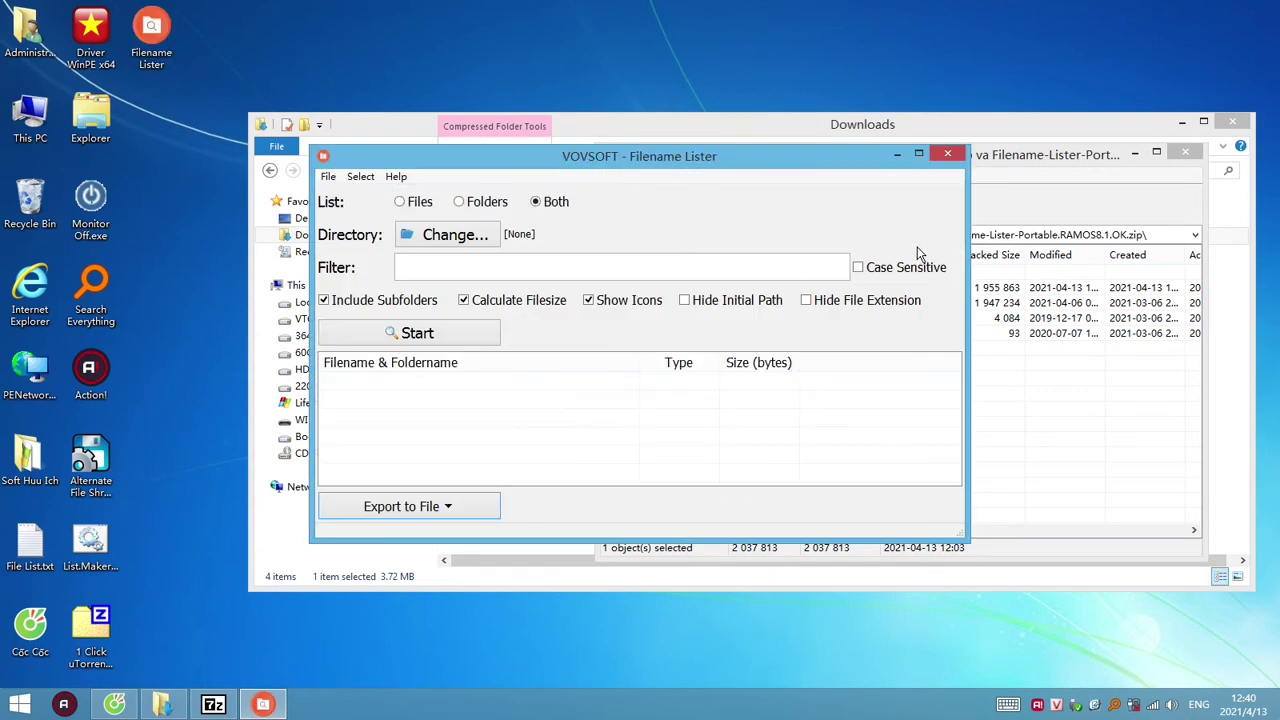
# Step: Close the Filename Lister archive window, continue past the trial notice, and minimize the Downloads folder
pyautogui.click(1104, 170)
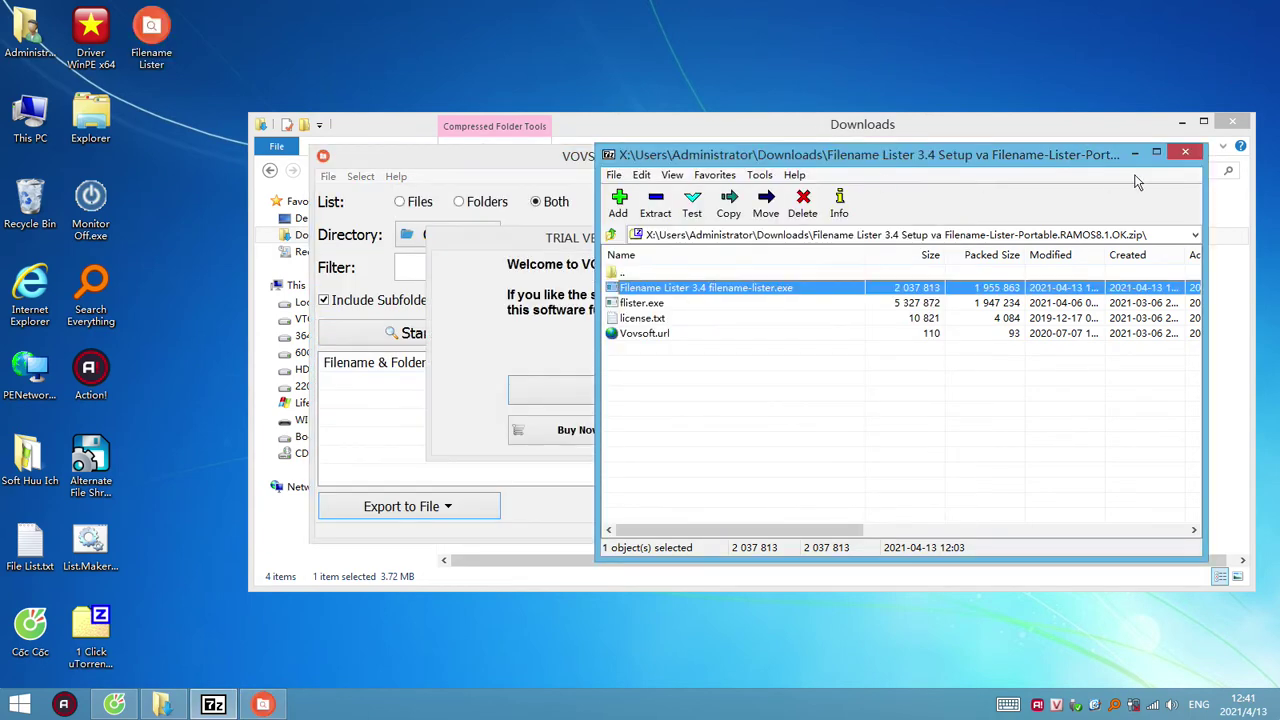
pyautogui.click(1185, 151)
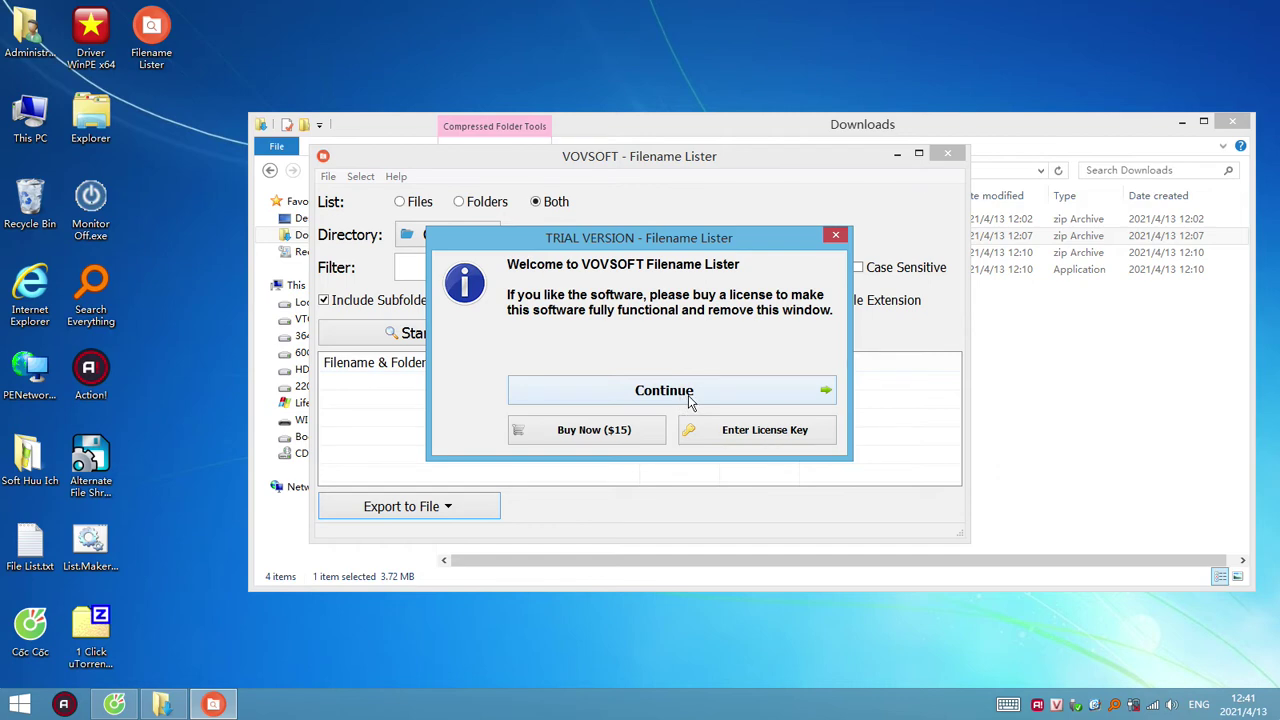
pyautogui.click(652, 393)
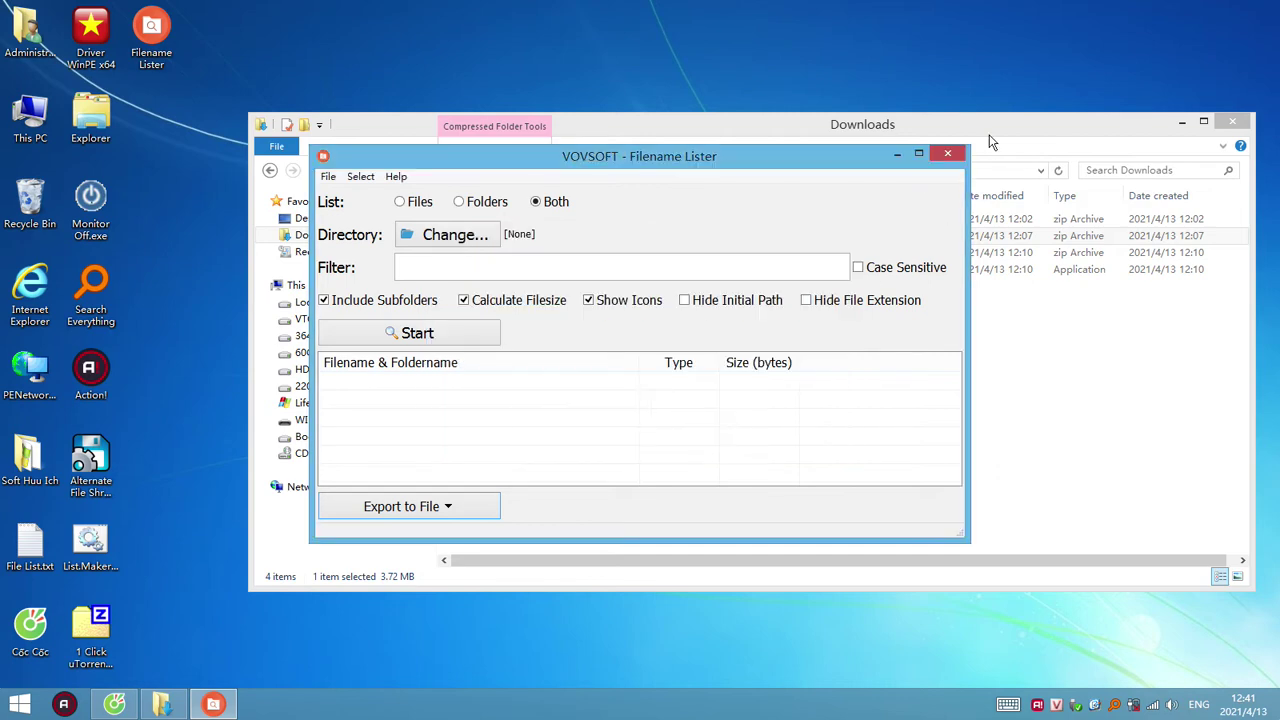
pyautogui.click(1079, 137)
pyautogui.click(1182, 122)
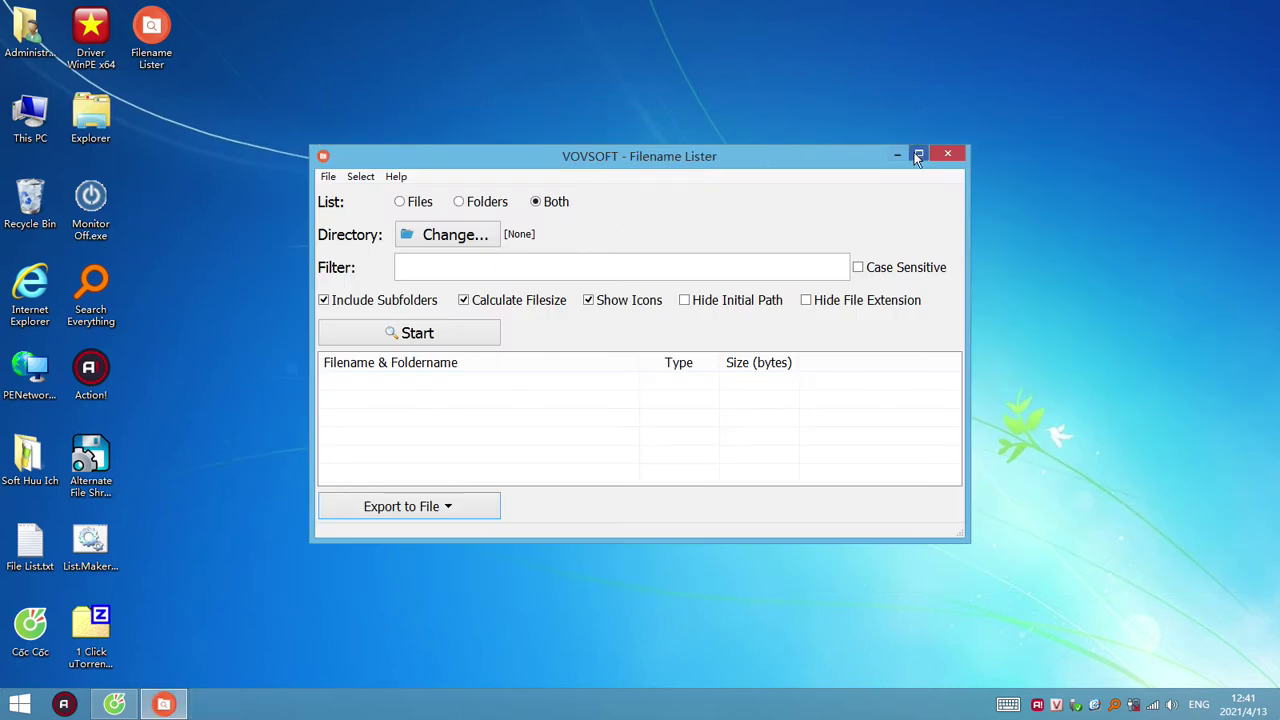
# Step: Move the Filename Lister window to the upper part of the desktop and enlarge it to cover most of the screen
pyautogui.moveTo(765, 158); pyautogui.dragTo(1062, 38)
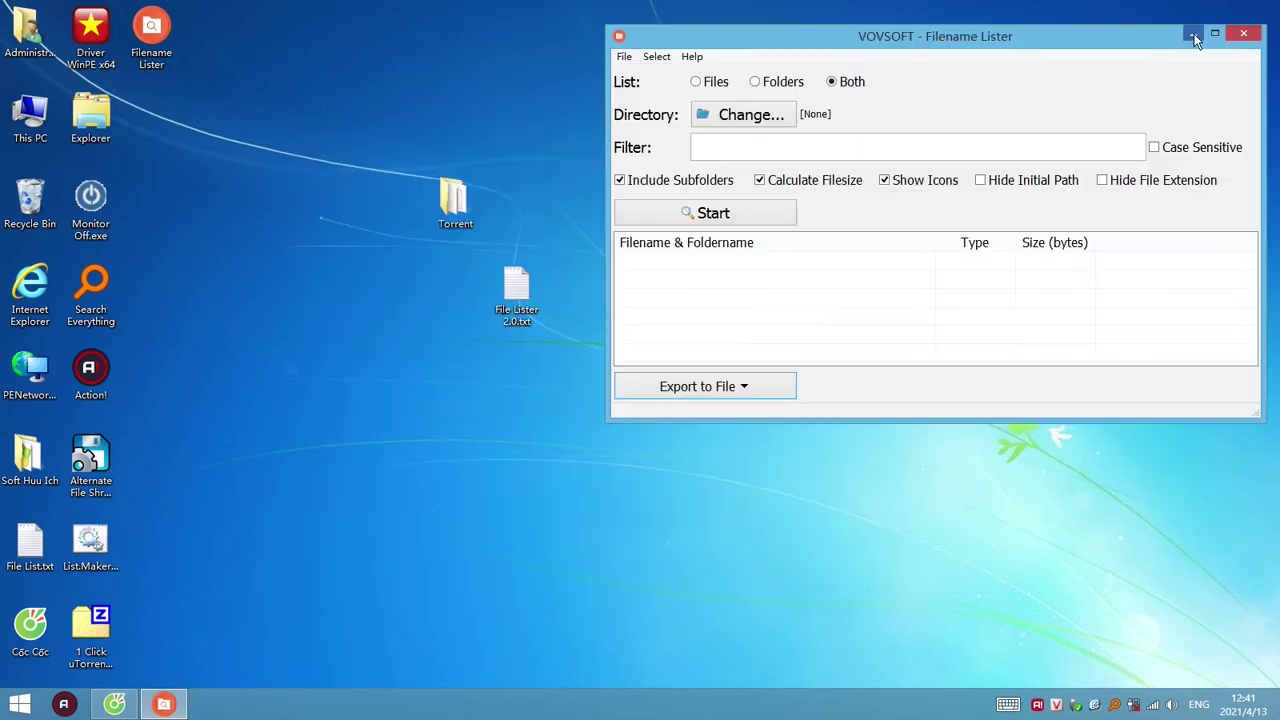
pyautogui.moveTo(966, 50); pyautogui.dragTo(980, 25)
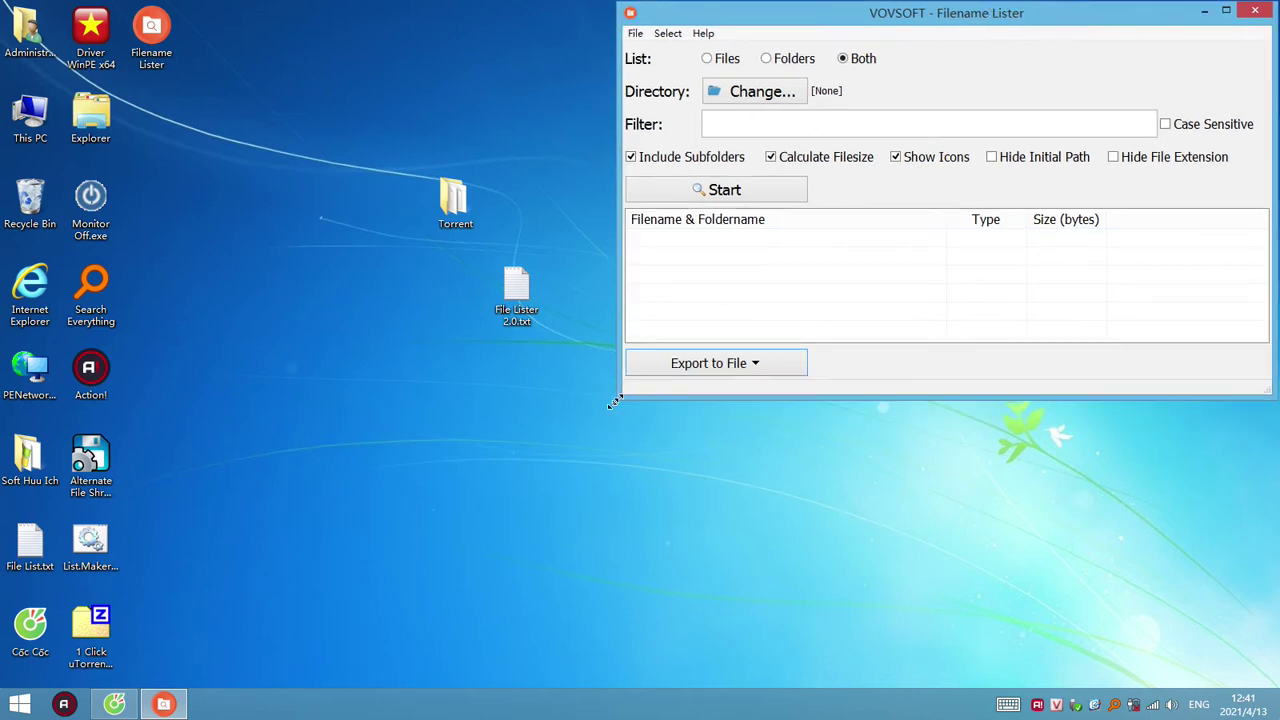
pyautogui.moveTo(614, 401); pyautogui.dragTo(208, 686)
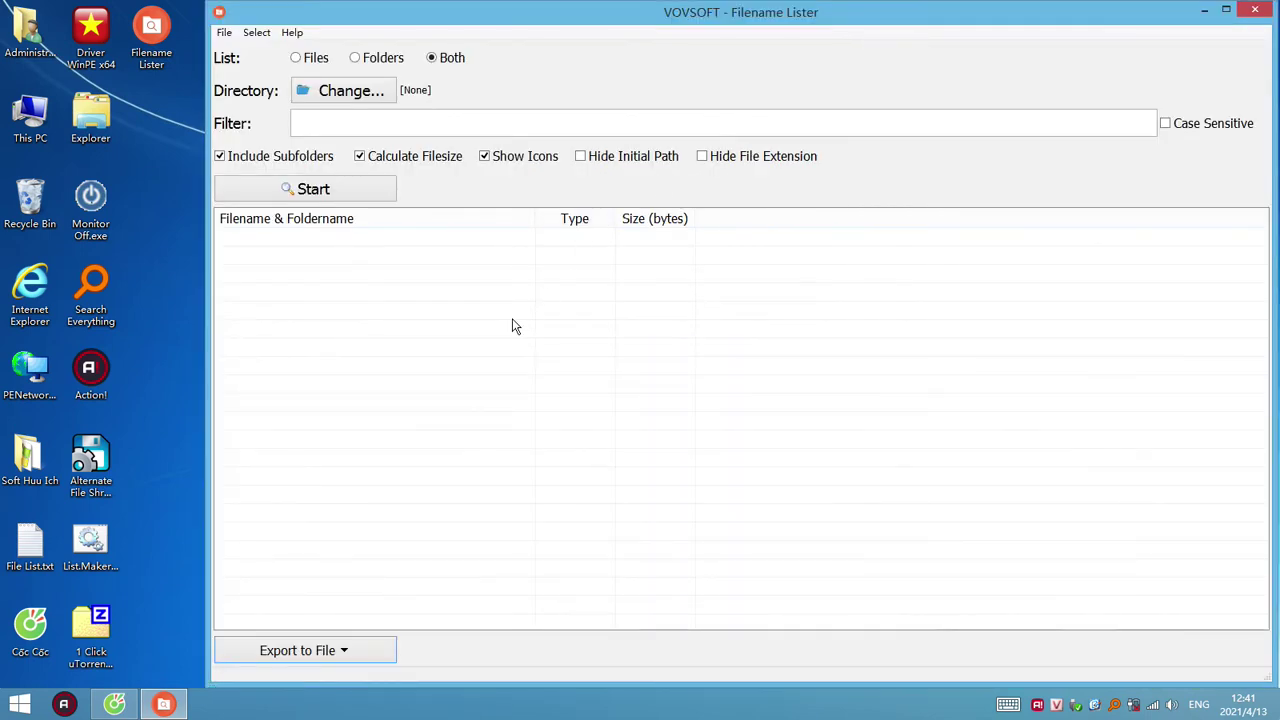
# Step: Choose the desktop's Torrent folder as the directory and generate its list of files and folders
pyautogui.click(341, 96)
pyautogui.click(821, 406)
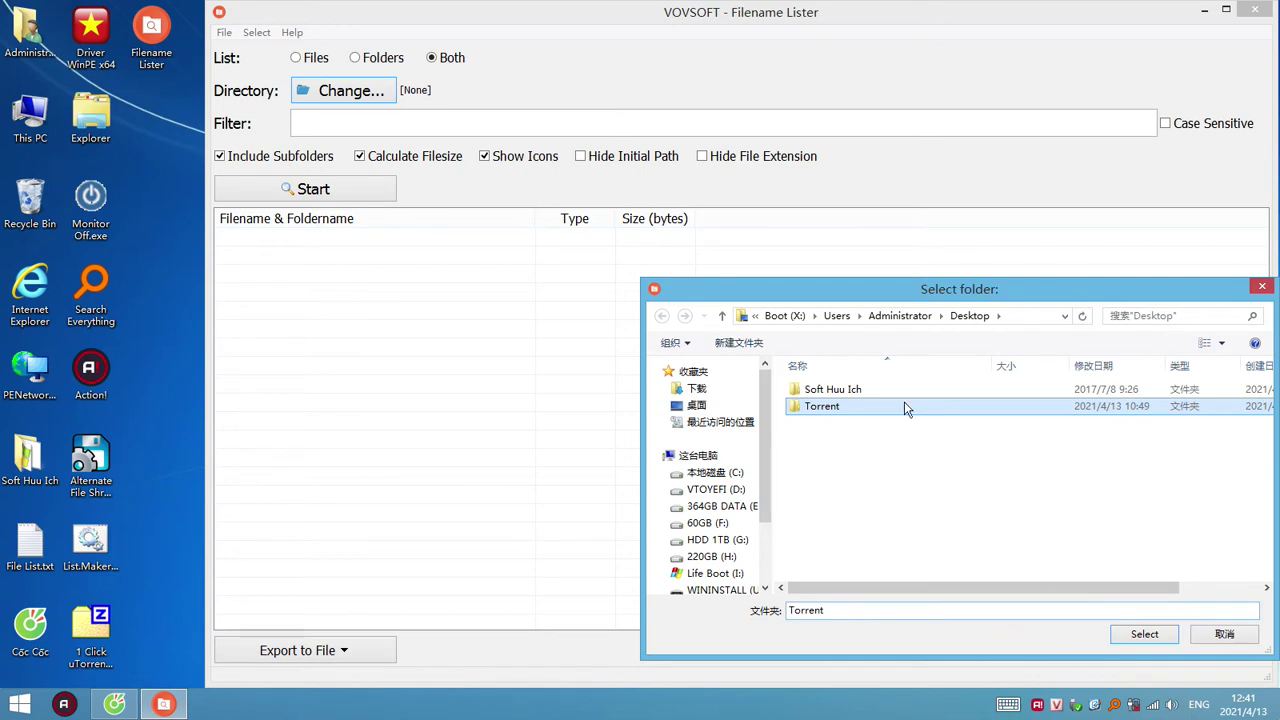
pyautogui.click(1144, 634)
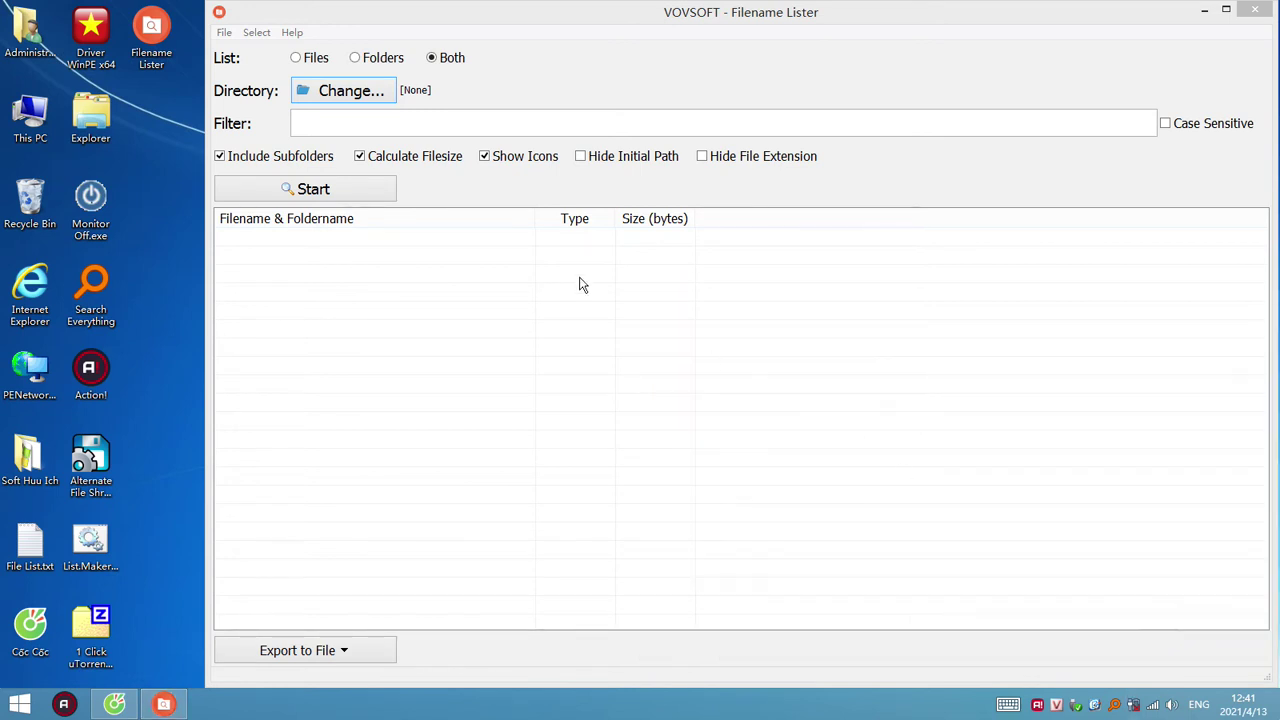
pyautogui.click(317, 195)
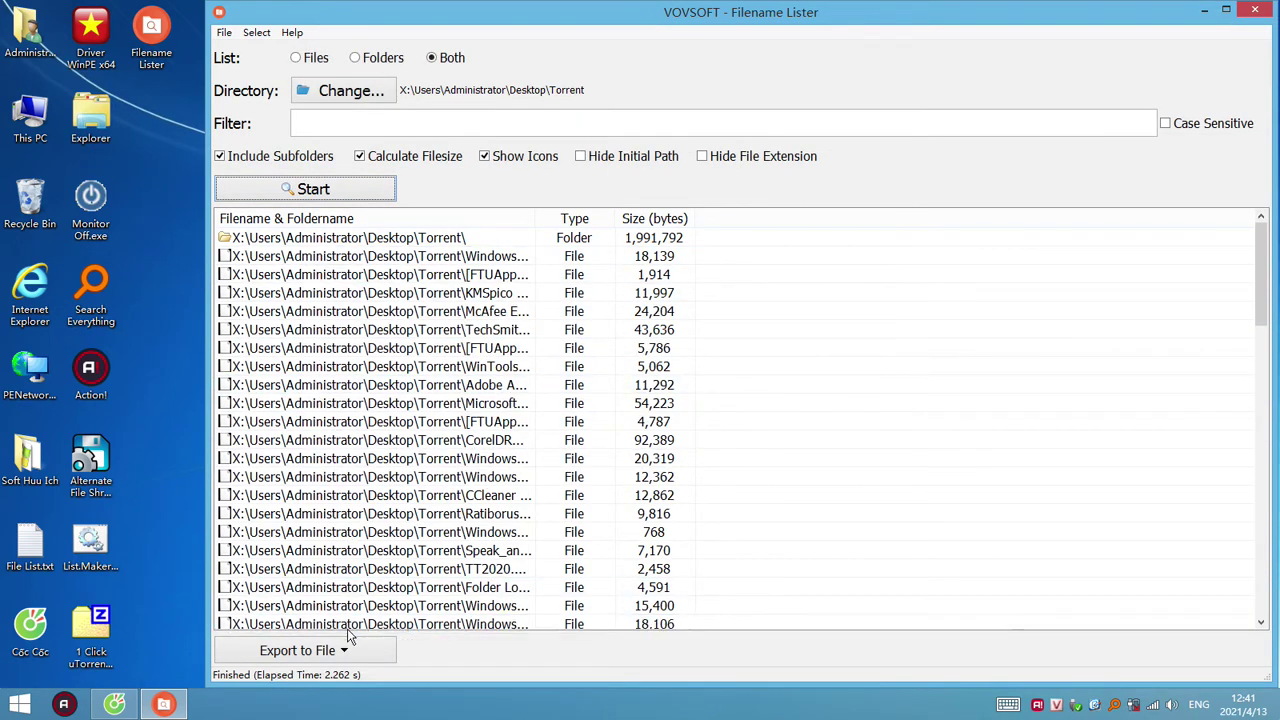
# Step: Export the list as a TXT file named Filename Lister on the desktop
pyautogui.click(337, 657)
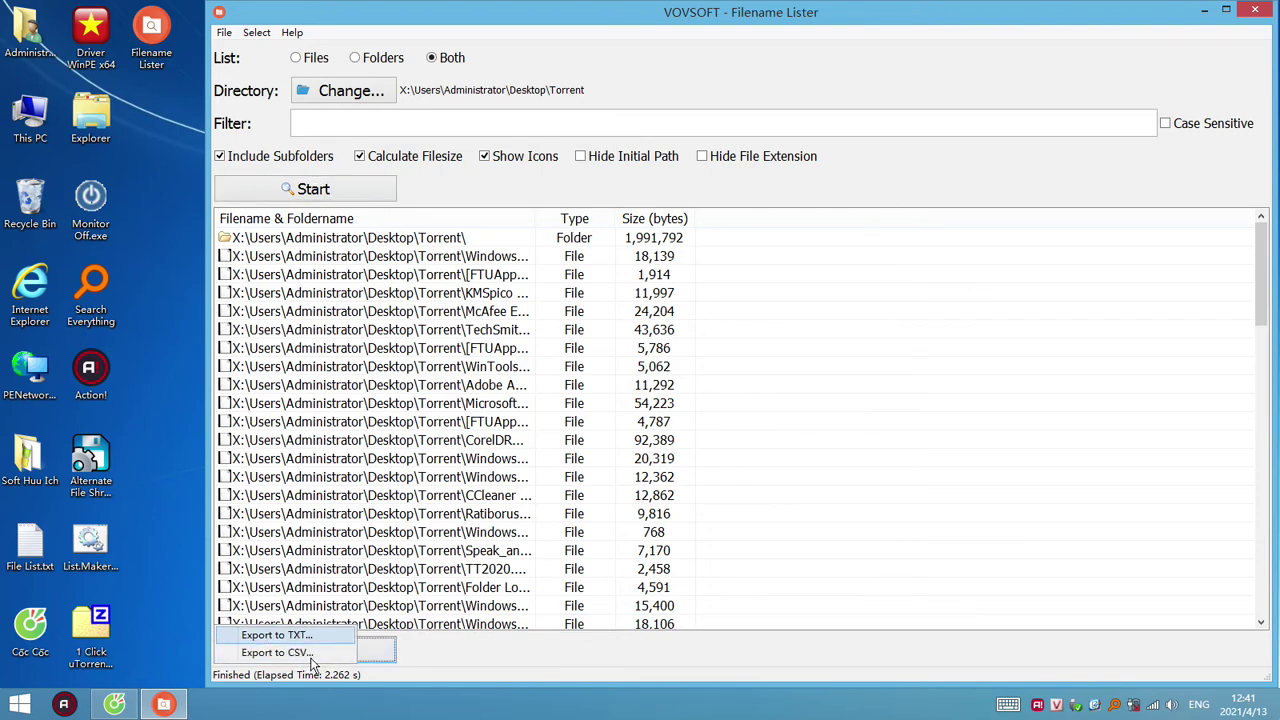
pyautogui.click(296, 636)
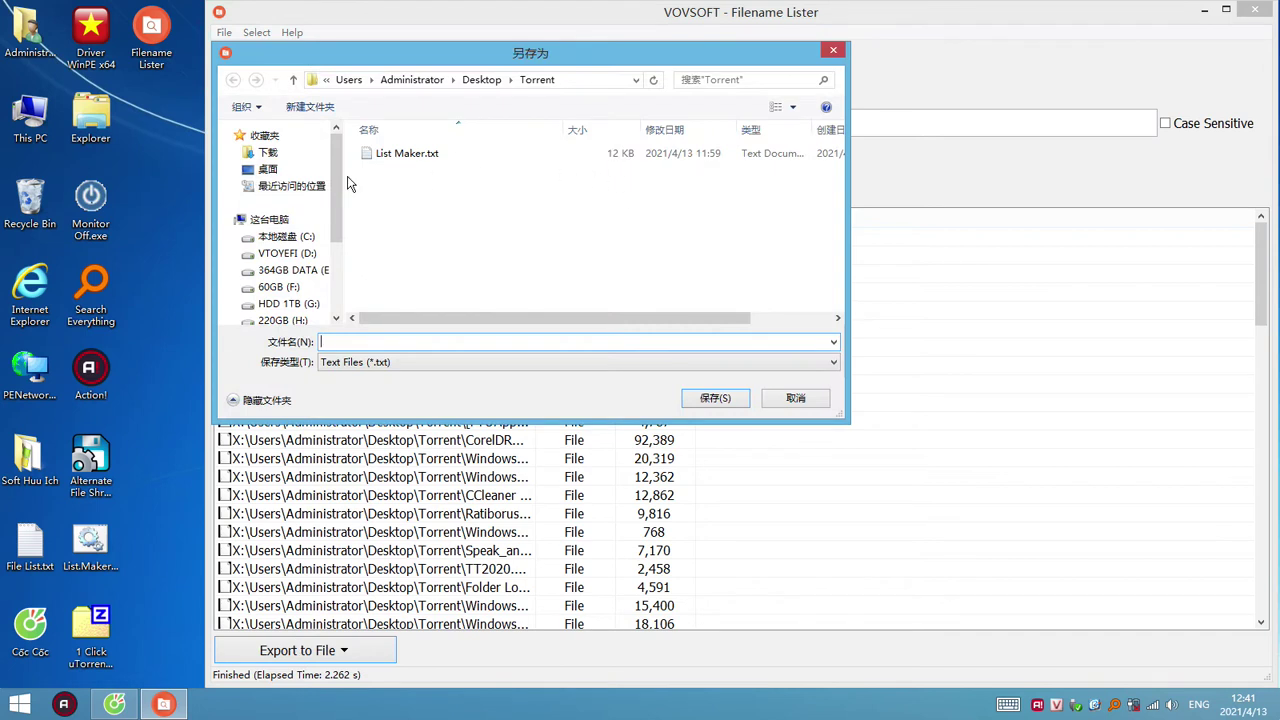
pyautogui.click(262, 169)
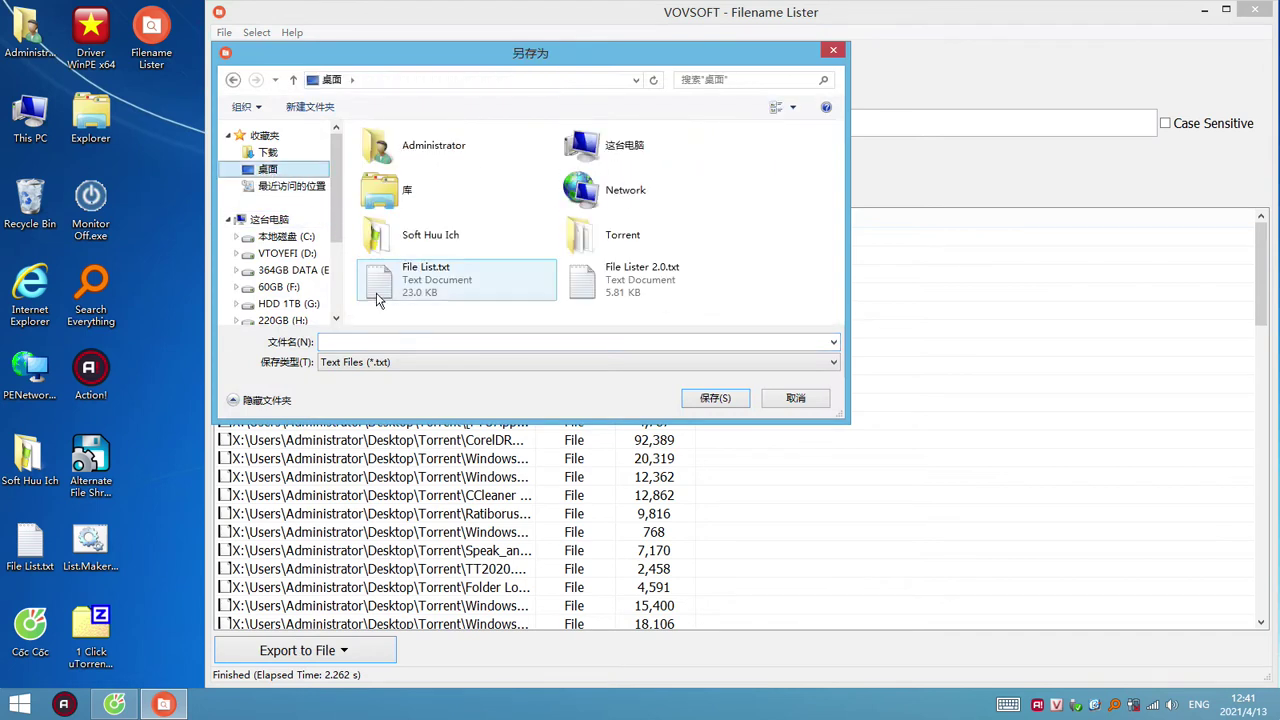
pyautogui.click(153, 62)
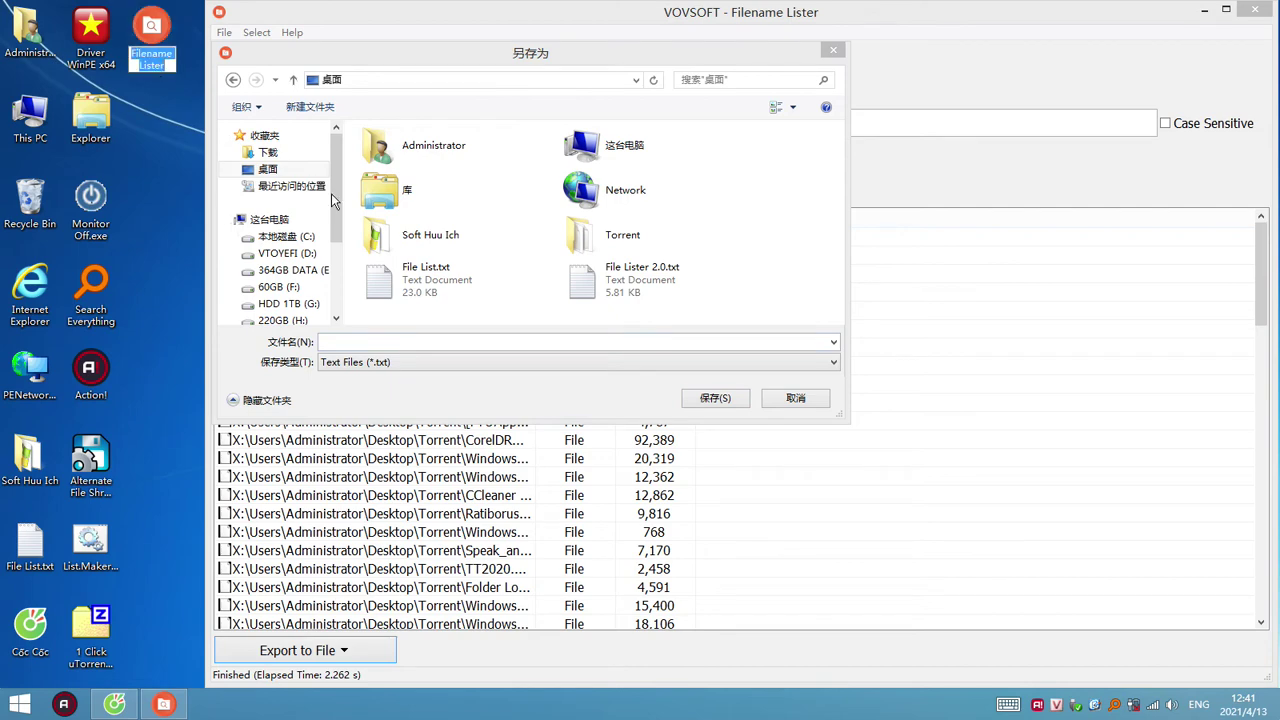
pyautogui.click(386, 341)
pyautogui.write('Filename Lister')
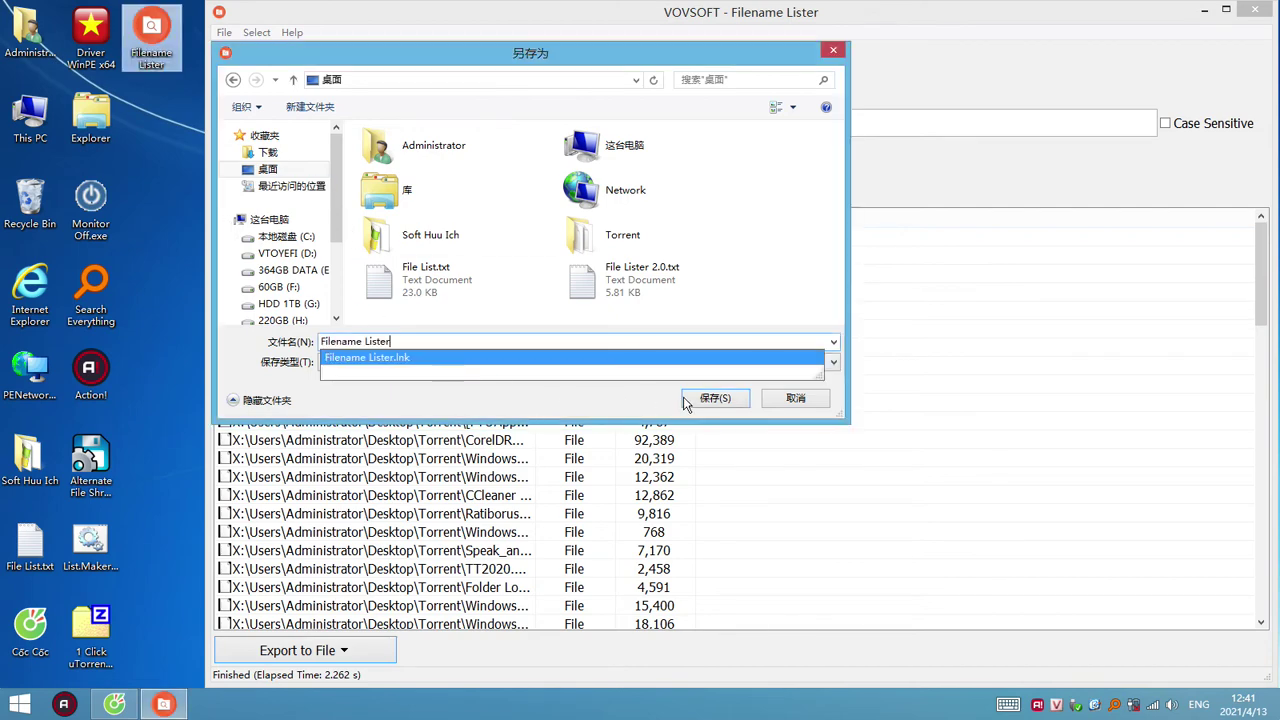
pyautogui.click(715, 398)
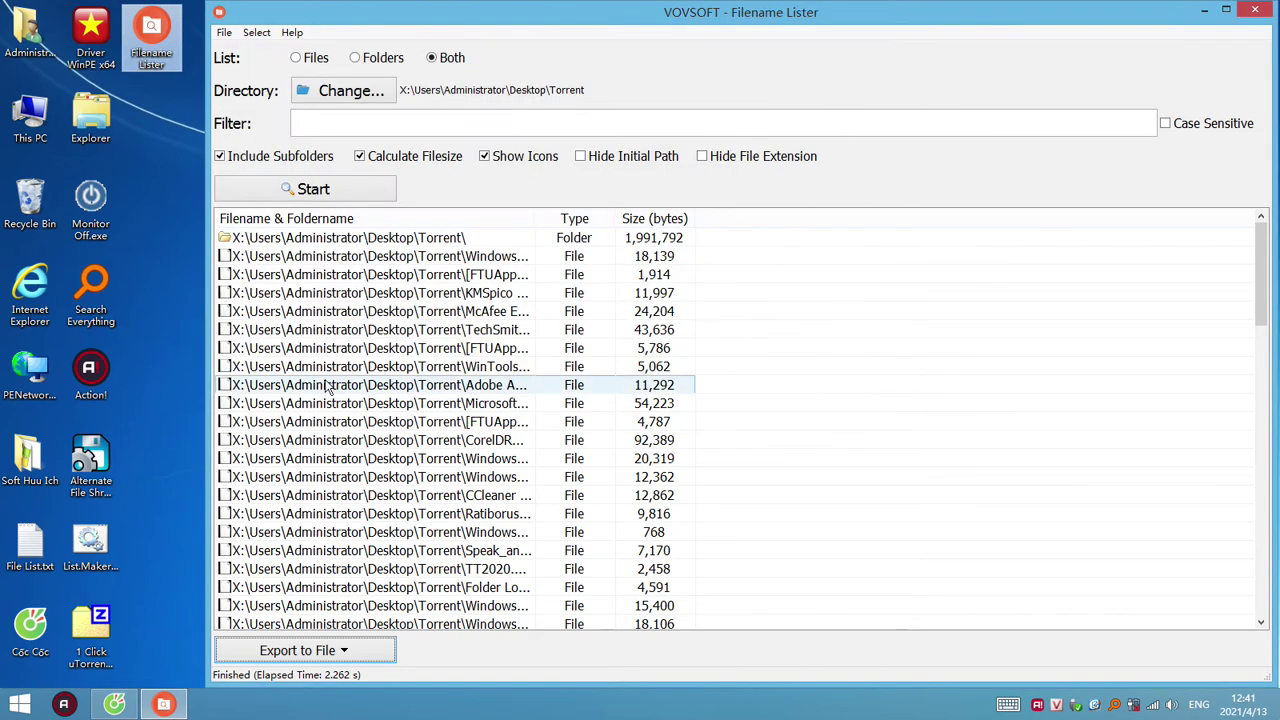
# Step: Minimize Filename Lister, then open the exported Filename Lister.txt in a maximized window and look through its entries and paths
pyautogui.click(151, 122)
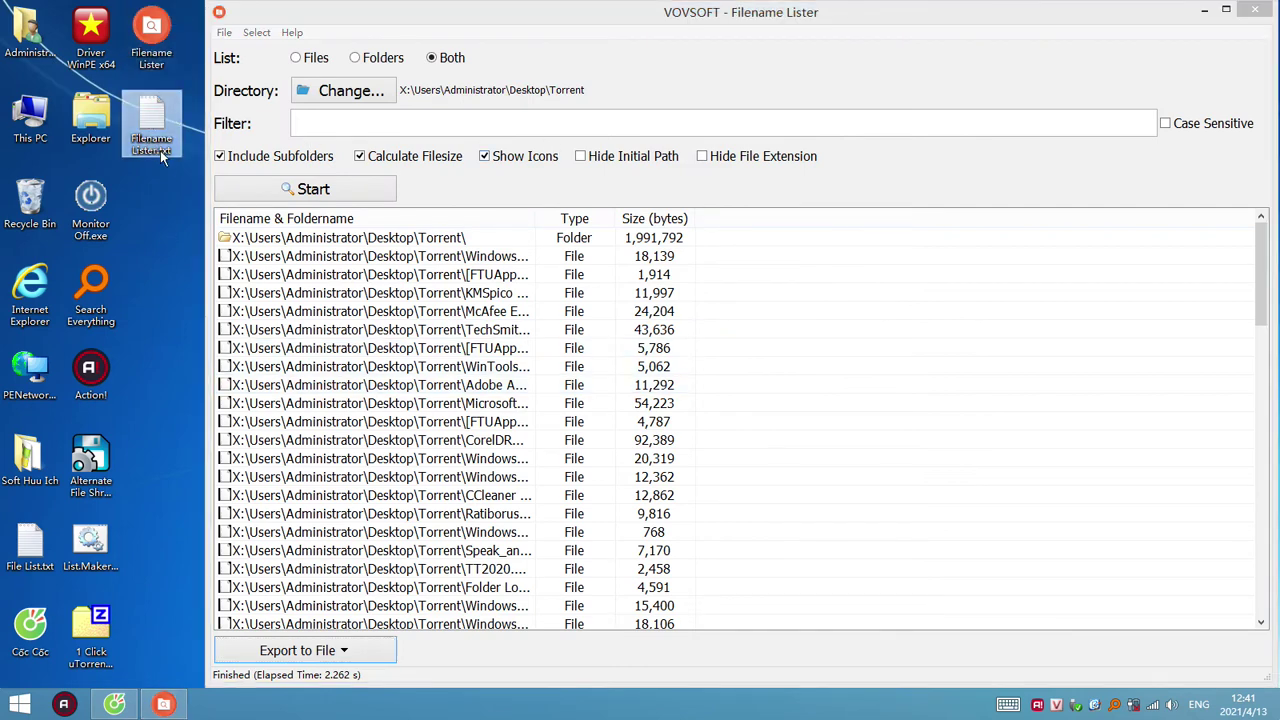
pyautogui.click(1202, 10)
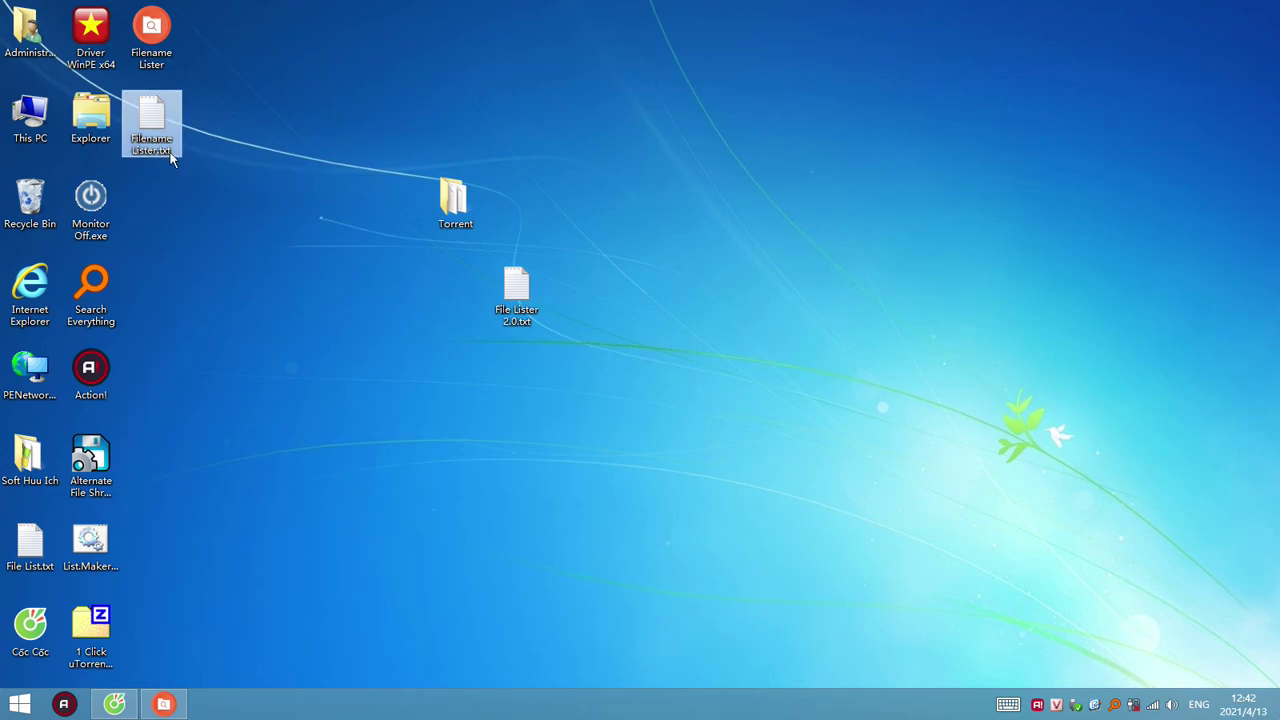
pyautogui.doubleClick(152, 122)
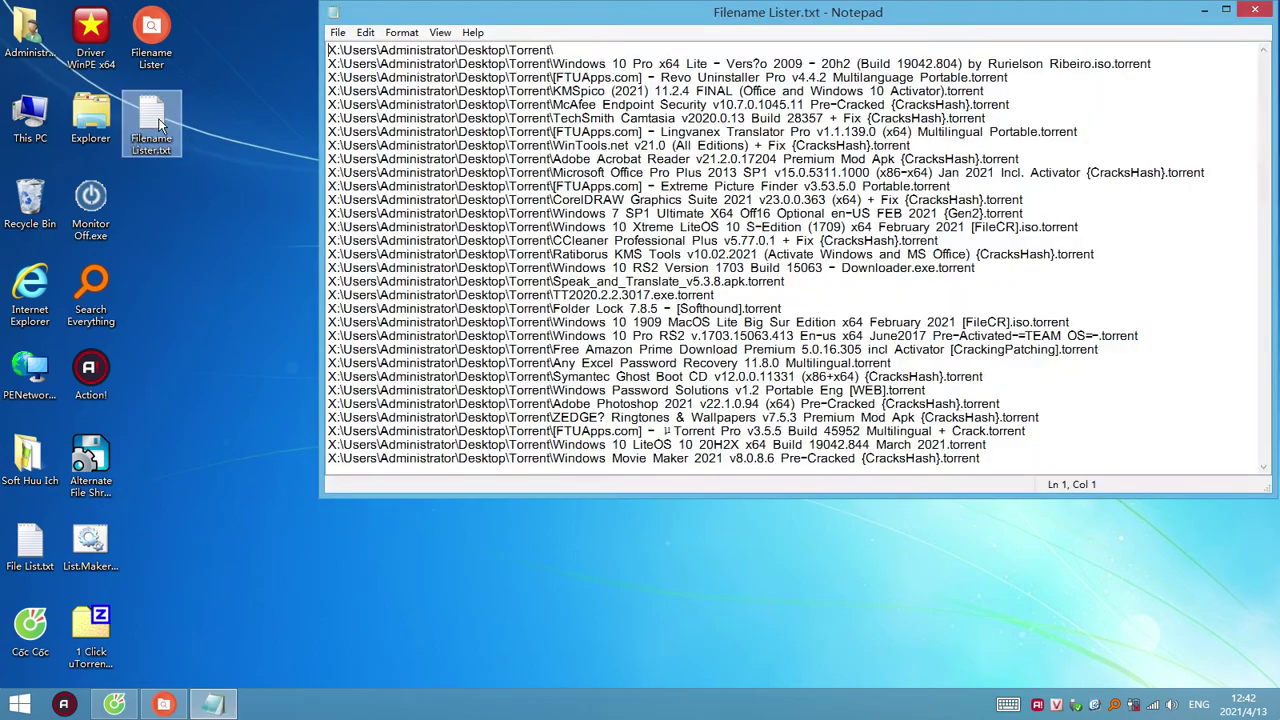
pyautogui.click(1226, 10)
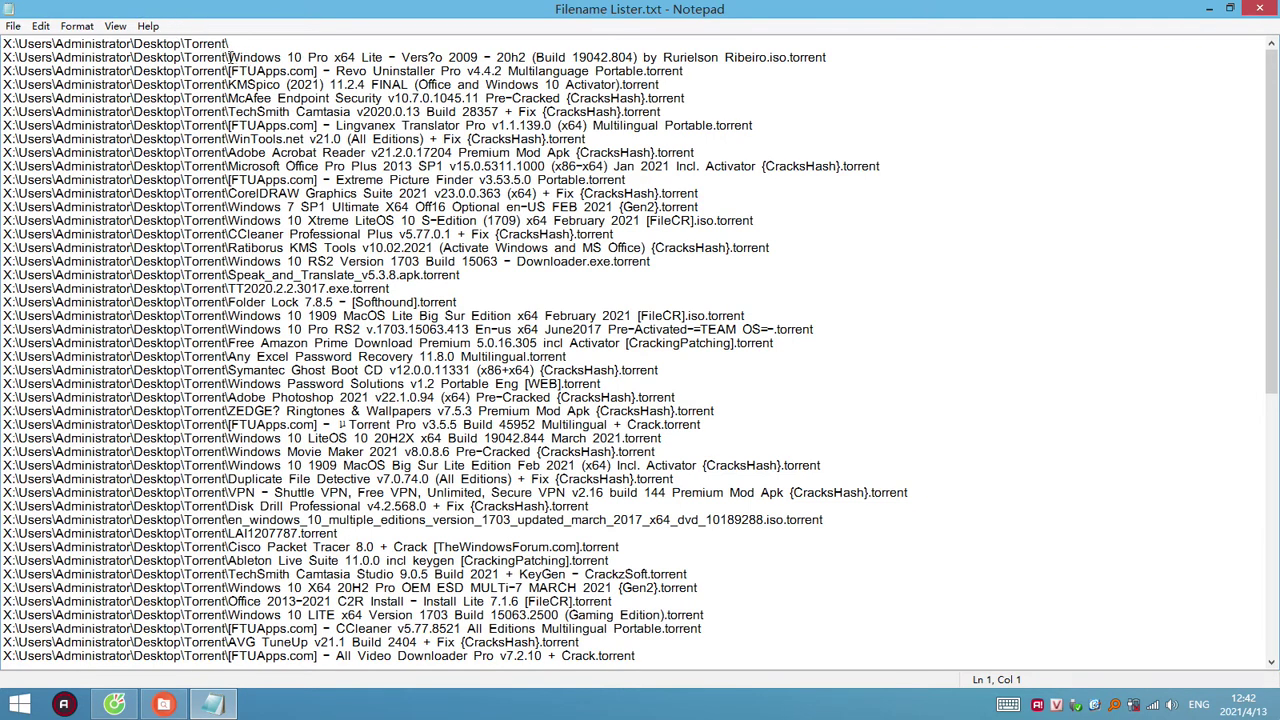
pyautogui.moveTo(231, 43); pyautogui.dragTo(3, 44)
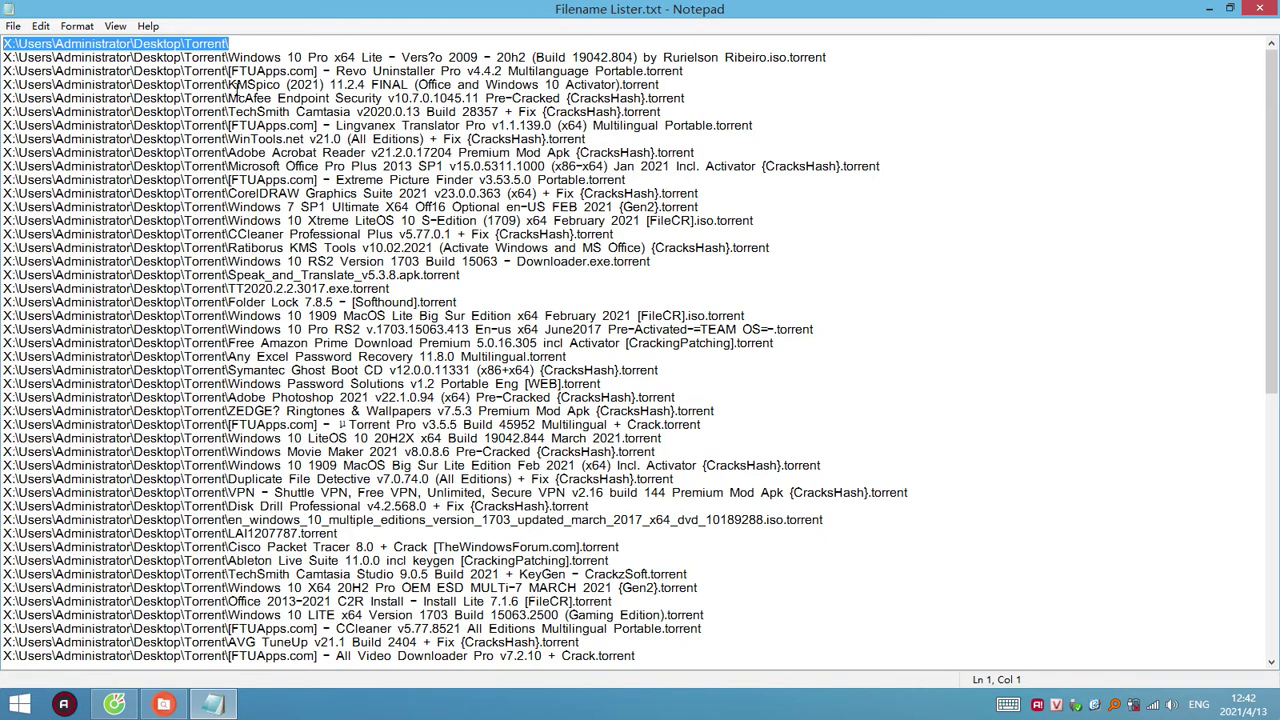
pyautogui.click(268, 396)
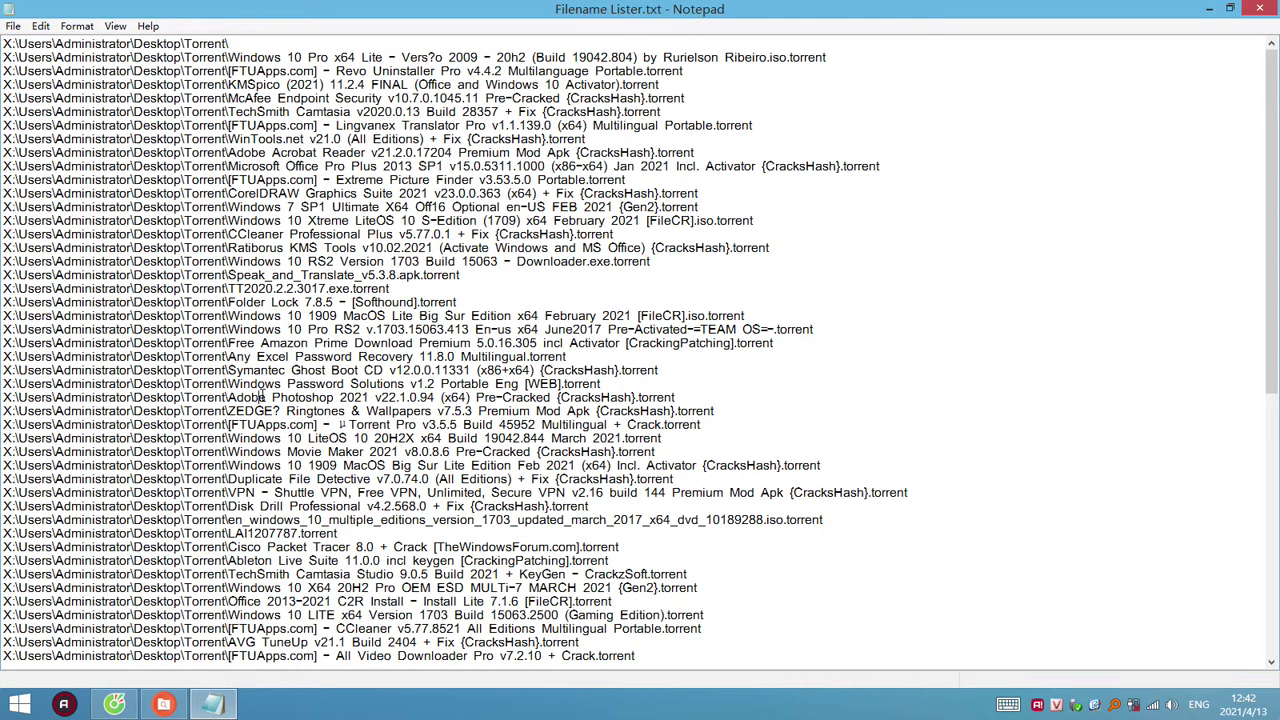
pyautogui.scroll(-10, 266, 392)
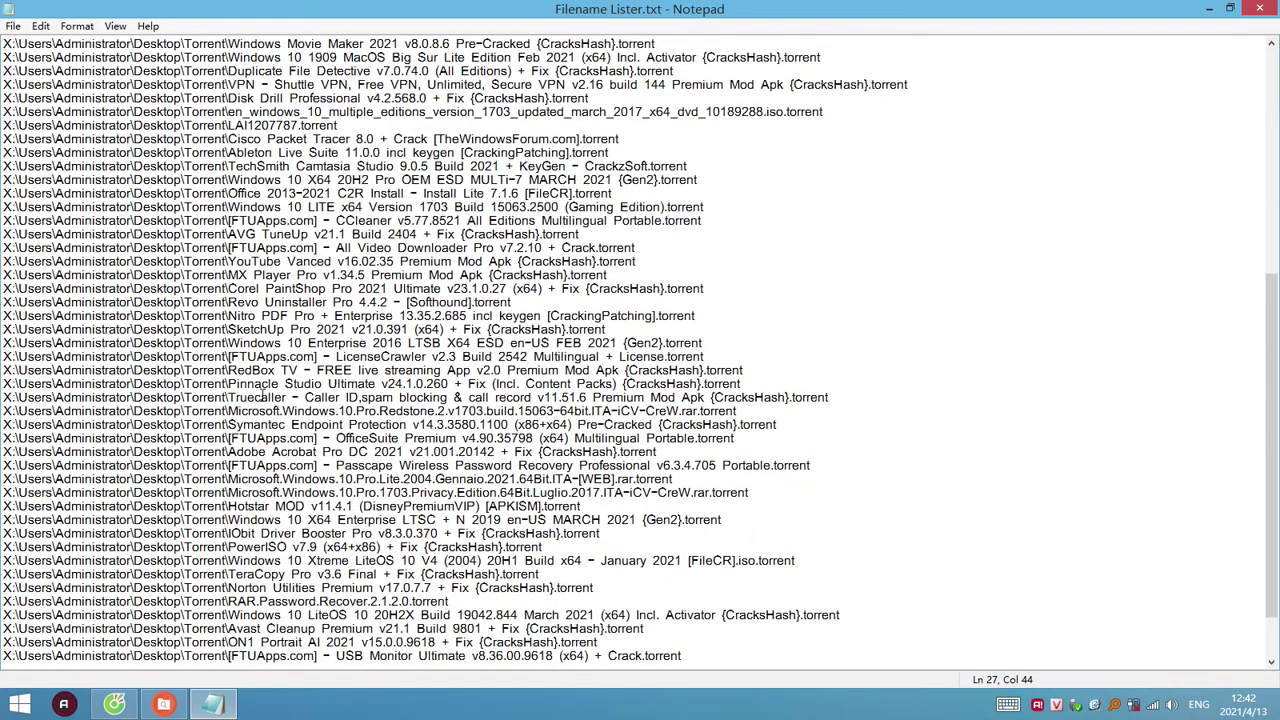
pyautogui.scroll(-1, 265, 390)
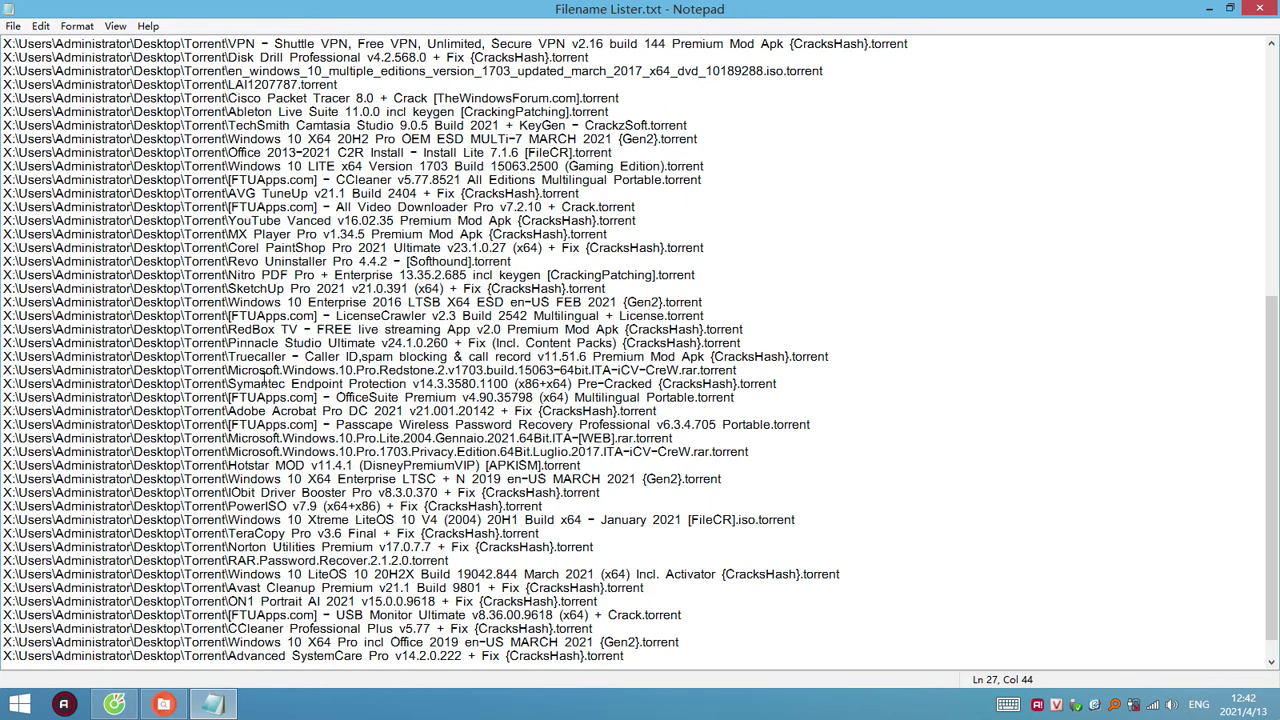
pyautogui.scroll(11, 265, 377)
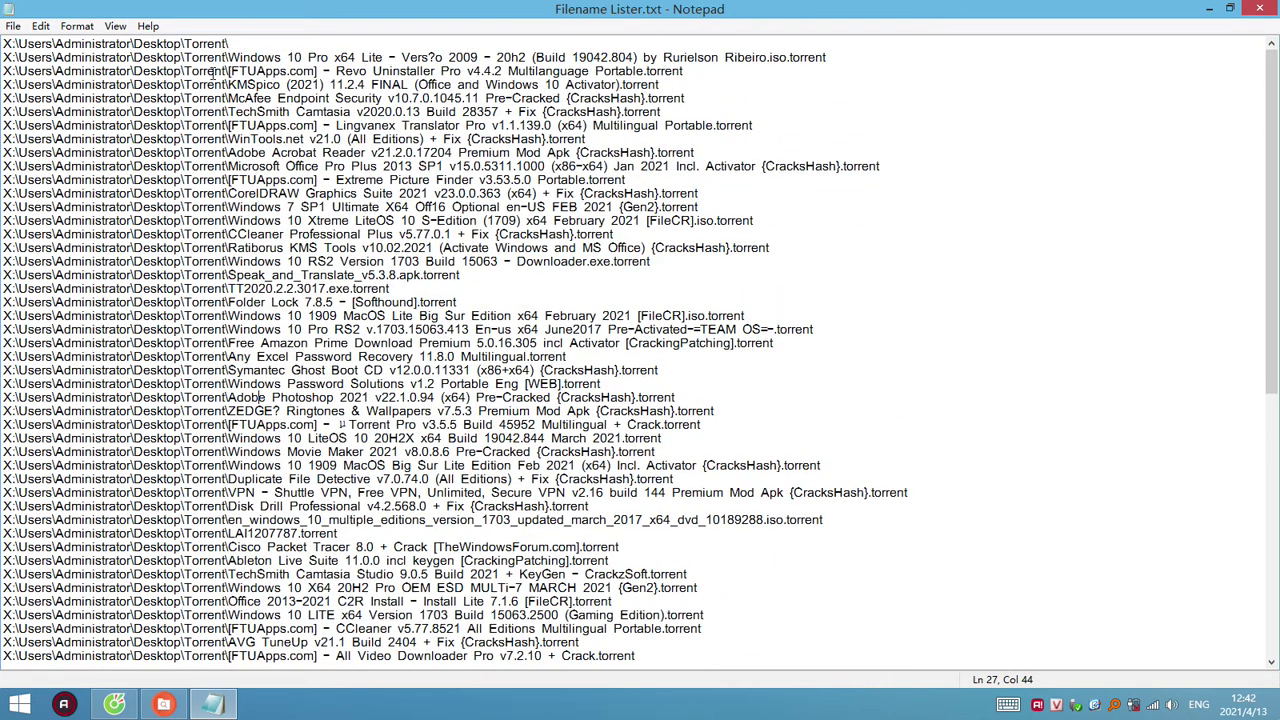
# Step: Replace every occurrence of the path X:\Users\Administrator\Desktop\Torrent\ in the list with " + "
pyautogui.moveTo(232, 44); pyautogui.dragTo(2, 46)
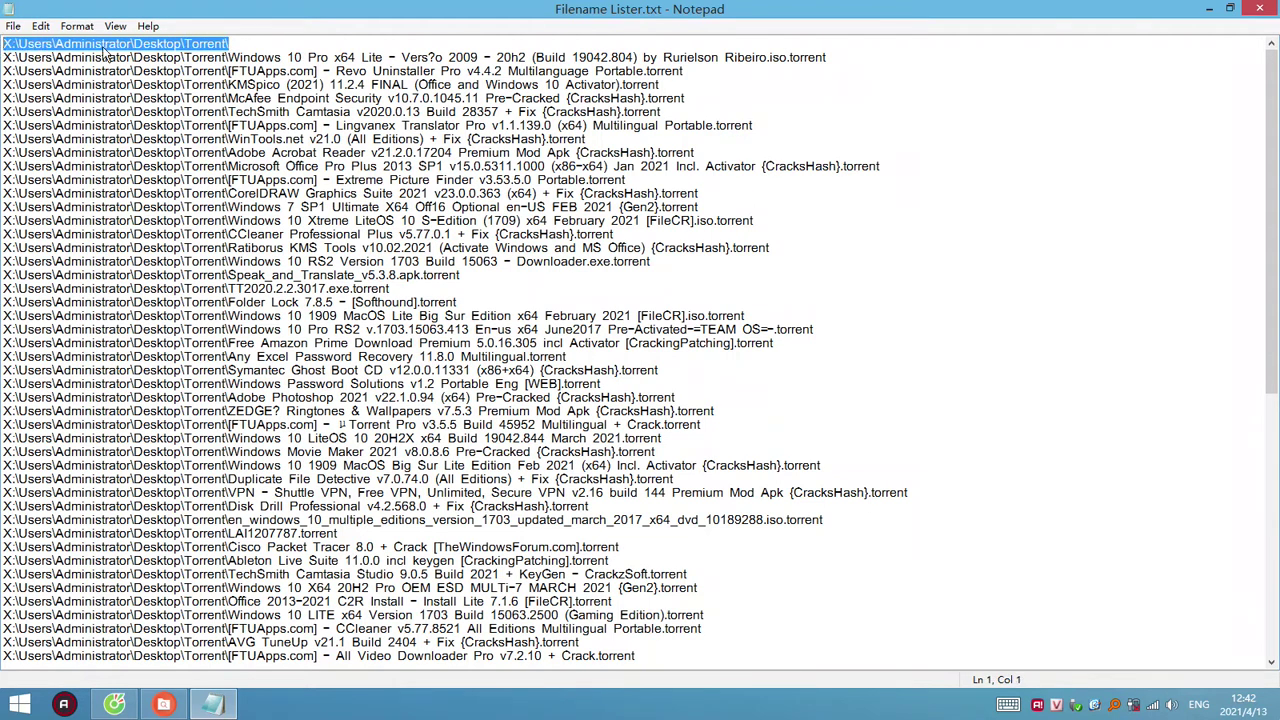
pyautogui.rightClick(104, 50)
pyautogui.click(160, 100)
pyautogui.click(43, 32)
pyautogui.click(62, 182)
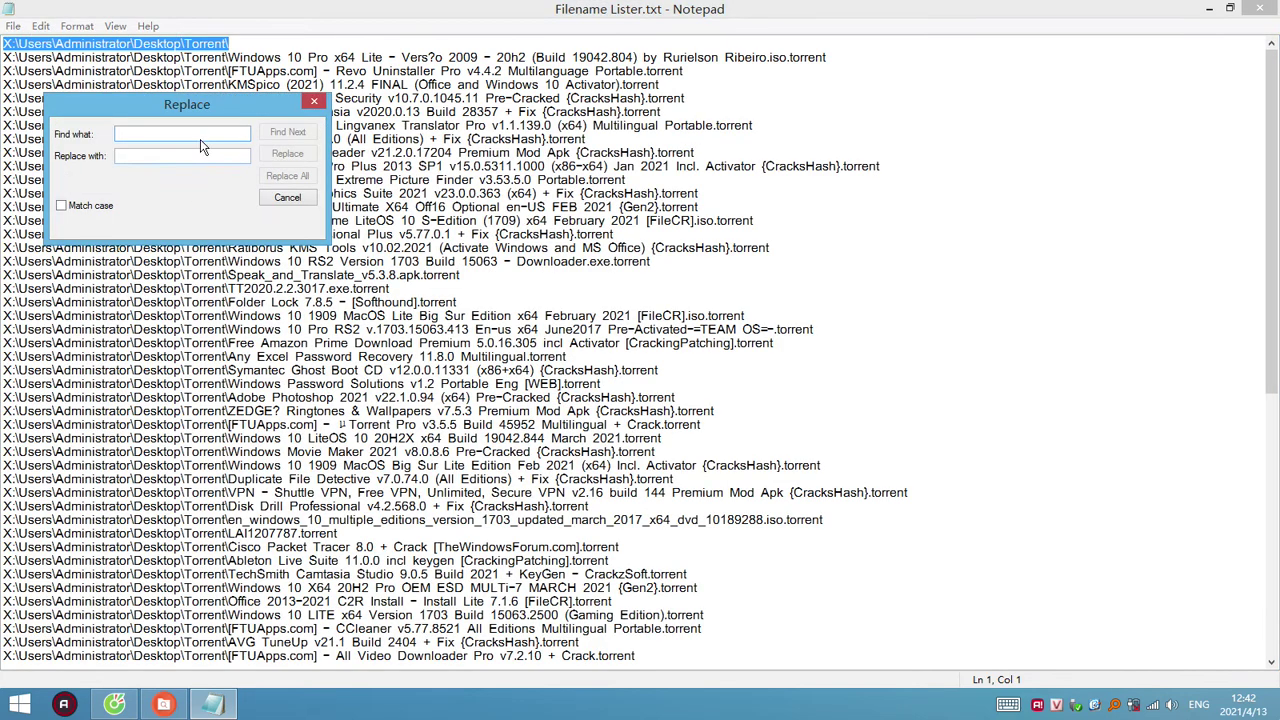
pyautogui.hotkey('ctrl', 'v')
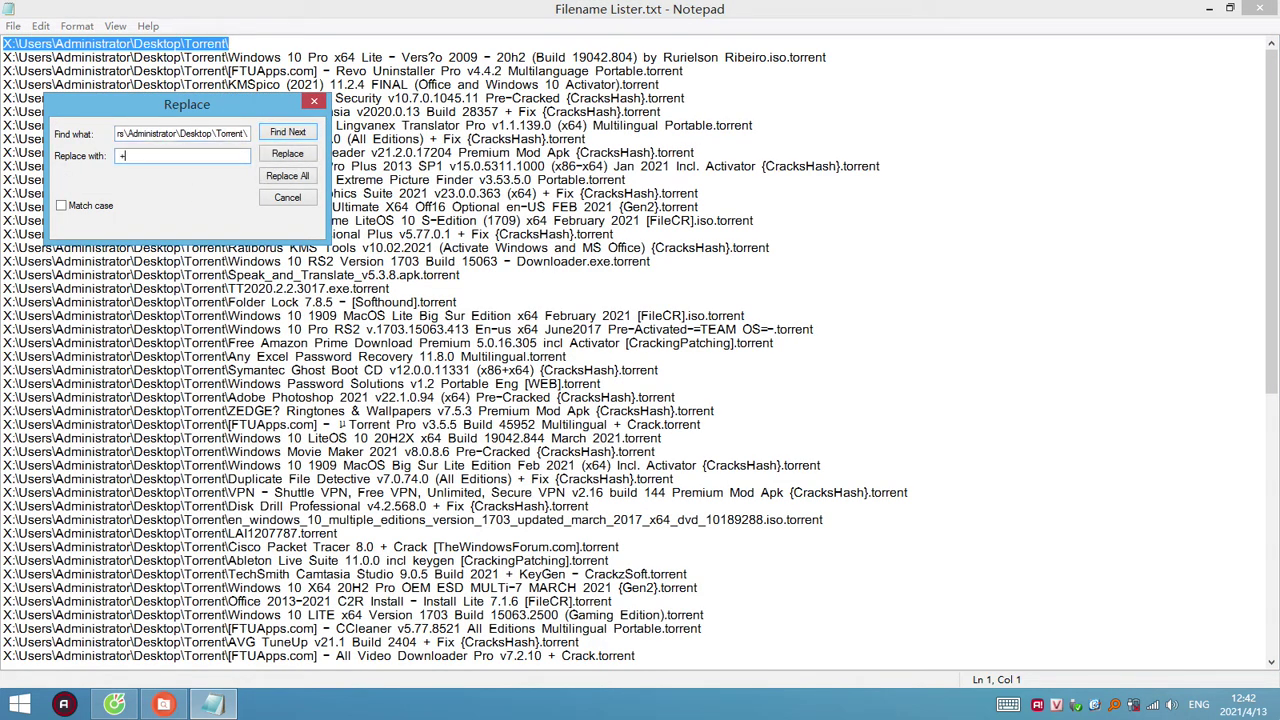
pyautogui.write('+')
pyautogui.moveTo(216, 102); pyautogui.dragTo(728, 145)
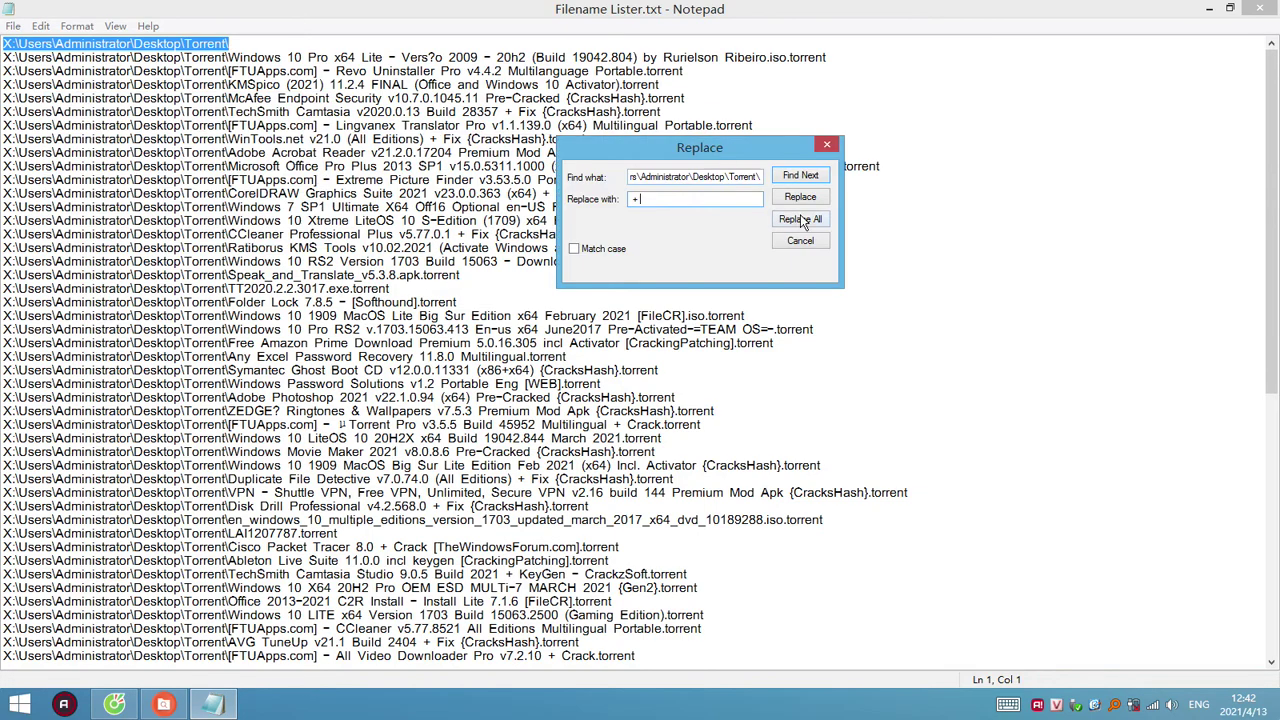
pyautogui.click(803, 221)
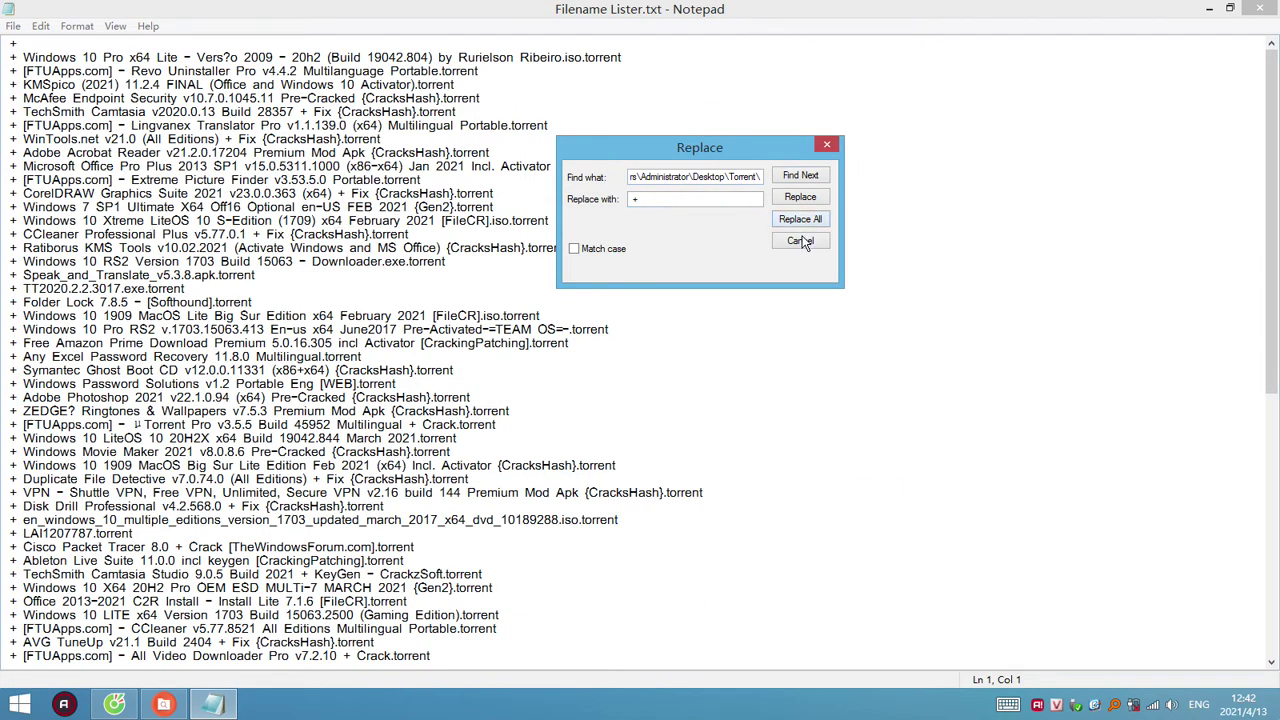
pyautogui.click(800, 241)
# Step: Check the shortened list from start to end, then save Filename Lister.txt and close it
pyautogui.click(665, 221)
pyautogui.scroll(-12, 665, 377)
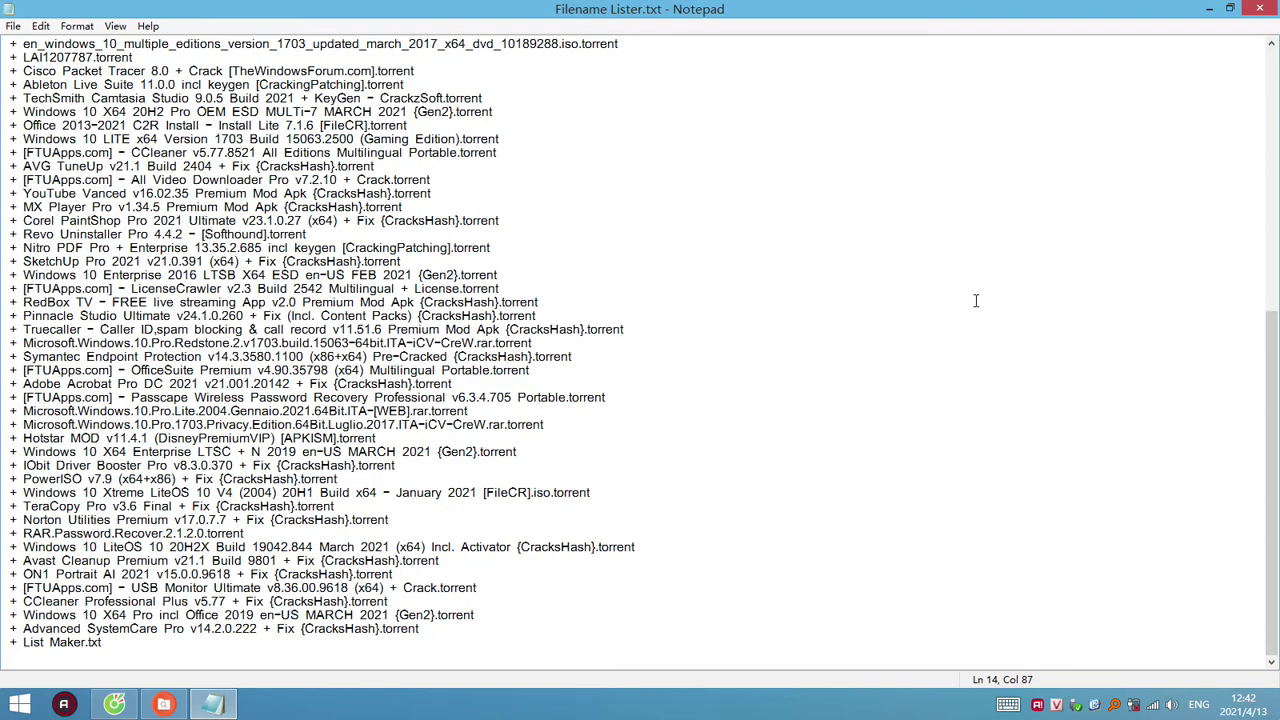
pyautogui.scroll(12, 976, 300)
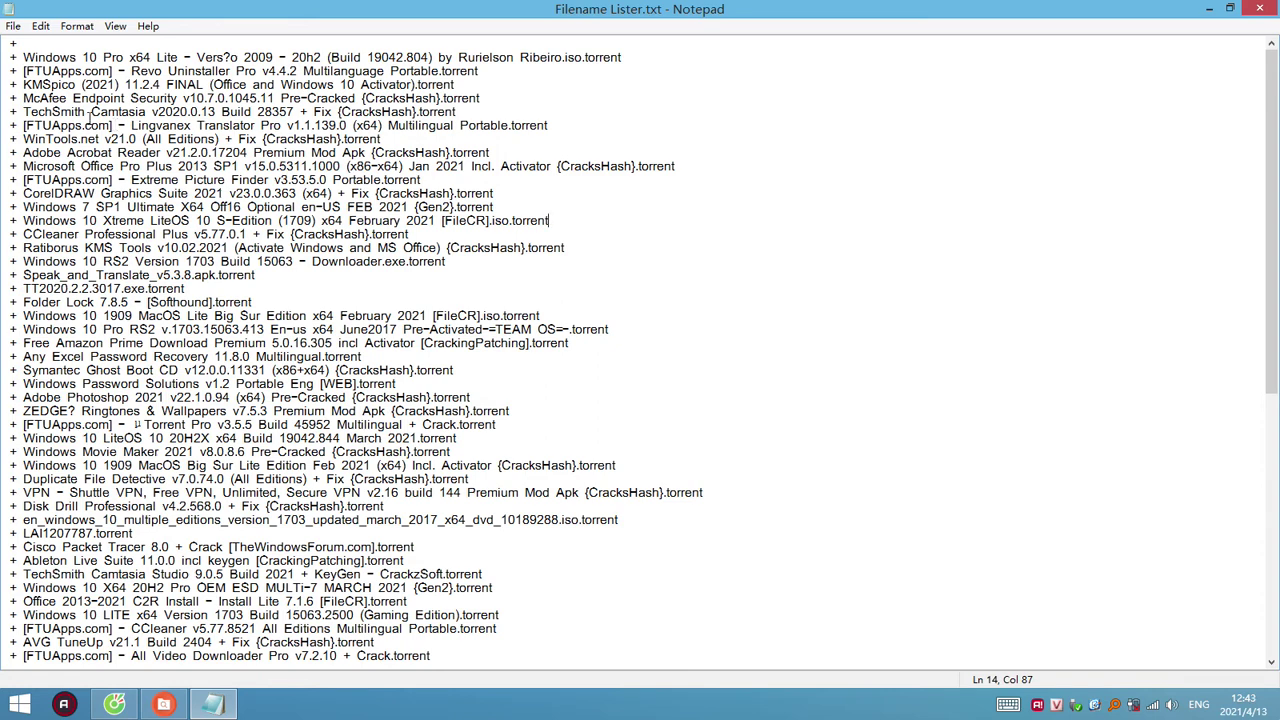
pyautogui.click(14, 27)
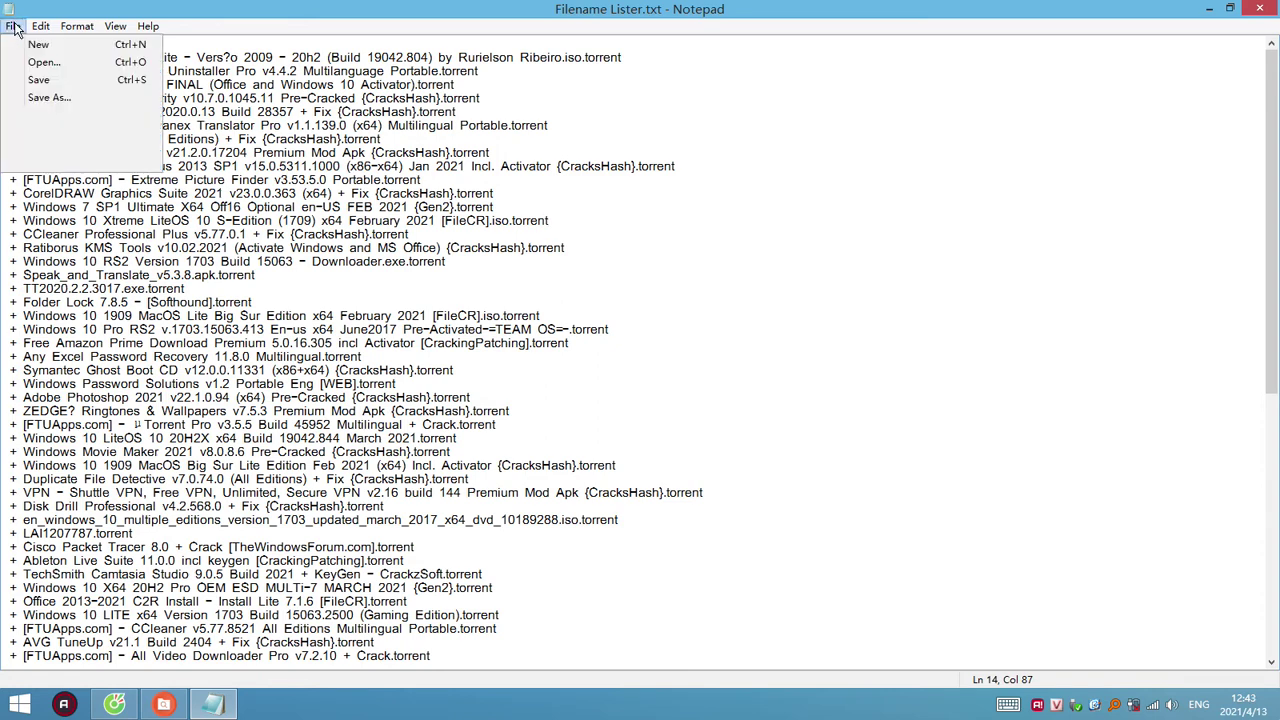
pyautogui.click(36, 81)
pyautogui.click(1062, 201)
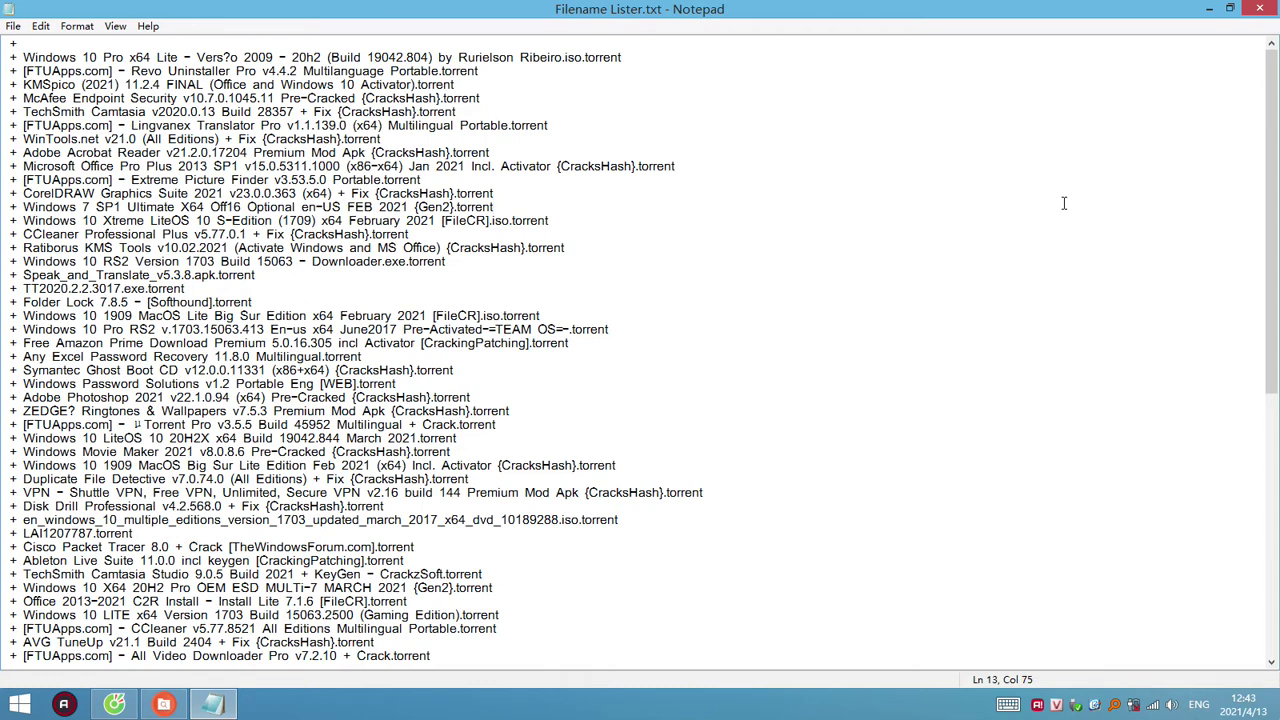
pyautogui.click(1258, 9)
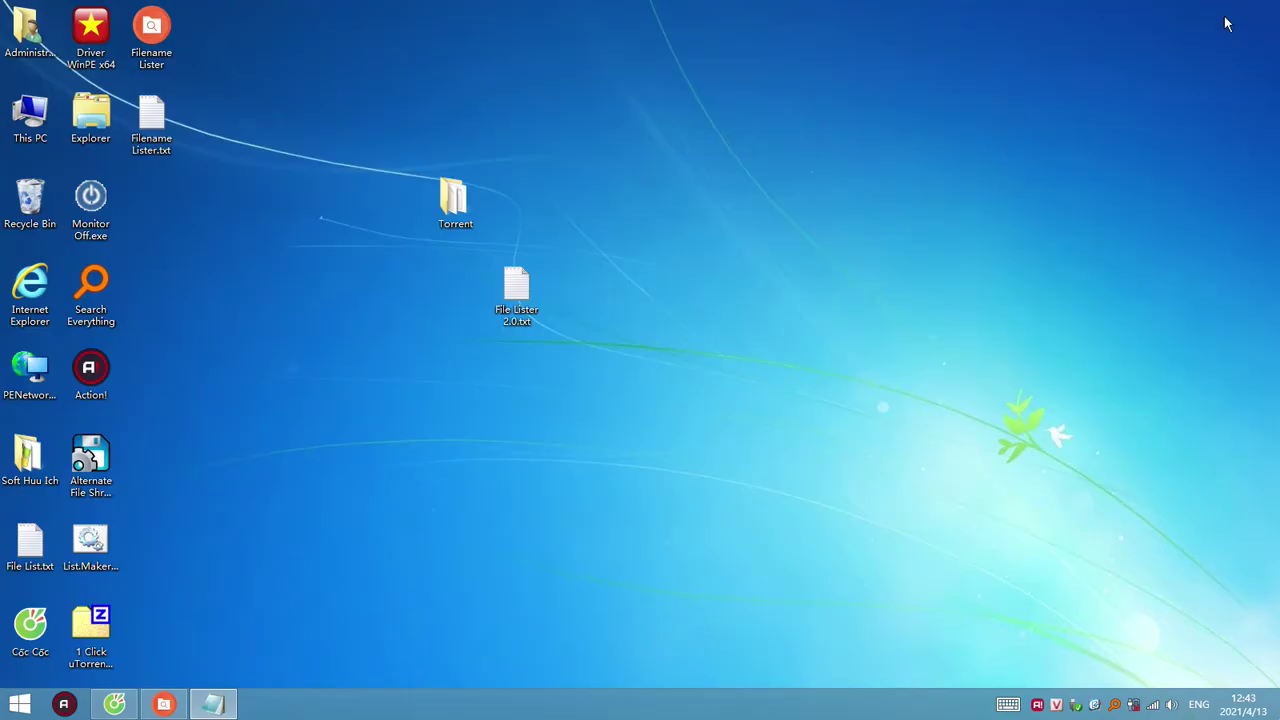
# Step: Bring back the Filename Lister window and look through its menus and export options
pyautogui.click(163, 704)
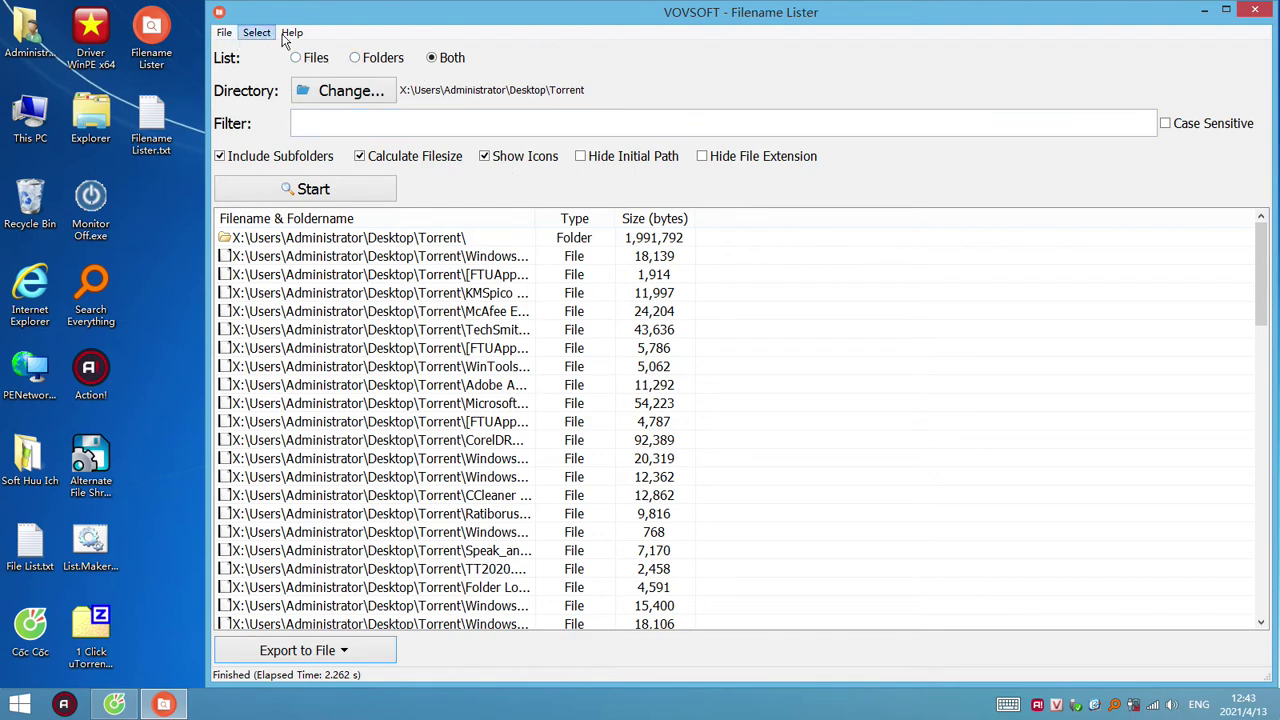
pyautogui.click(256, 32)
pyautogui.click(224, 32)
pyautogui.click(224, 32)
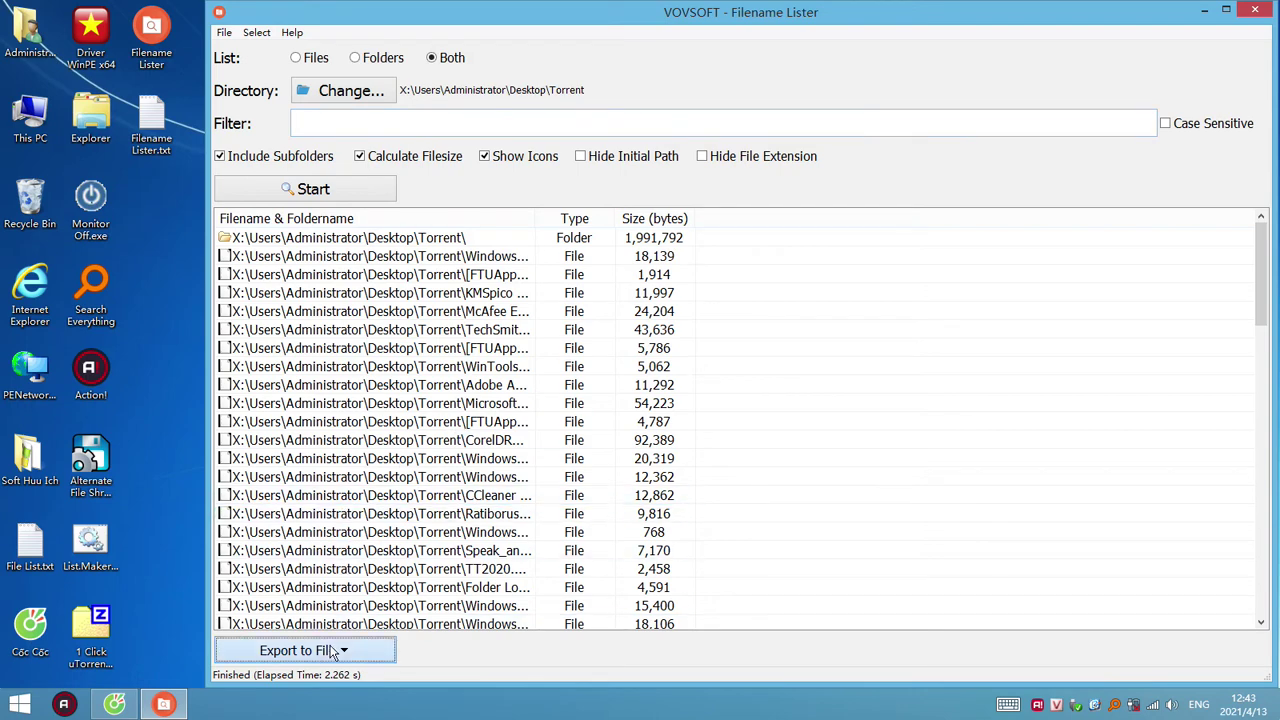
pyautogui.click(368, 651)
pyautogui.click(495, 605)
# Step: Widen the Filename & Foldername column to inspect the longer paths, then close Filename Lister
pyautogui.moveTo(538, 218); pyautogui.dragTo(878, 221)
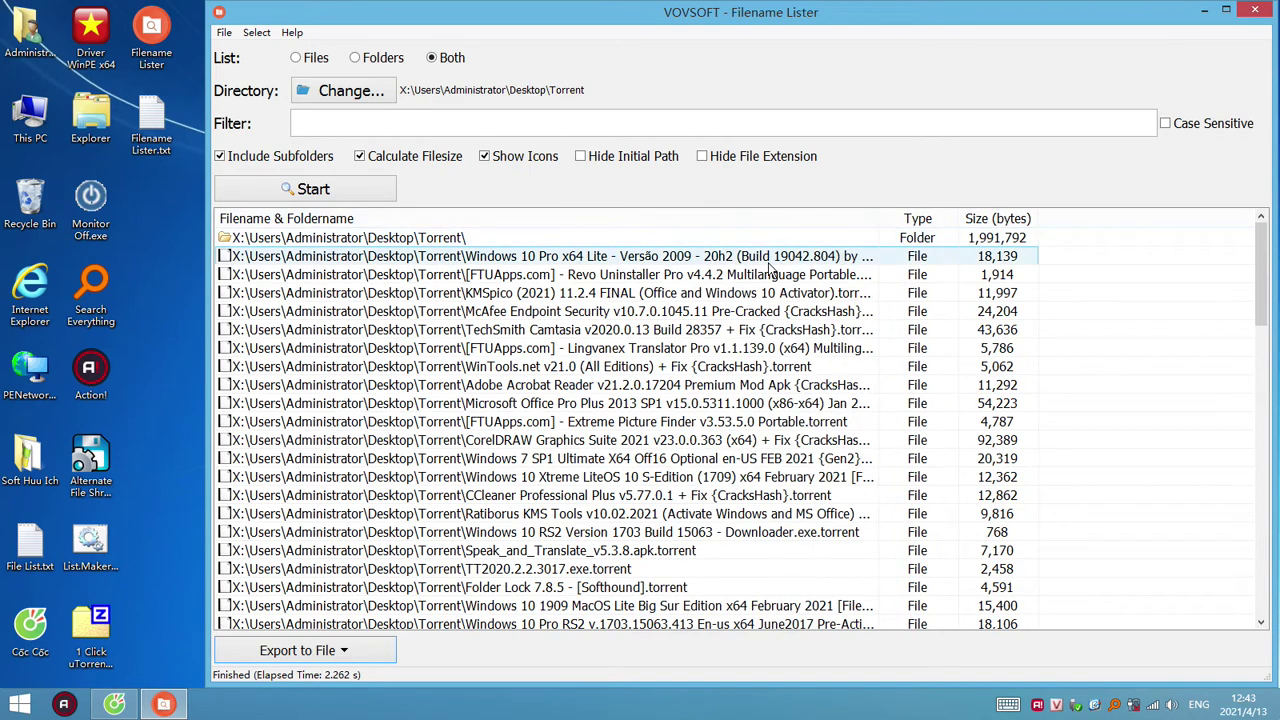
pyautogui.click(672, 274)
pyautogui.click(676, 261)
pyautogui.click(672, 309)
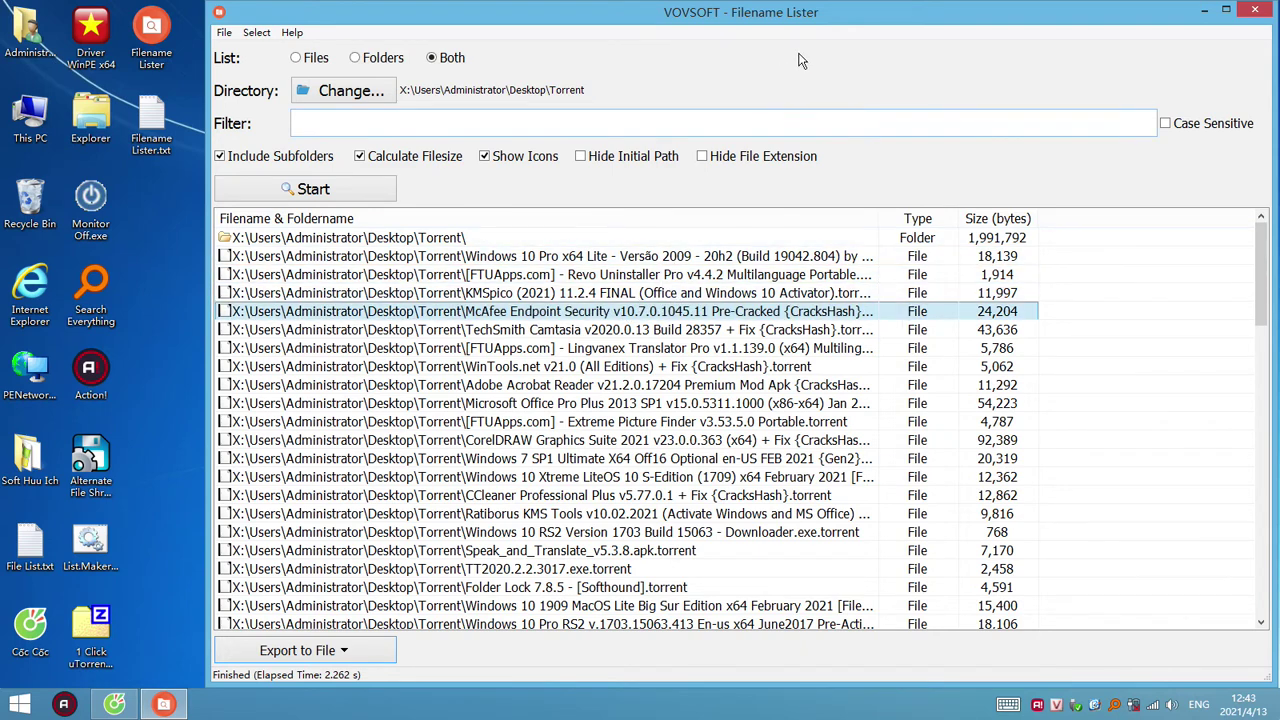
pyautogui.click(1254, 10)
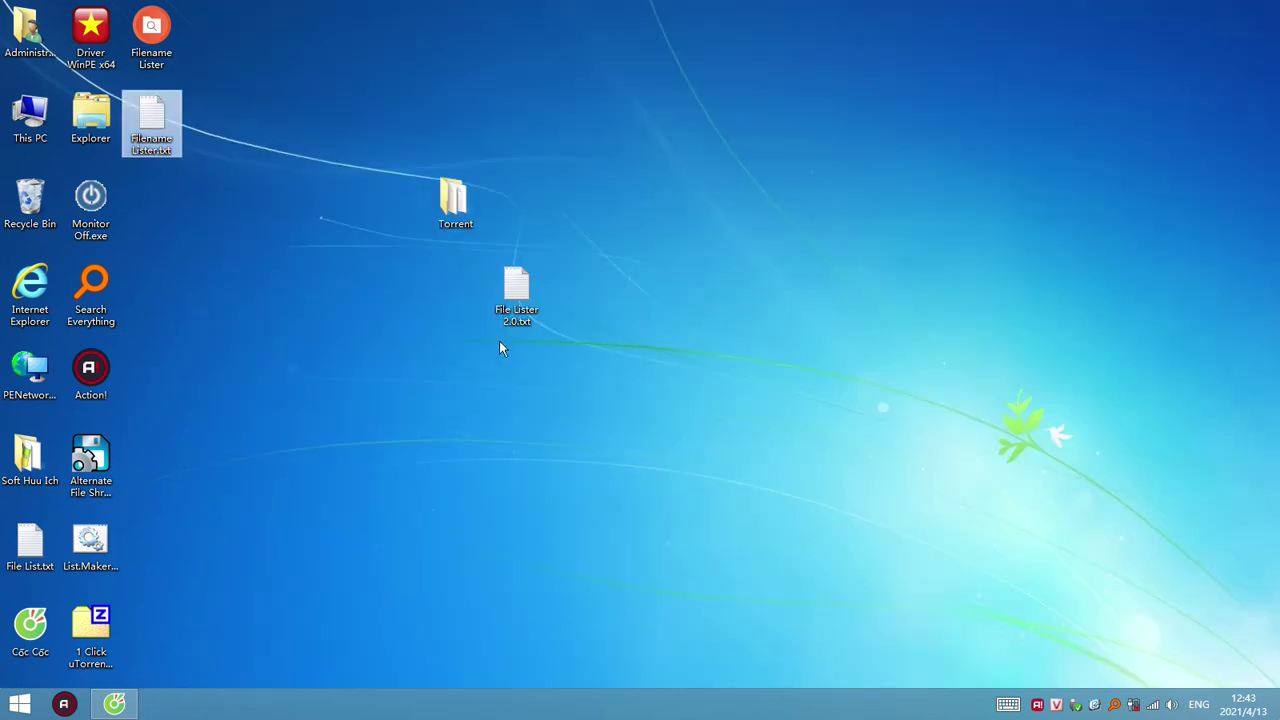
# Step: Open File Explorer and show the contents of the 364GB DATA (E:) drive
pyautogui.click(519, 294)
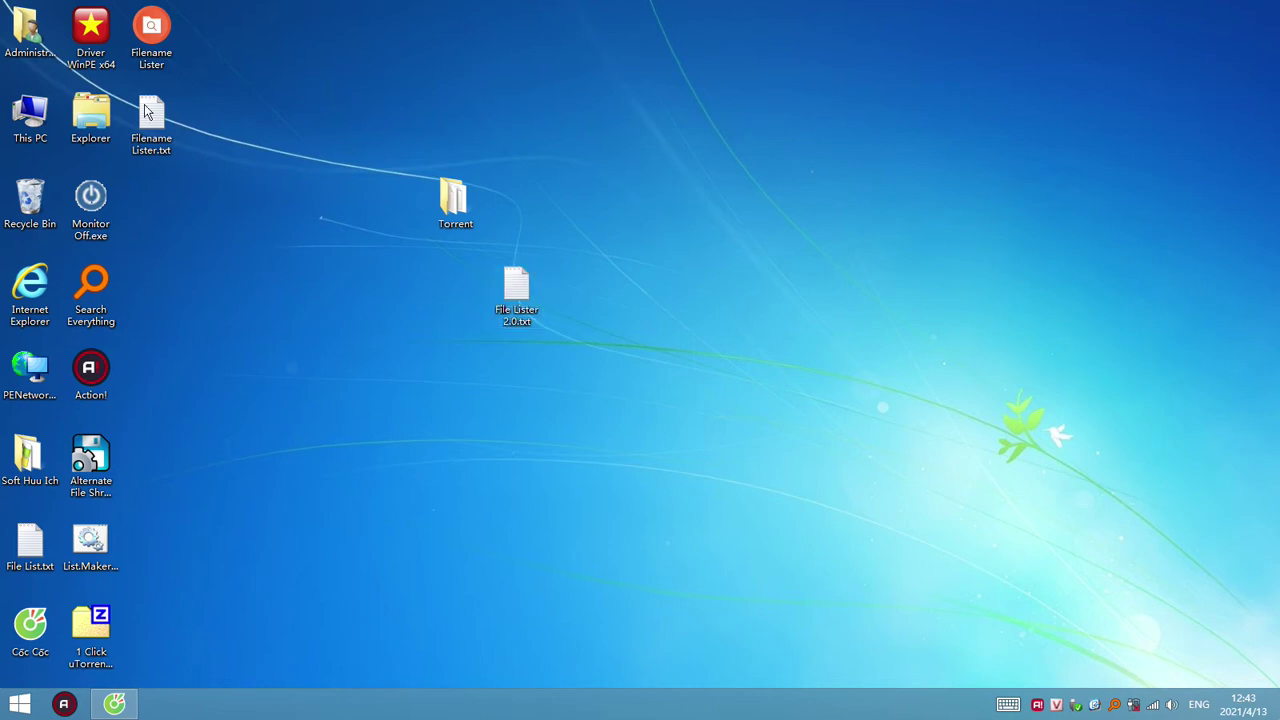
pyautogui.doubleClick(90, 118)
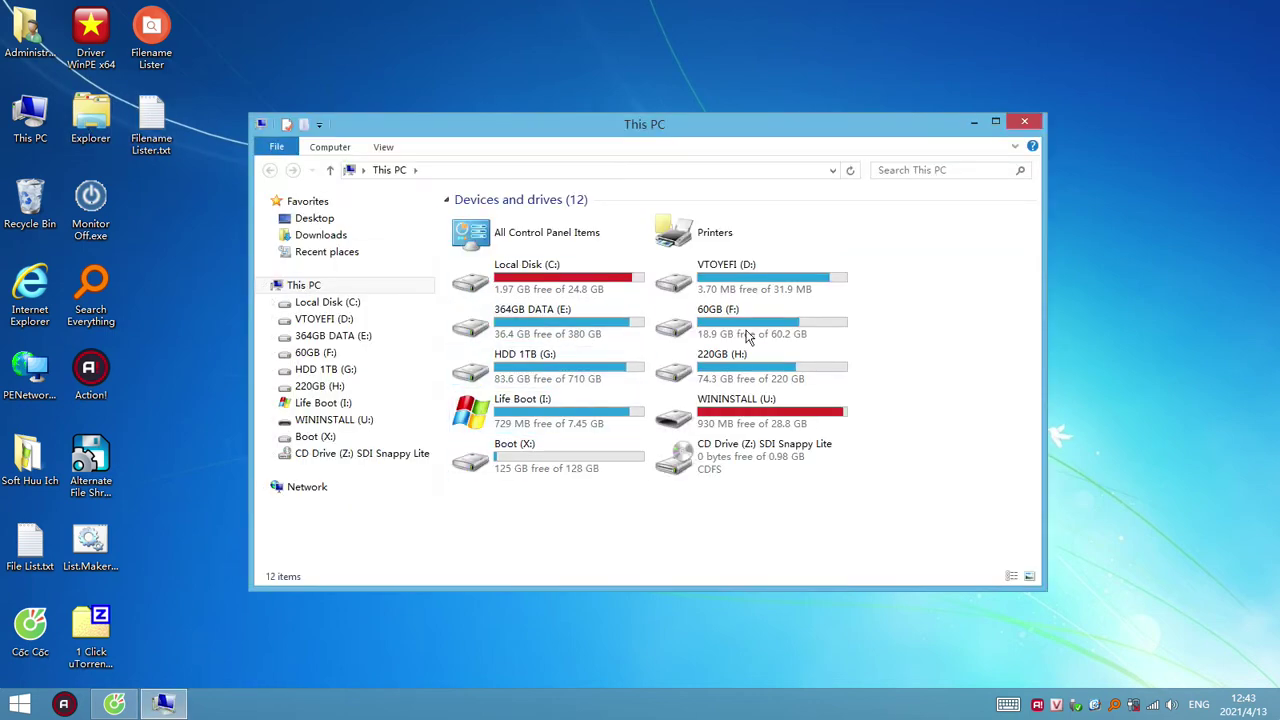
pyautogui.click(578, 316)
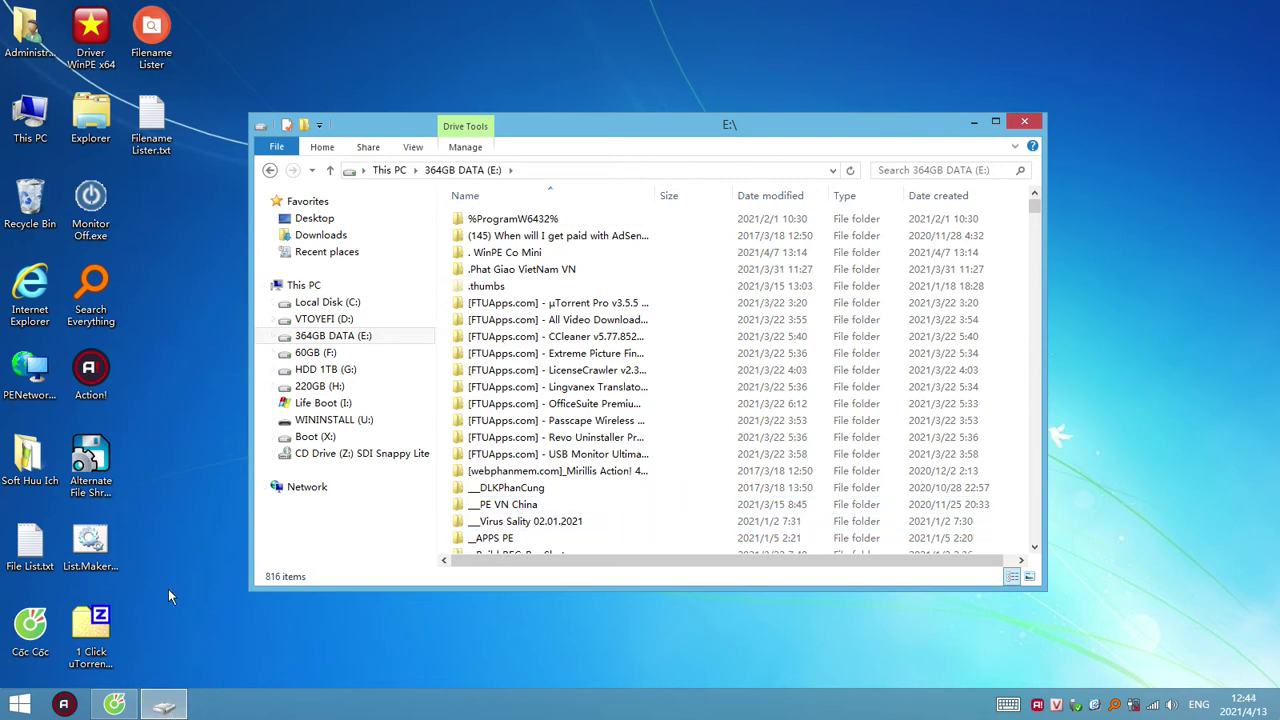
# Step: Launch Filename Lister again and browse to the 364GB DATA (E:) drive in a maximized directory chooser
pyautogui.doubleClick(150, 50)
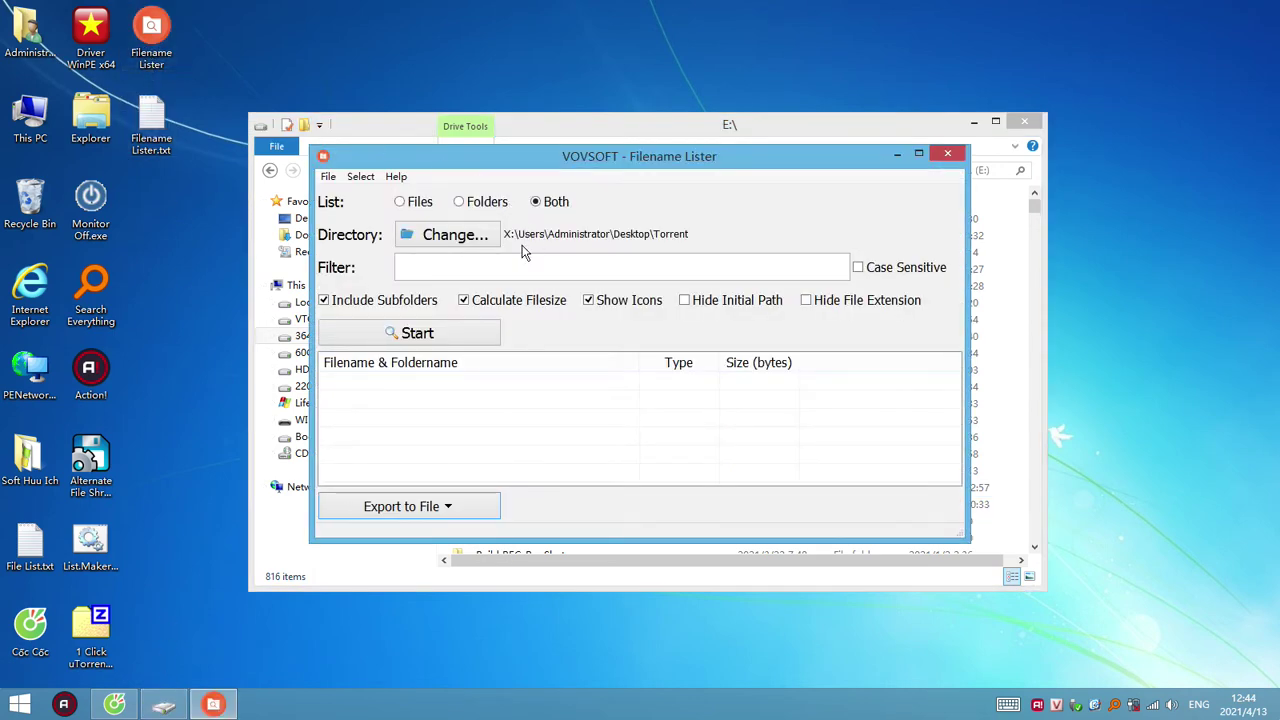
pyautogui.click(469, 236)
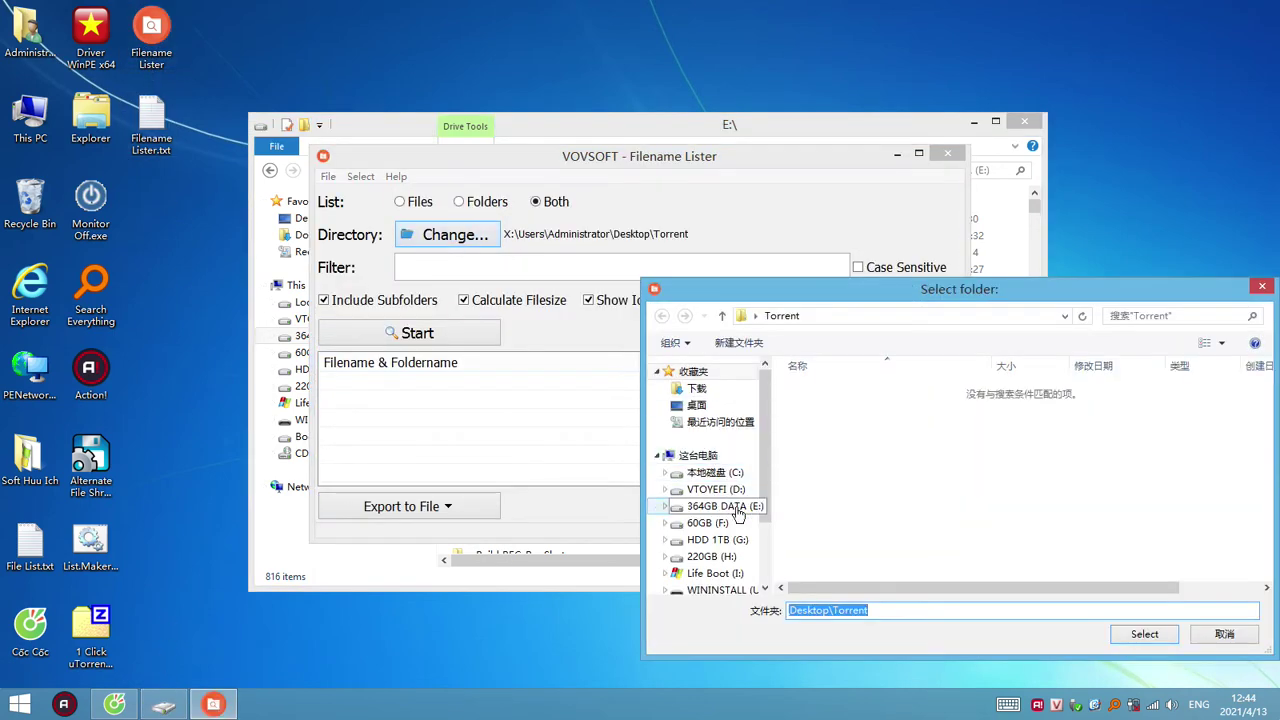
pyautogui.click(737, 390)
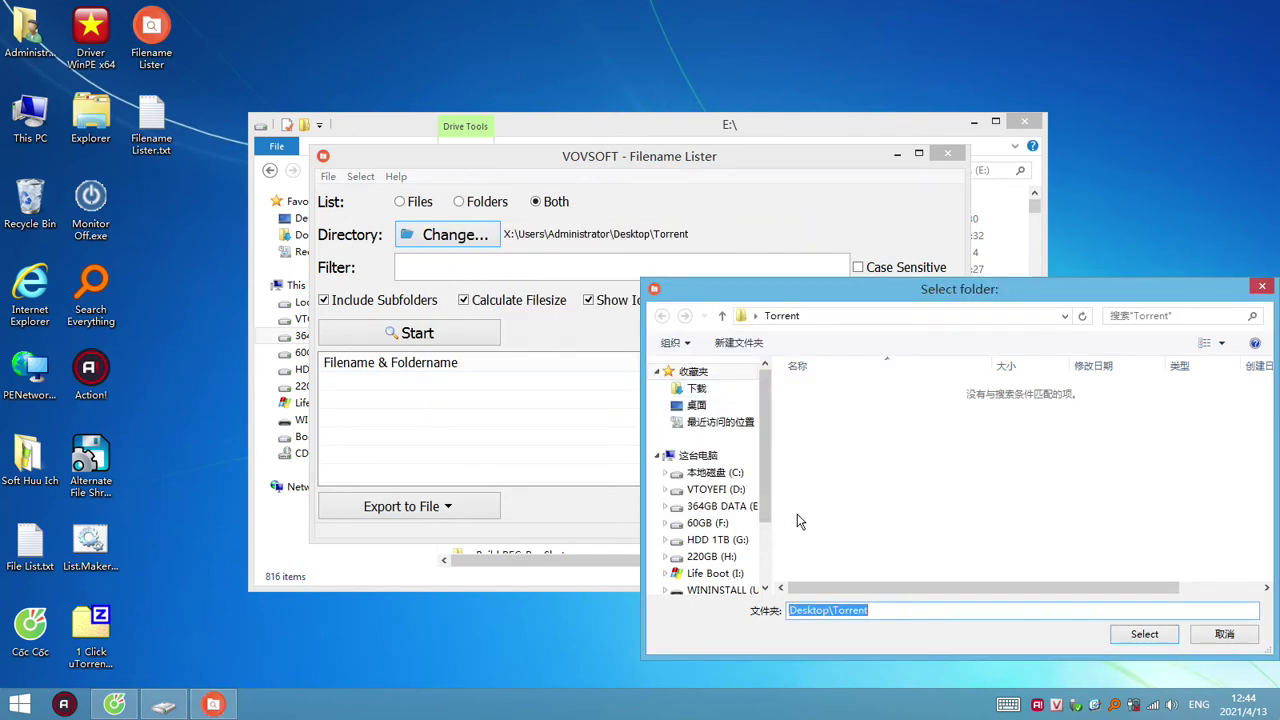
pyautogui.doubleClick(833, 294)
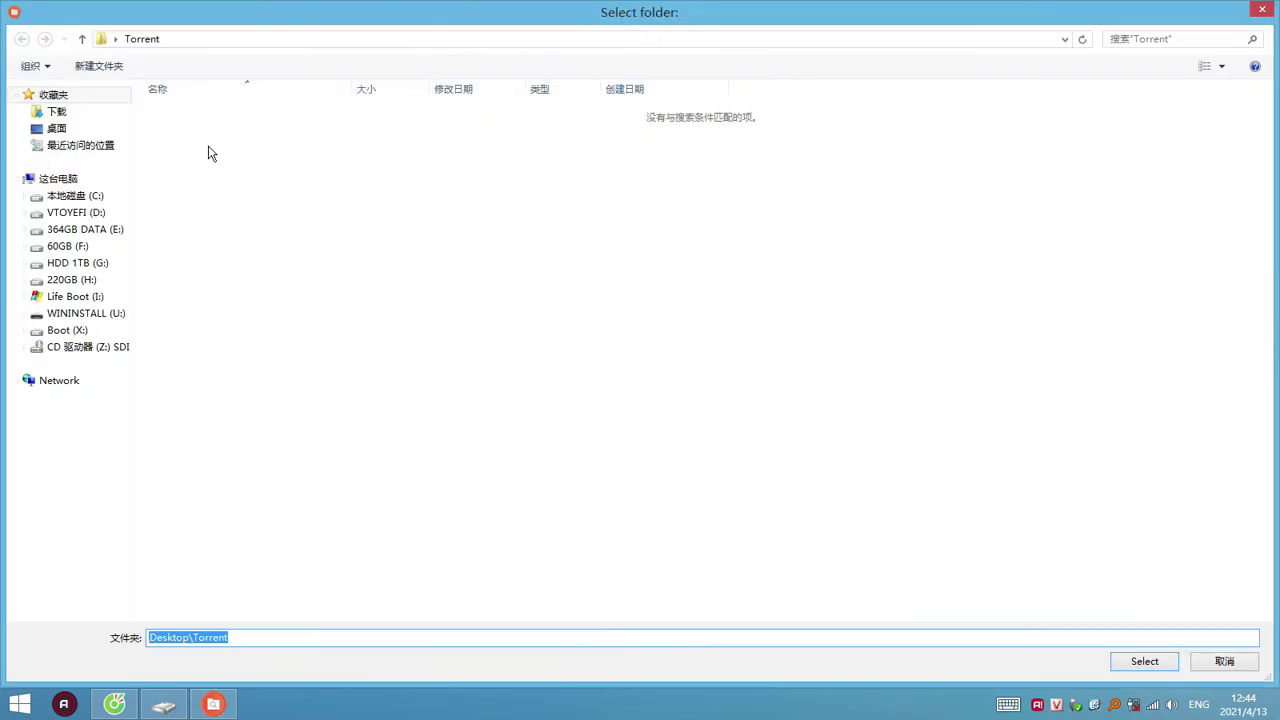
pyautogui.click(103, 237)
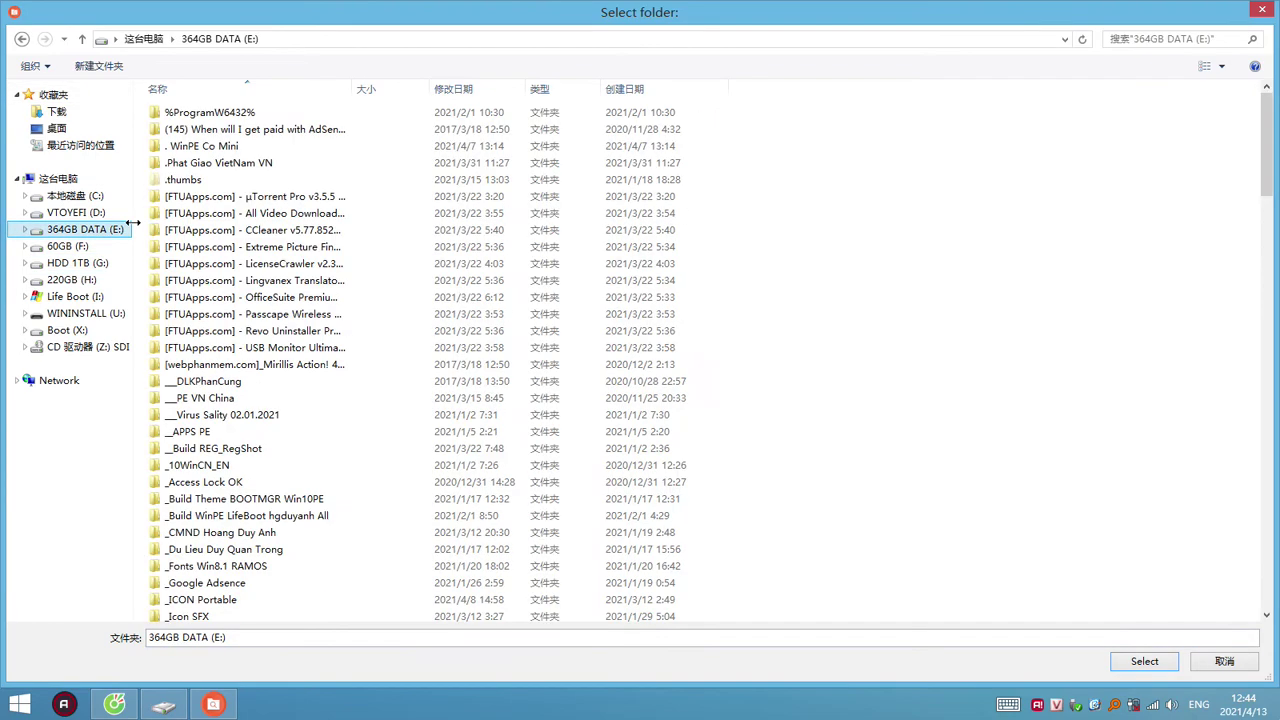
# Step: Choose the folder SDI_1.19.3_R1903 - Driver All Windows as the directory and start listing its files and folders
pyautogui.moveTo(133, 222); pyautogui.dragTo(197, 252)
pyautogui.click(282, 364)
pyautogui.click(297, 515)
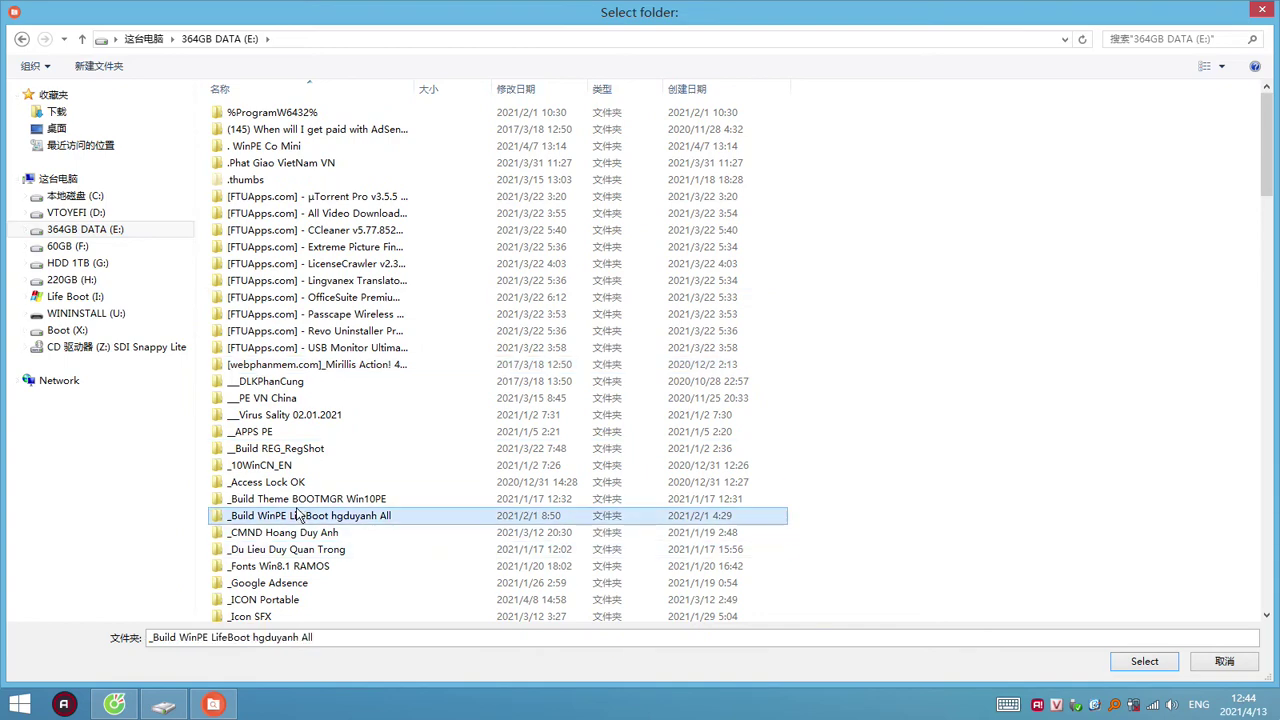
pyautogui.scroll(-6, 297, 515)
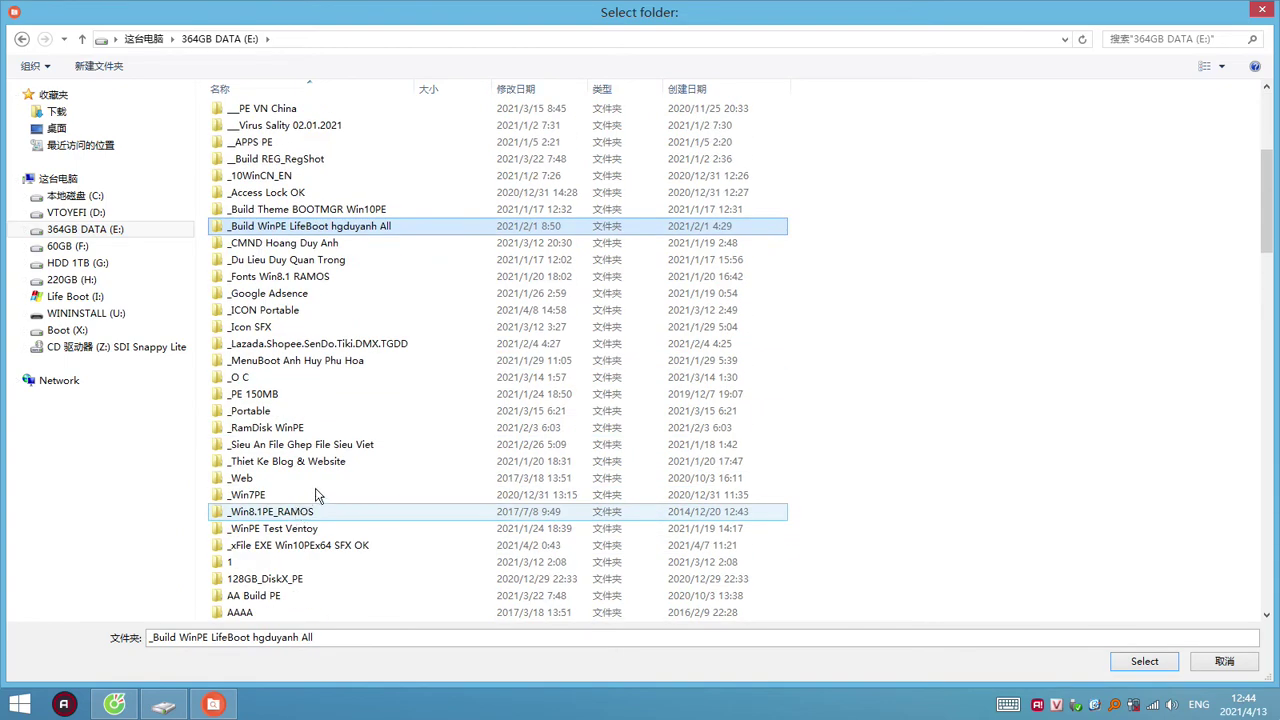
pyautogui.scroll(-5, 387, 324)
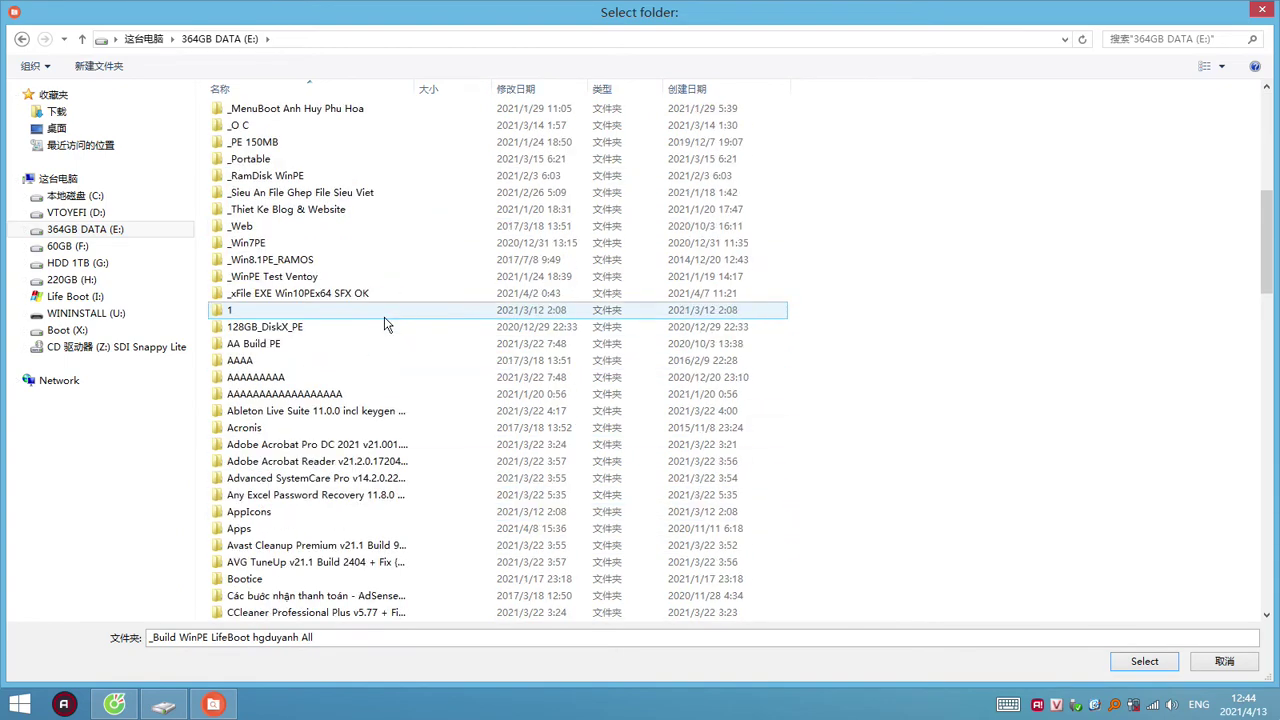
pyautogui.scroll(-4, 433, 370)
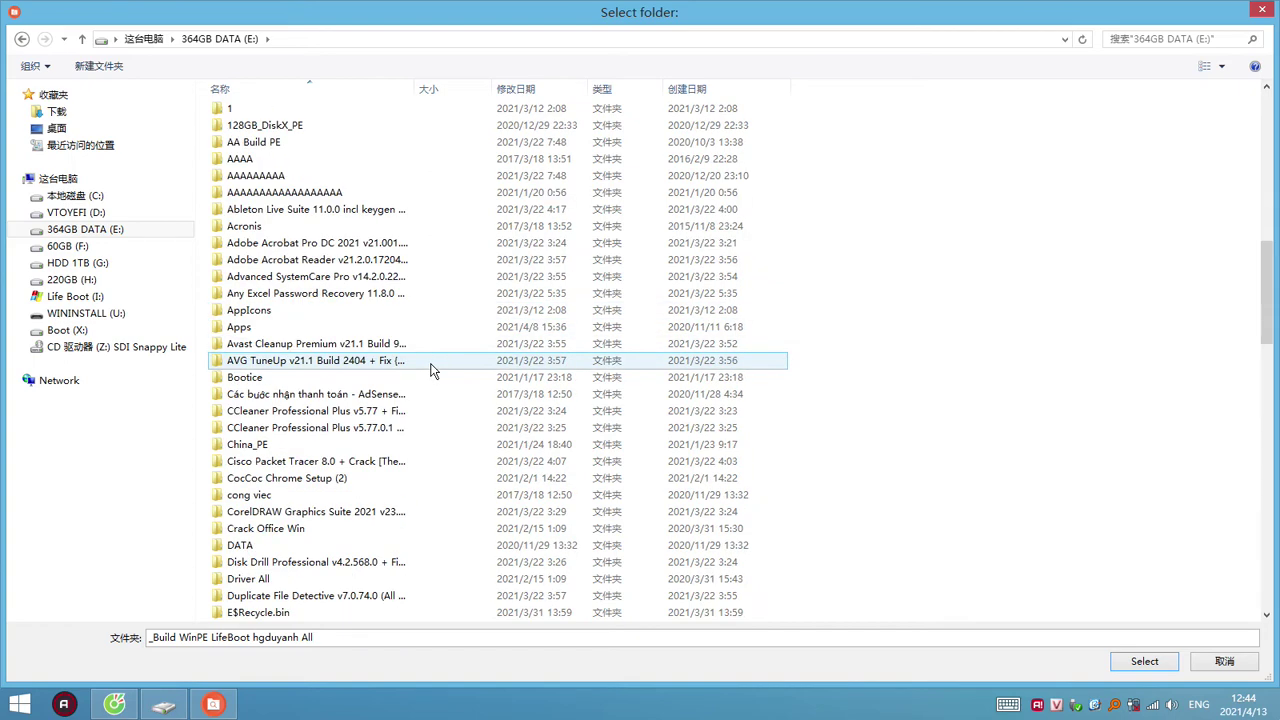
pyautogui.scroll(-2, 433, 370)
pyautogui.scroll(-20, 433, 370)
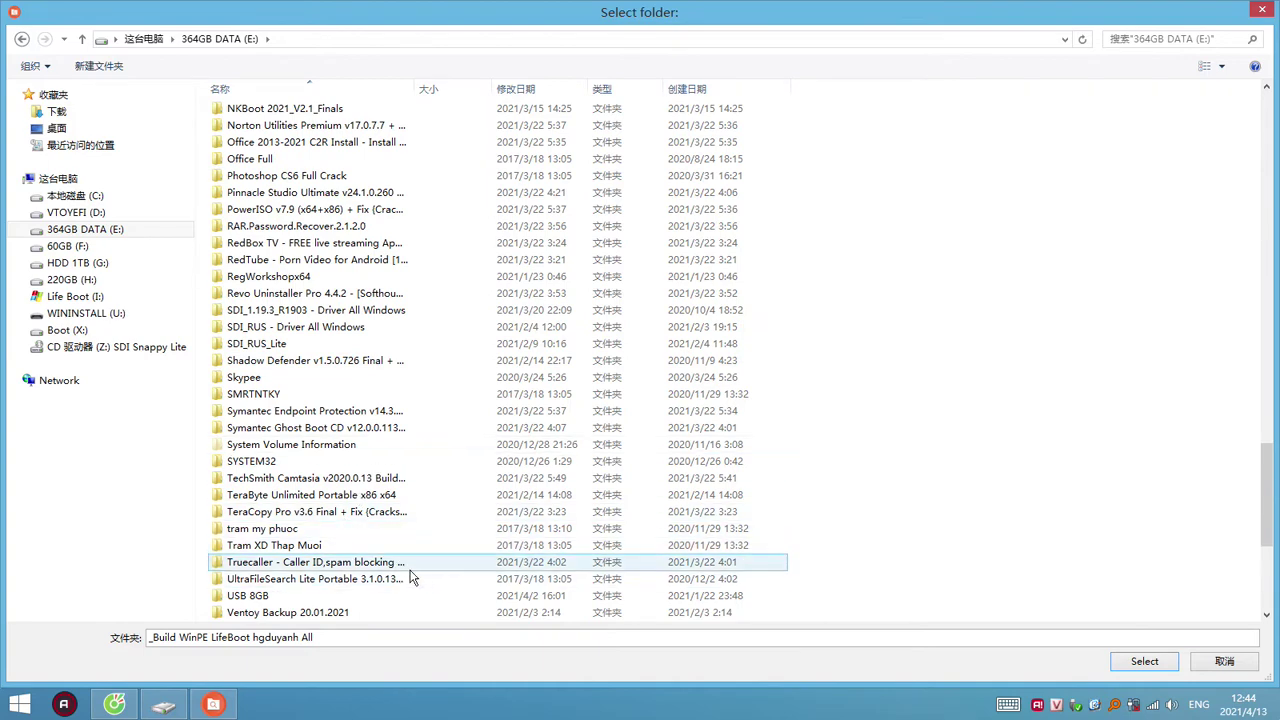
pyautogui.click(380, 312)
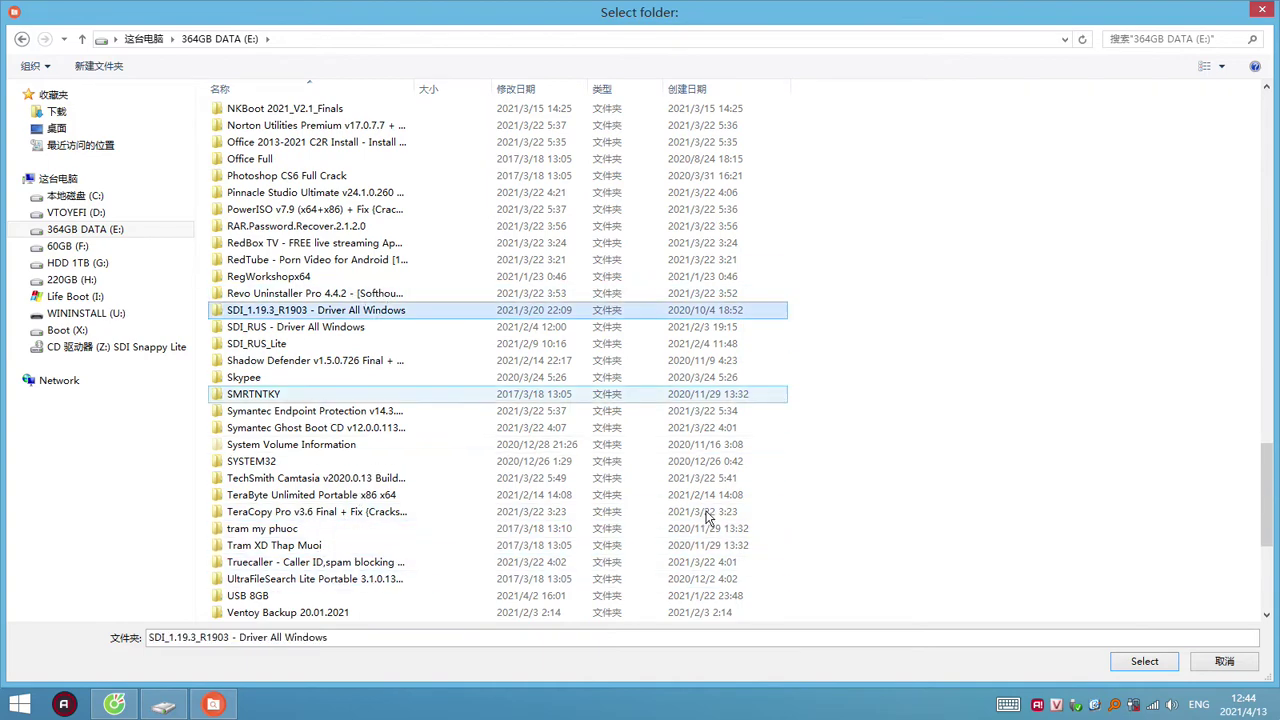
pyautogui.click(1150, 665)
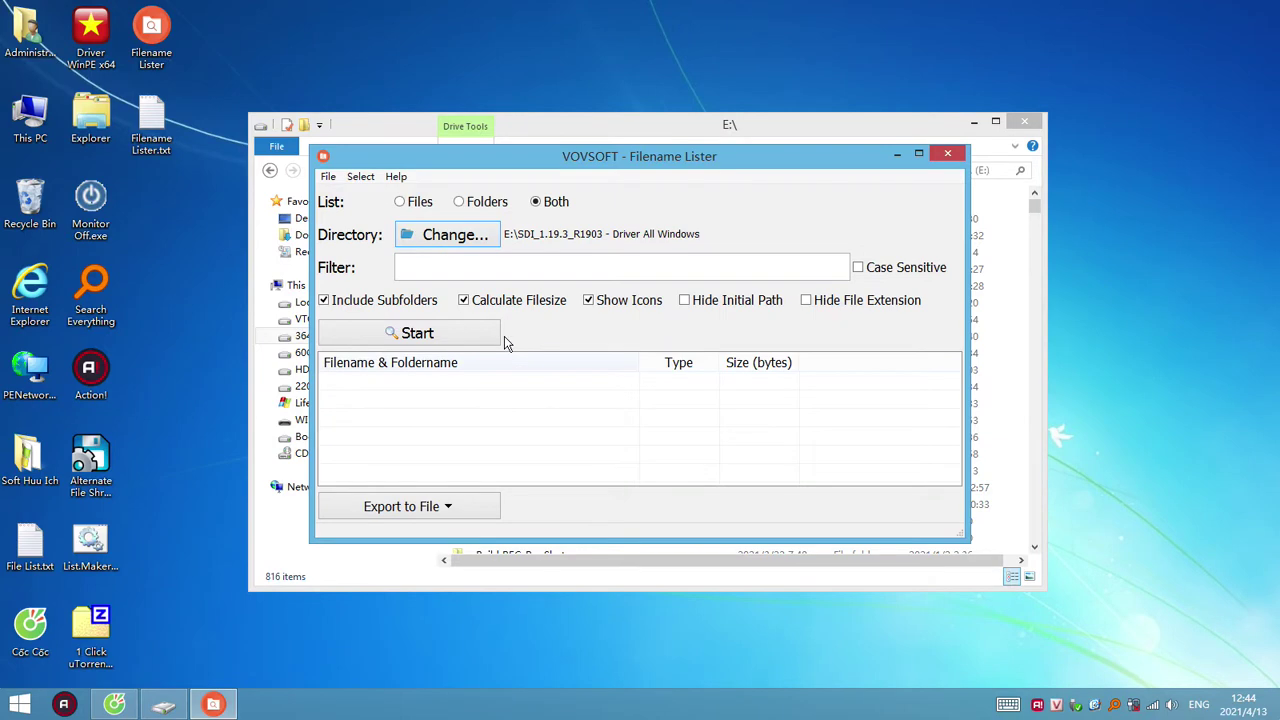
pyautogui.click(434, 335)
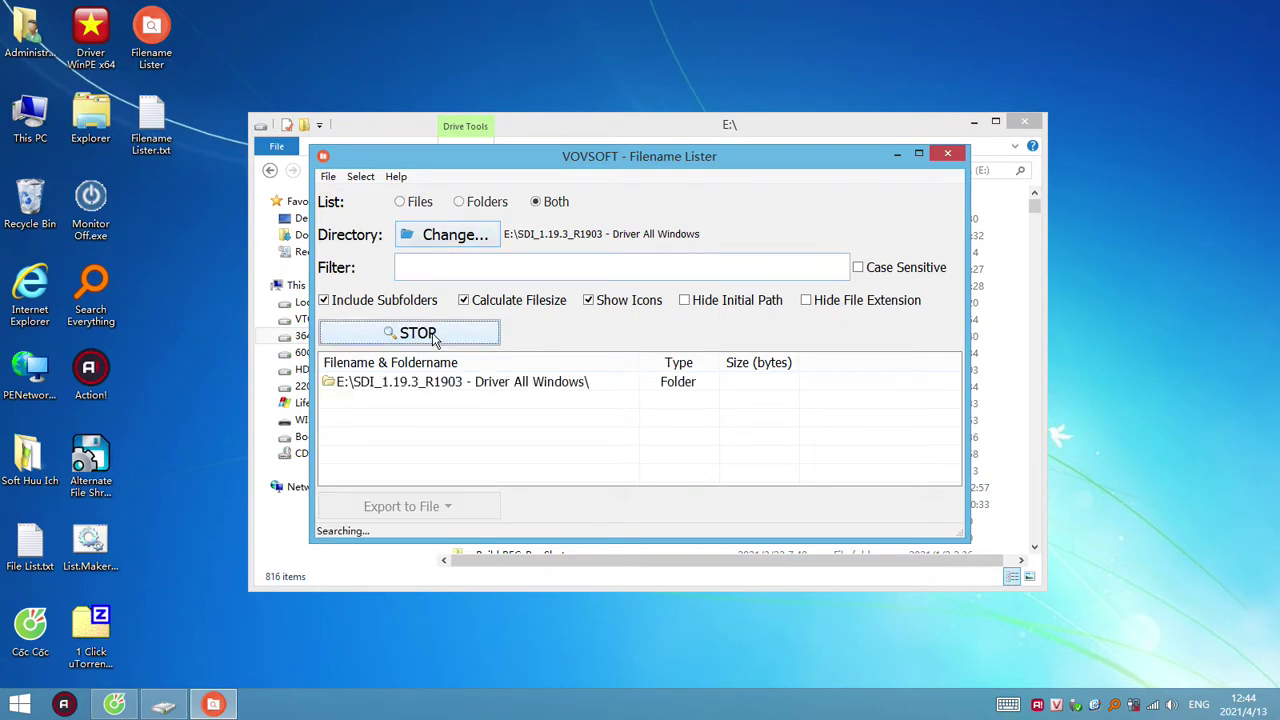
# Step: Maximize Filename Lister and resize the name and size columns to fit the full paths and byte values
pyautogui.click(919, 154)
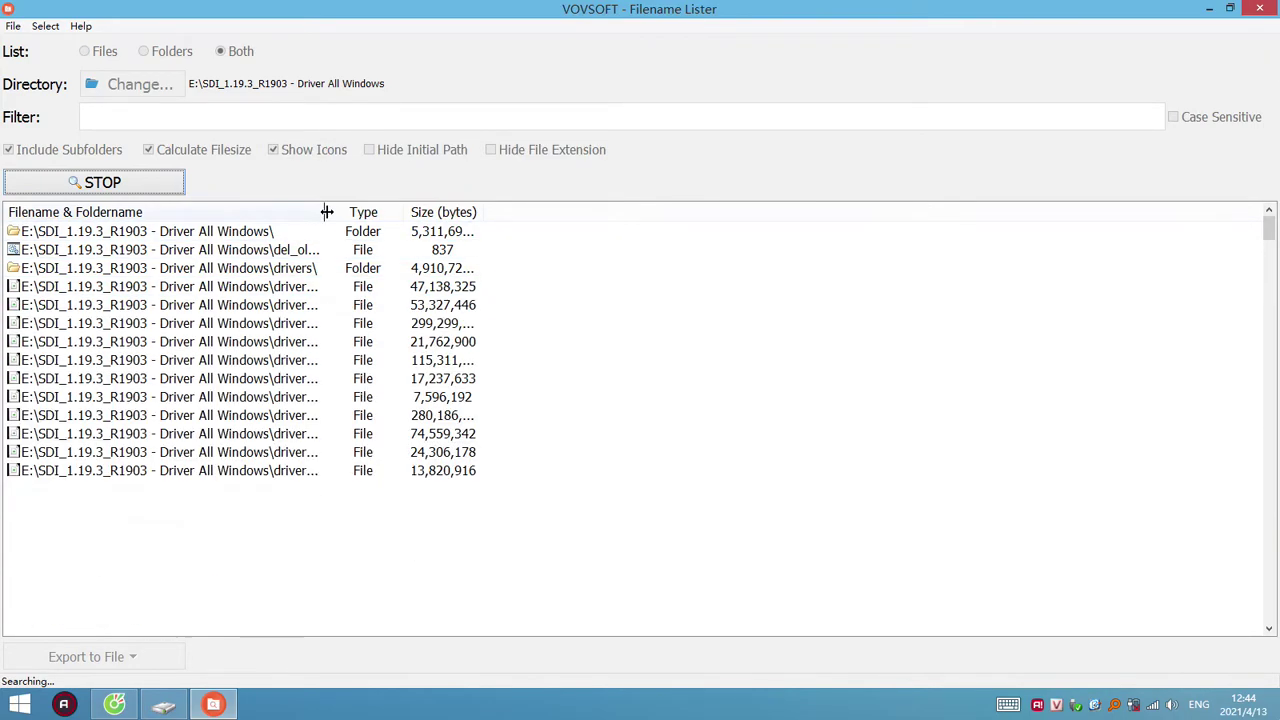
pyautogui.moveTo(326, 212); pyautogui.dragTo(705, 214)
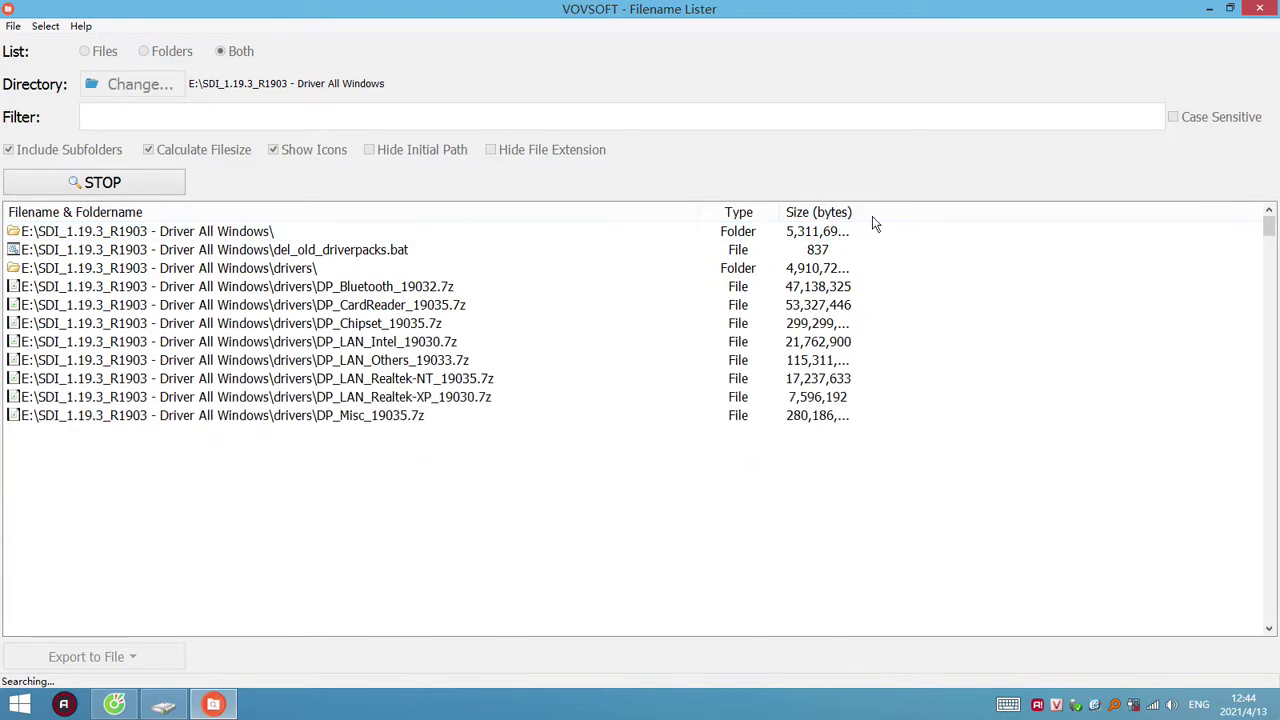
pyautogui.moveTo(860, 210); pyautogui.dragTo(951, 217)
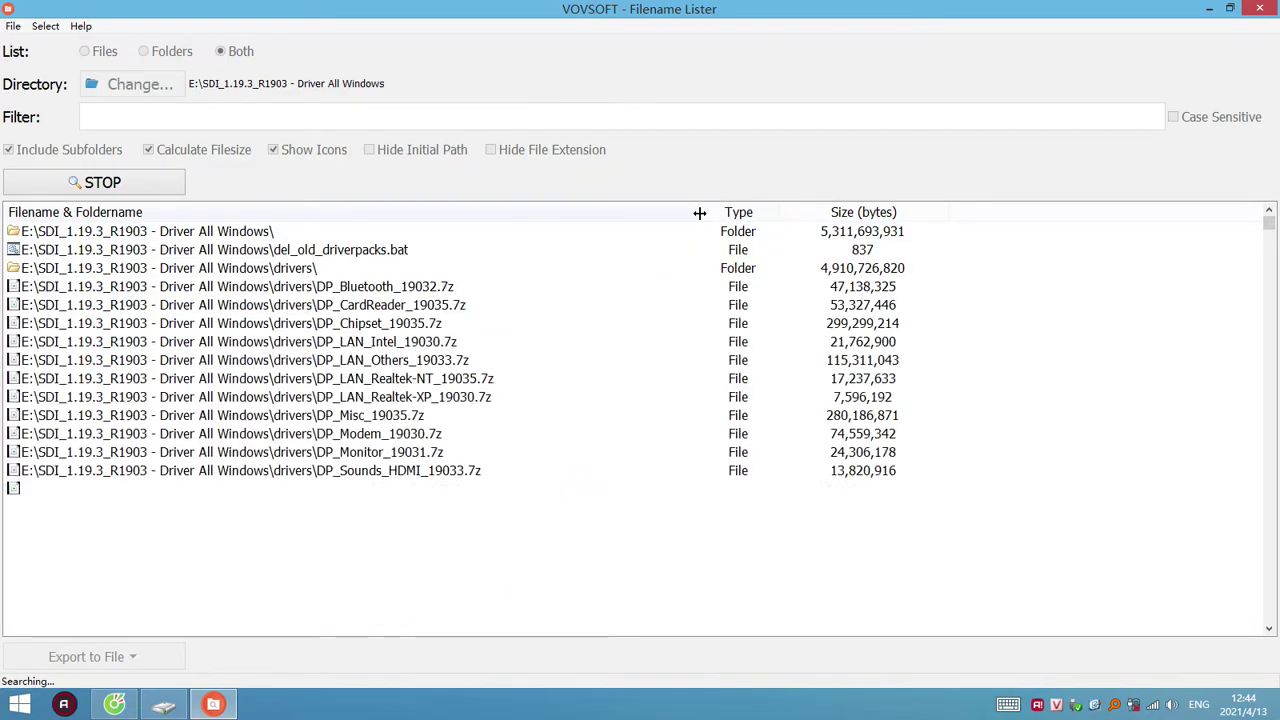
pyautogui.moveTo(700, 213); pyautogui.dragTo(525, 235)
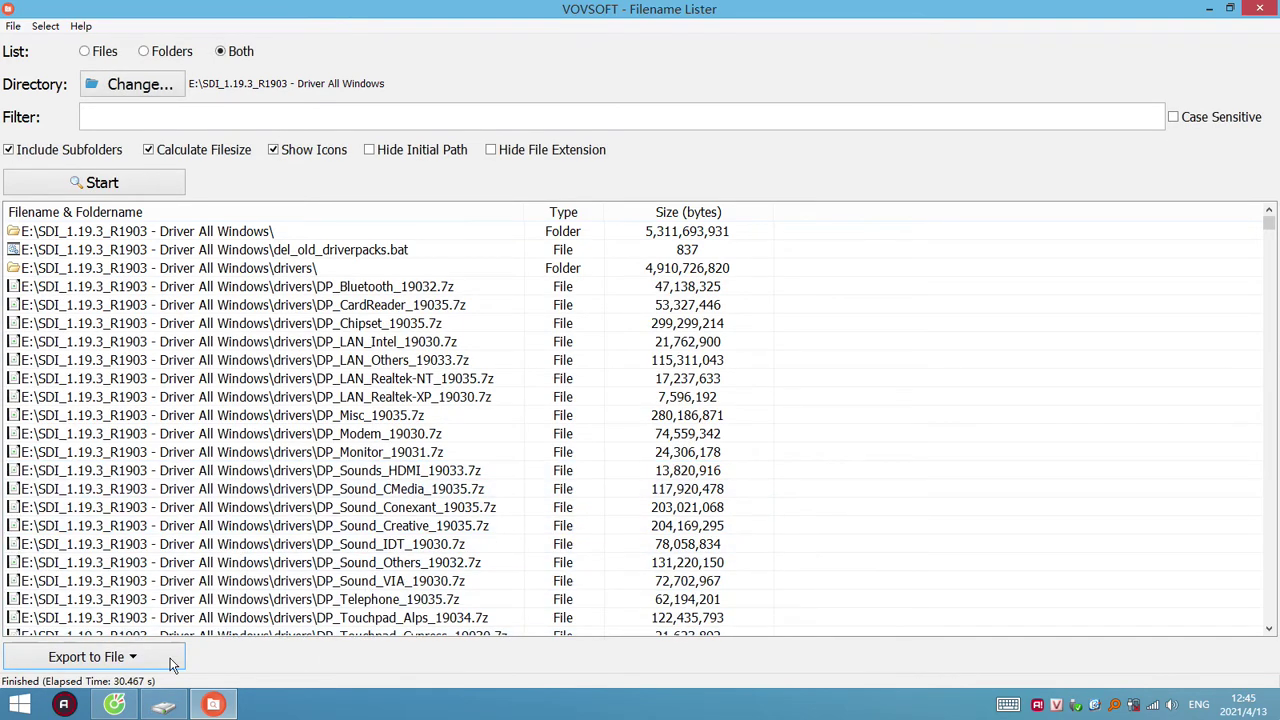
pyautogui.click(170, 664)
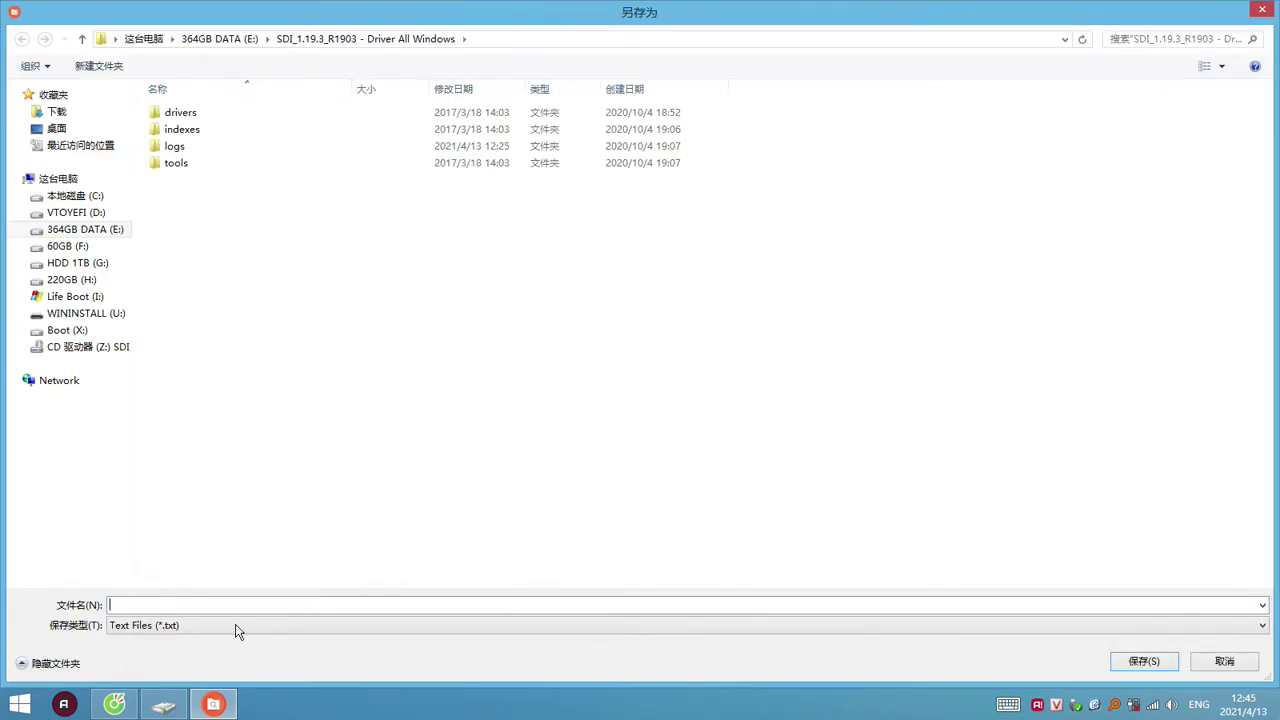
pyautogui.click(1223, 629)
pyautogui.click(1224, 640)
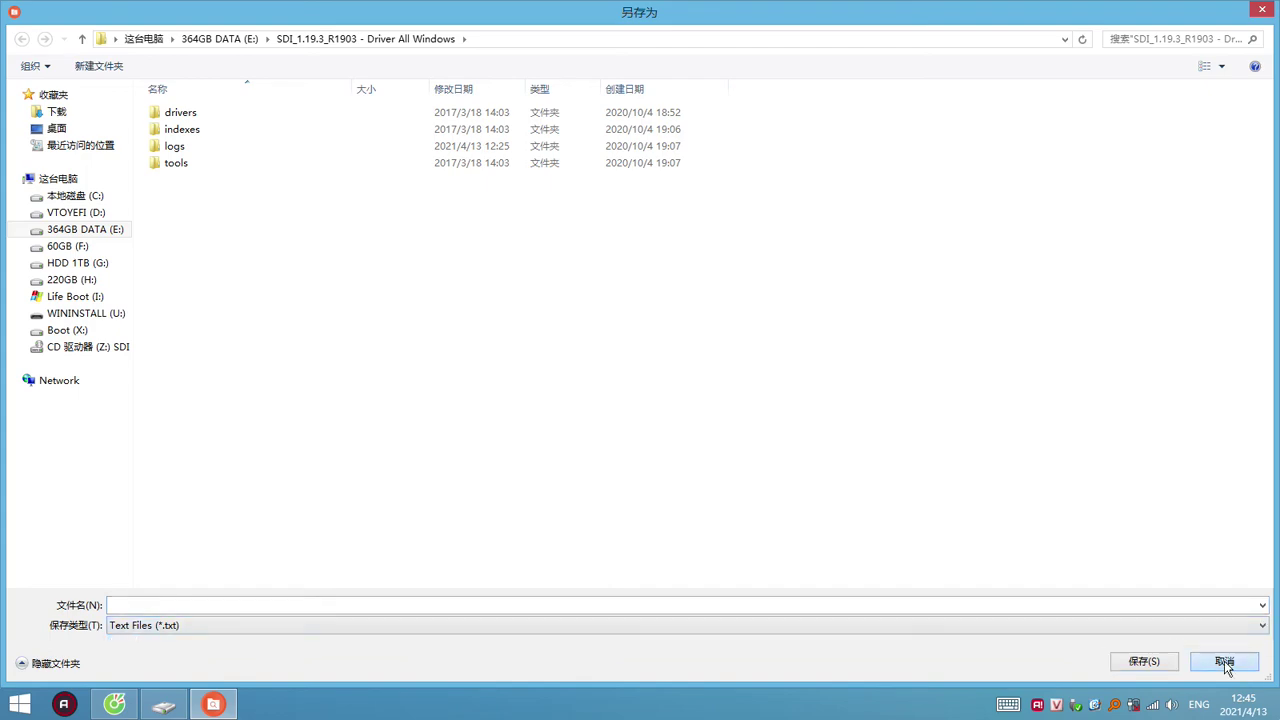
pyautogui.click(1224, 661)
# Step: Export the driver folder listing as a CSV file named AAAAAA to the desktop
pyautogui.click(86, 658)
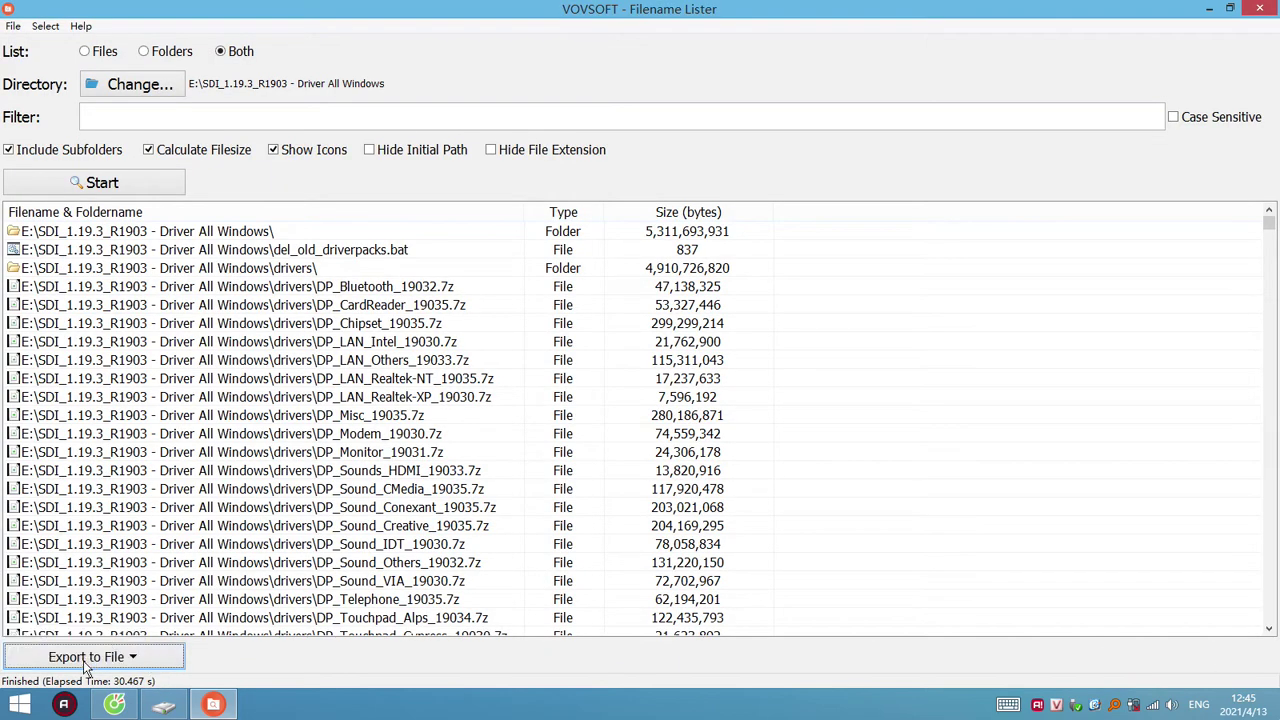
pyautogui.click(56, 128)
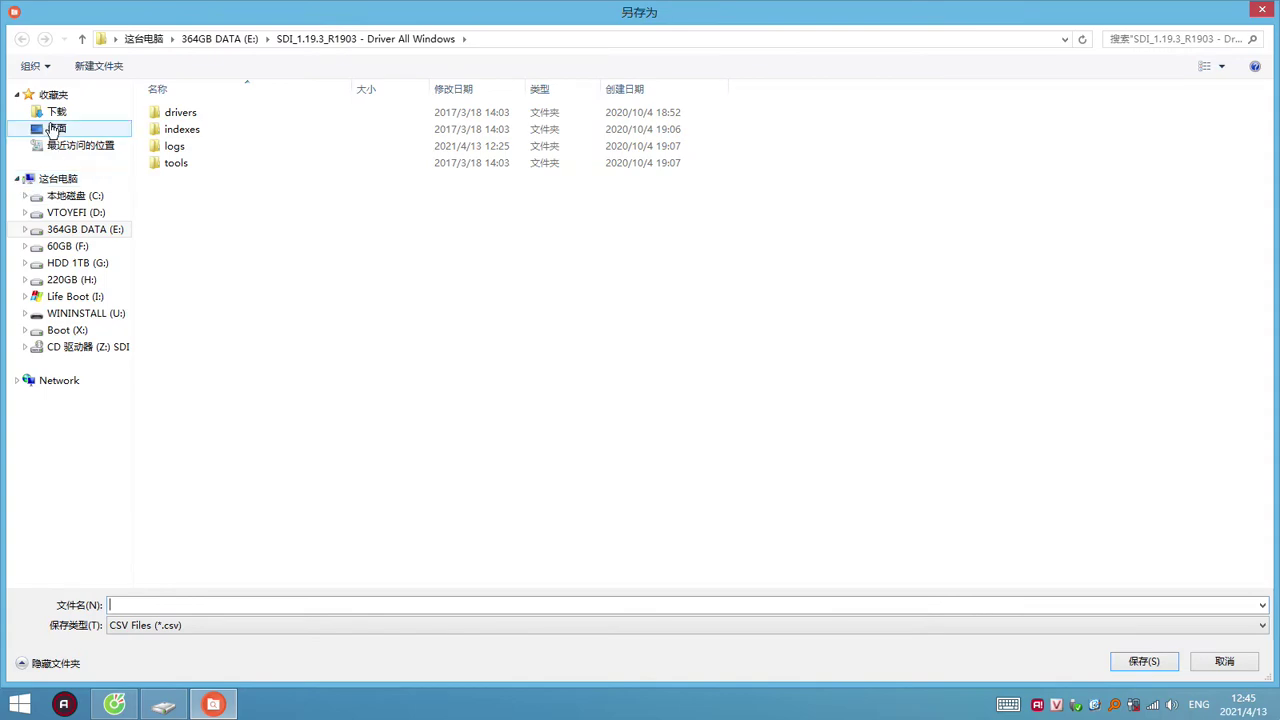
pyautogui.click(190, 605)
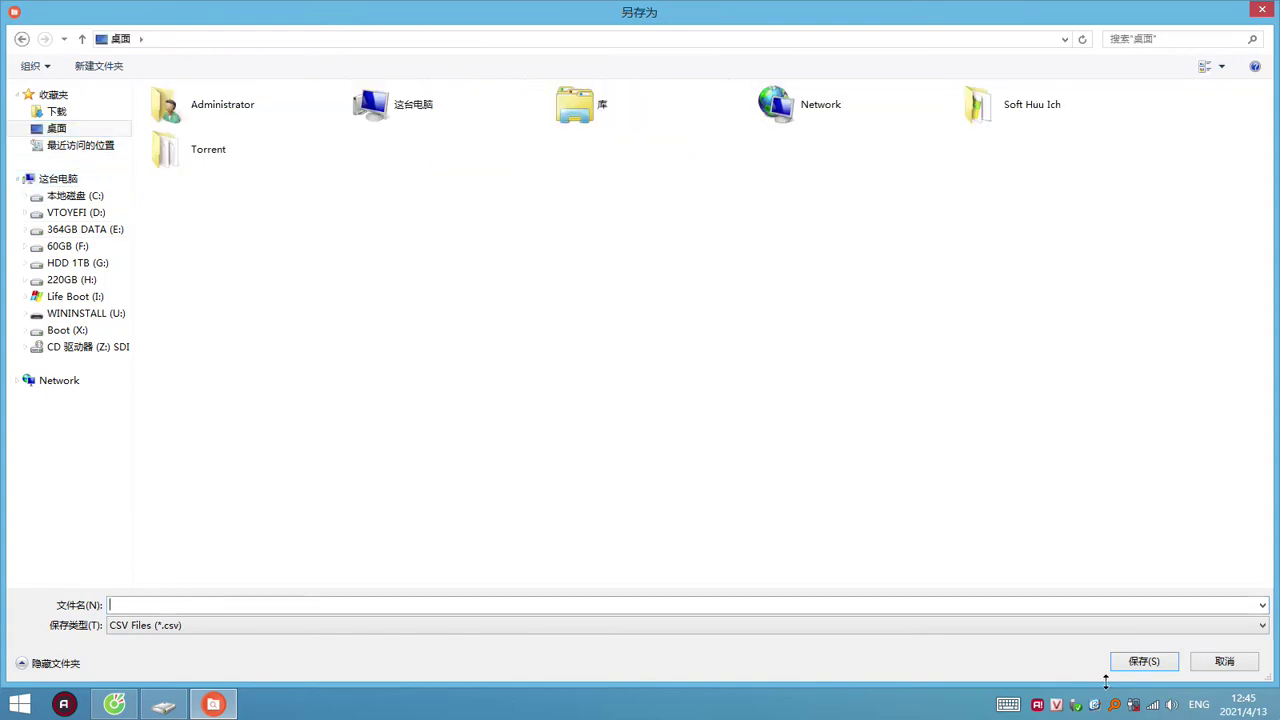
pyautogui.write('aaaaaa')
pyautogui.click(1144, 662)
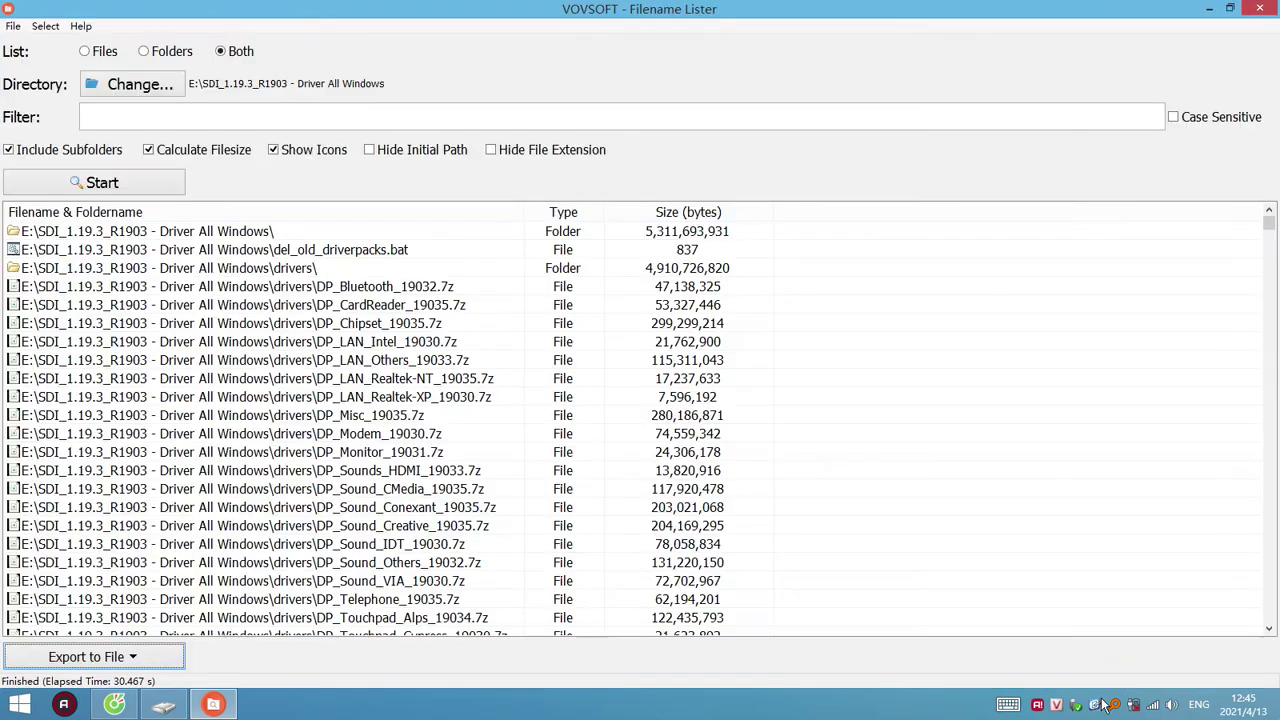
# Step: Open the exported AAAAAA.csv from the desktop with Notepad in a maximized window
pyautogui.press('super+d')
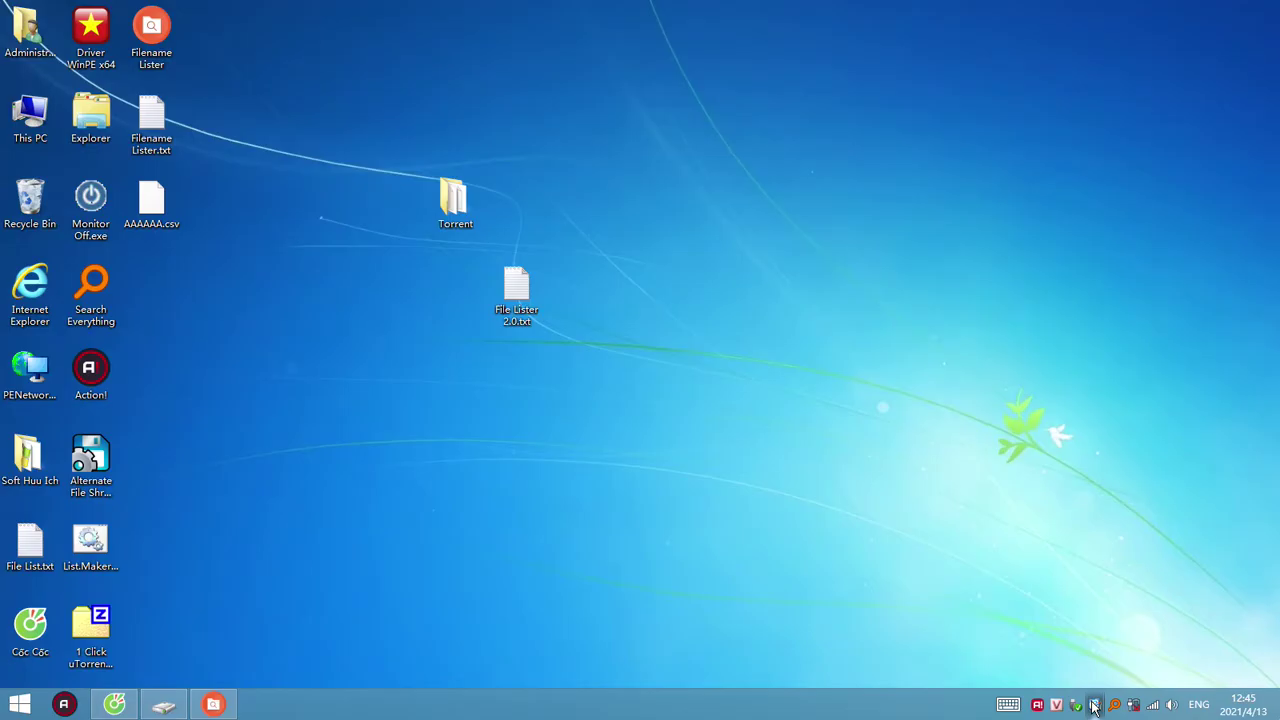
pyautogui.rightClick(160, 218)
pyautogui.click(186, 211)
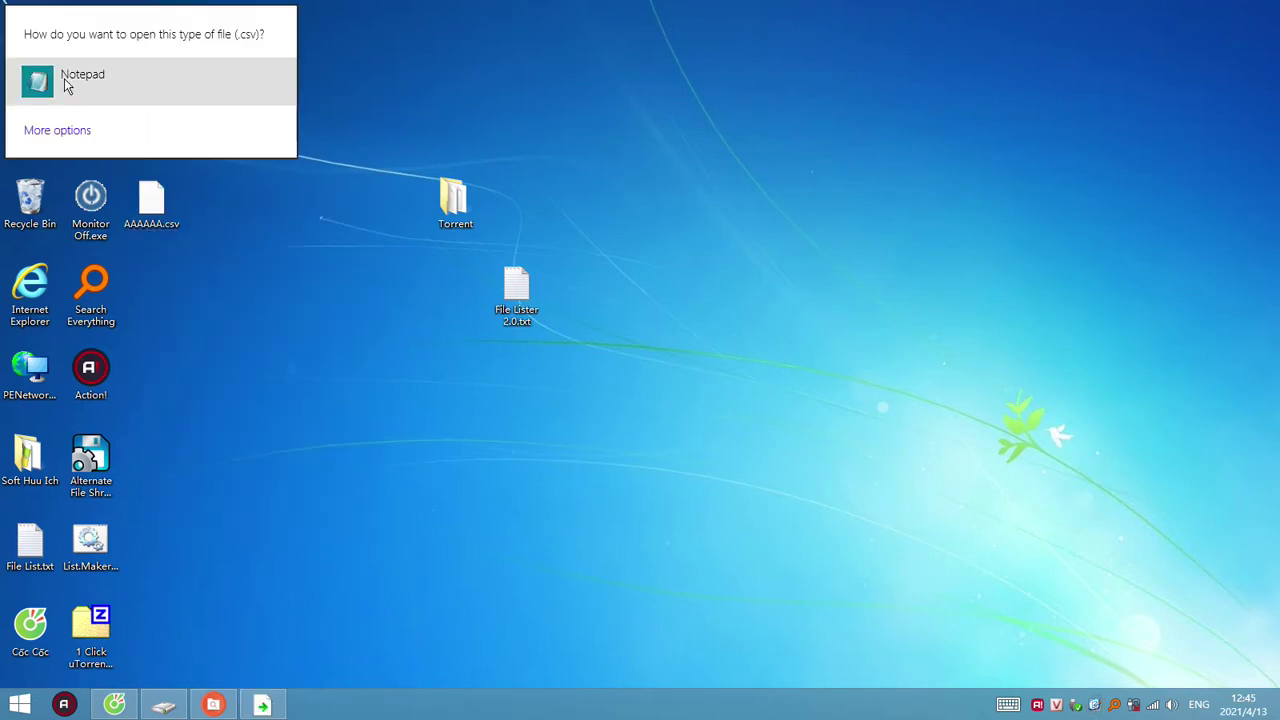
pyautogui.click(69, 84)
pyautogui.click(1226, 10)
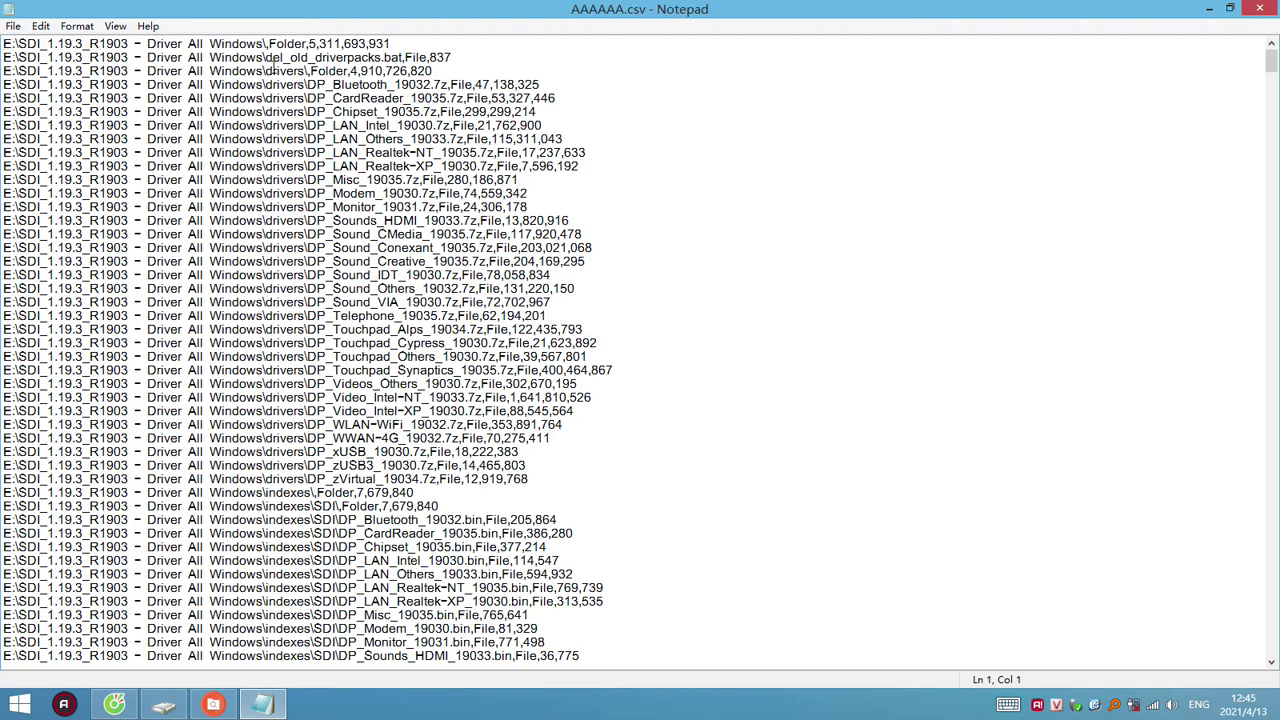
# Step: Look over the exported driver list, select the path prefix in its first line and open the Replace dialog
pyautogui.moveTo(268, 44); pyautogui.dragTo(15, 45)
pyautogui.scroll(-20, 326, 383)
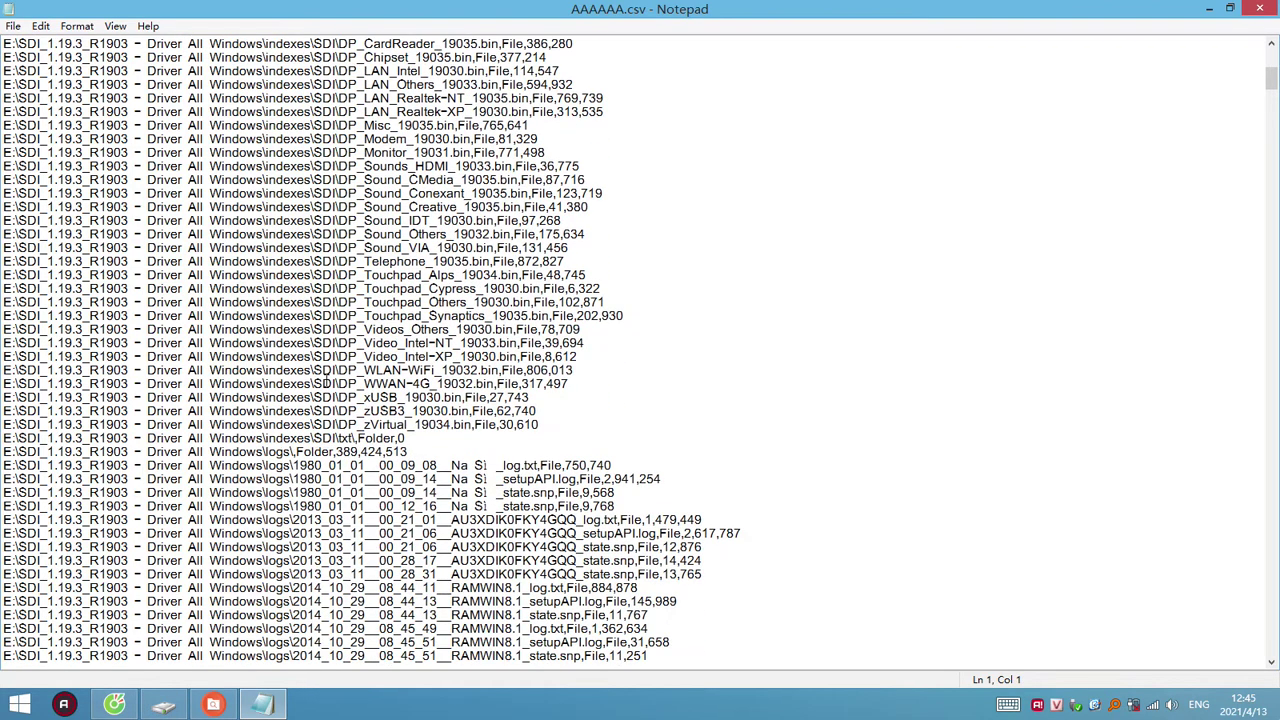
pyautogui.scroll(20, 326, 383)
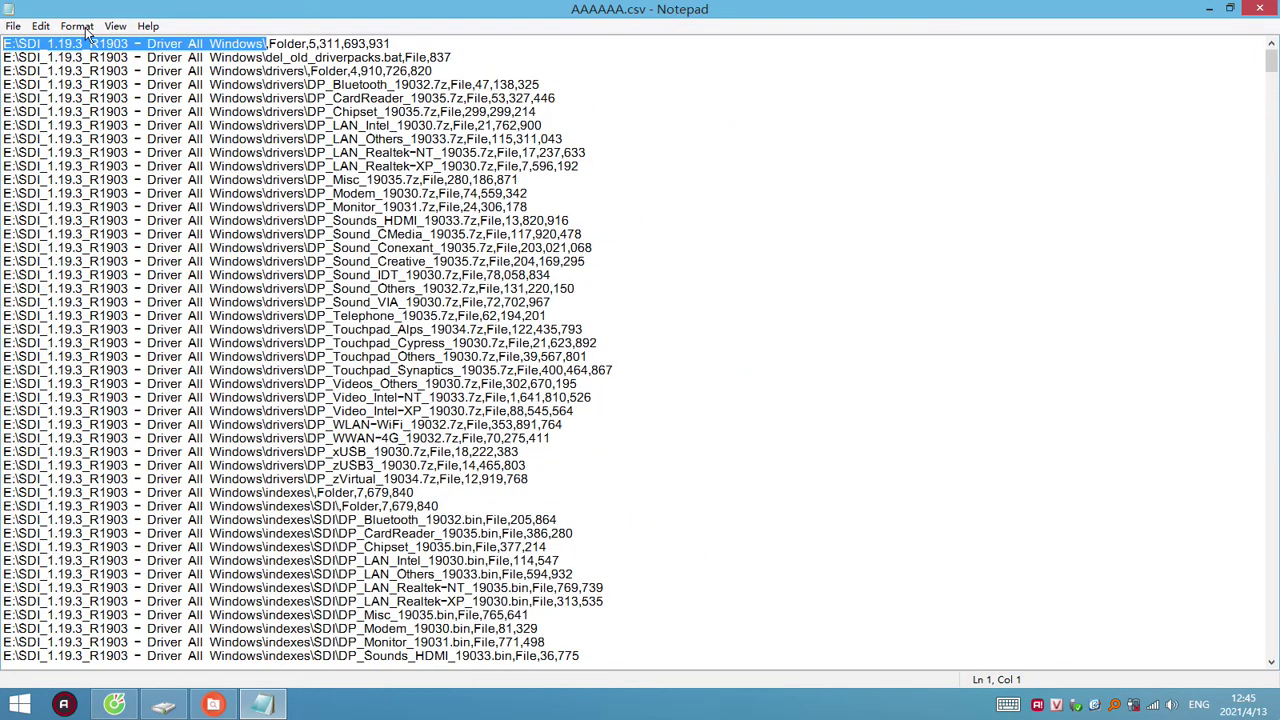
pyautogui.click(41, 26)
pyautogui.click(86, 179)
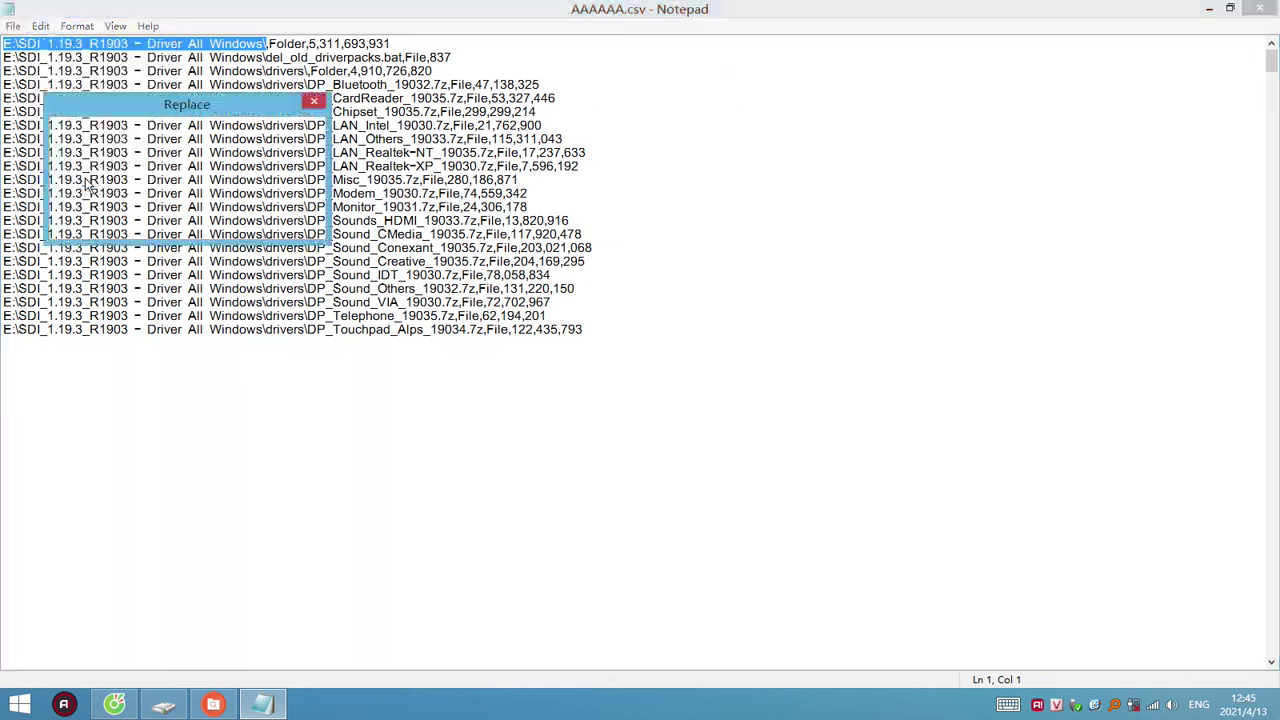
pyautogui.hotkey('ctrl', 'v')
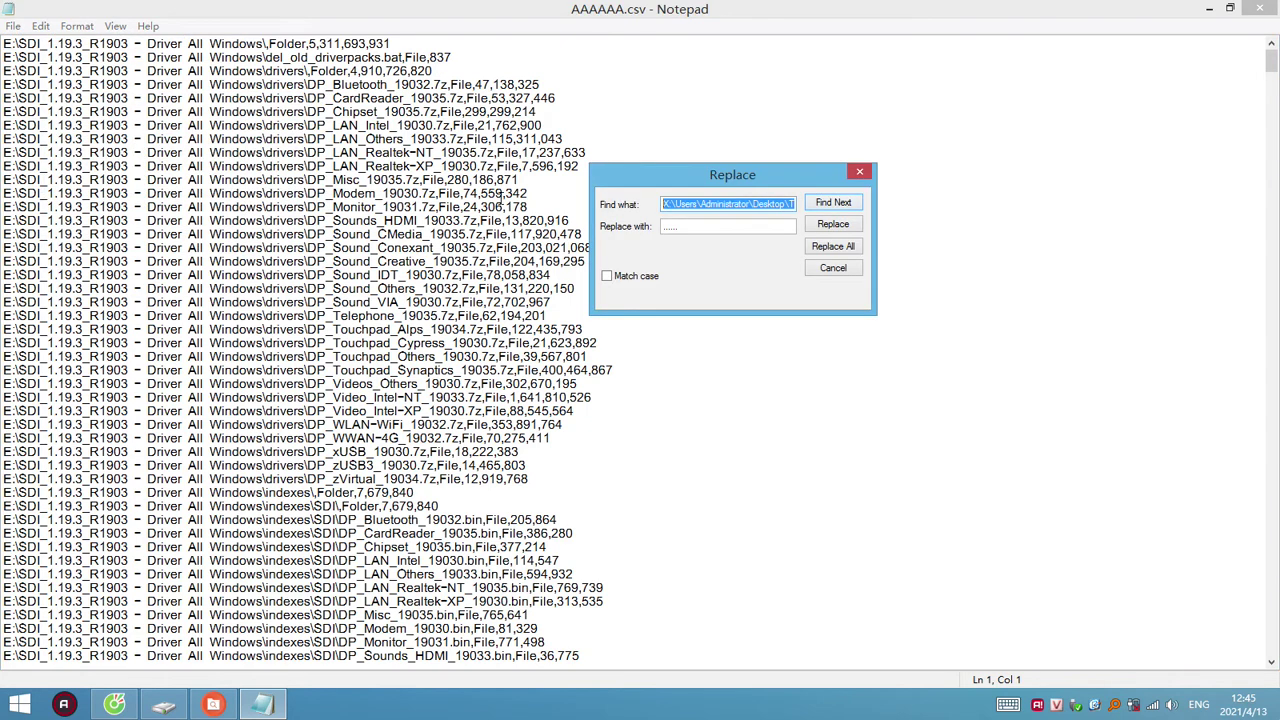
pyautogui.click(128, 111)
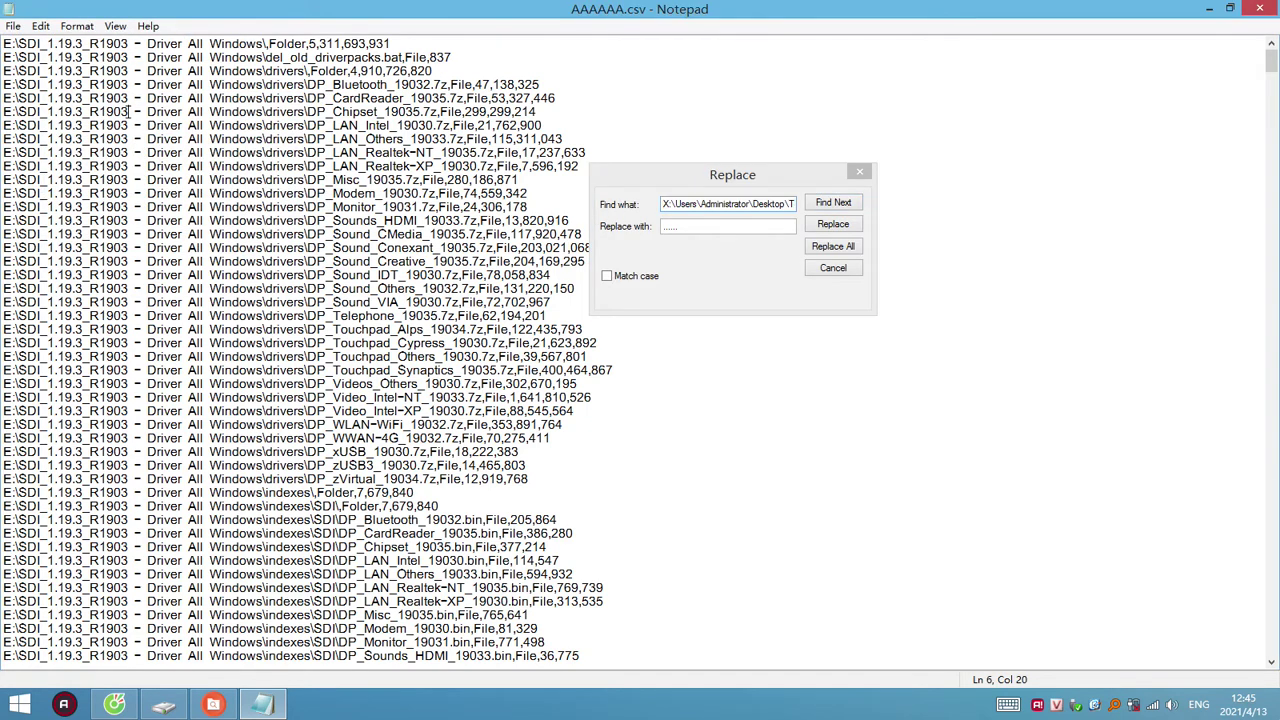
# Step: Replace every "E:\SDI_1.19.3_R1903 - Driver All Windows\" in the list with "......" and close the Replace dialog
pyautogui.moveTo(268, 44); pyautogui.dragTo(7, 44)
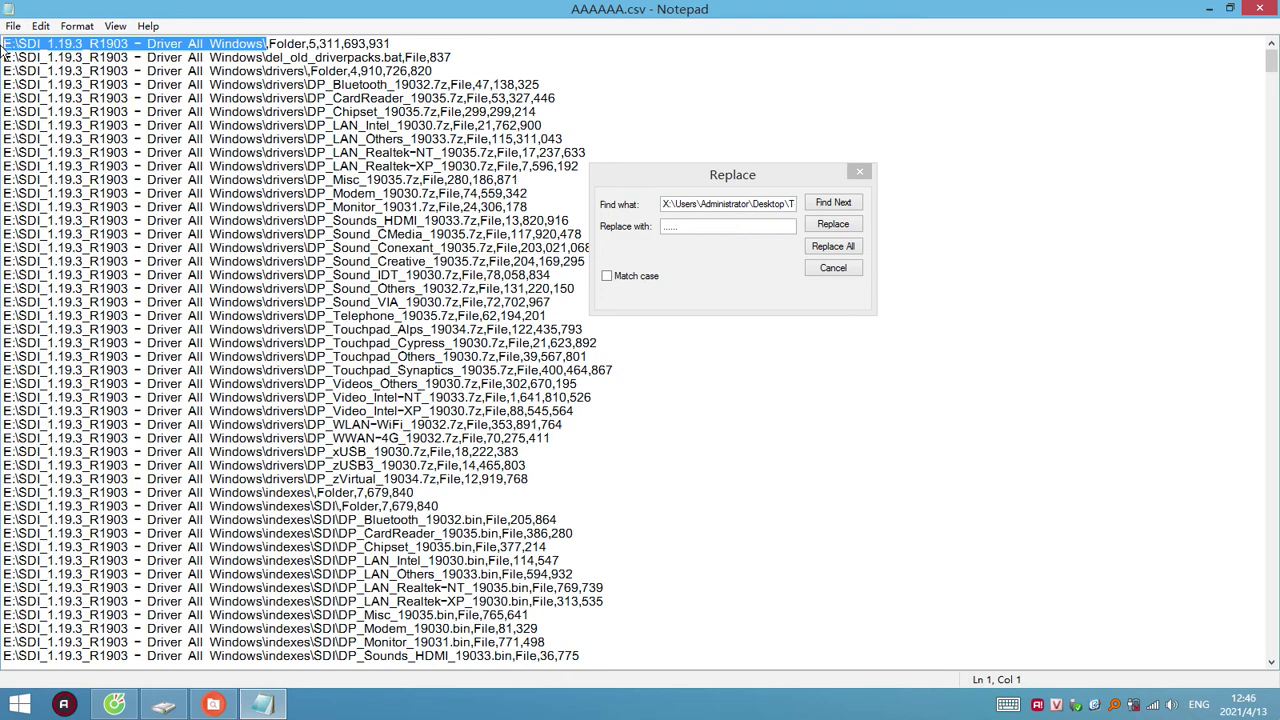
pyautogui.rightClick(57, 44)
pyautogui.click(119, 93)
pyautogui.click(720, 203)
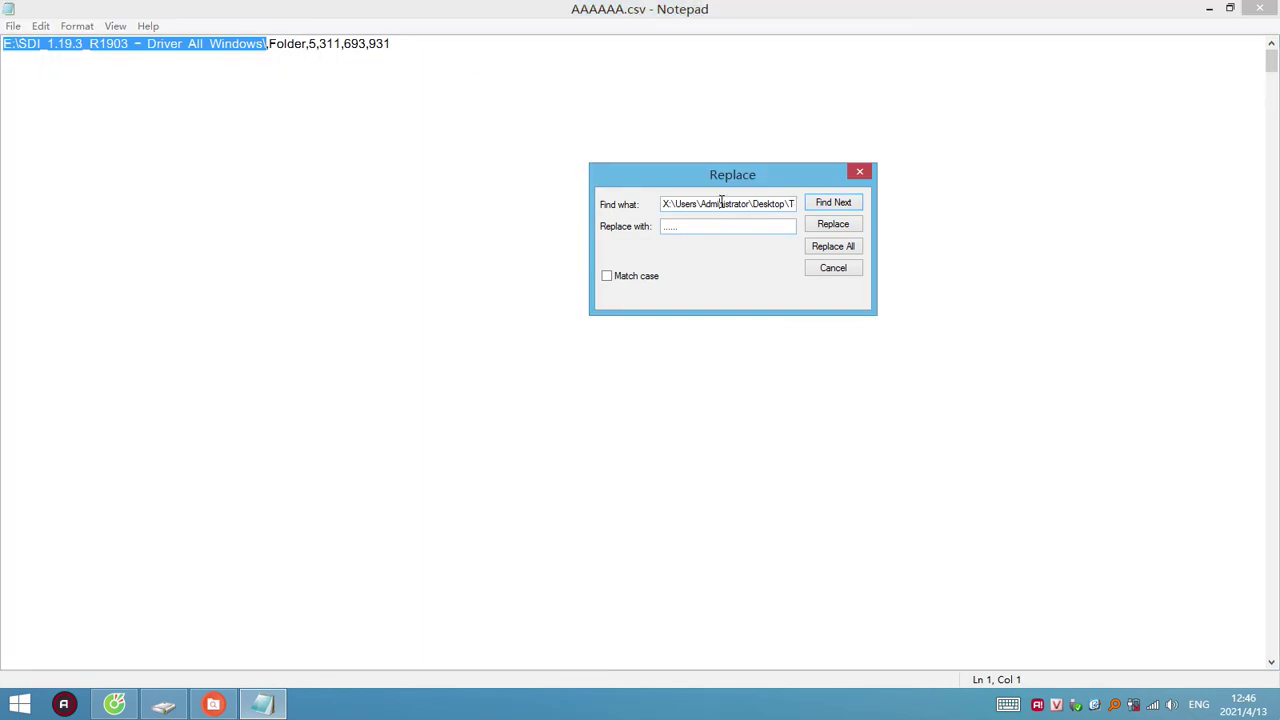
pyautogui.hotkey('ctrl', 'a')
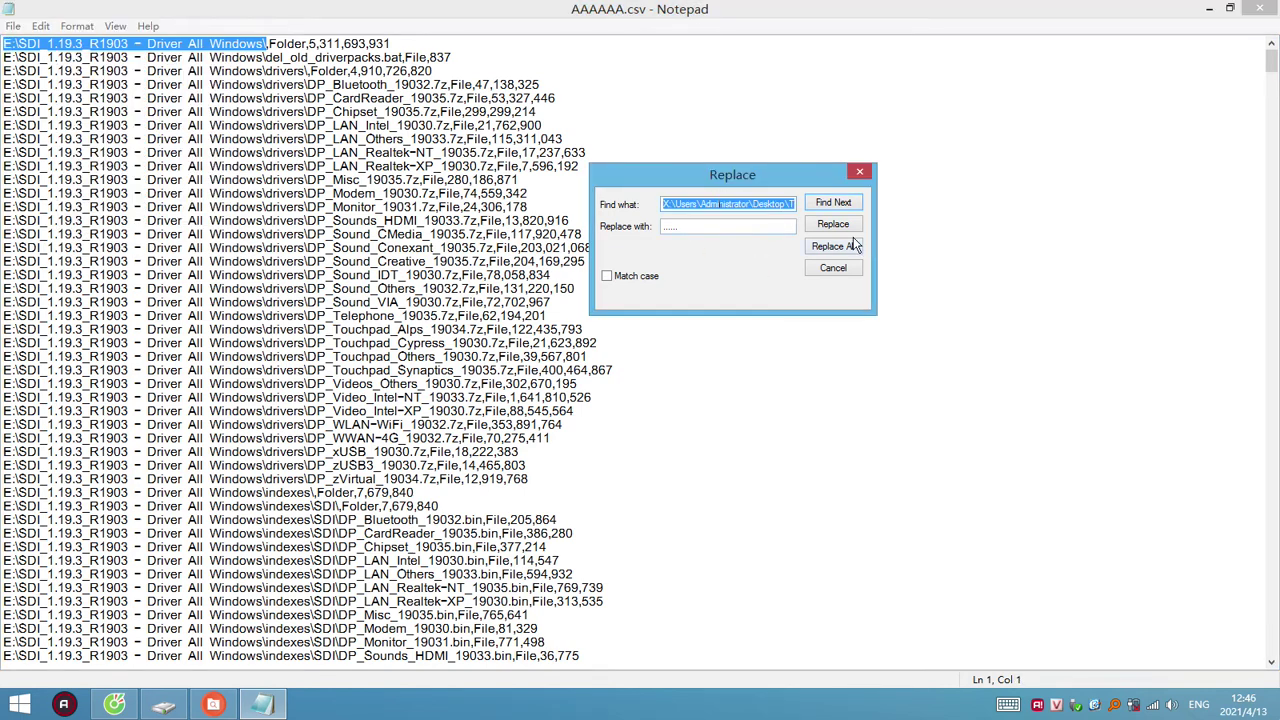
pyautogui.hotkey('ctrl', 'v')
pyautogui.click(835, 246)
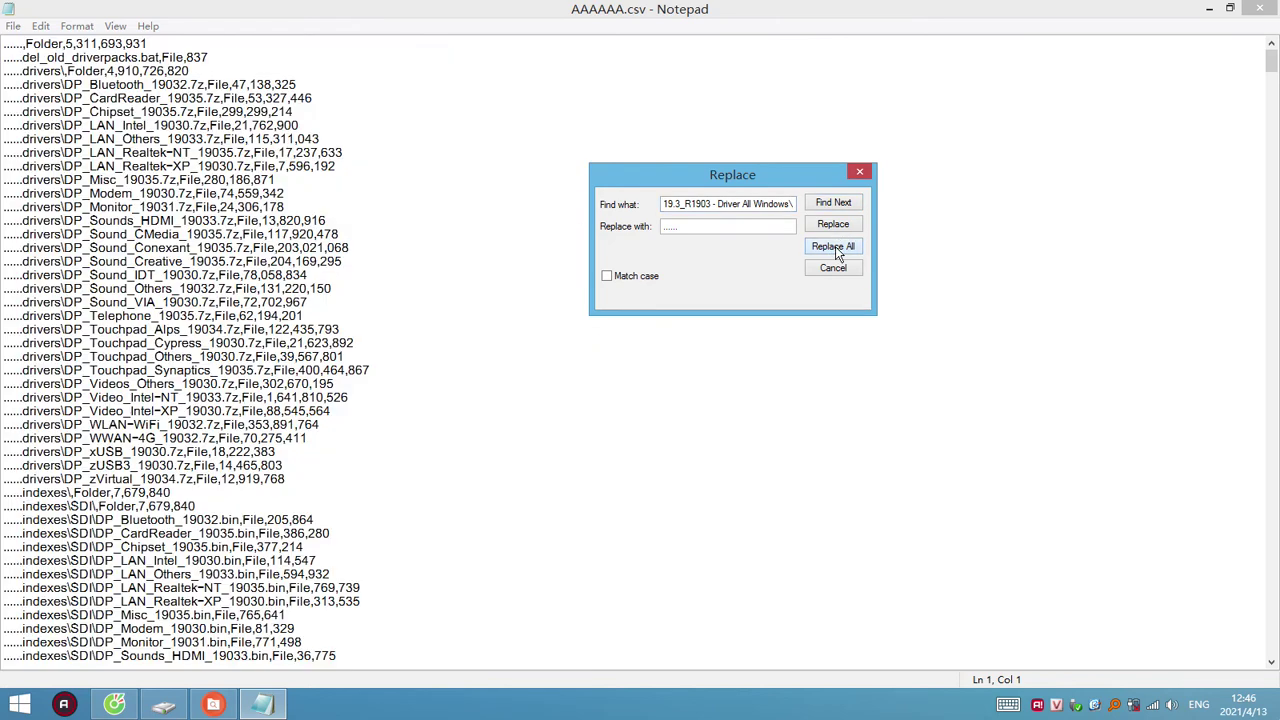
pyautogui.click(940, 300)
pyautogui.click(835, 270)
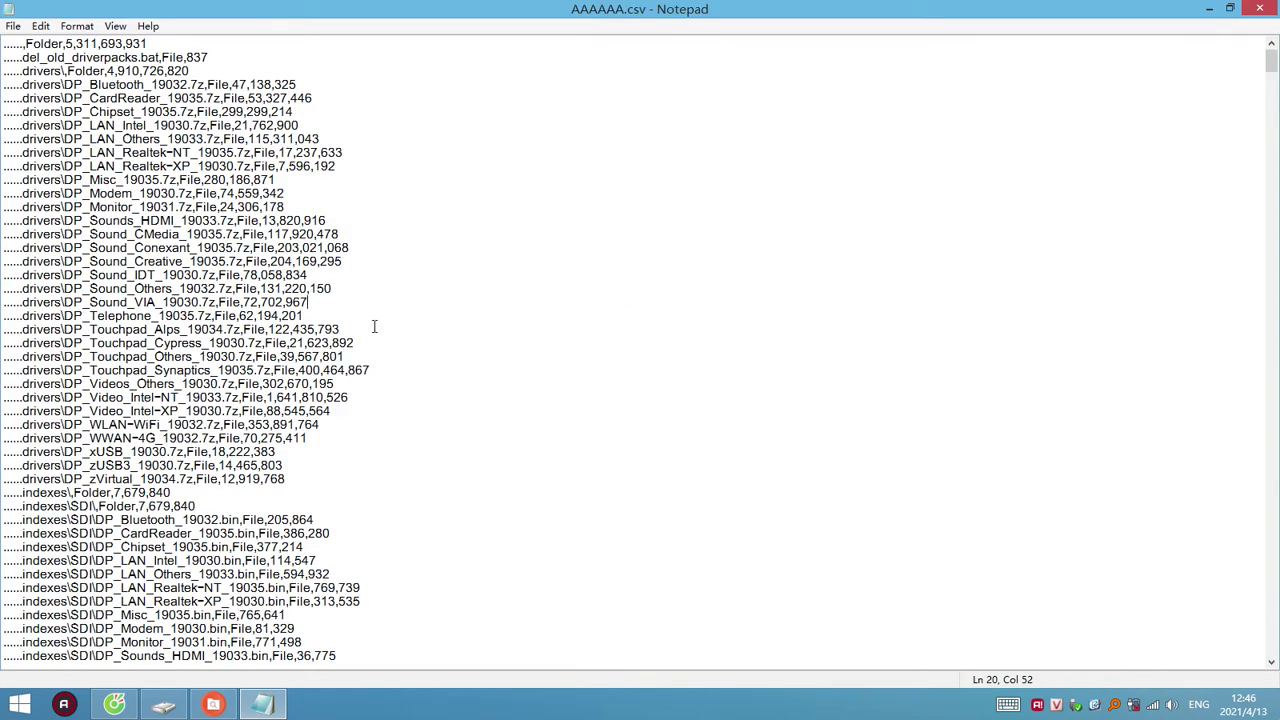
# Step: Examine the shortened entries in AAAAAA.csv from the drivers through the indexes to the logs
pyautogui.scroll(-7, 377, 329)
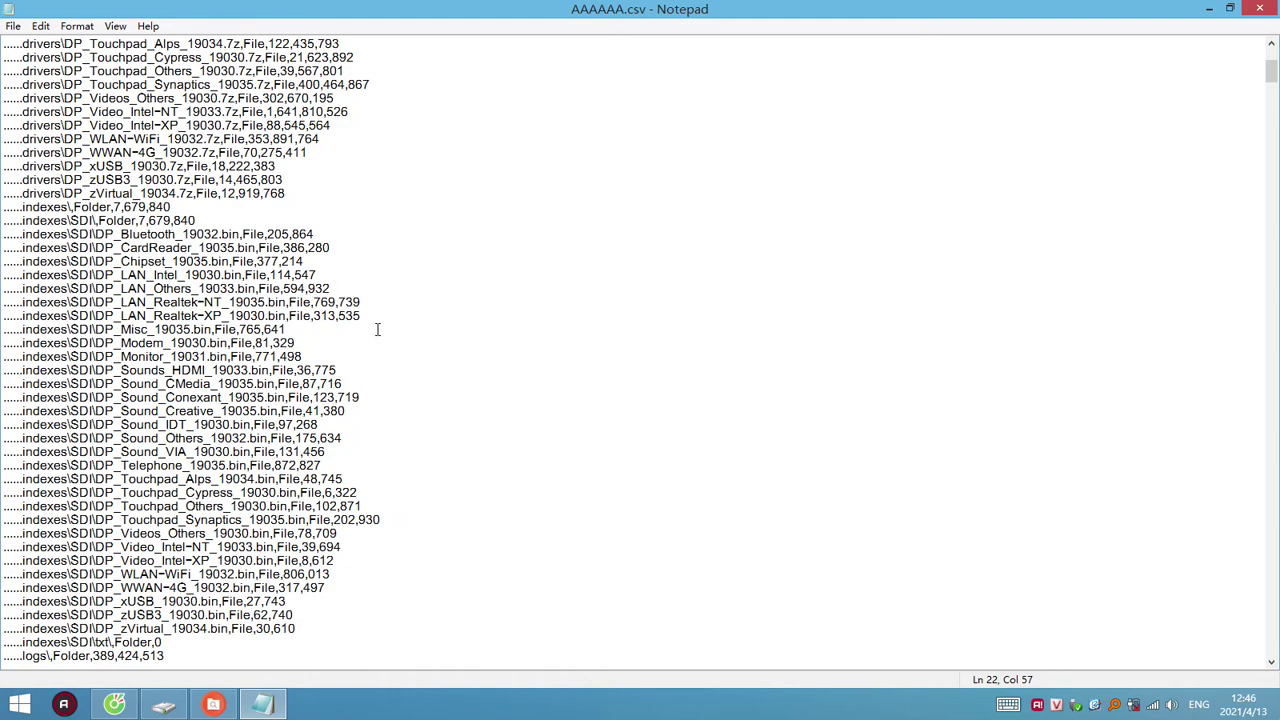
pyautogui.scroll(-6, 327, 366)
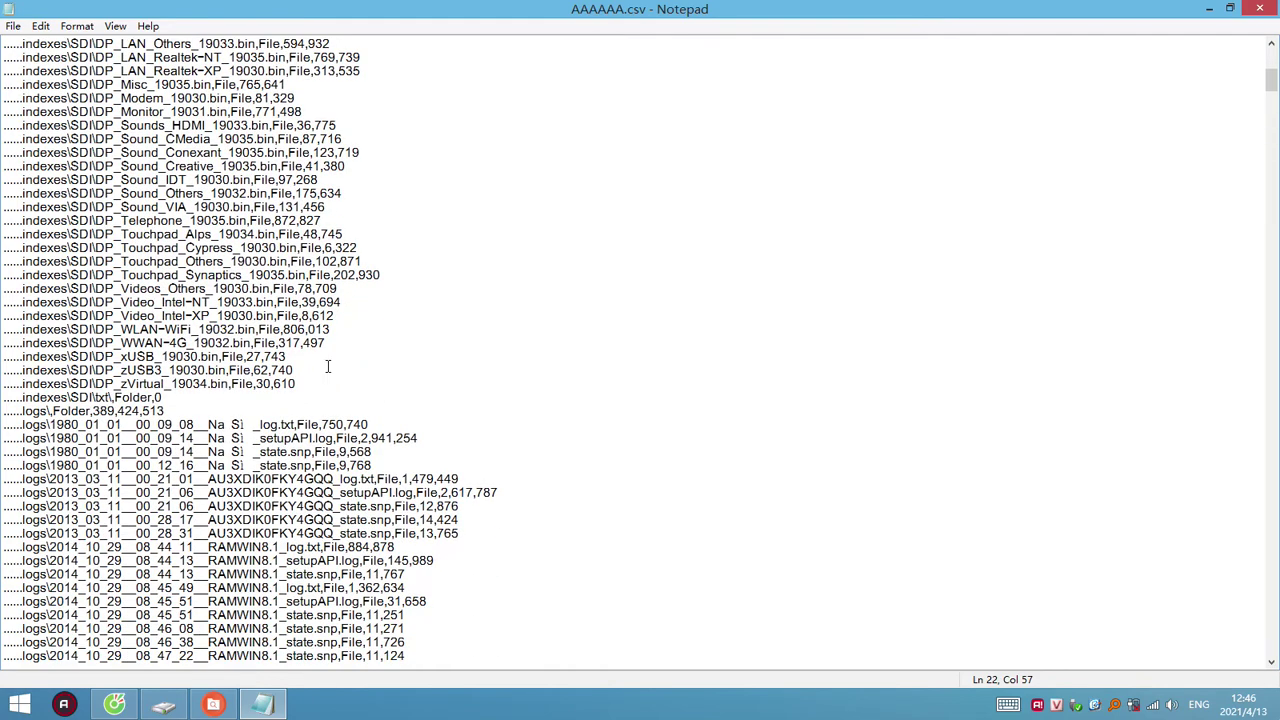
pyautogui.scroll(-1, 40, 425)
pyautogui.scroll(14, 44, 378)
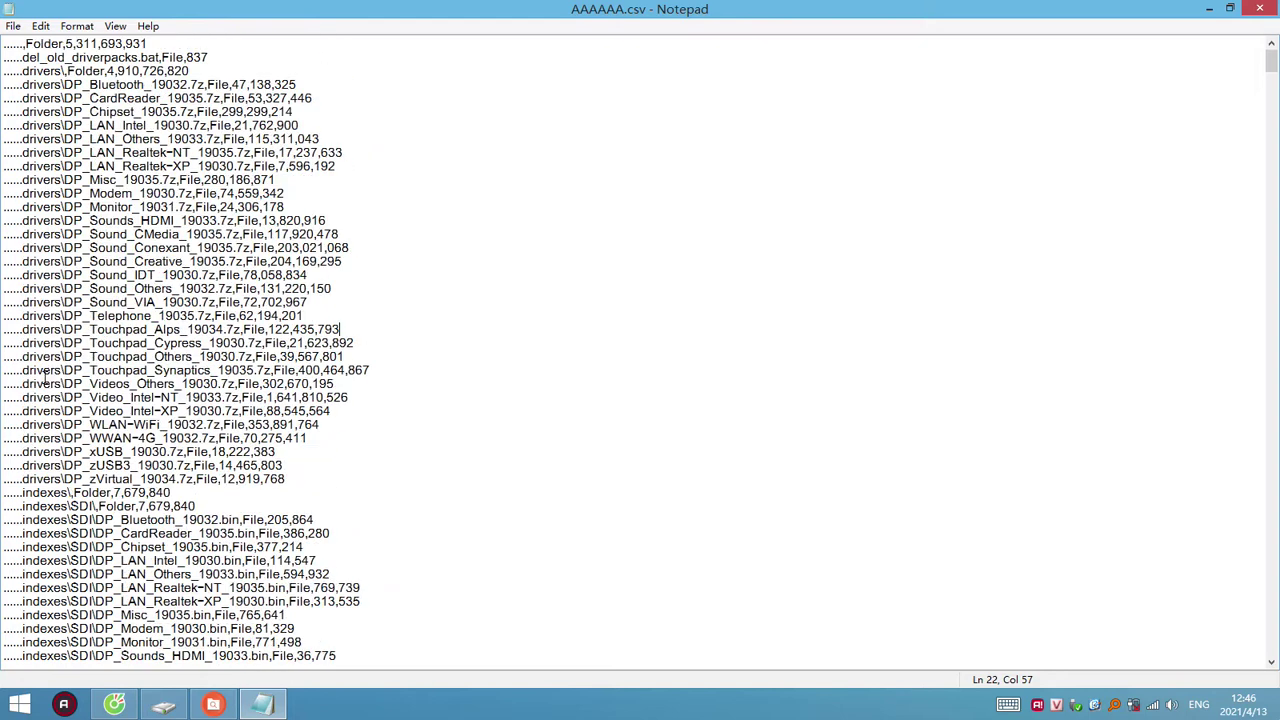
pyautogui.click(43, 125)
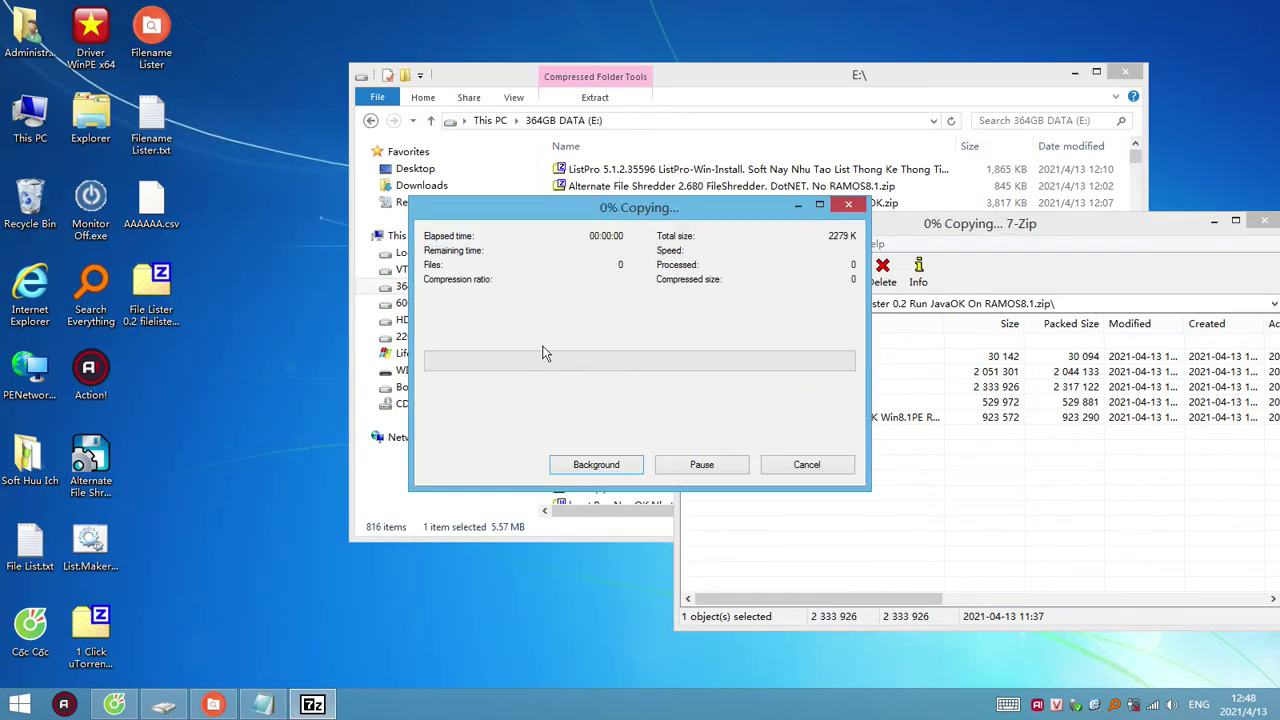
# Step: Run FilelistCreator.exe from the FilelistCreatorWin64.zip archive and close the 7-Zip window
pyautogui.doubleClick(735, 356)
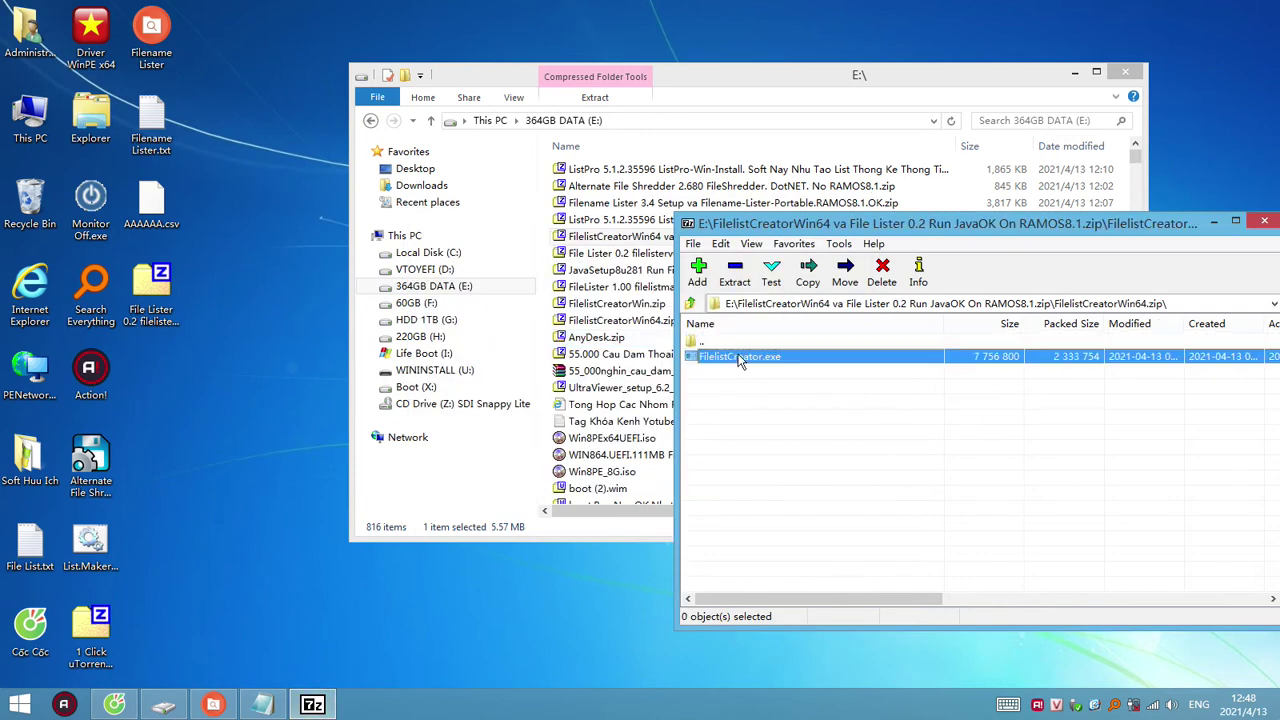
pyautogui.click(687, 369)
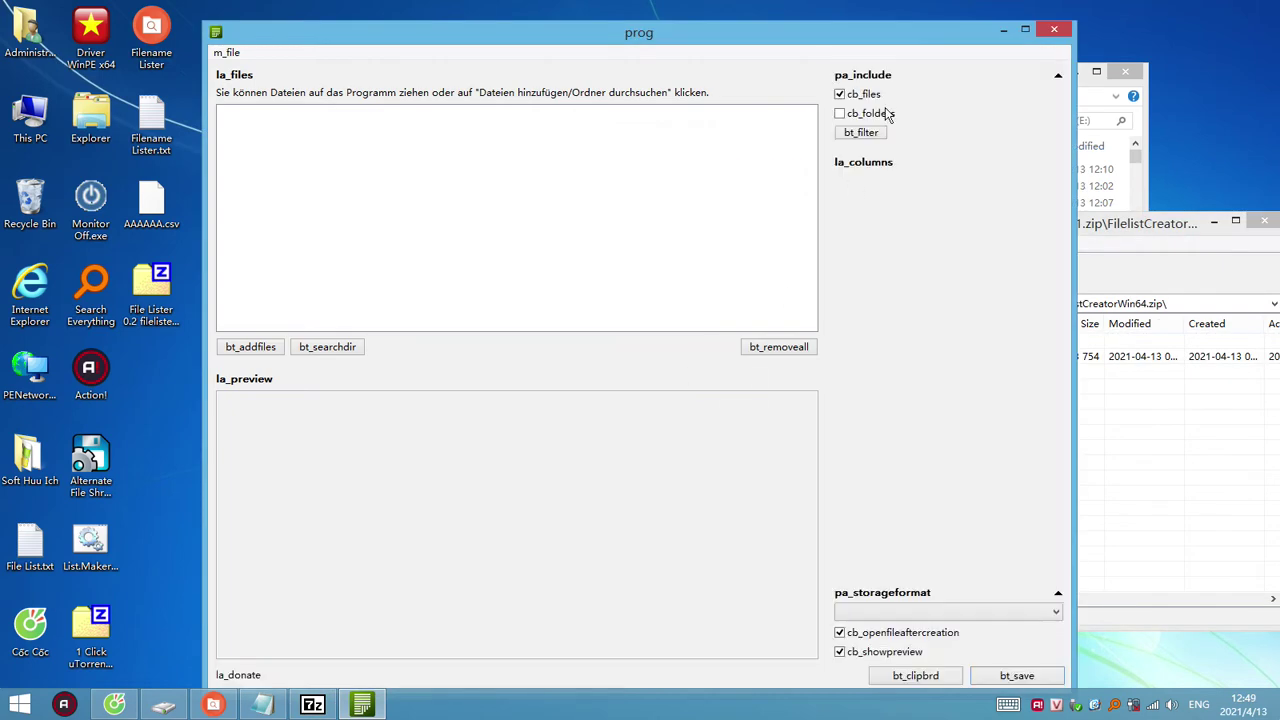
pyautogui.click(1163, 226)
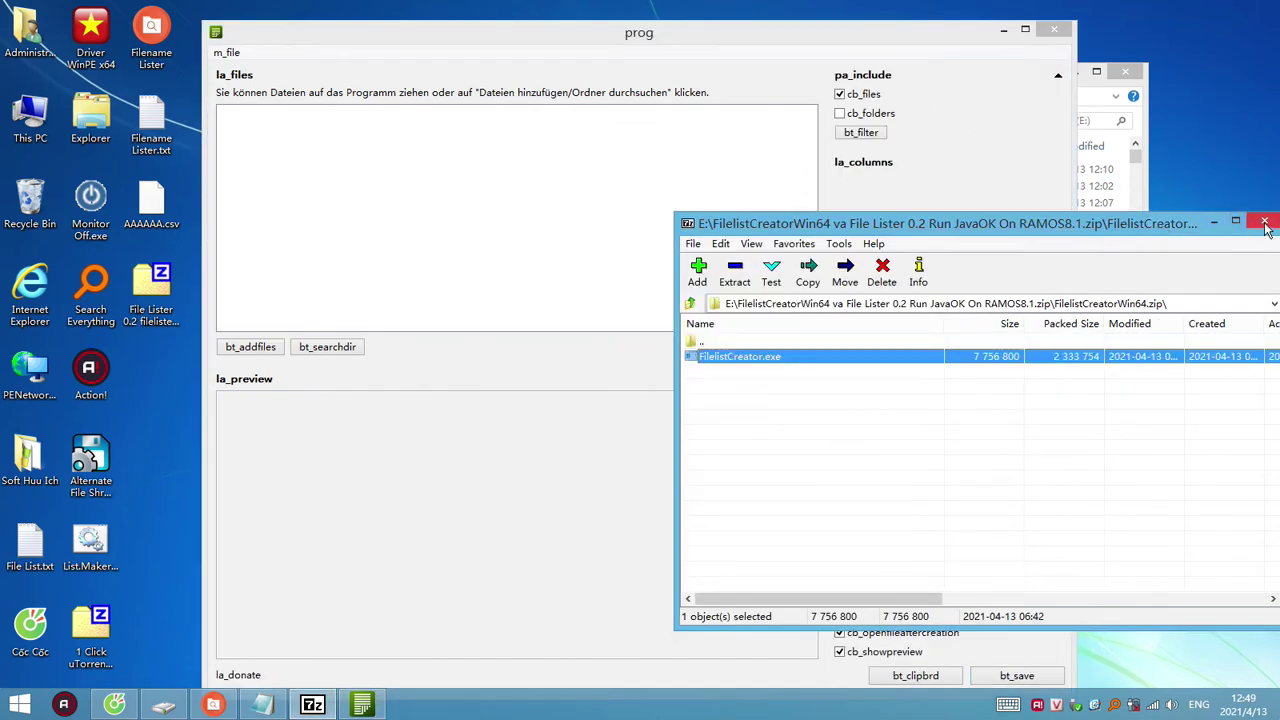
pyautogui.click(1265, 221)
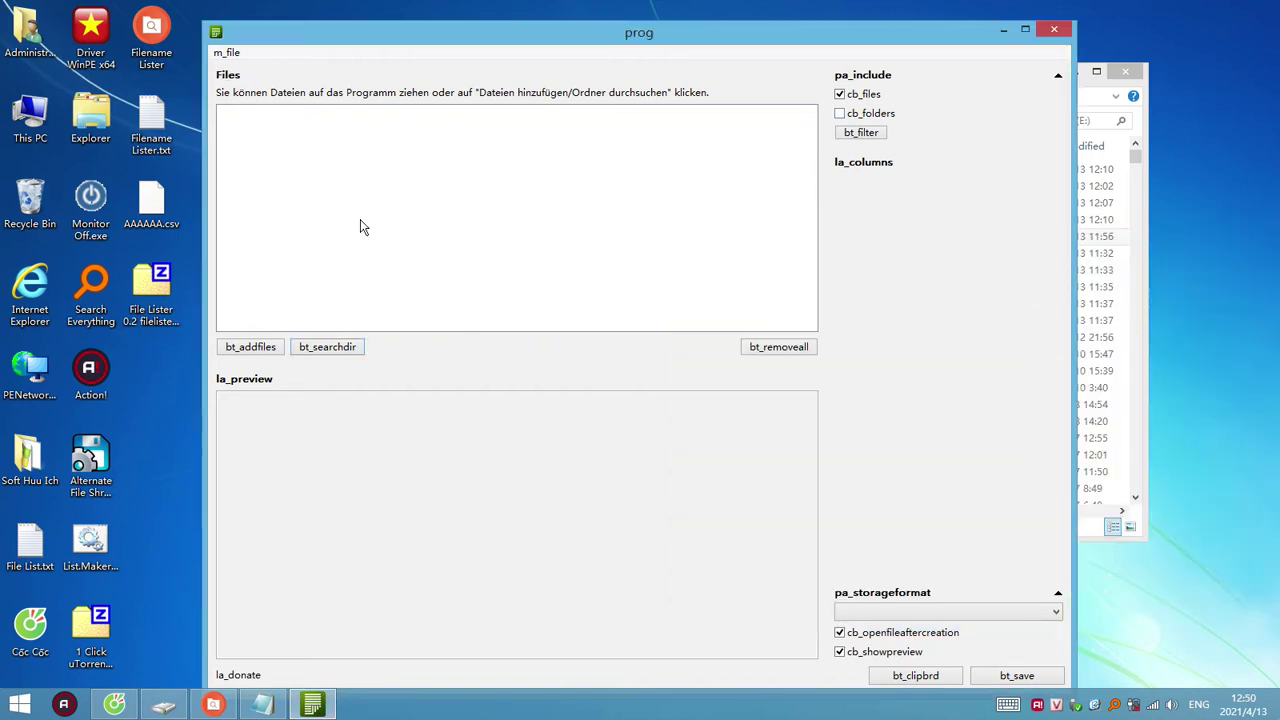
# Step: Add the files of the E: drive folder SDI_1.19.3_R1903 - Driver All Windows, including subfolders, to the file list
pyautogui.click(323, 347)
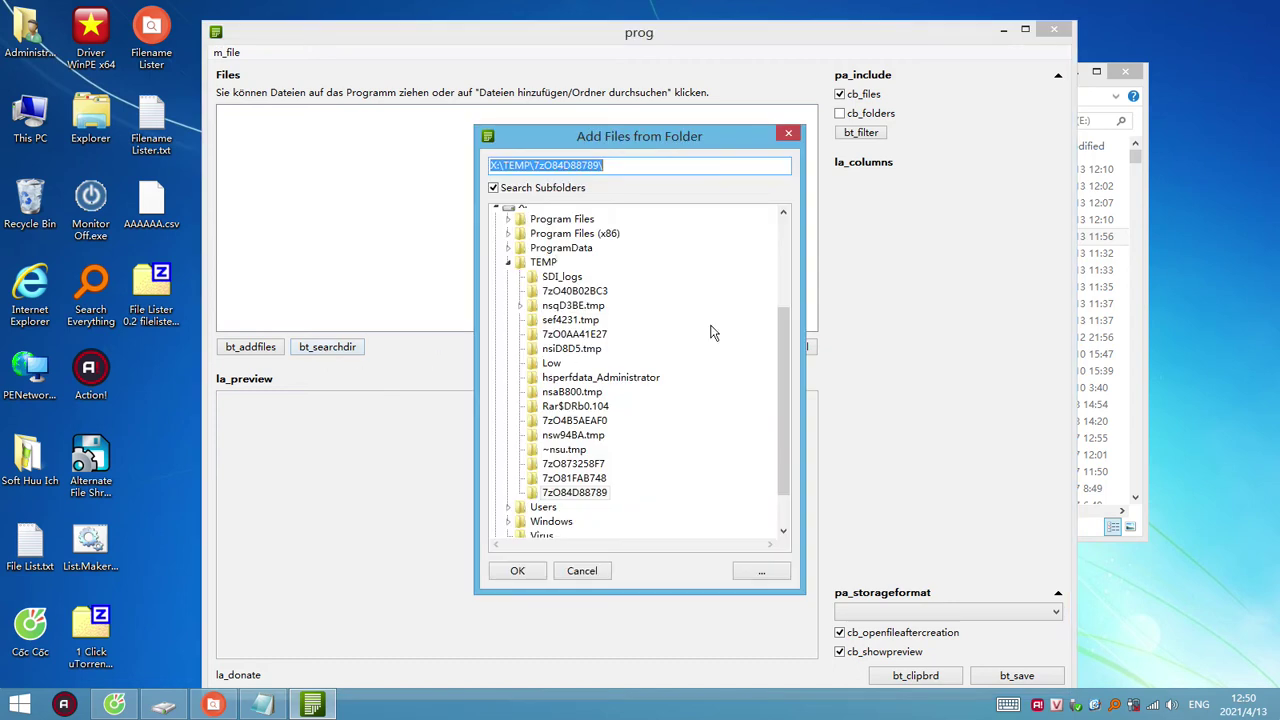
pyautogui.moveTo(791, 355); pyautogui.dragTo(786, 270)
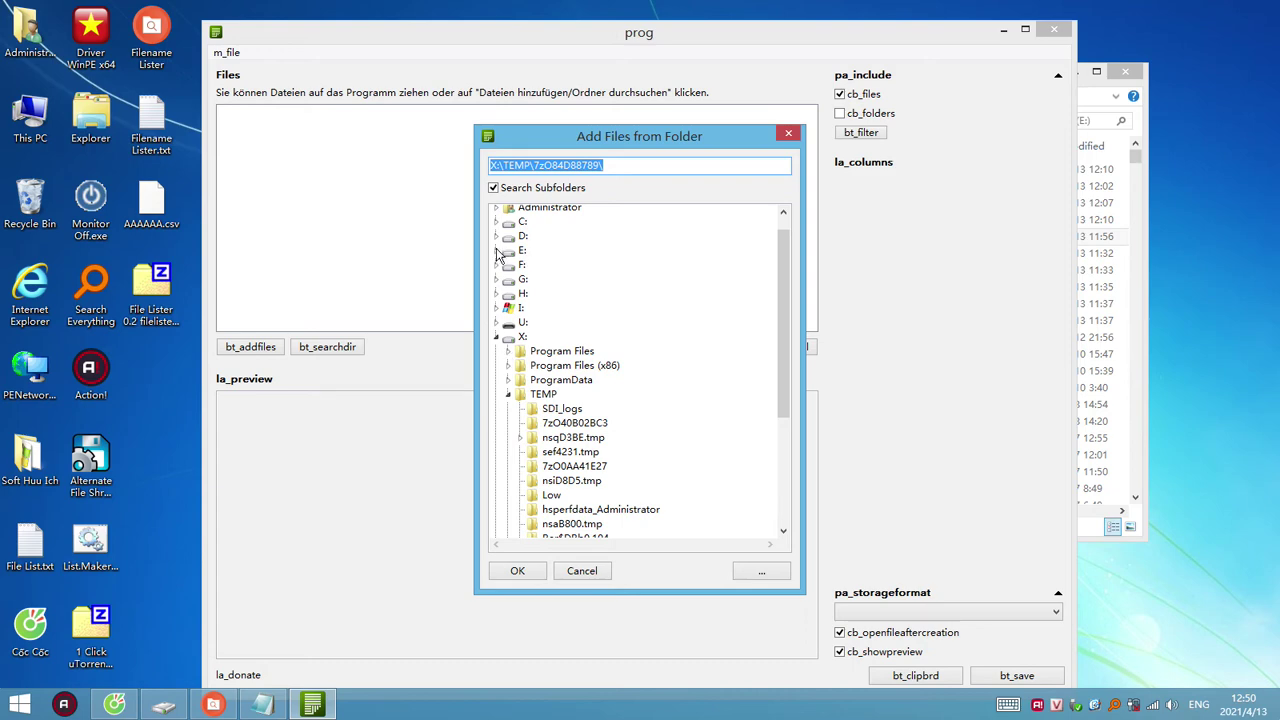
pyautogui.click(497, 251)
pyautogui.scroll(-15, 598, 388)
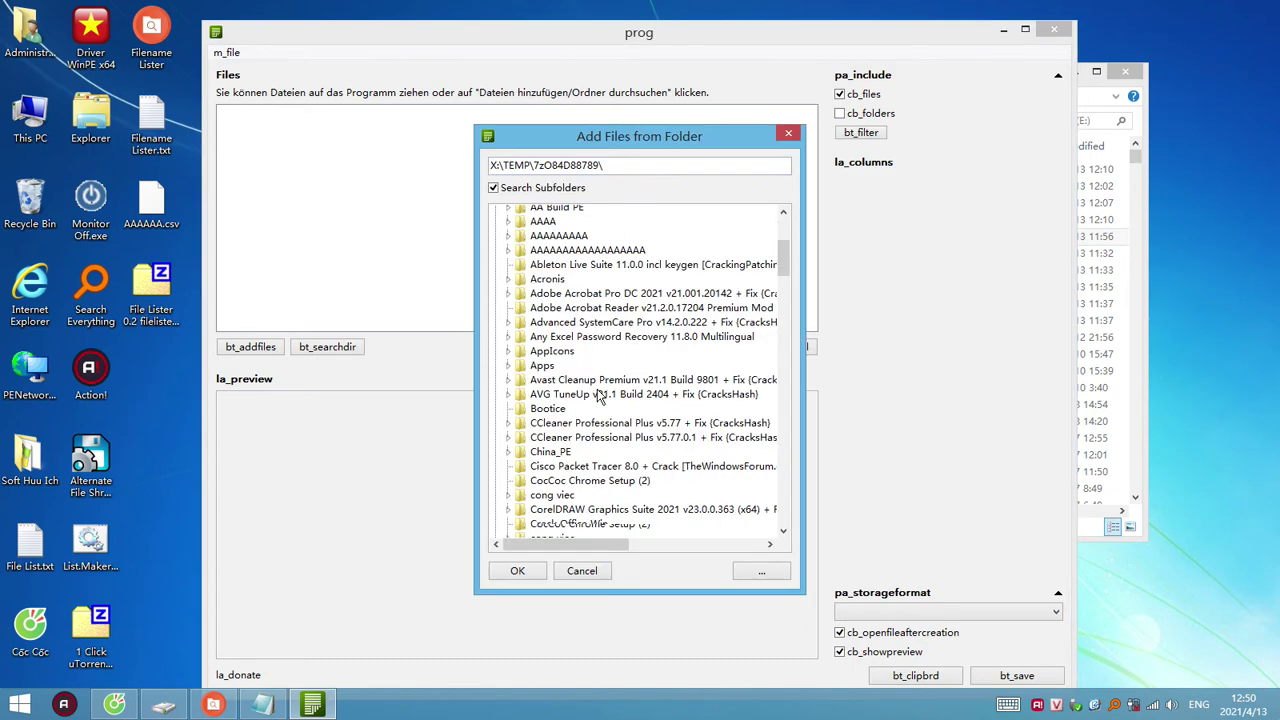
pyautogui.scroll(-8, 610, 396)
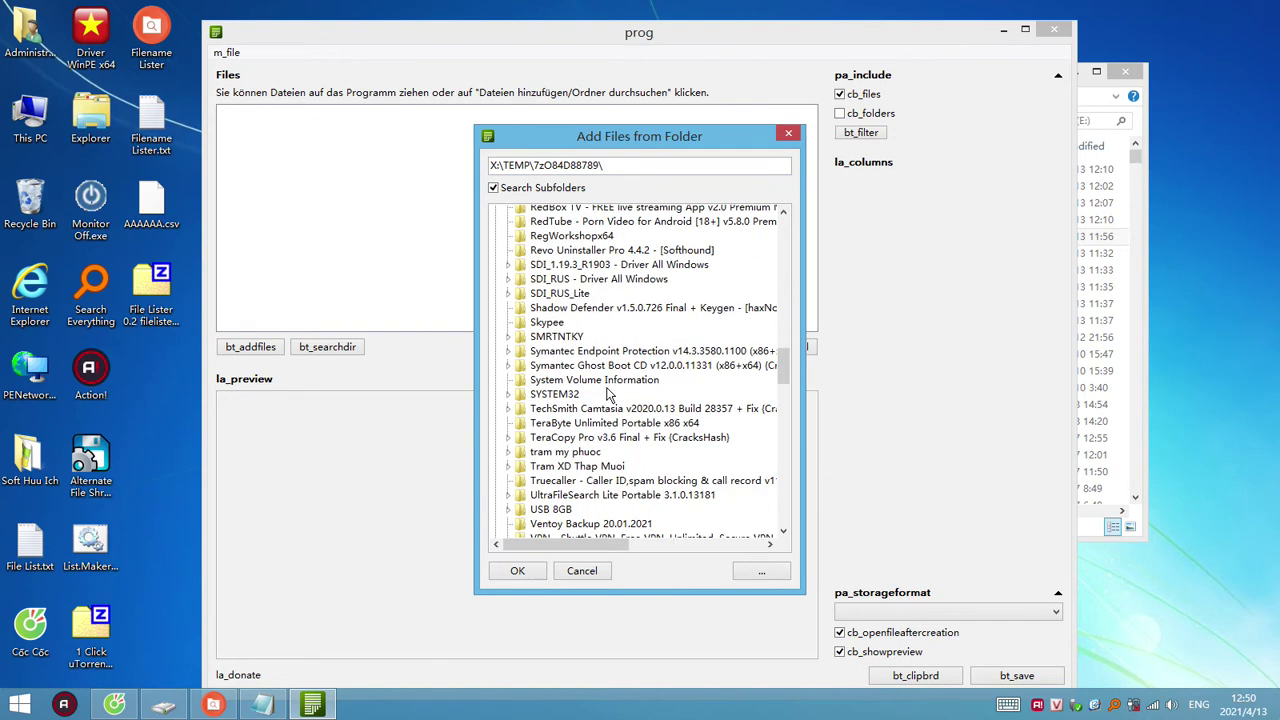
pyautogui.click(620, 265)
pyautogui.click(515, 572)
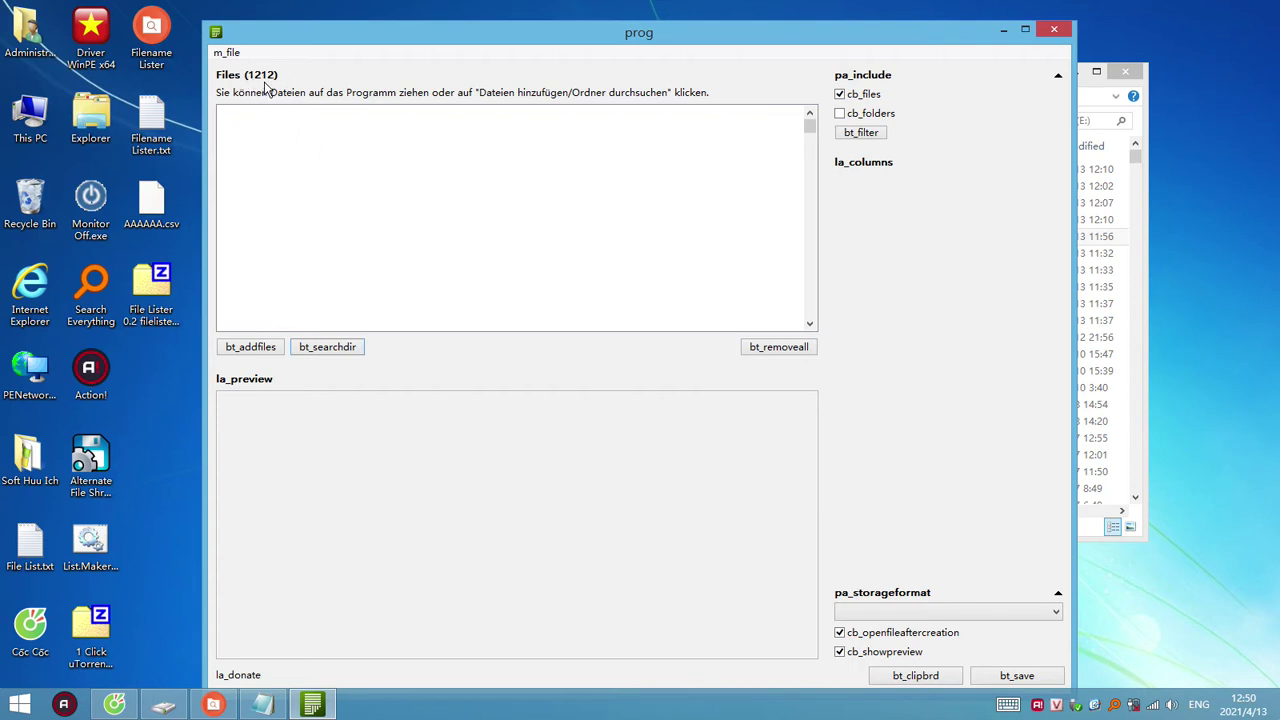
# Step: Save the file list to the Desktop as a text file named File List SDI.txt
pyautogui.click(1017, 676)
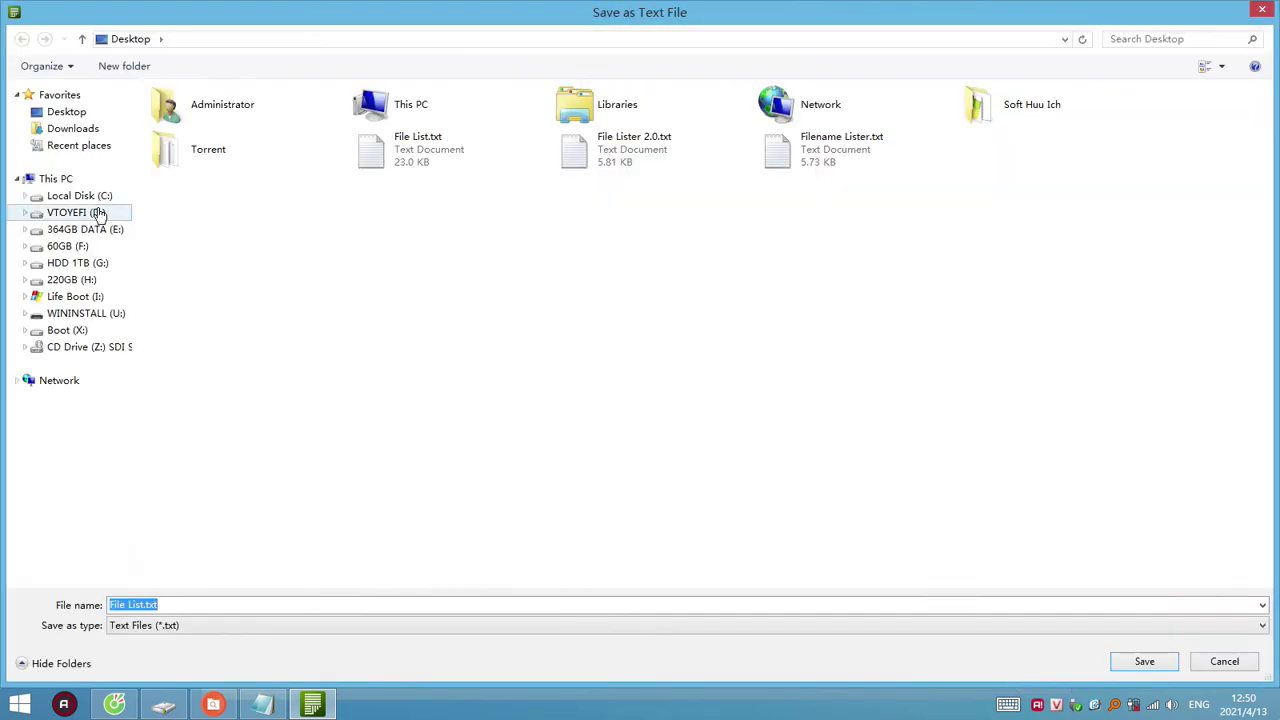
pyautogui.click(153, 606)
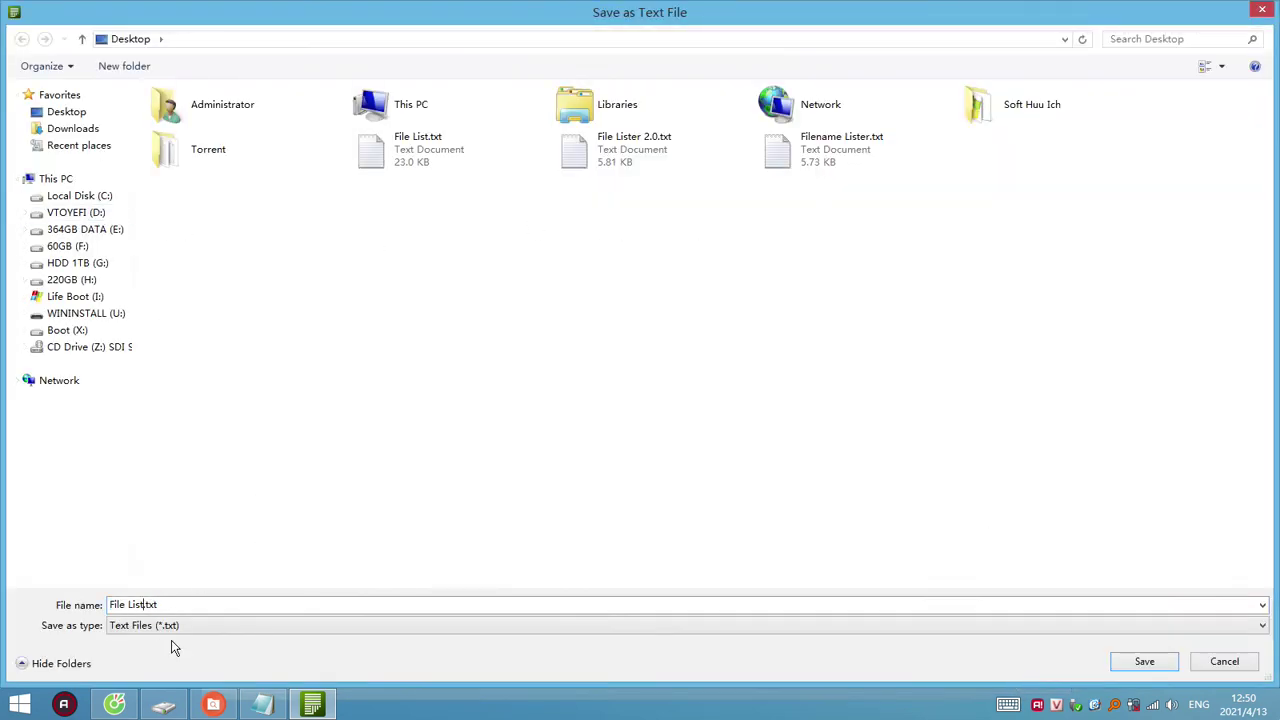
pyautogui.write('SDI')
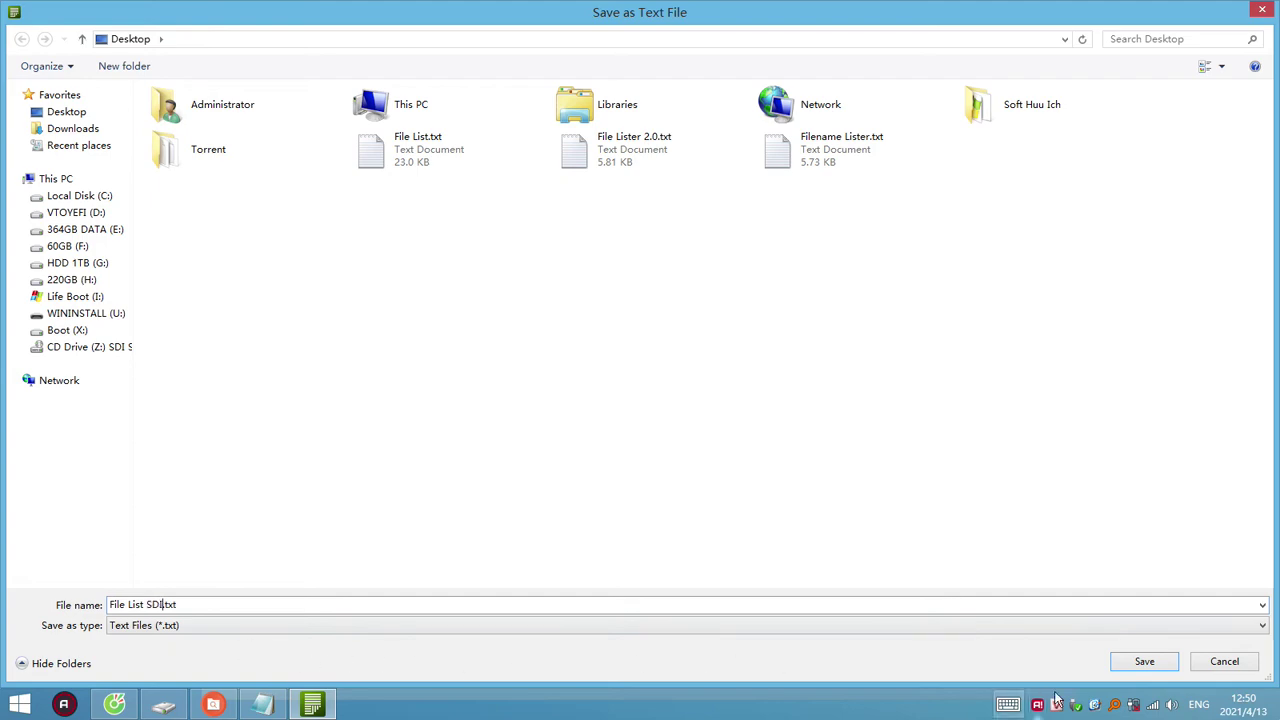
pyautogui.click(1166, 664)
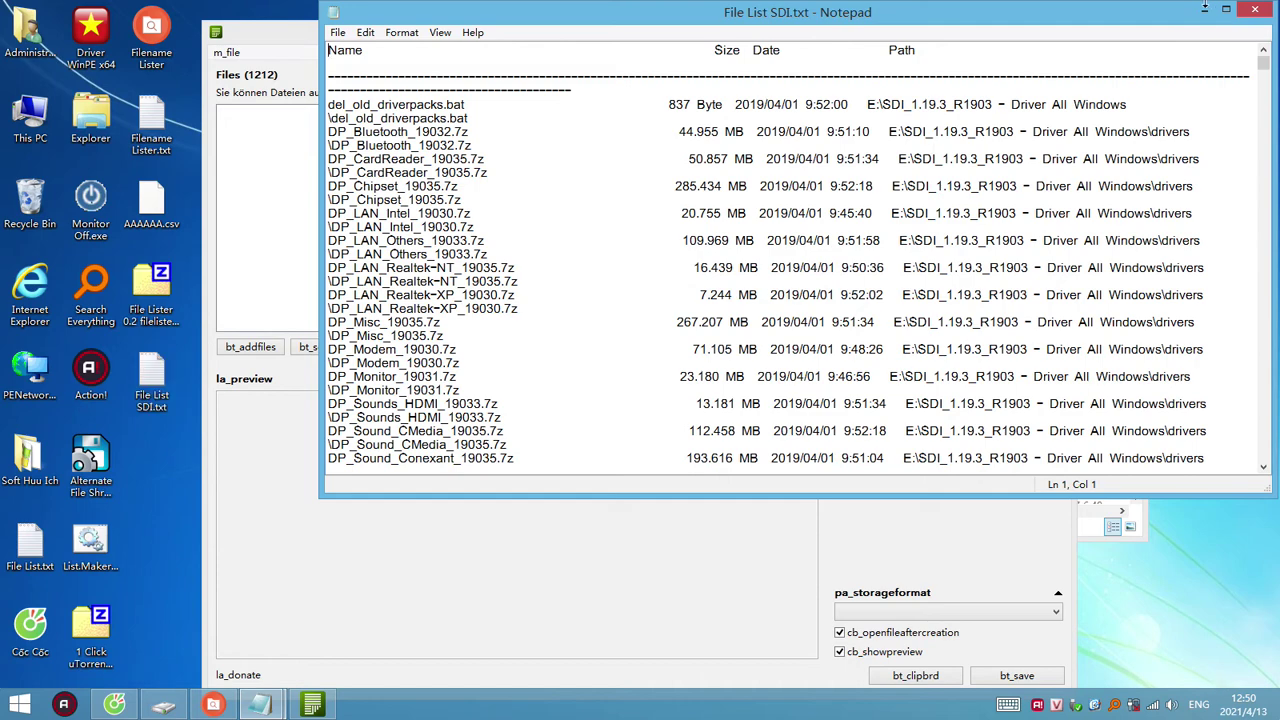
# Step: Examine the names, sizes, dates and paths in File List SDI.txt from the drivers to the logs, and close it
pyautogui.click(1226, 10)
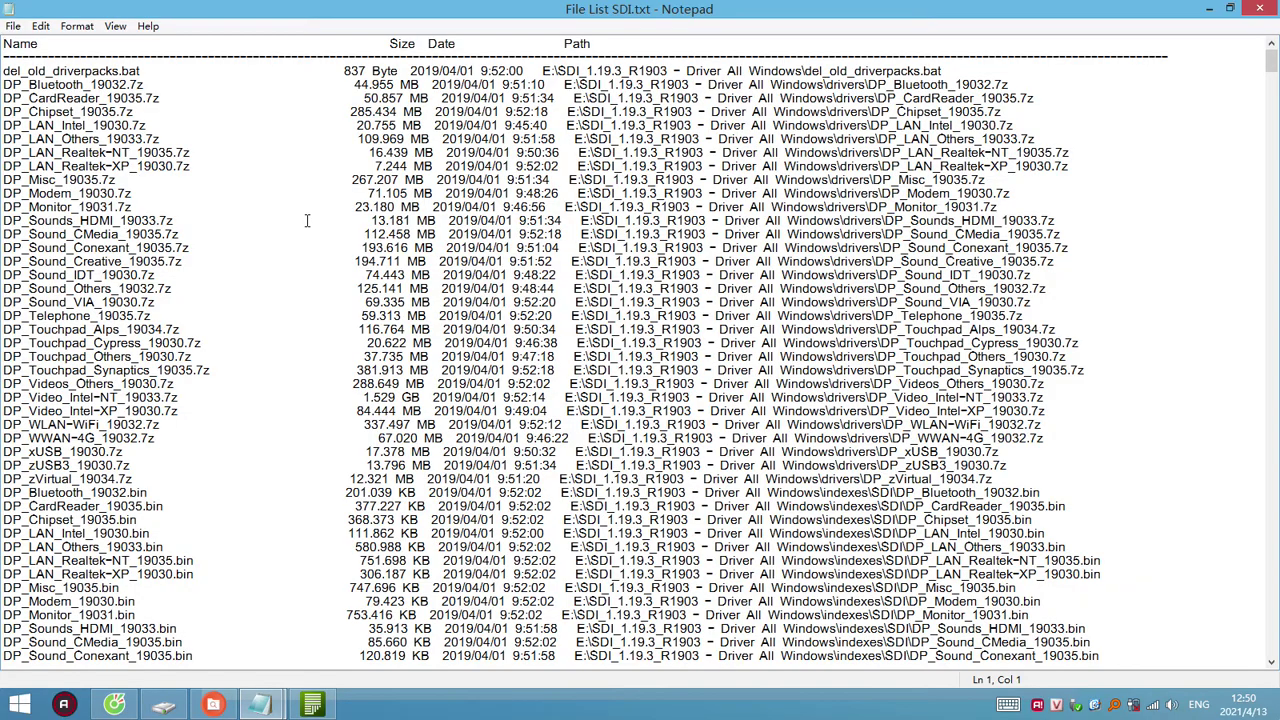
pyautogui.scroll(-4, 307, 220)
pyautogui.scroll(-10, 307, 220)
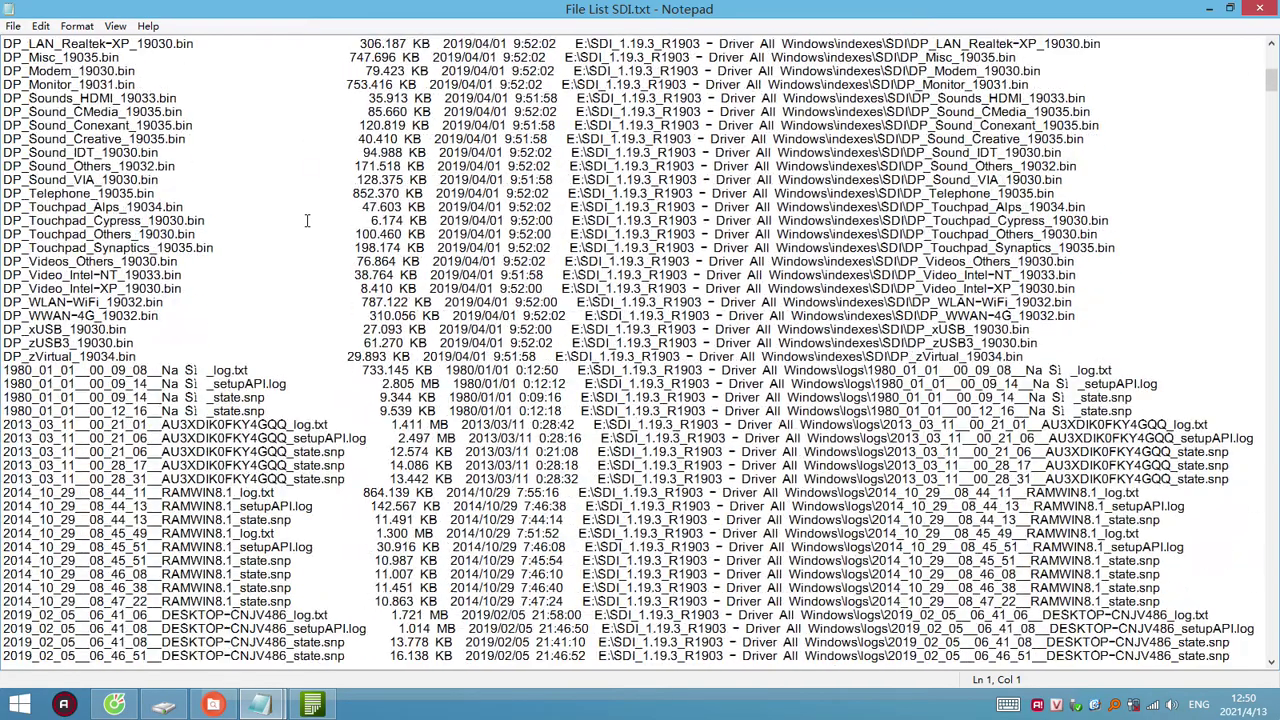
pyautogui.scroll(-14, 307, 220)
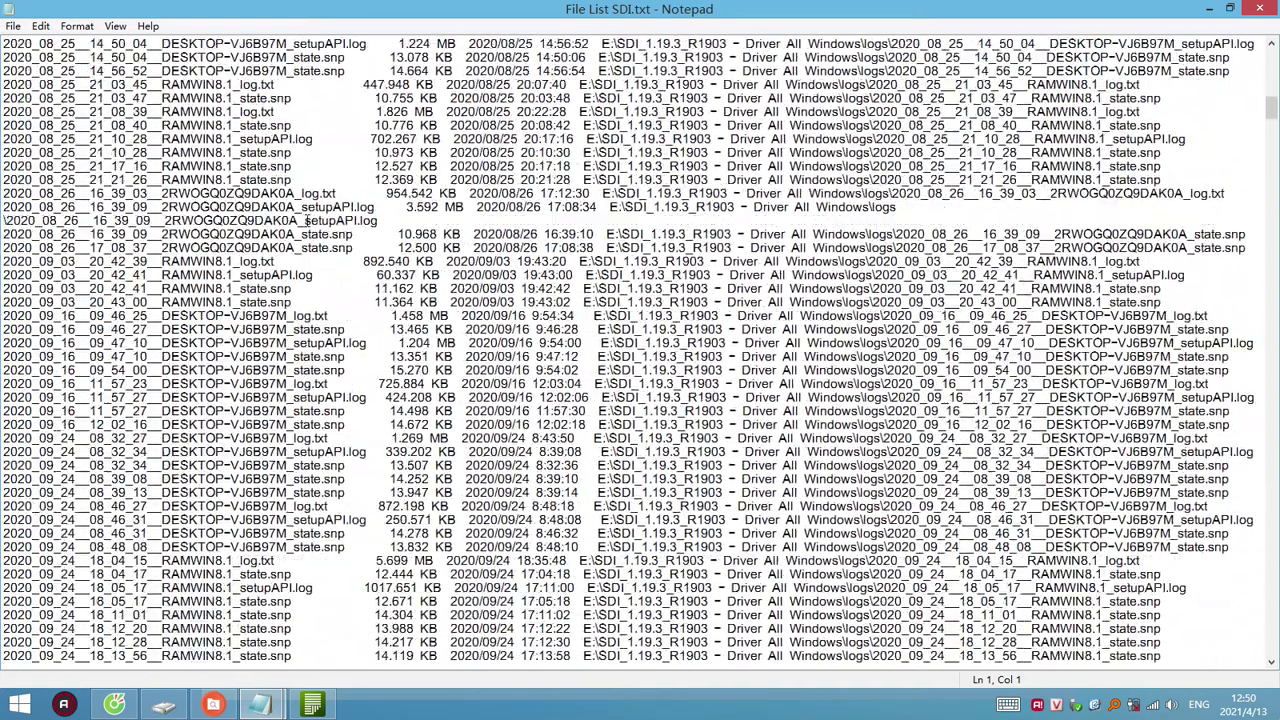
pyautogui.scroll(-7, 307, 220)
pyautogui.scroll(-18, 307, 220)
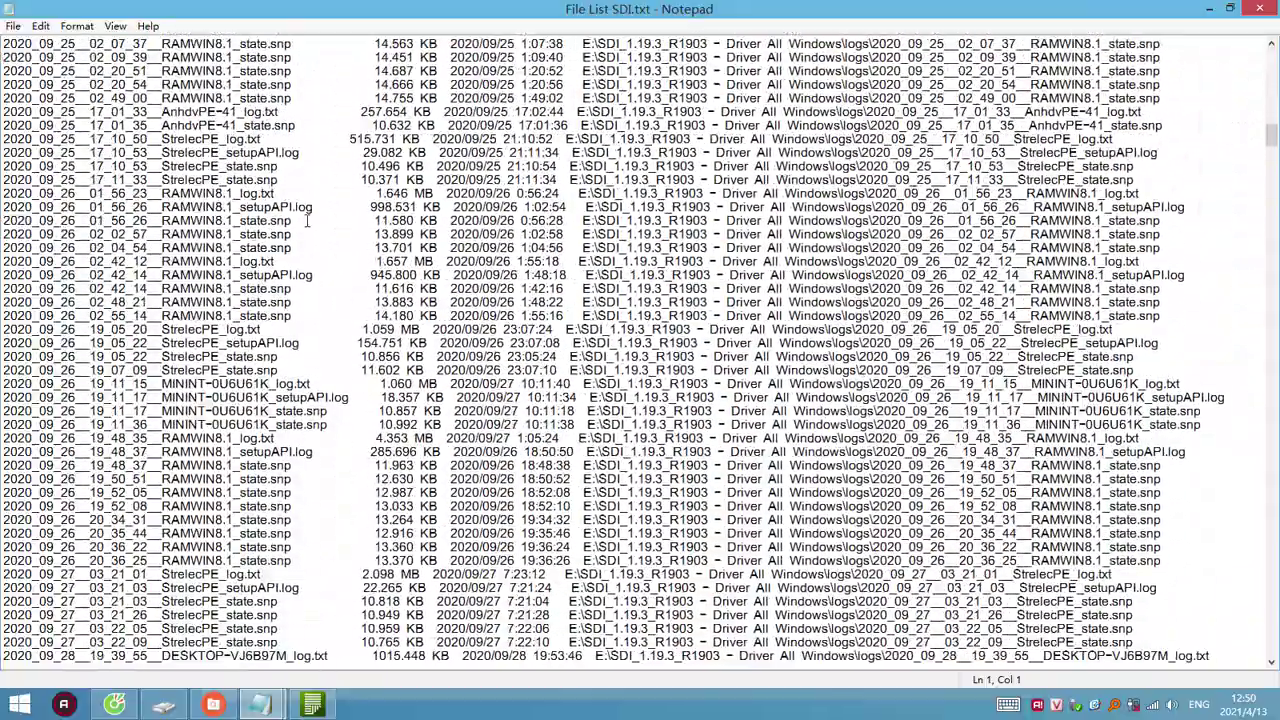
pyautogui.scroll(-9, 845, 328)
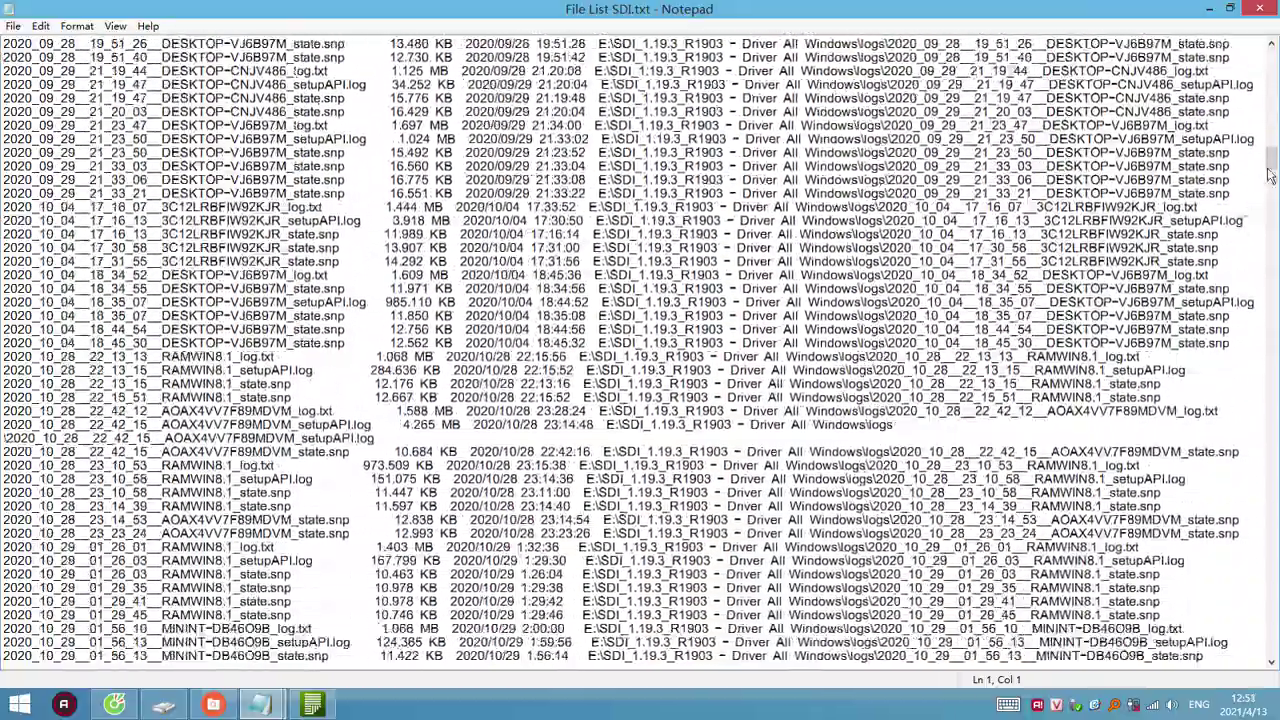
pyautogui.moveTo(1273, 166); pyautogui.dragTo(1222, 43)
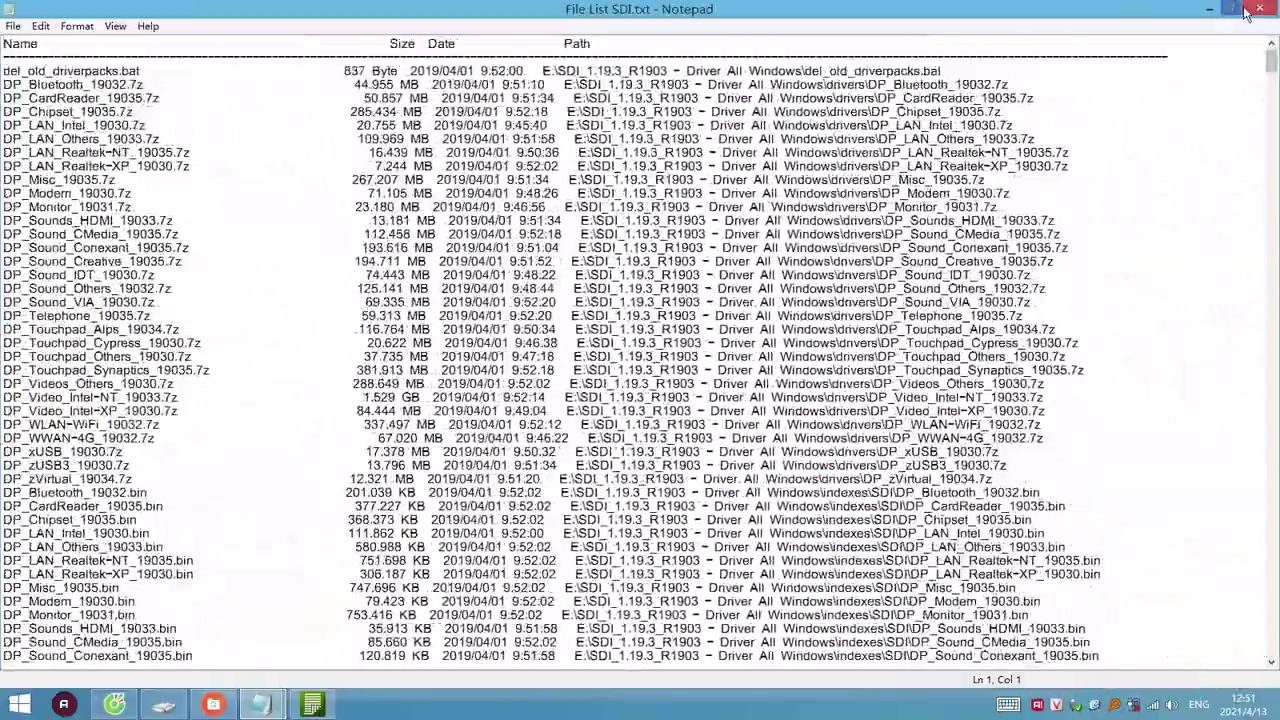
pyautogui.click(1258, 10)
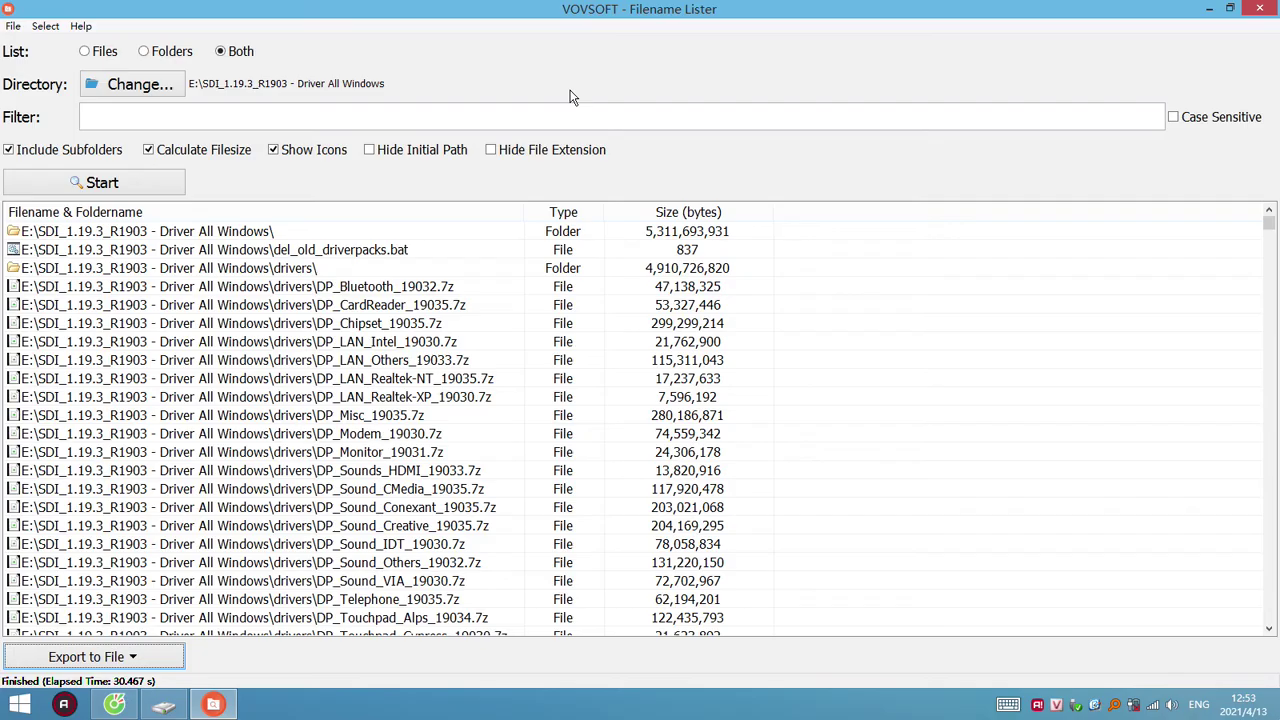
# Step: Minimize Filename Lister, view Filename Lister.txt from the desktop, and close it
pyautogui.click(1207, 9)
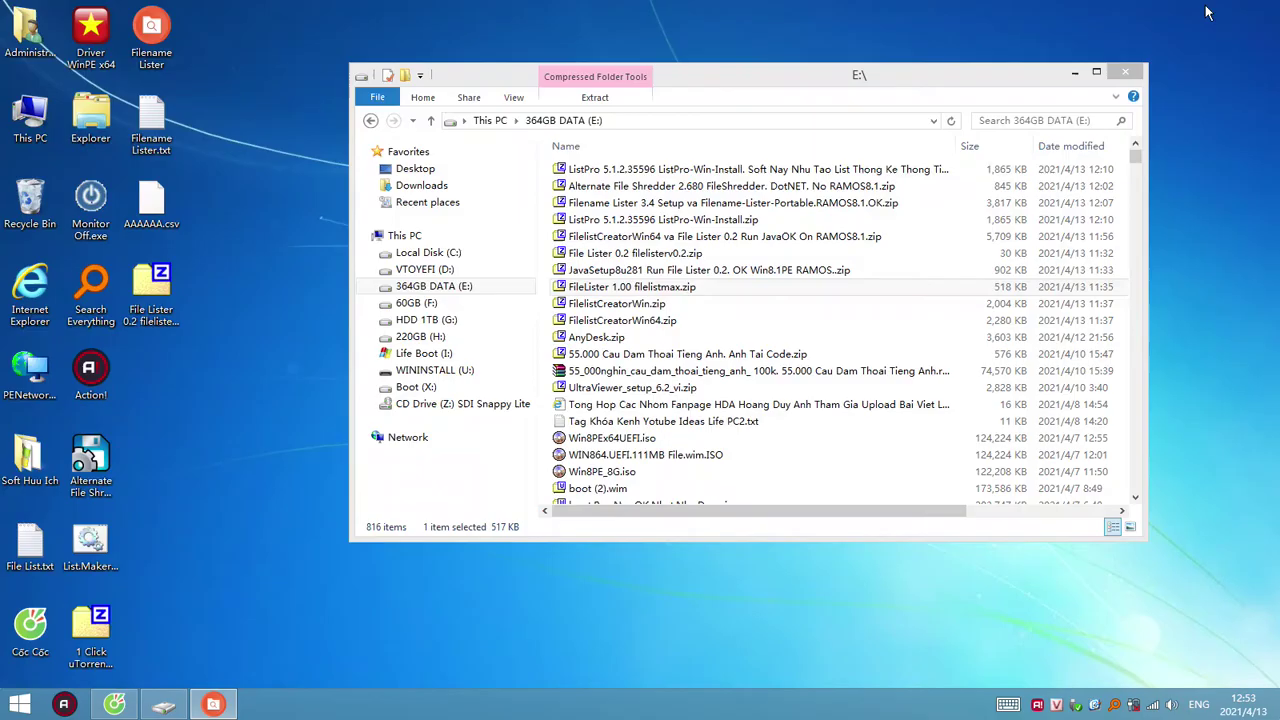
pyautogui.click(166, 131)
pyautogui.doubleClick(166, 131)
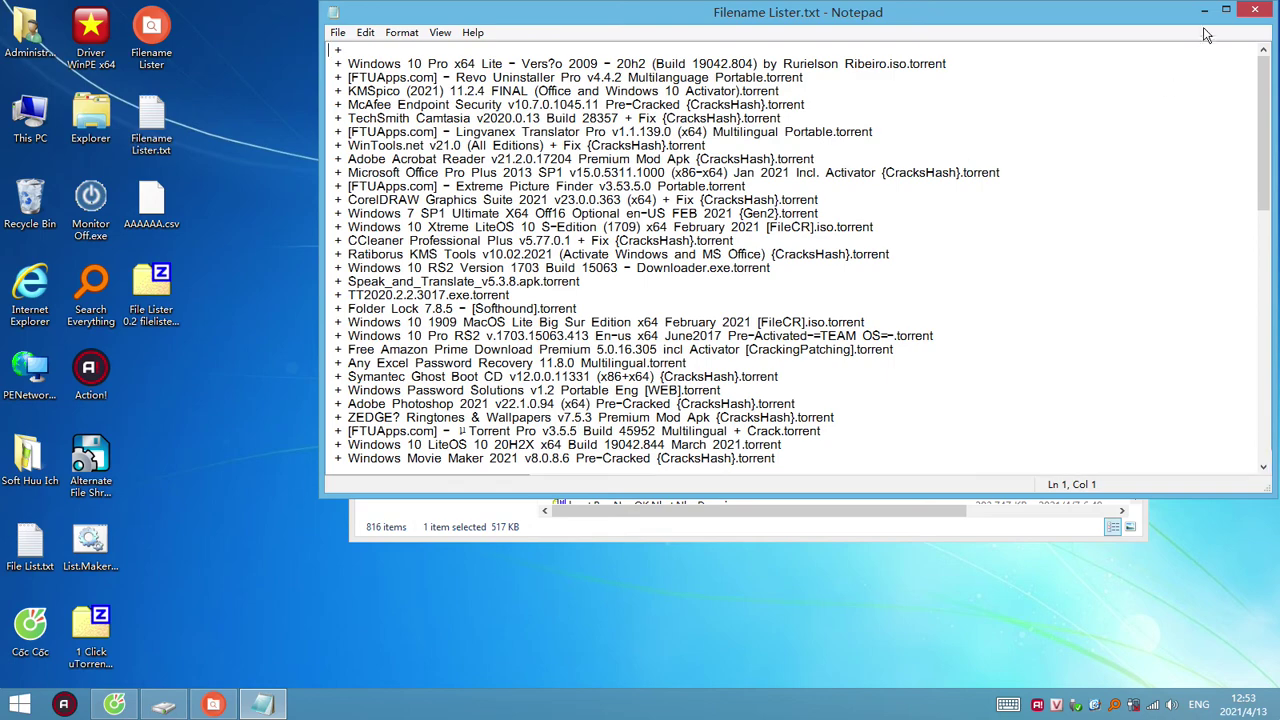
pyautogui.click(1255, 10)
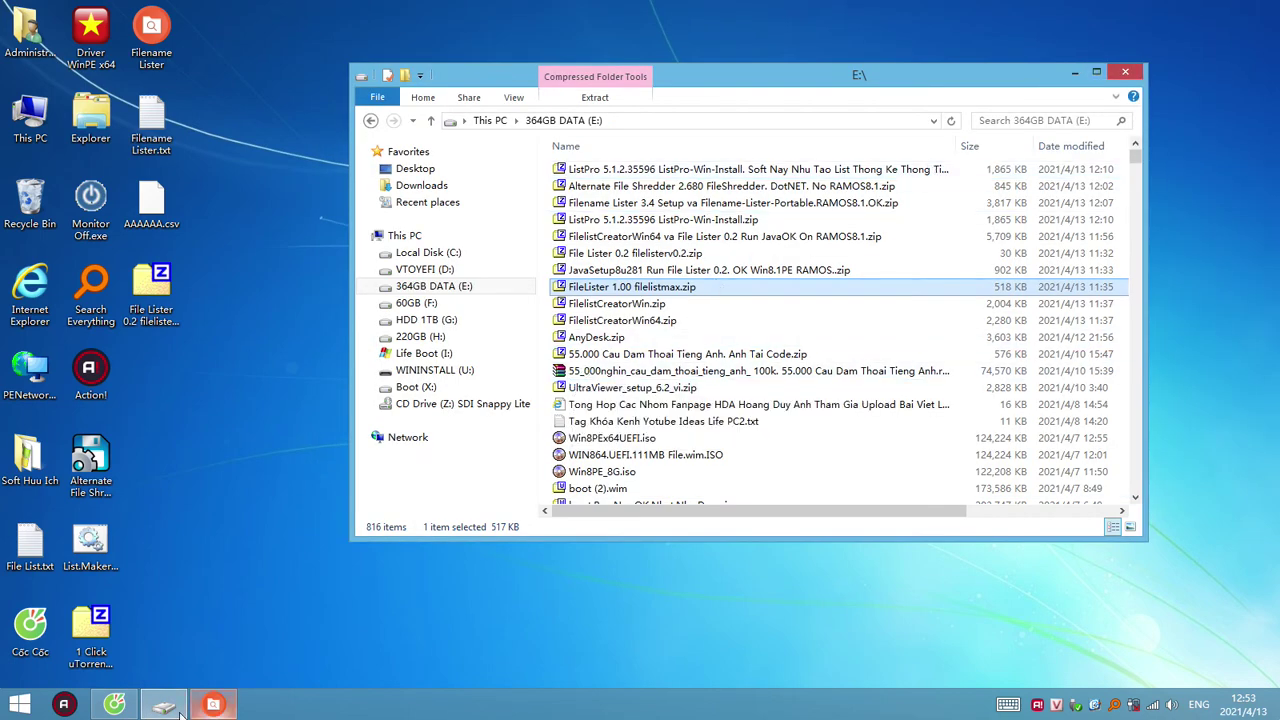
# Step: Export the driver folder list from Filename Lister to the Desktop as the text file AAAAAAAAA.txt
pyautogui.click(213, 704)
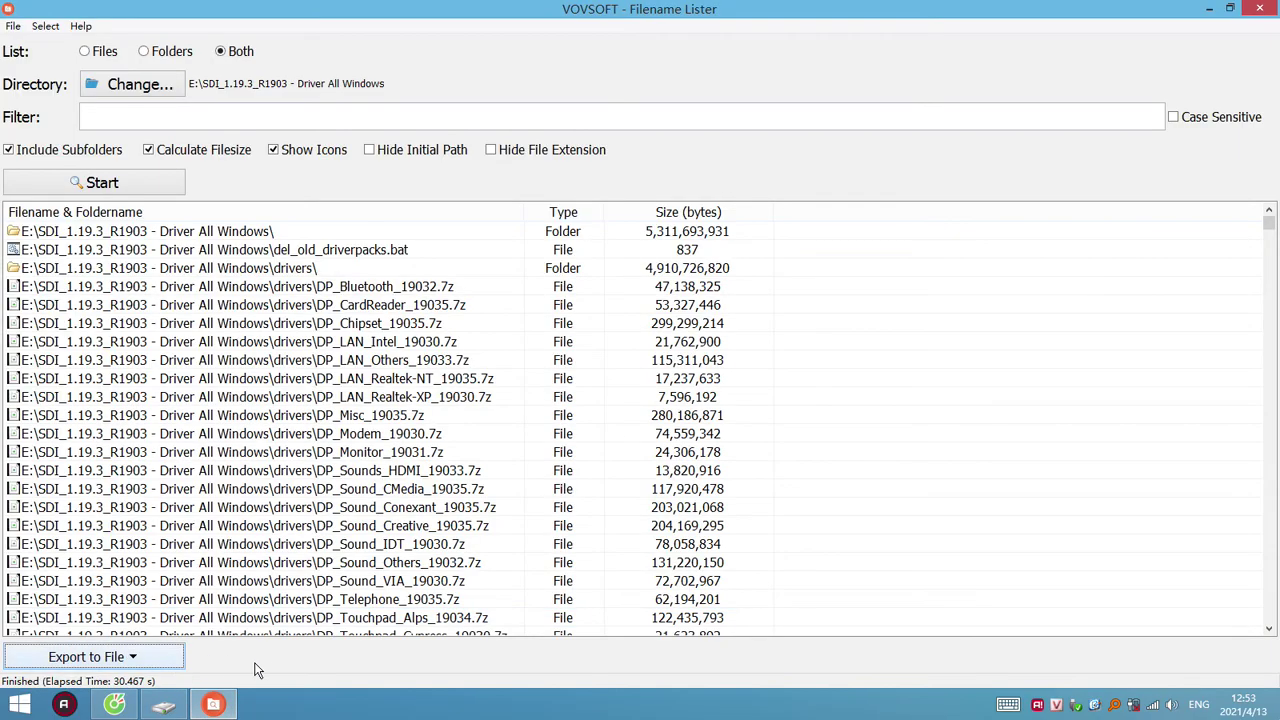
pyautogui.click(183, 651)
pyautogui.click(100, 645)
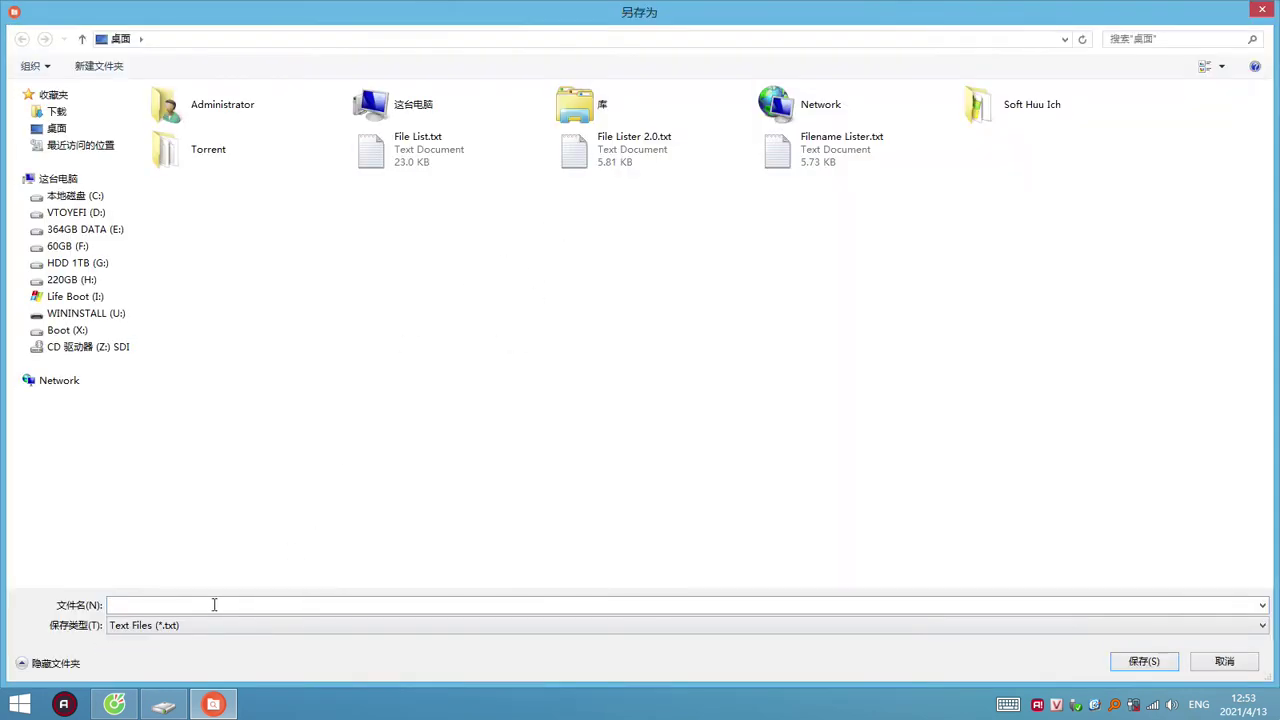
pyautogui.write('AAAAAAAAAA')
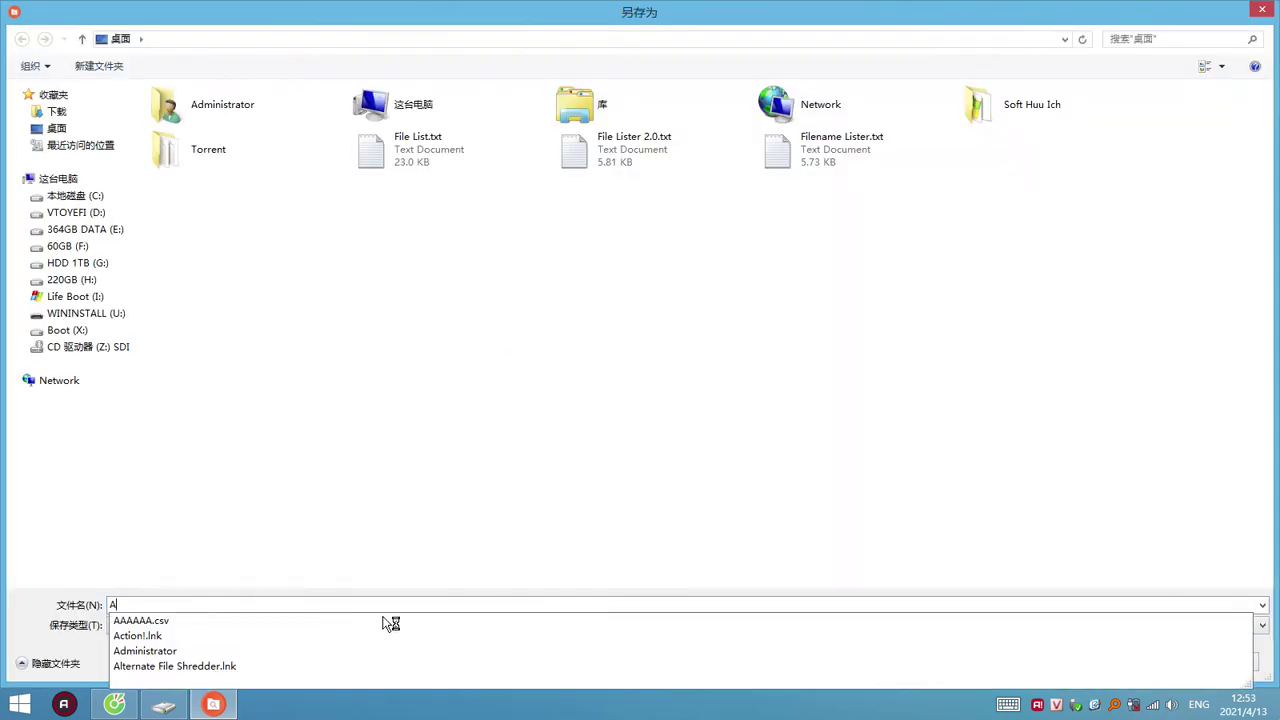
pyautogui.click(1145, 663)
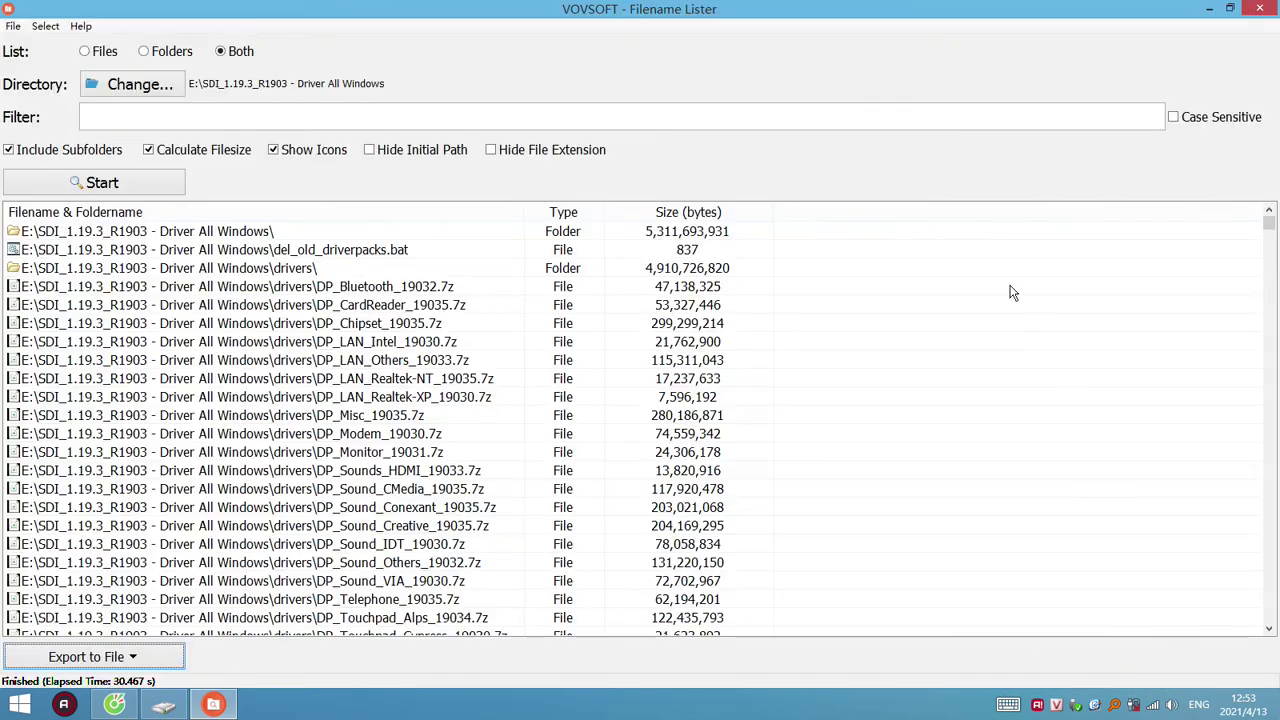
# Step: Open AAAAAAAAA.txt from the desktop and examine the folder path that begins its entries
pyautogui.press('super+d')
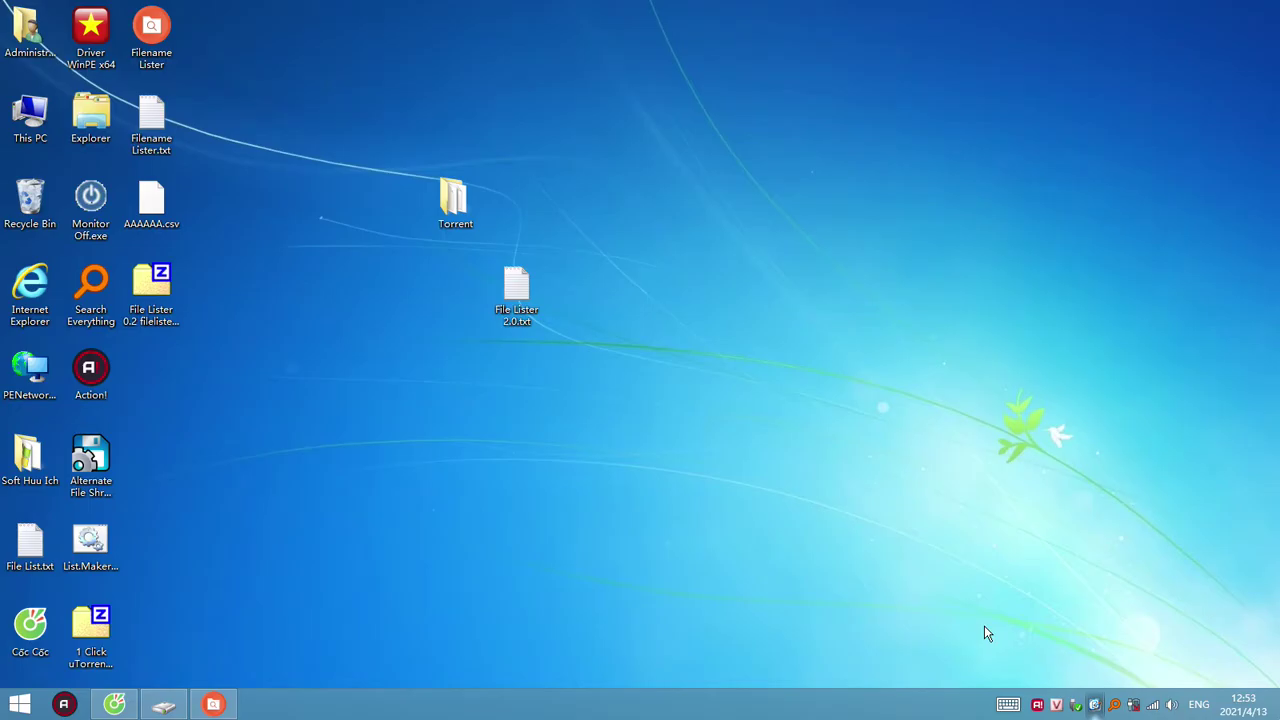
pyautogui.doubleClick(160, 372)
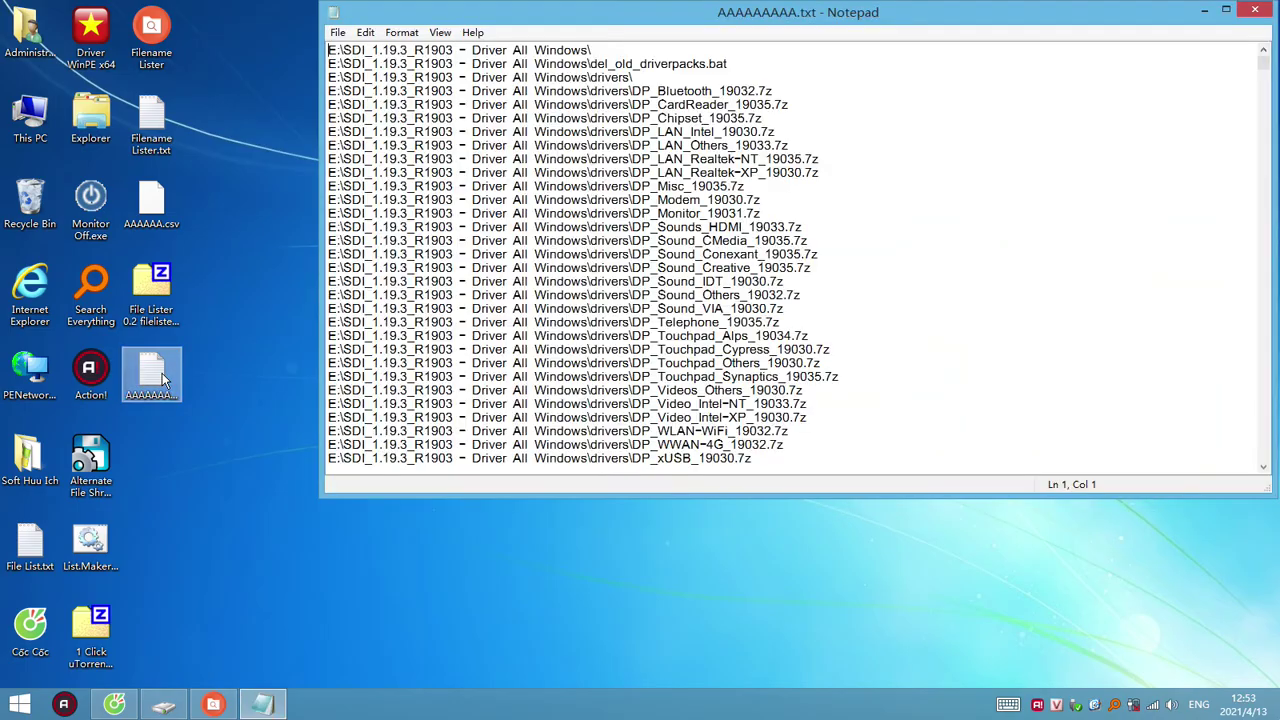
pyautogui.click(1226, 9)
pyautogui.click(641, 276)
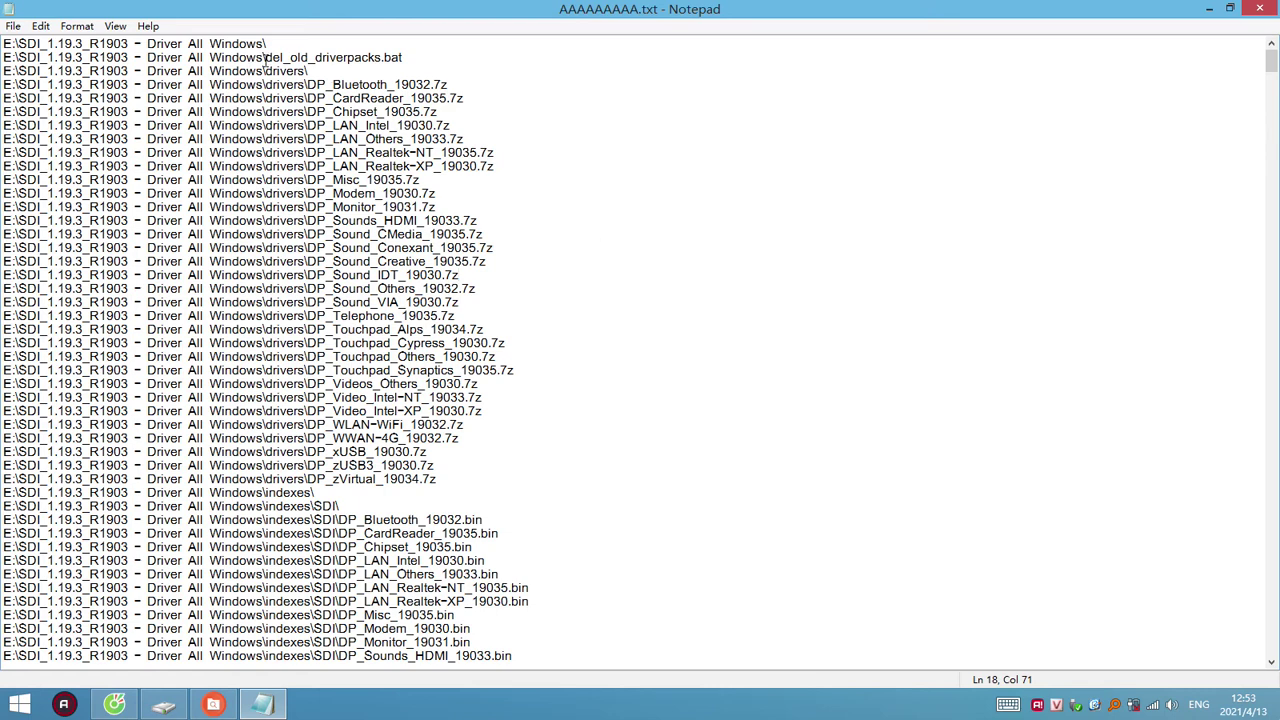
pyautogui.moveTo(267, 60); pyautogui.dragTo(3, 44)
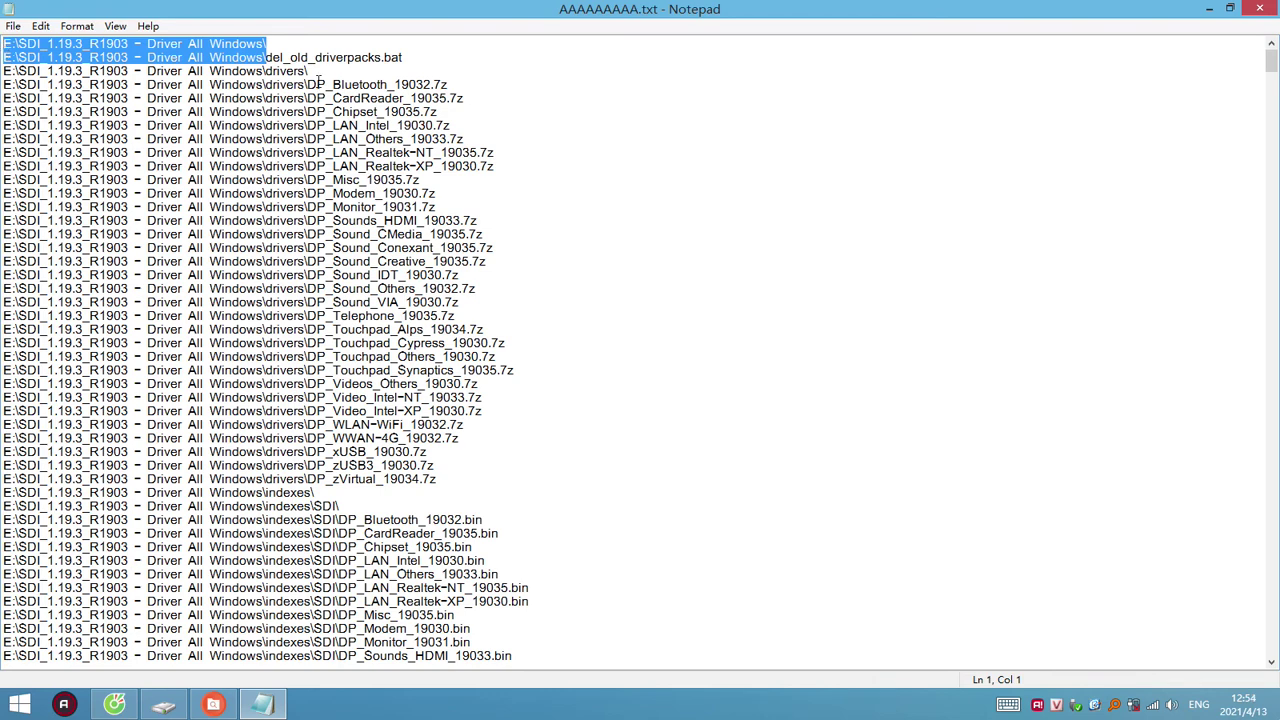
pyautogui.click(314, 73)
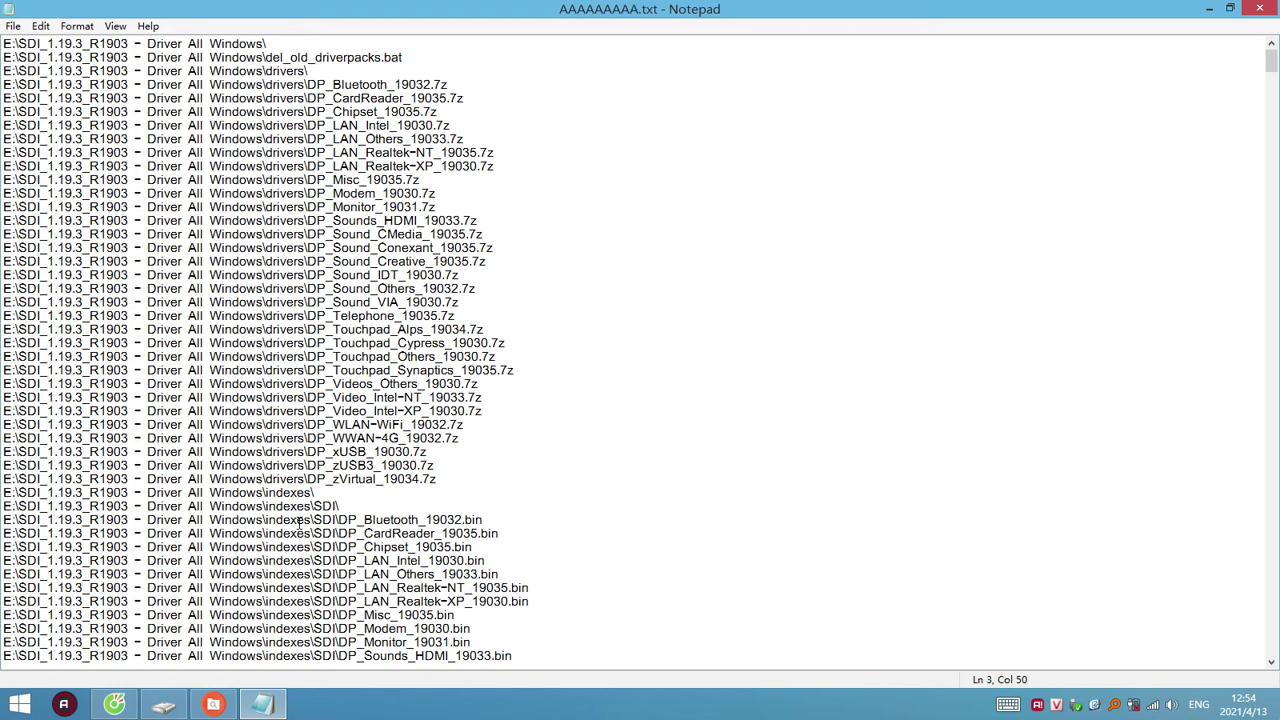
# Step: Read through the driver, index and log entries in AAAAAAAAA.txt, return to the start of the list, and close the file
pyautogui.moveTo(313, 492); pyautogui.dragTo(273, 480)
pyautogui.scroll(-12, 319, 513)
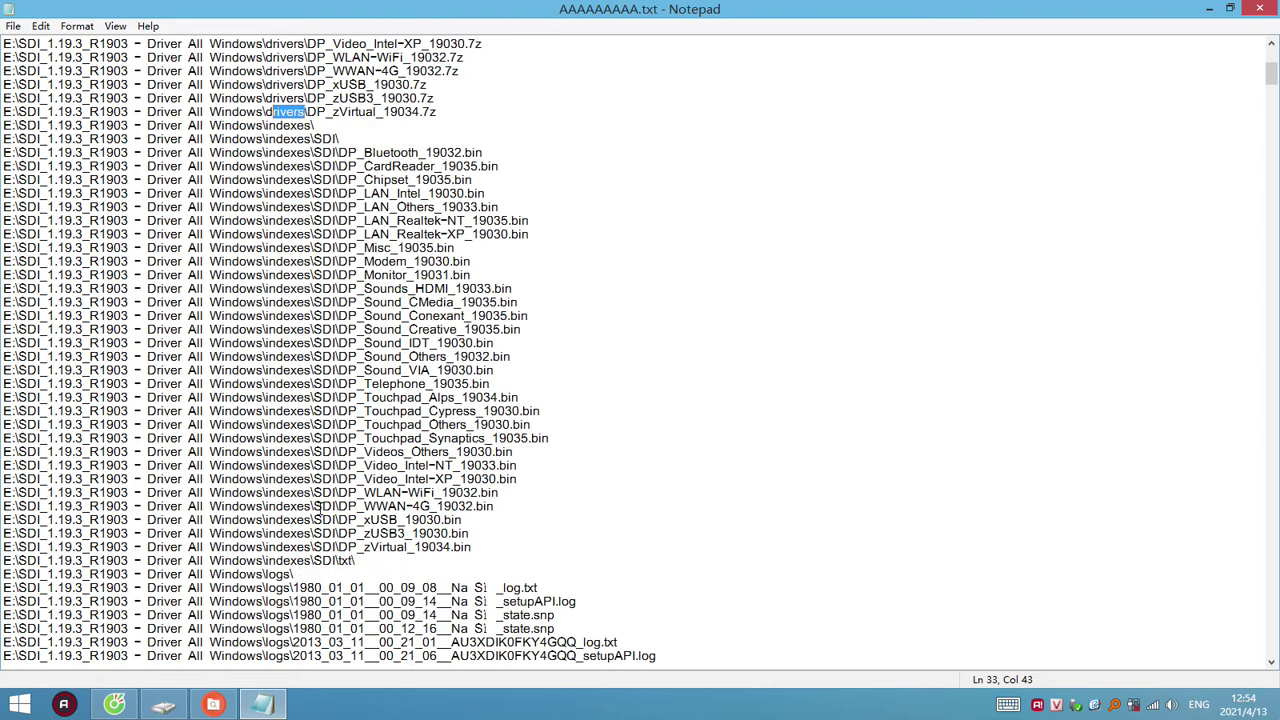
pyautogui.scroll(-20, 319, 510)
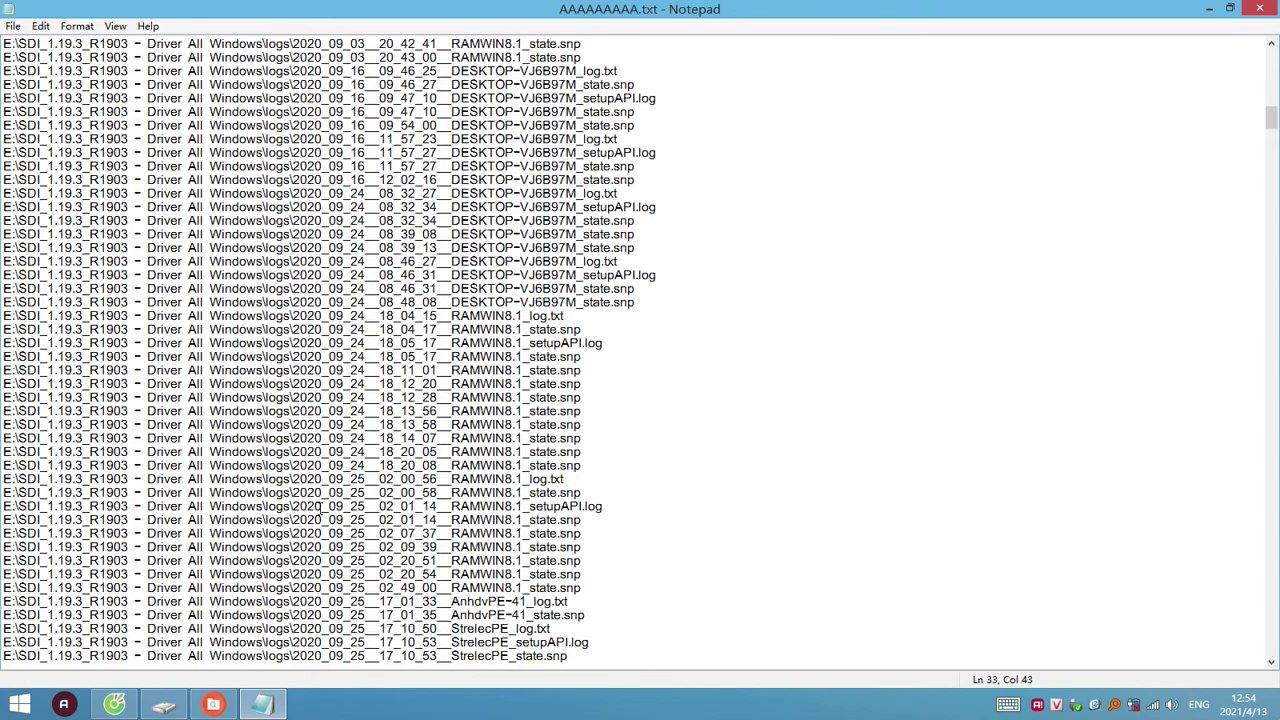
pyautogui.scroll(-8, 319, 510)
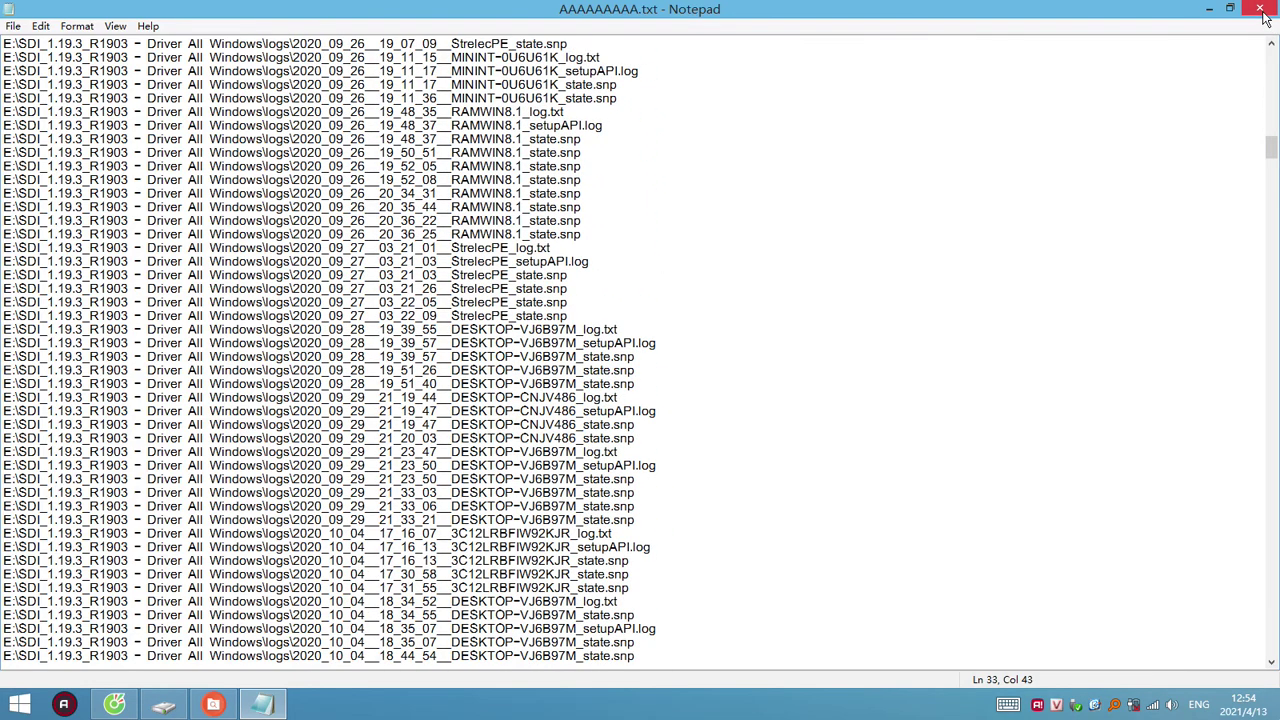
pyautogui.scroll(6, 1275, 148)
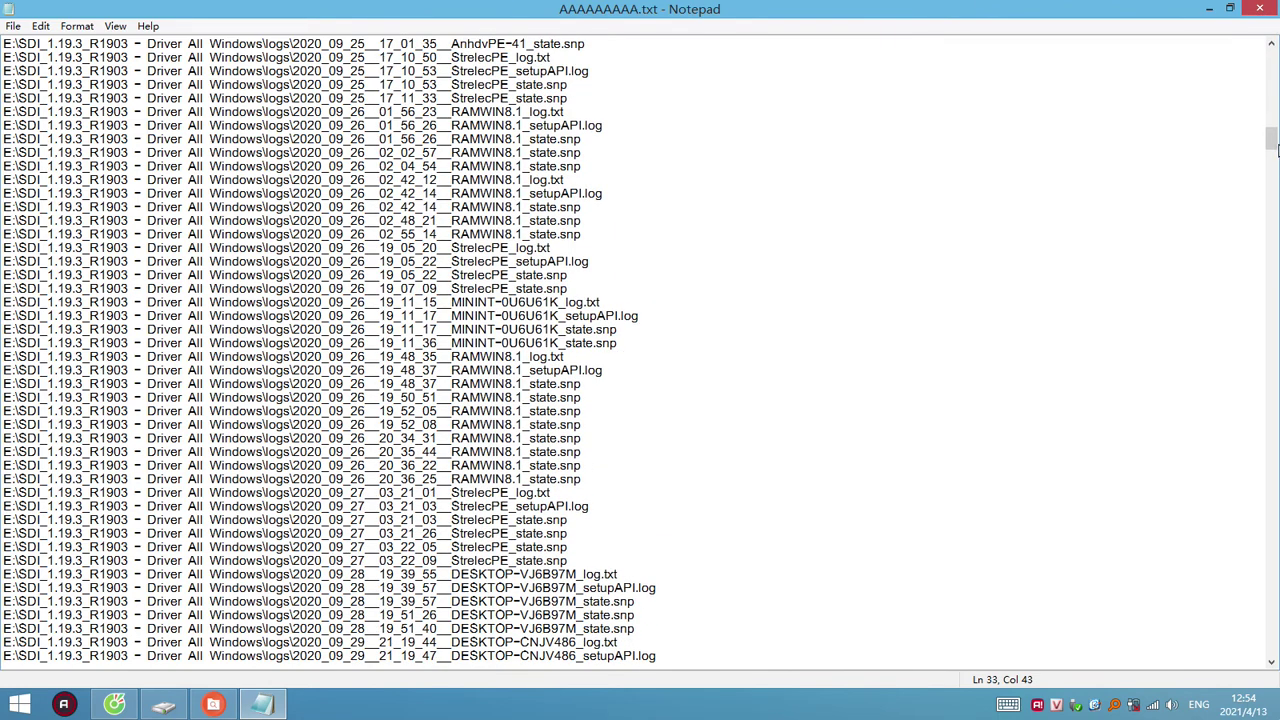
pyautogui.moveTo(1275, 145); pyautogui.dragTo(1275, 50)
pyautogui.click(634, 145)
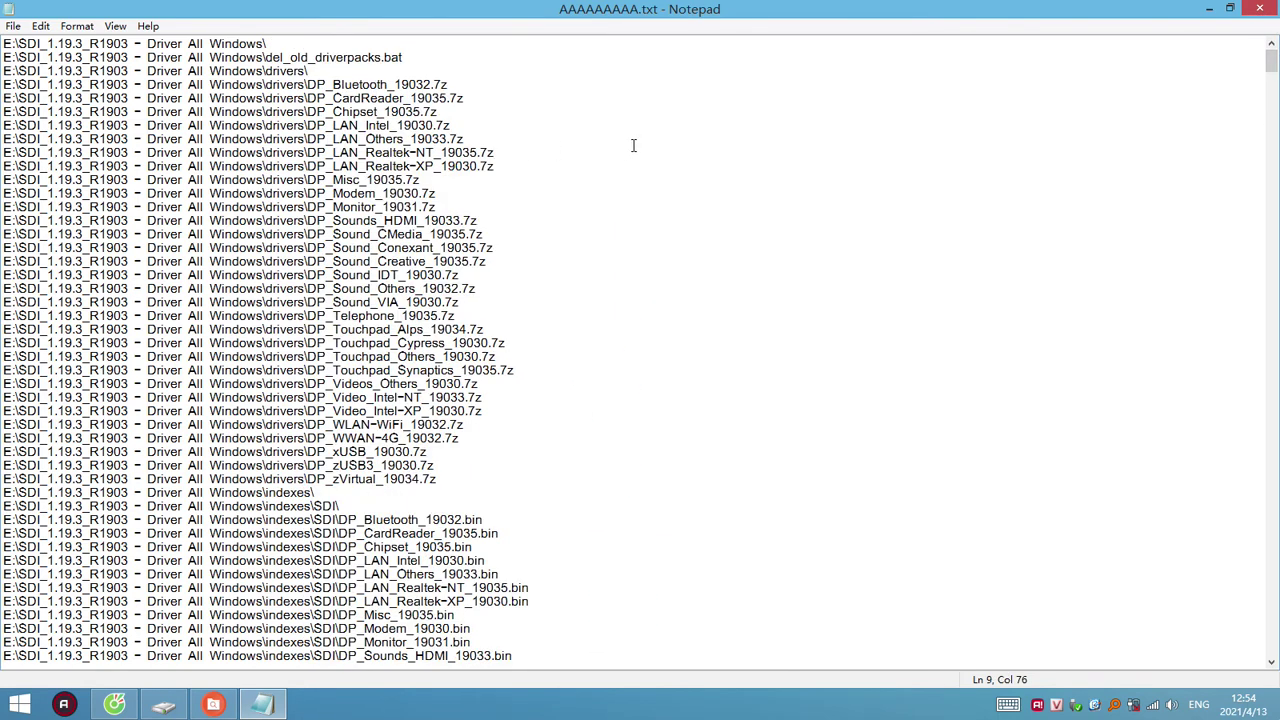
pyautogui.click(1259, 8)
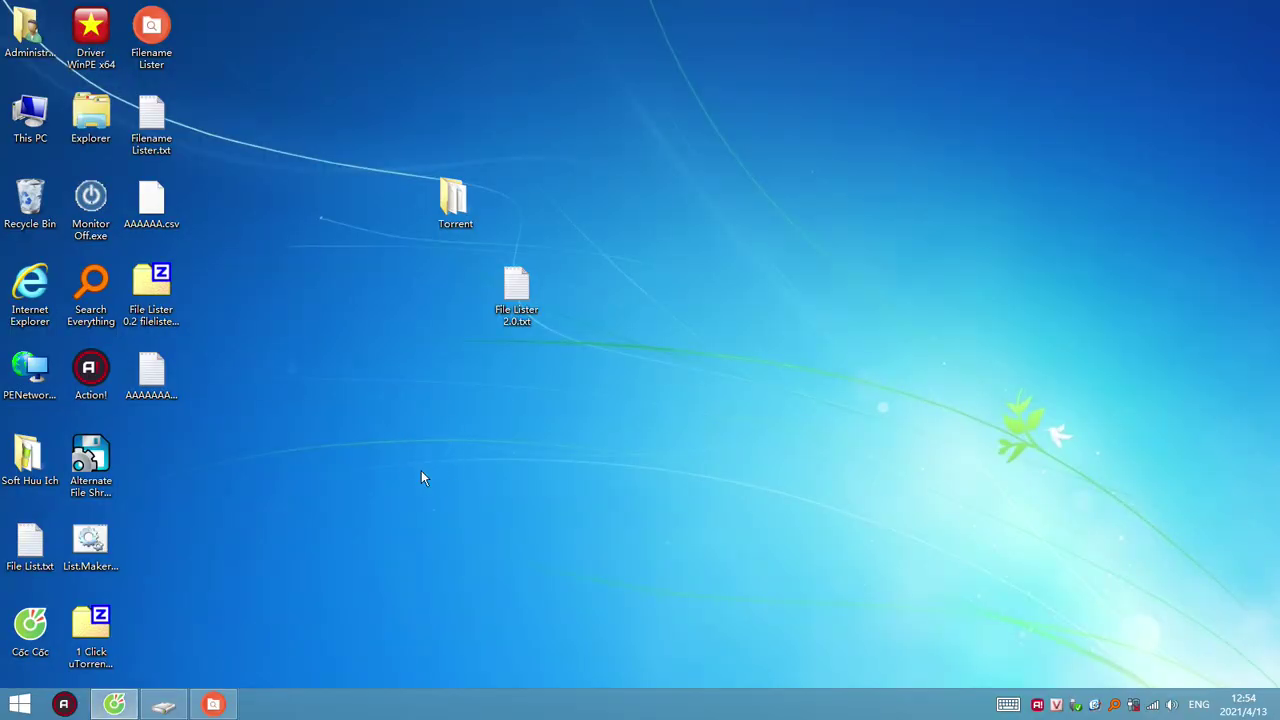
# Step: Bring Filename Lister back up and close the program
pyautogui.click(213, 705)
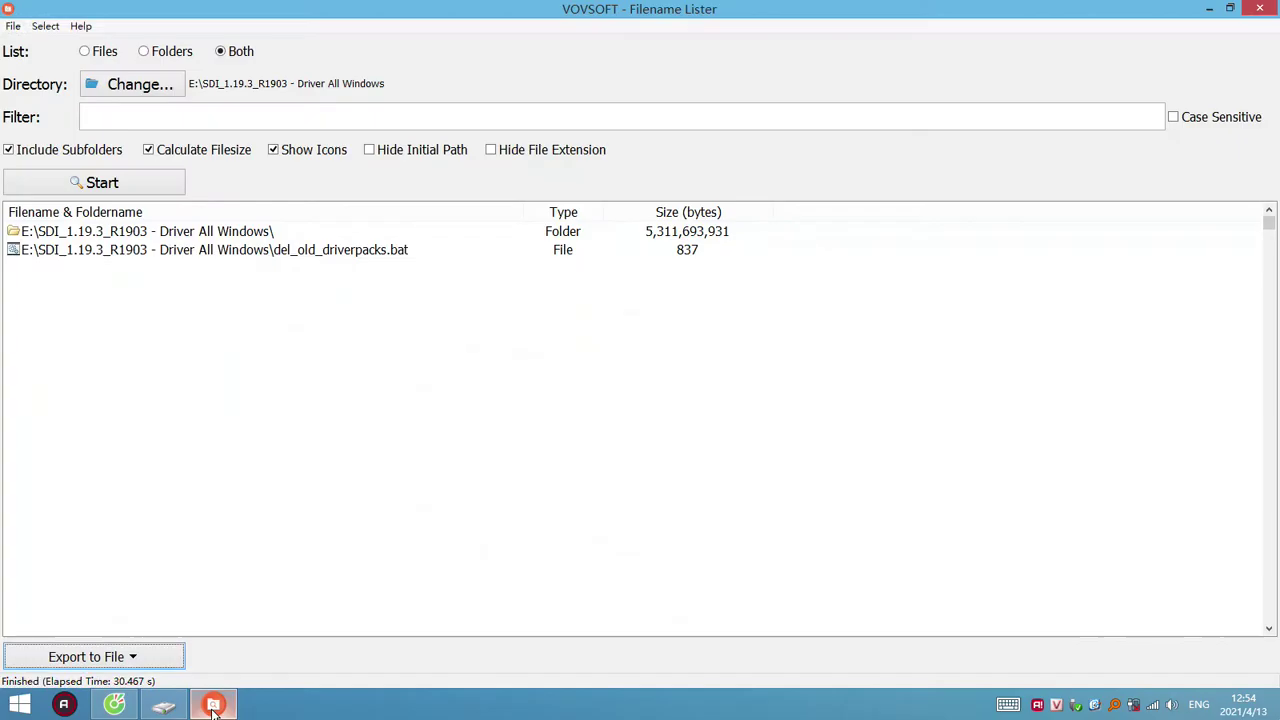
pyautogui.click(1259, 8)
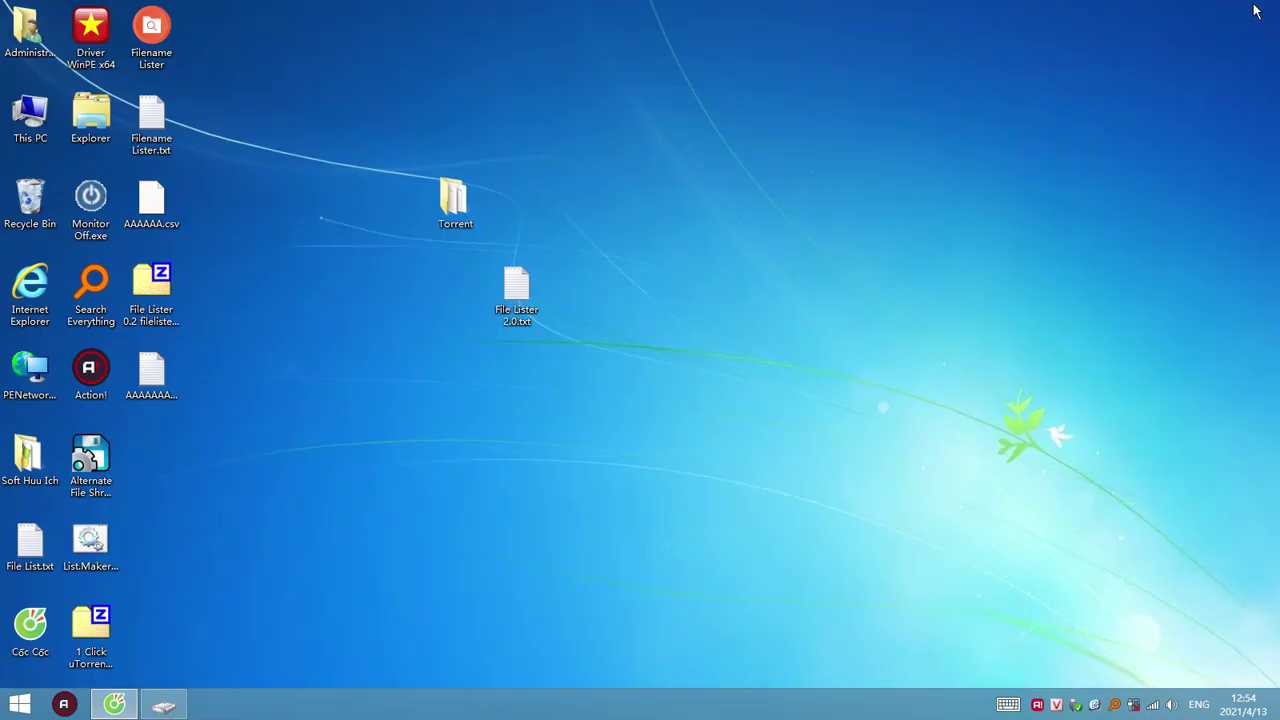
pyautogui.click(332, 245)
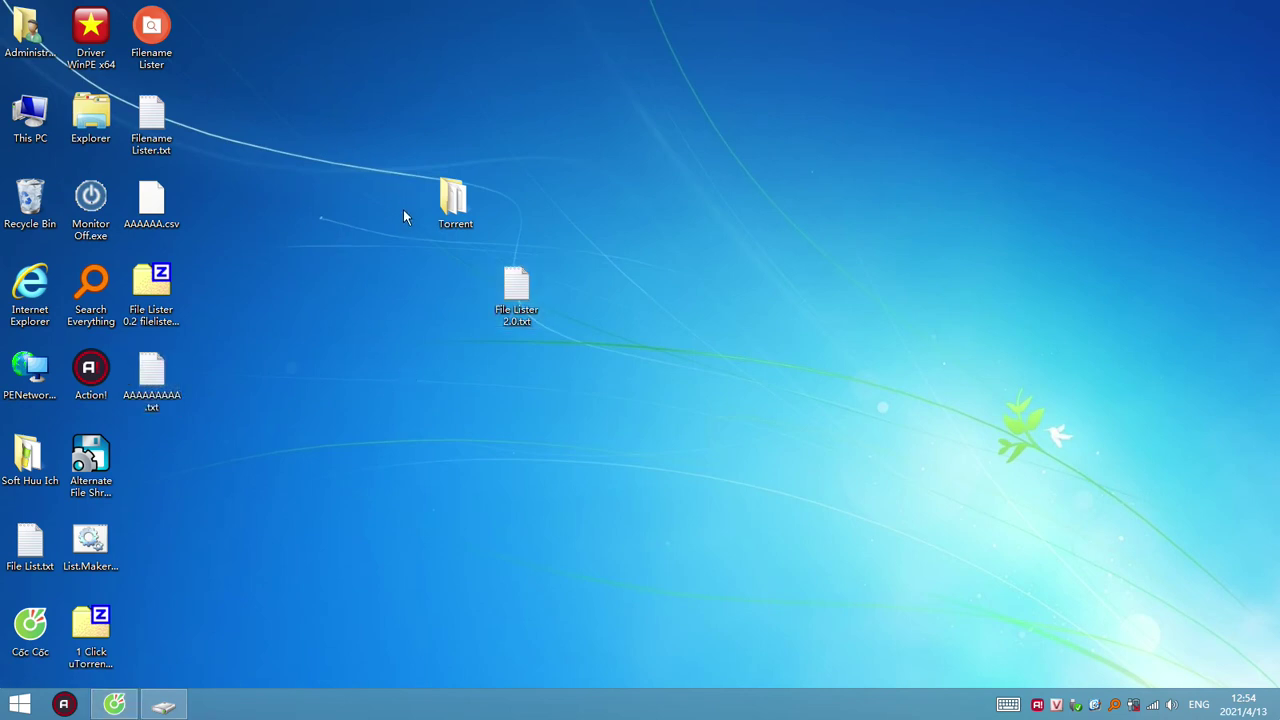
# Step: Run FilelistCreator.exe from FilelistCreatorWin64.zip inside the "FilelistCreatorWin64 va File Lister 0.2 Run JavaOK On RAMOS8.1.zip" archive on drive E
pyautogui.click(163, 705)
pyautogui.click(886, 204)
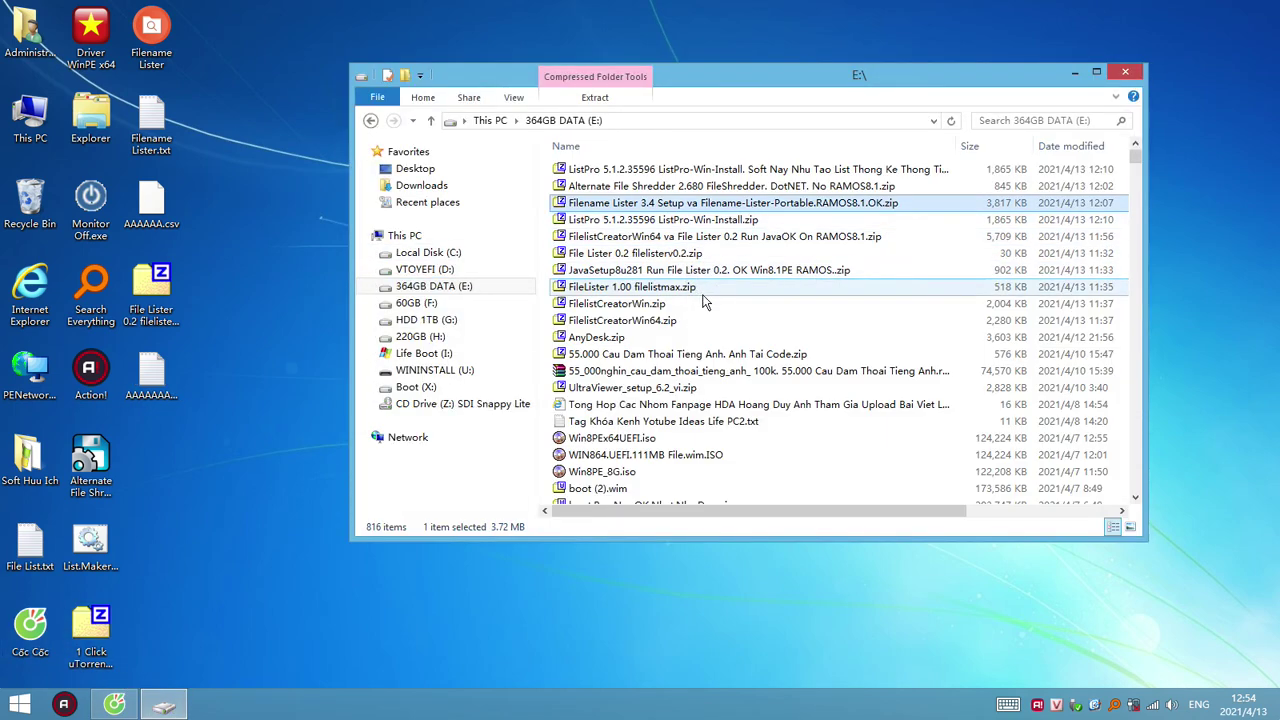
pyautogui.doubleClick(733, 240)
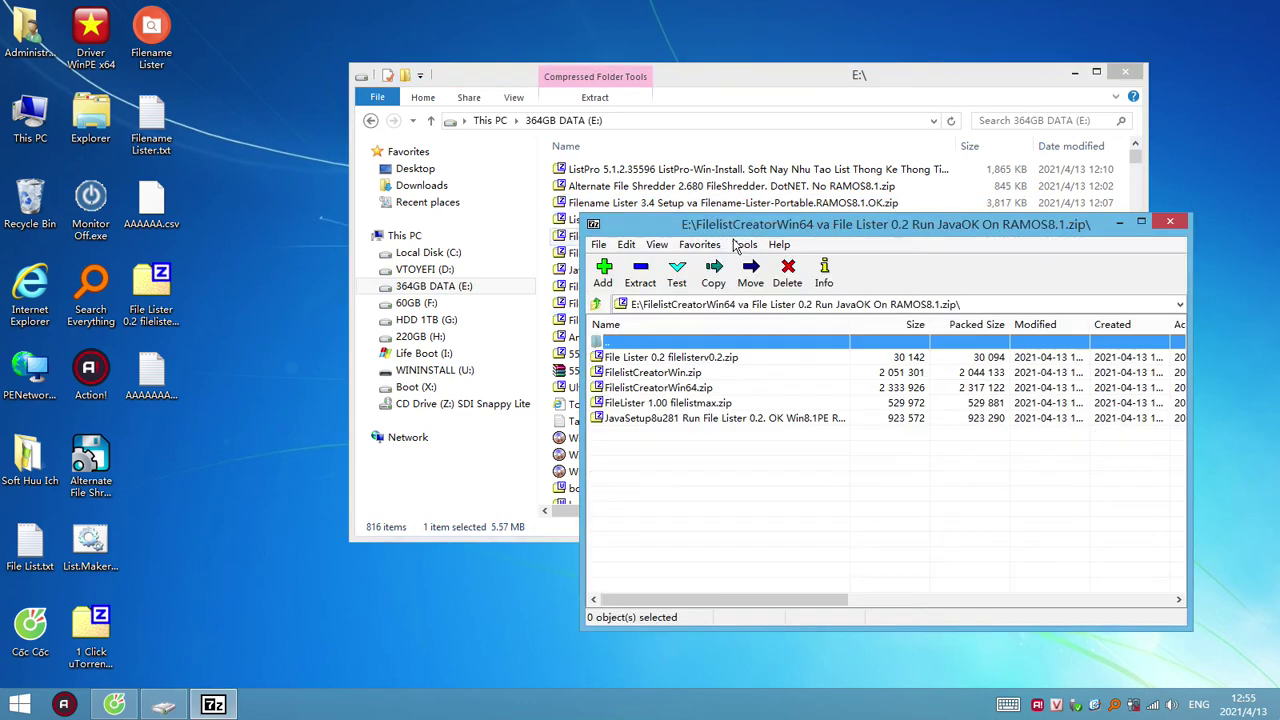
pyautogui.click(688, 388)
pyautogui.doubleClick(688, 388)
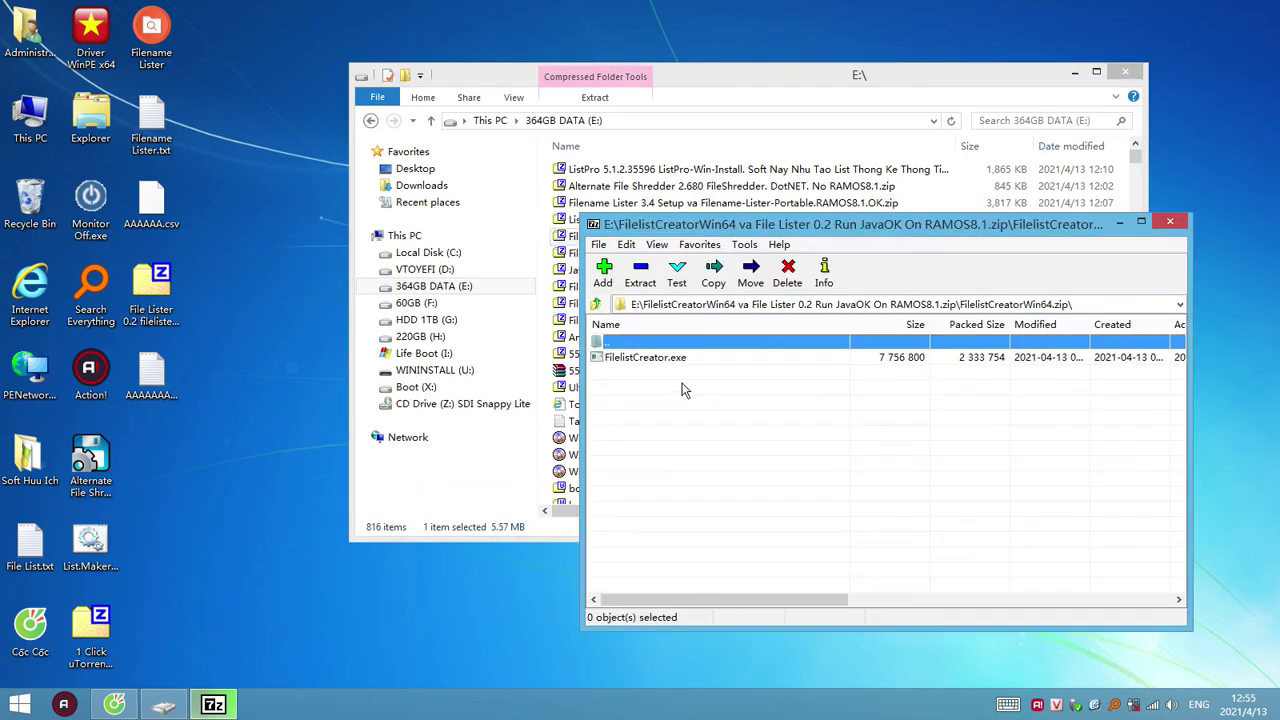
pyautogui.doubleClick(661, 362)
pyautogui.click(686, 369)
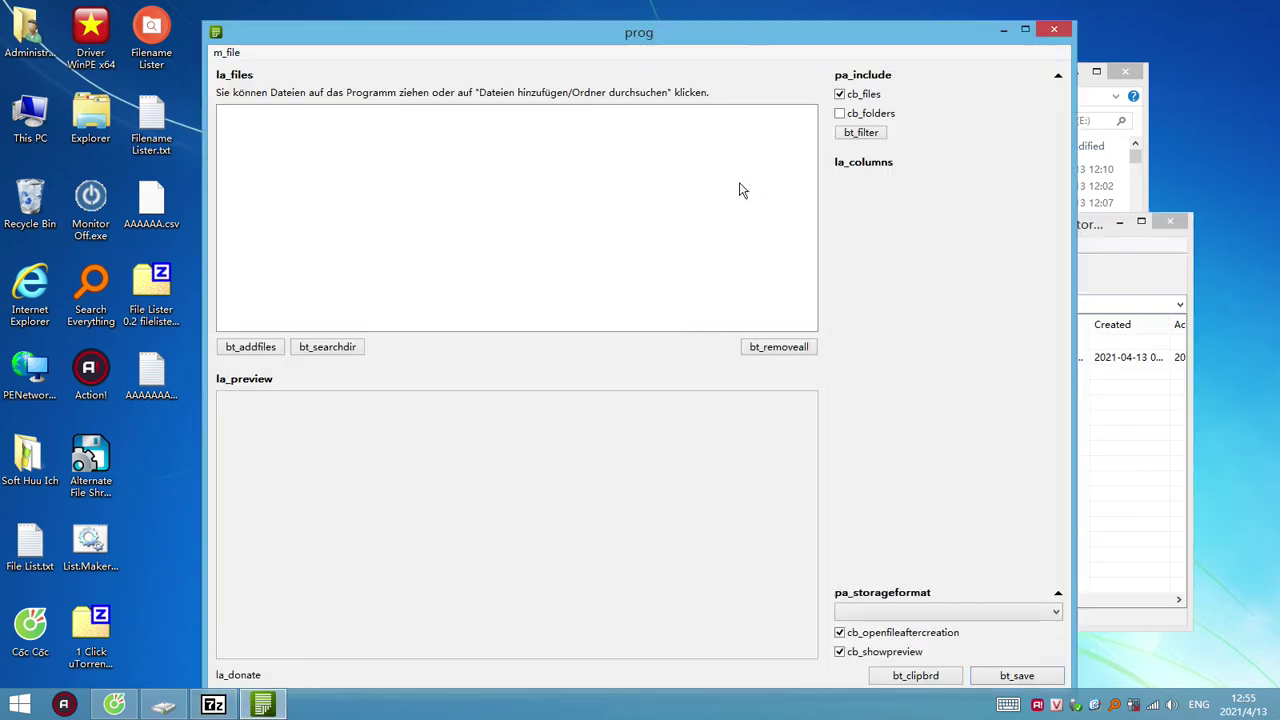
# Step: Open Filelist Creator's folder search dialog, look through the folder tree, and close it without adding a folder
pyautogui.click(347, 345)
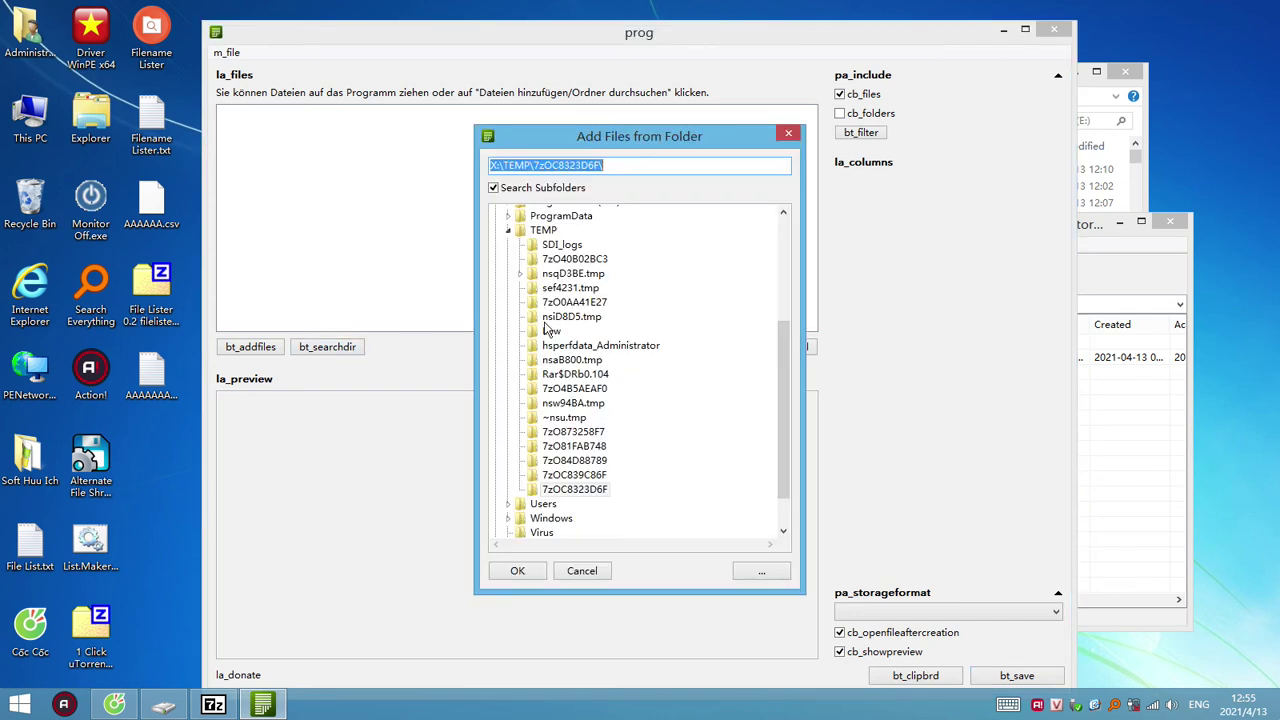
pyautogui.moveTo(784, 331); pyautogui.dragTo(784, 78)
pyautogui.click(789, 134)
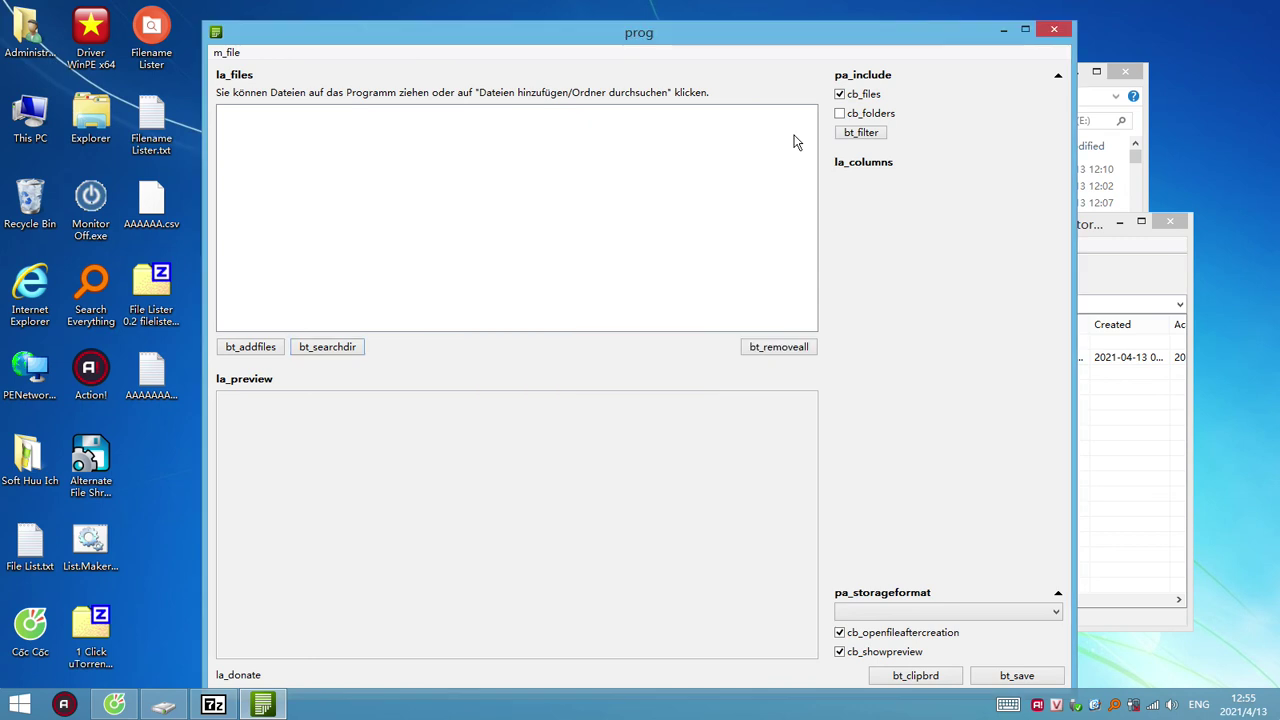
# Step: Launch Filename Lister from the desktop to view its window and trial notice, and close it again
pyautogui.doubleClick(166, 35)
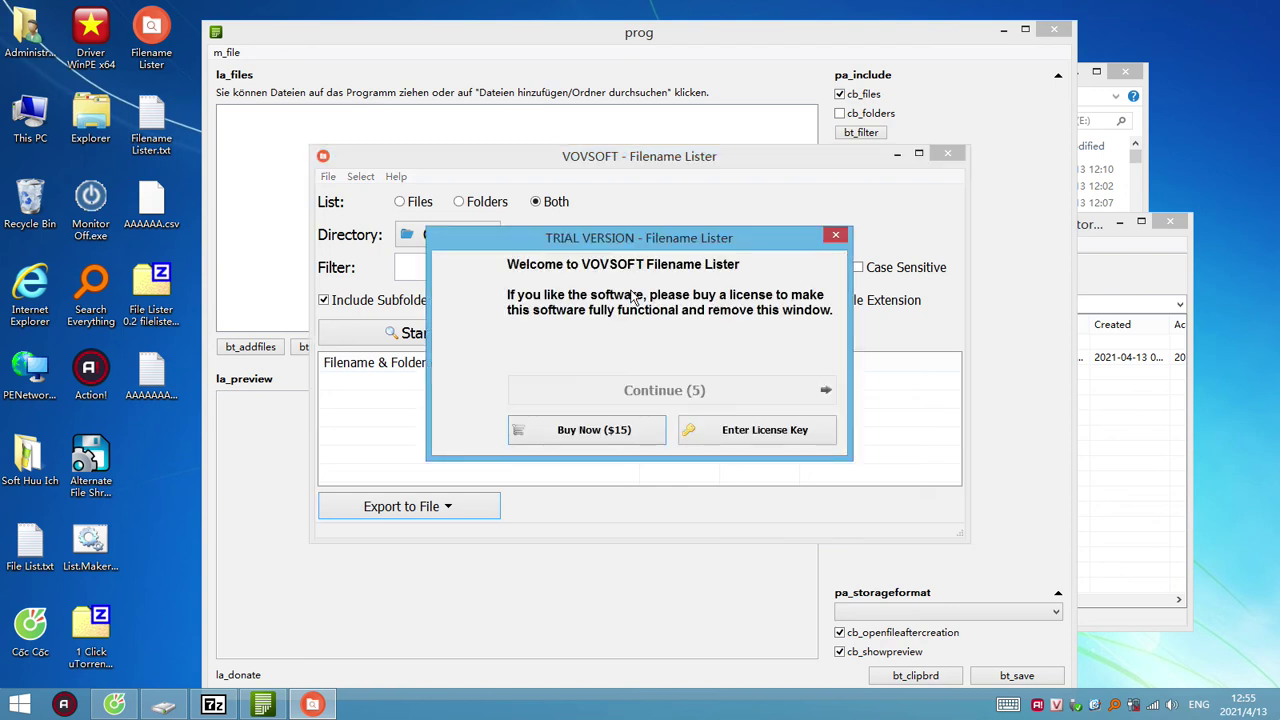
pyautogui.click(834, 236)
pyautogui.click(630, 389)
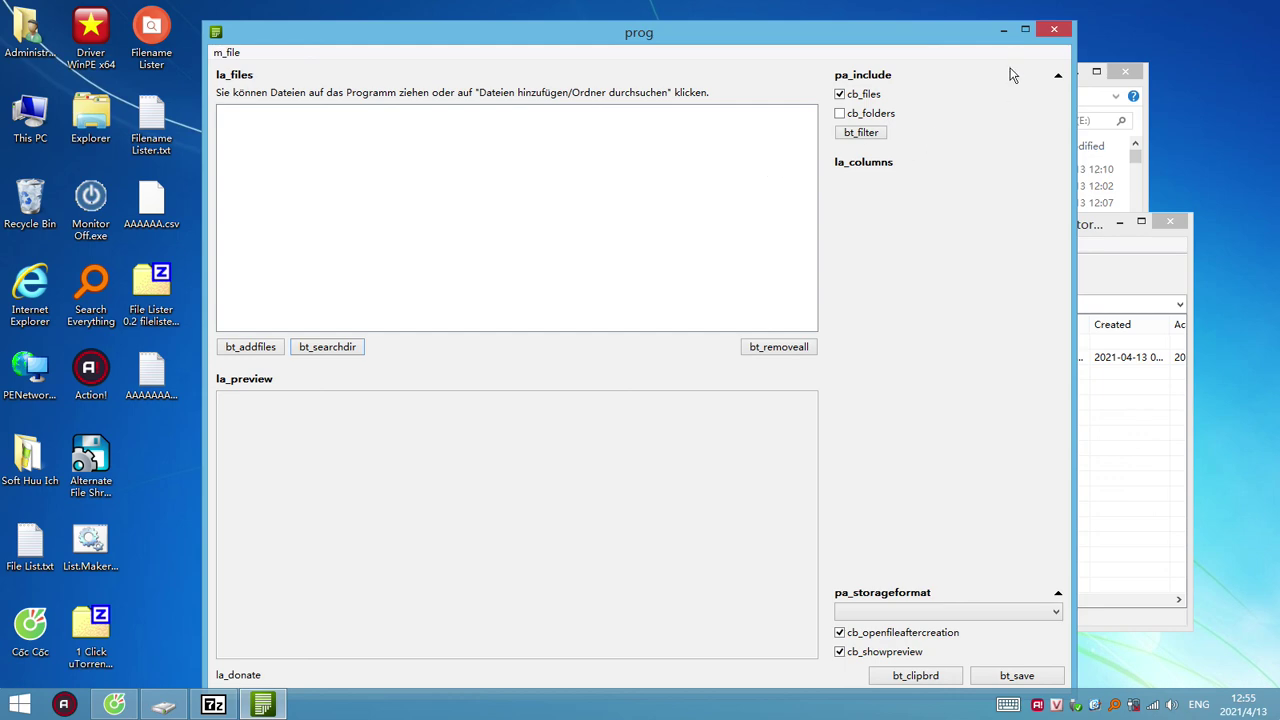
# Step: Close Filelist Creator with its error dialog, the archive window, and the drive E folder window
pyautogui.click(1054, 31)
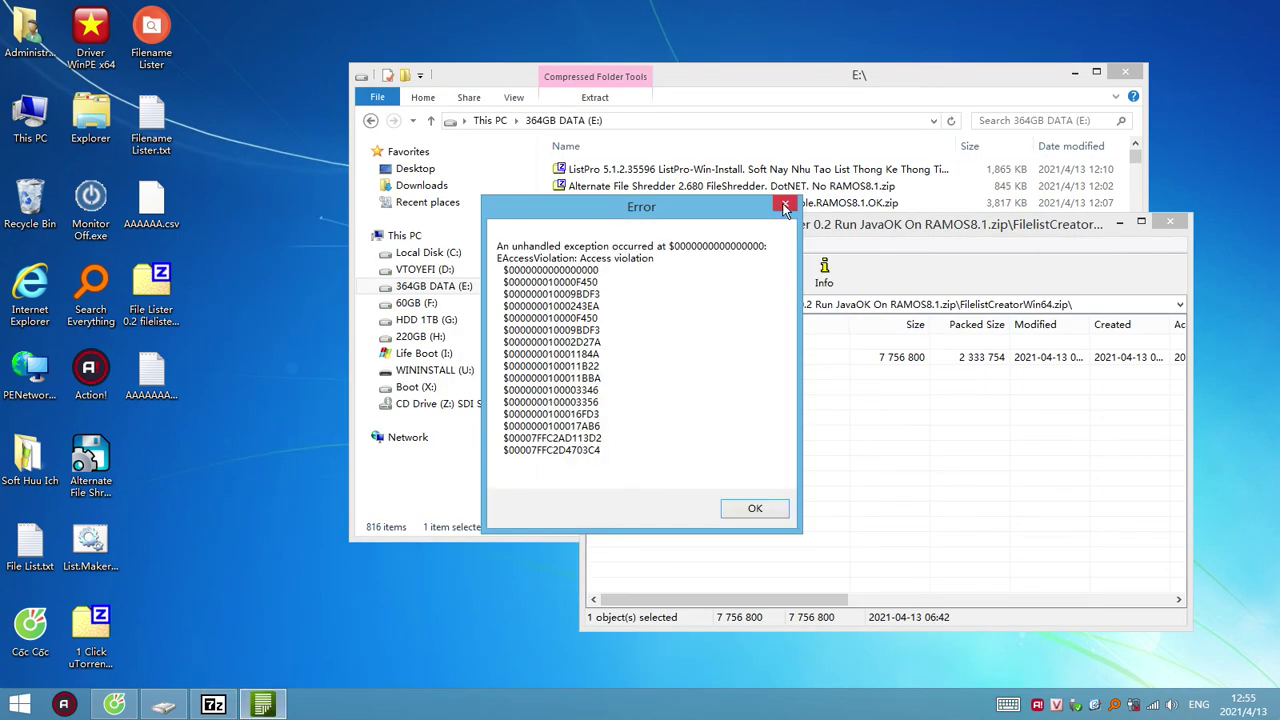
pyautogui.click(788, 205)
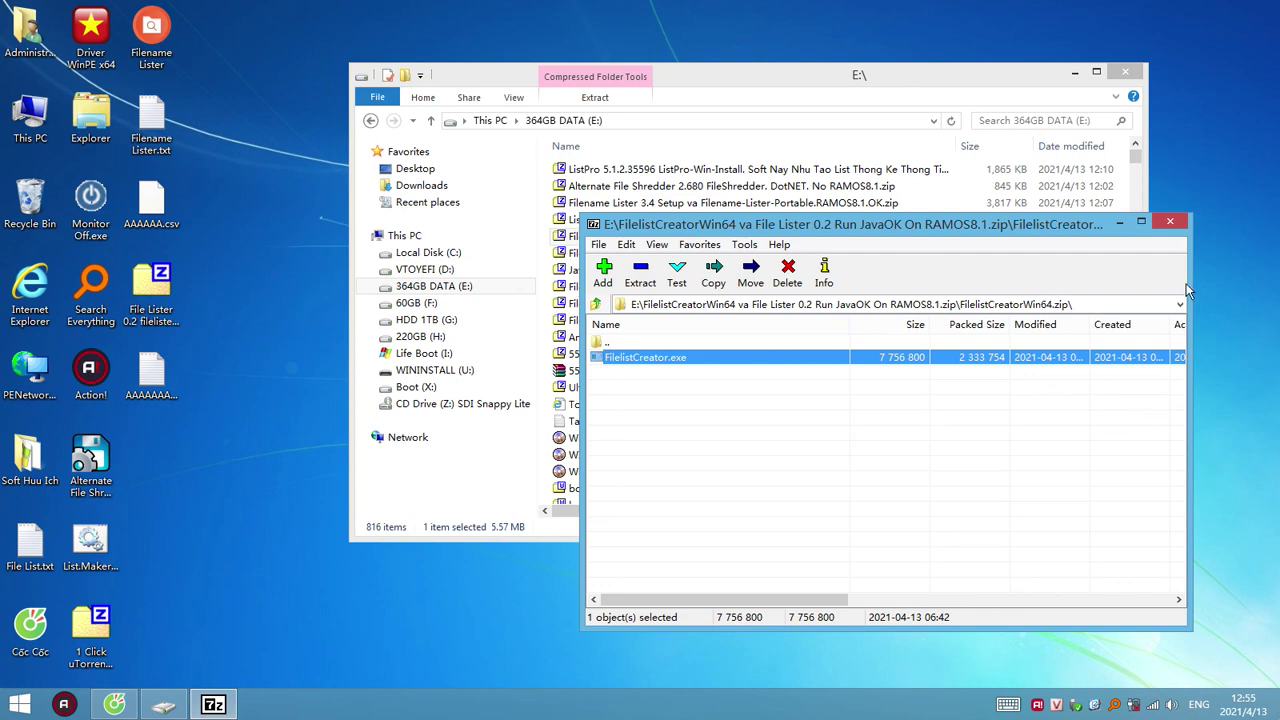
pyautogui.click(1172, 221)
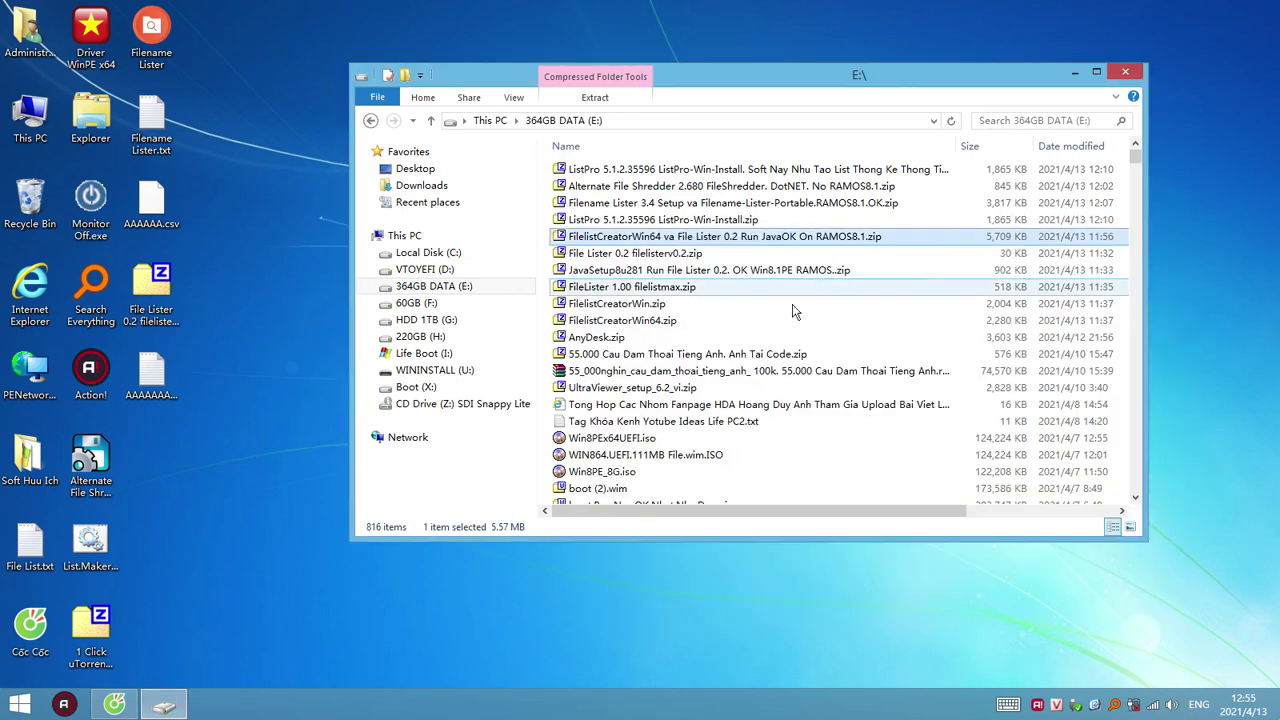
pyautogui.click(1125, 72)
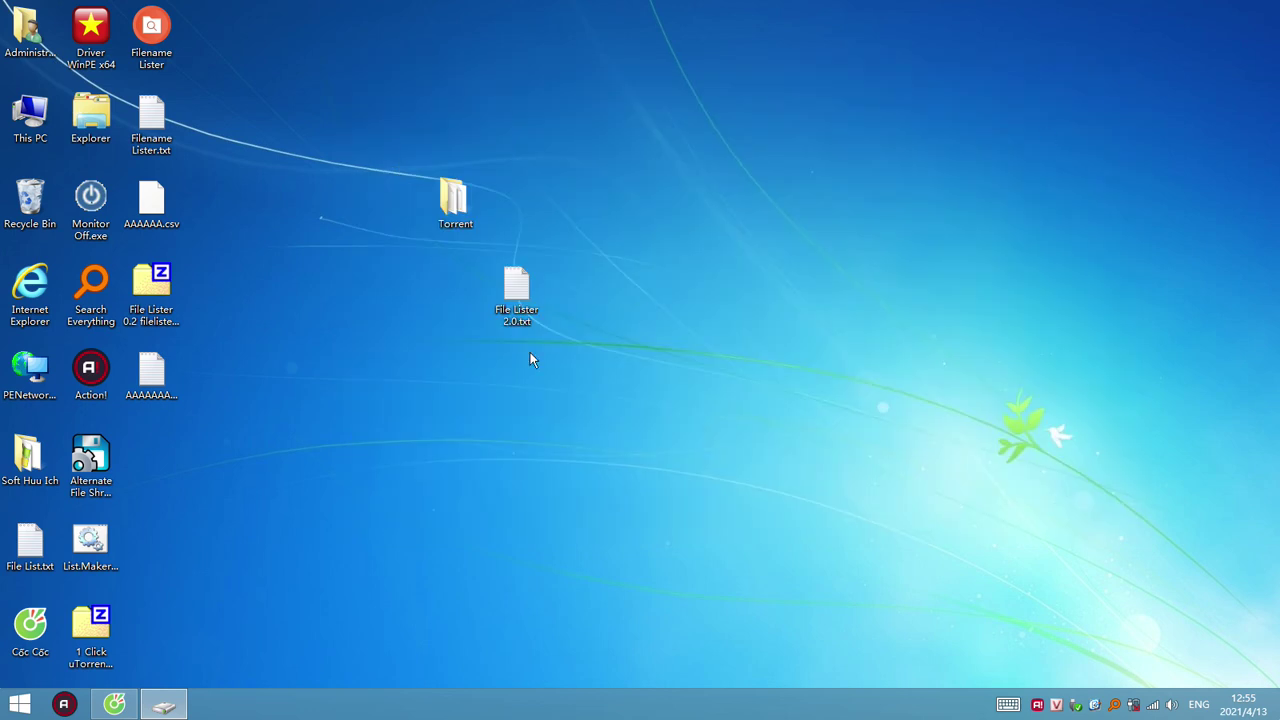